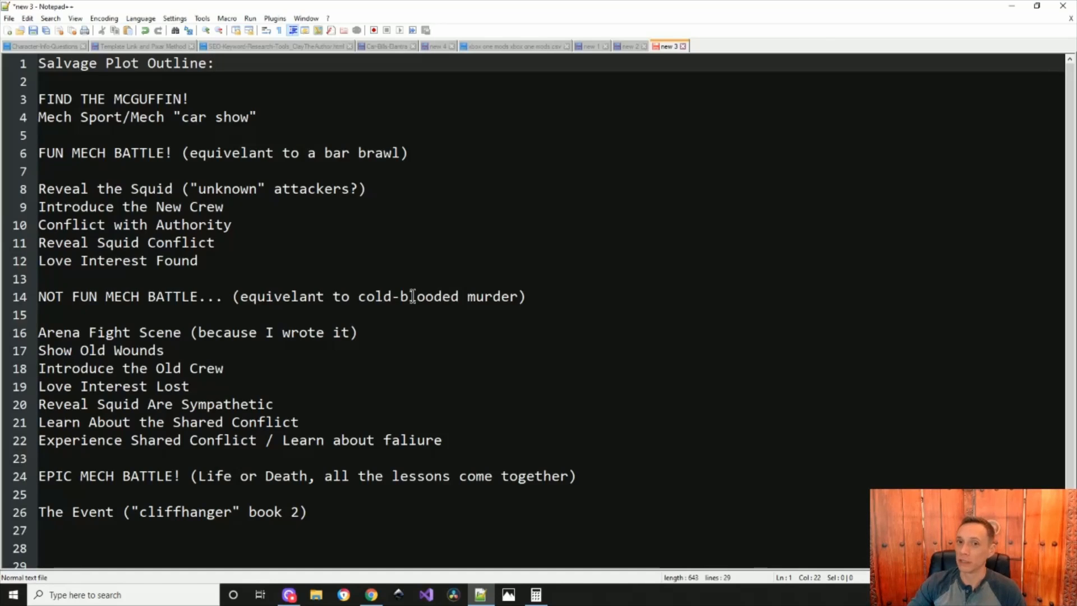
left_click_drag(189, 100, 7, 97)
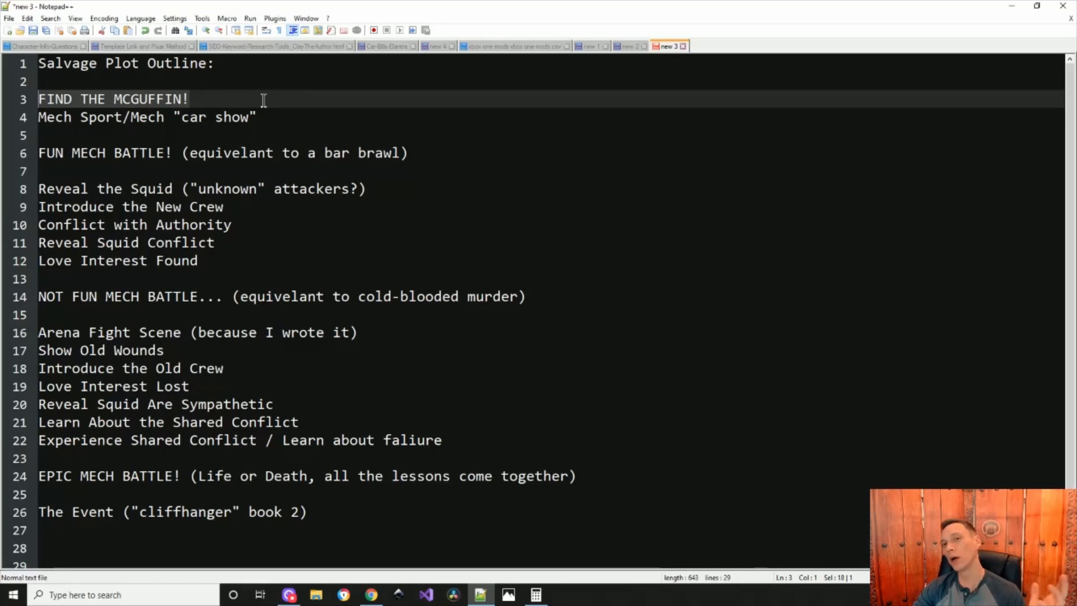
left_click_drag(276, 118, 39, 118)
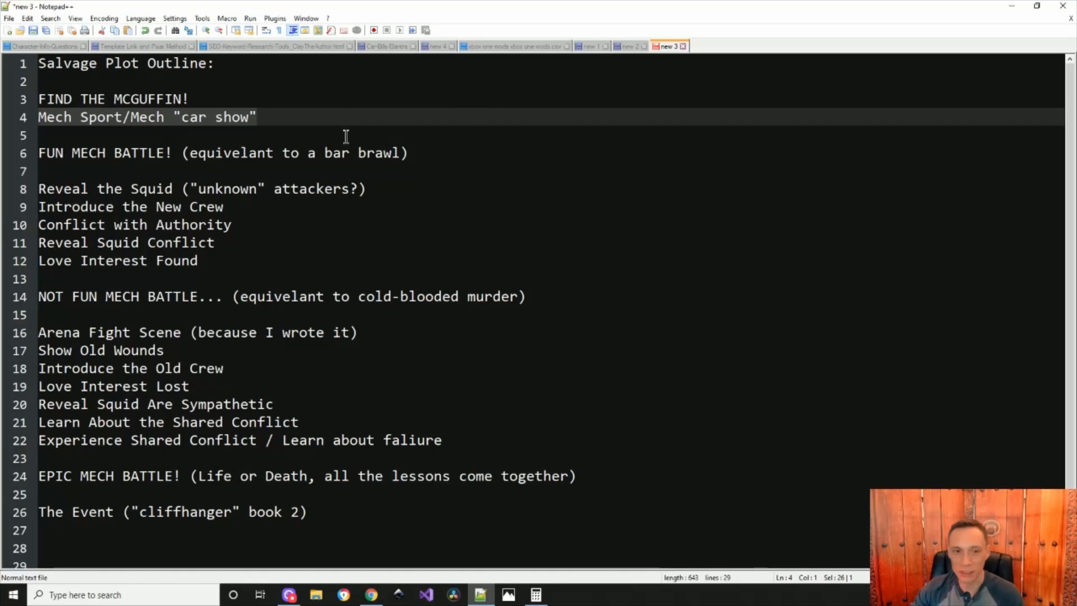
left_click_drag(427, 152, 38, 152)
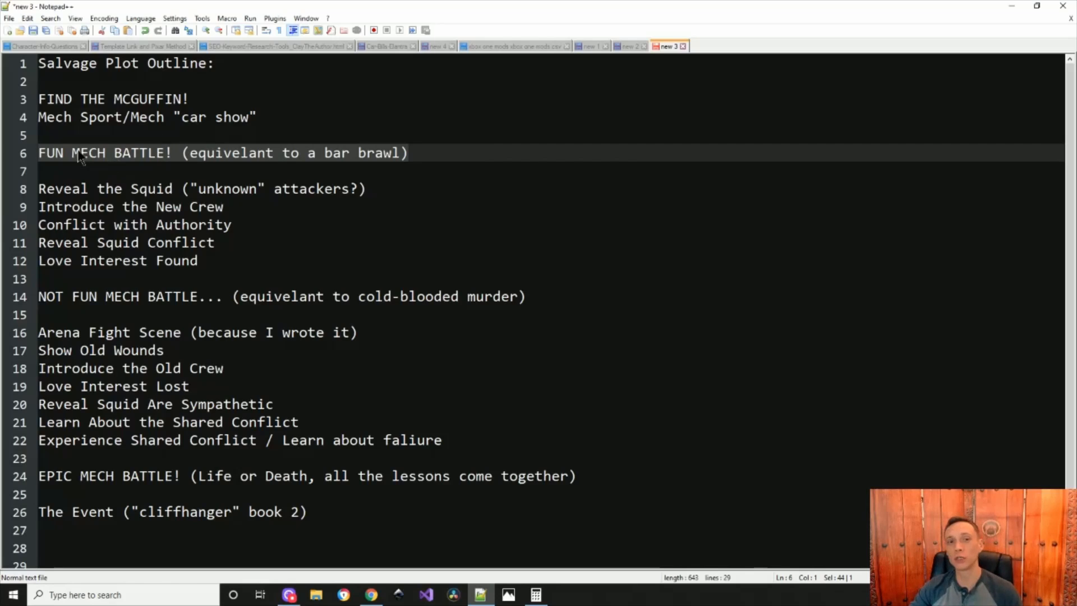
type("\"")
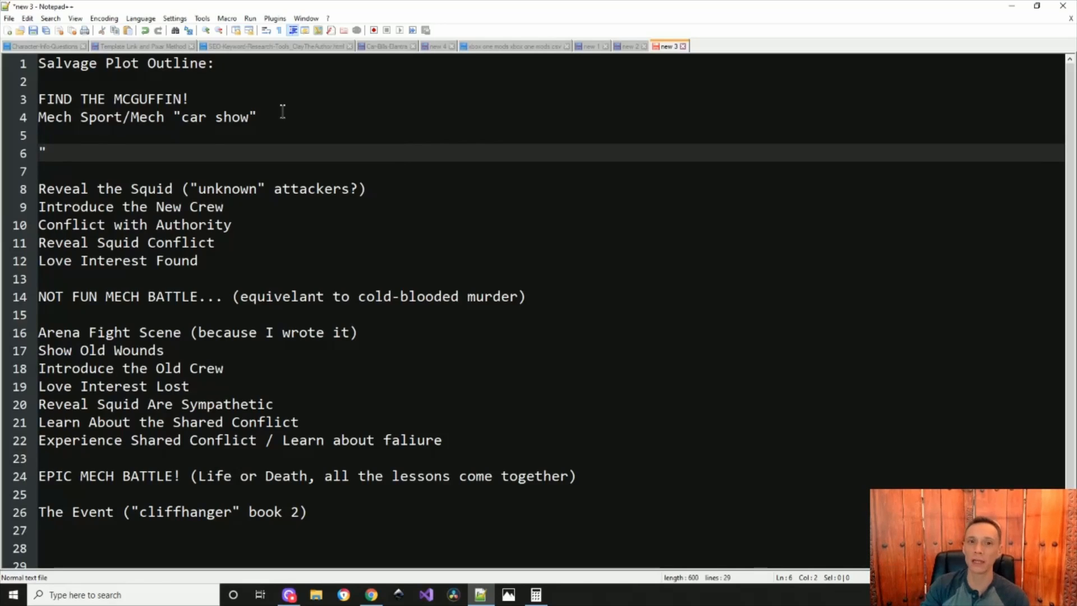
key("ctrl+z")
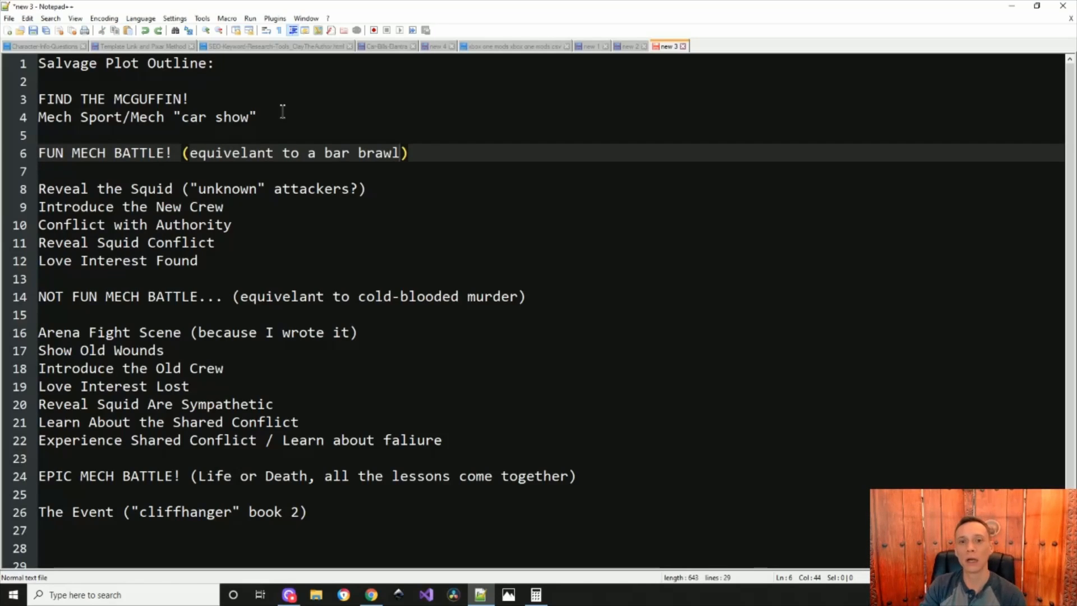
Step: Put quotation marks around the word FUN in the "FUN MECH BATTLE!" heading of the plot outline
key("Left")
key("Left")
key("Left")
key("Left")
key("Left")
key("Left")
key("Left")
key("Left")
key("Left")
key("Left")
key("Left")
key("Left")
key("Left")
key("Left")
key("Left")
key("Left")
key("Left")
key("Left")
key("Left")
key("Left")
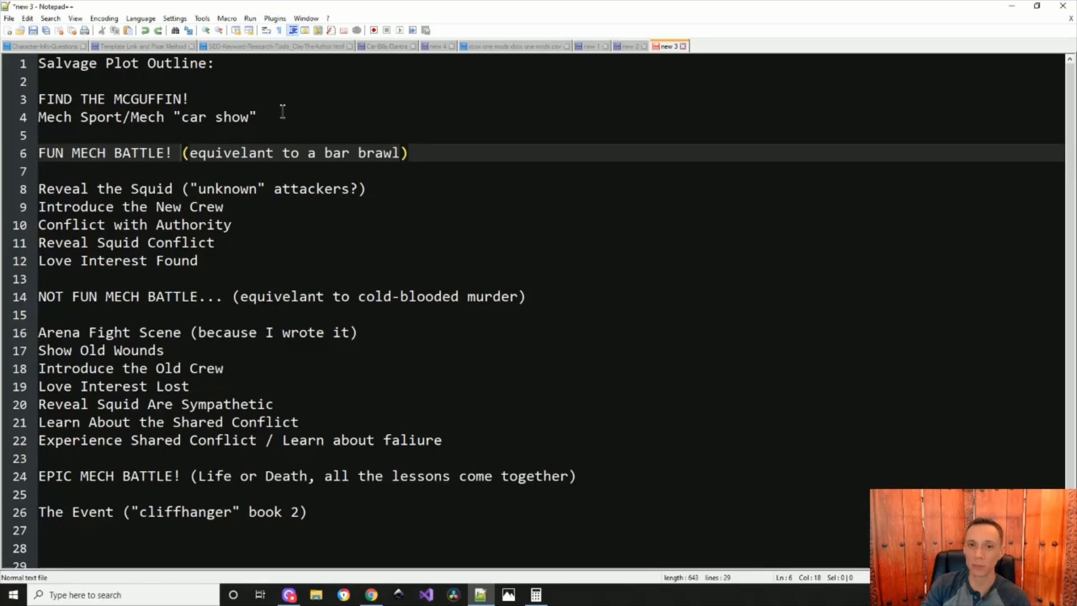
type("\"")
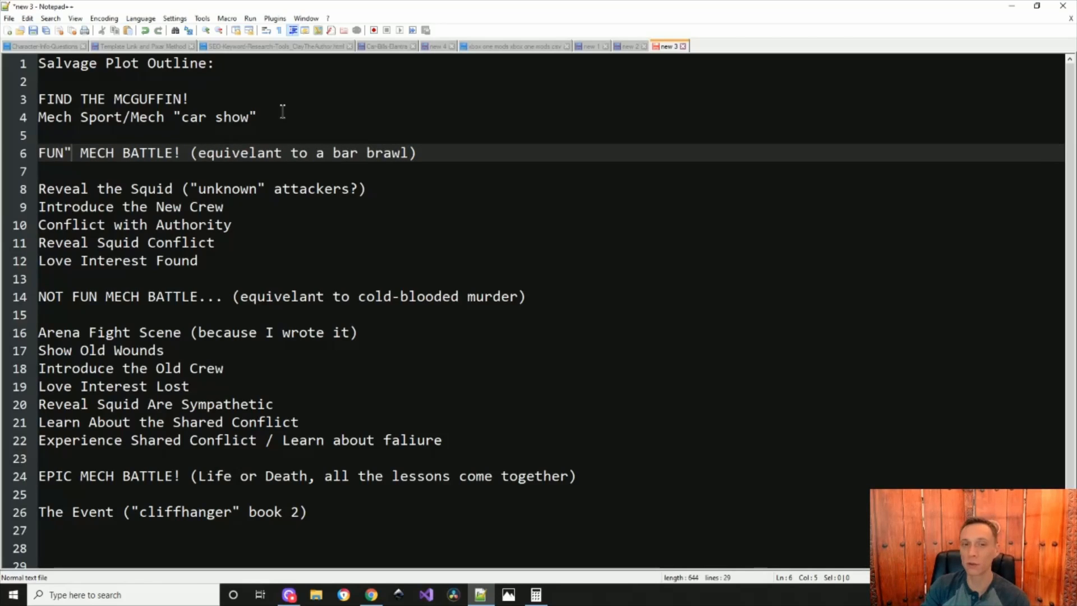
key("Left")
key("Left")
key("Left")
type("\"")
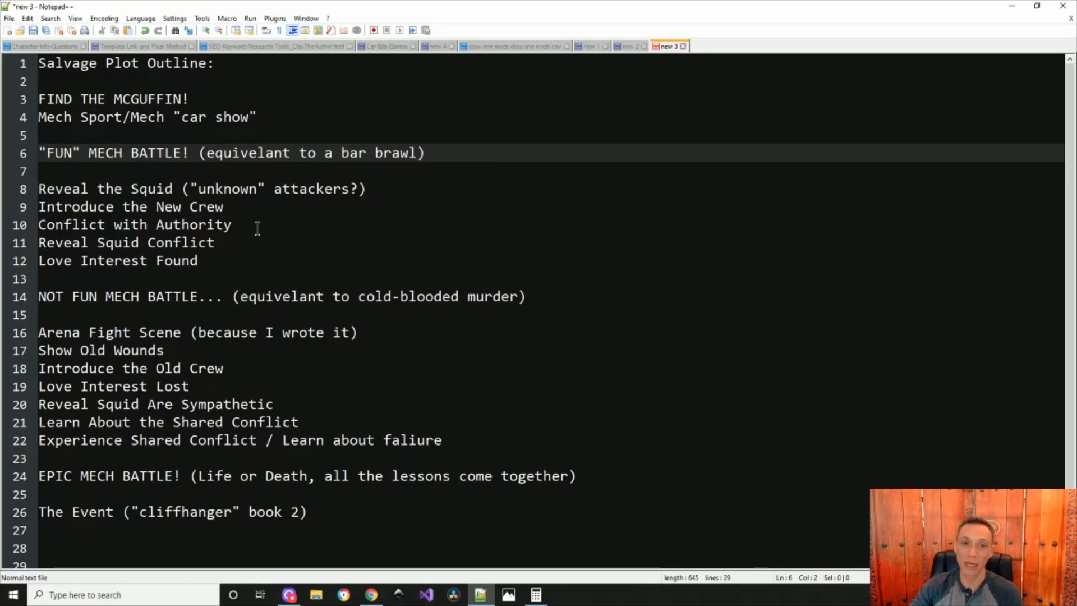
left_click_drag(424, 191, 34, 191)
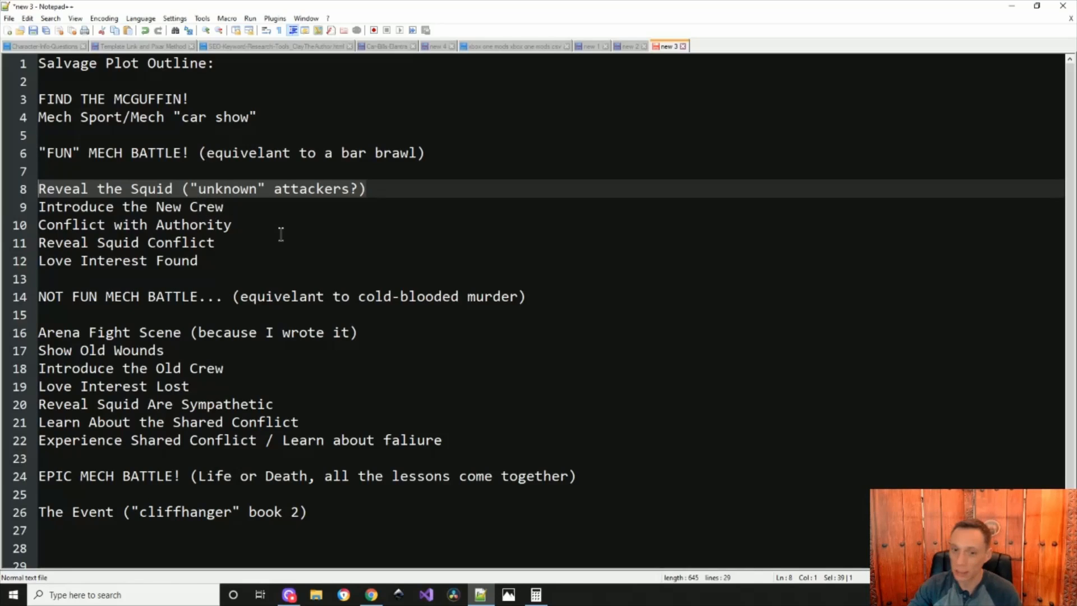
left_click_drag(257, 207, 16, 213)
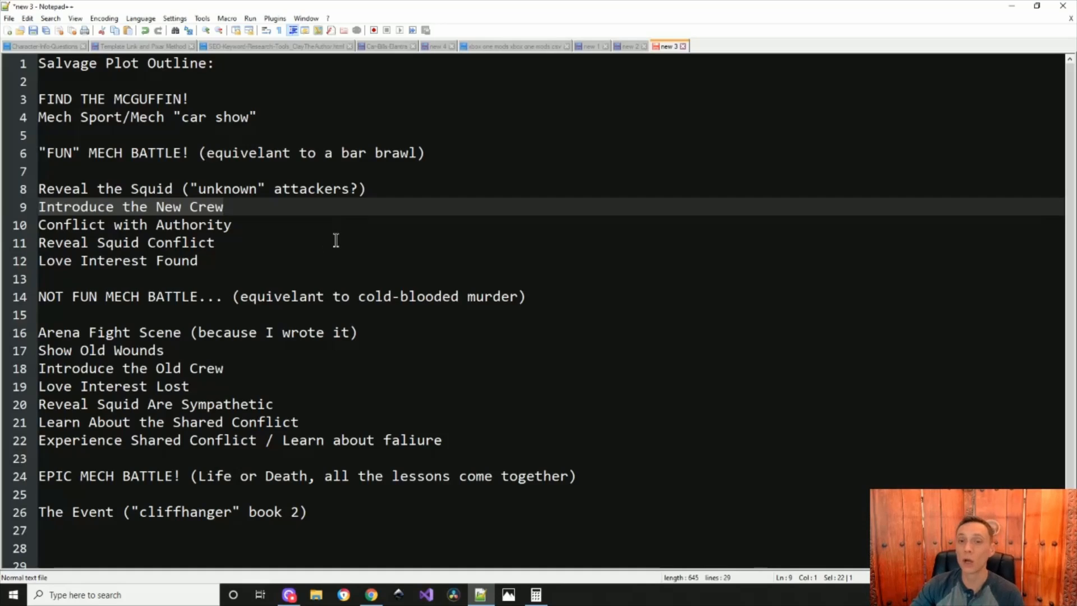
left_click(368, 190)
key("shift+Home")
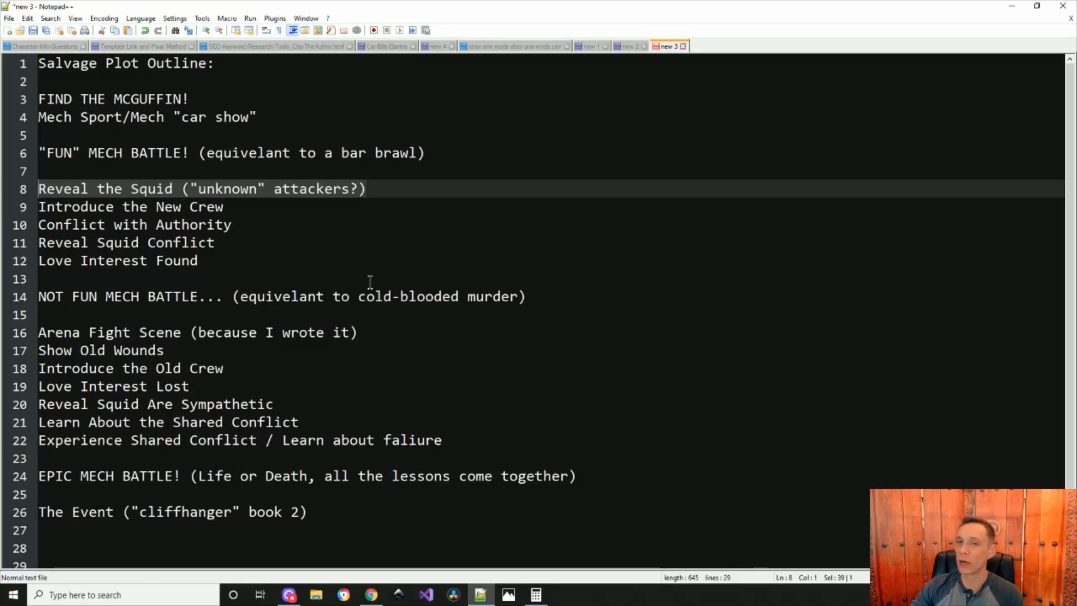
left_click(226, 208)
key("shift+Home")
Step: Add the note "(The Unioneers - Last of the global military)" after "Introduce the New Crew"
left_click(302, 204)
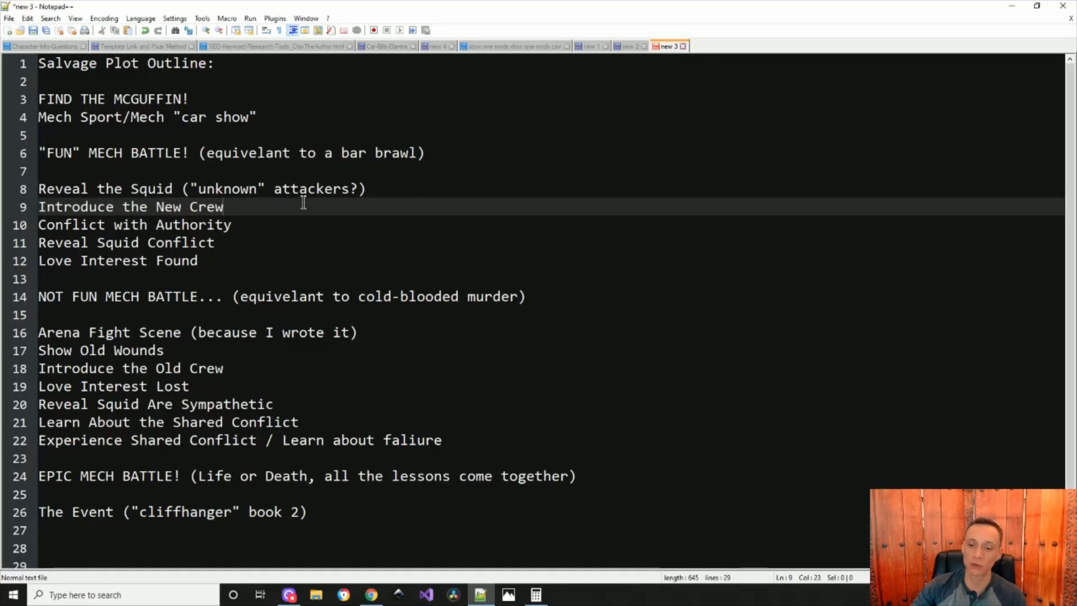
type("(The U")
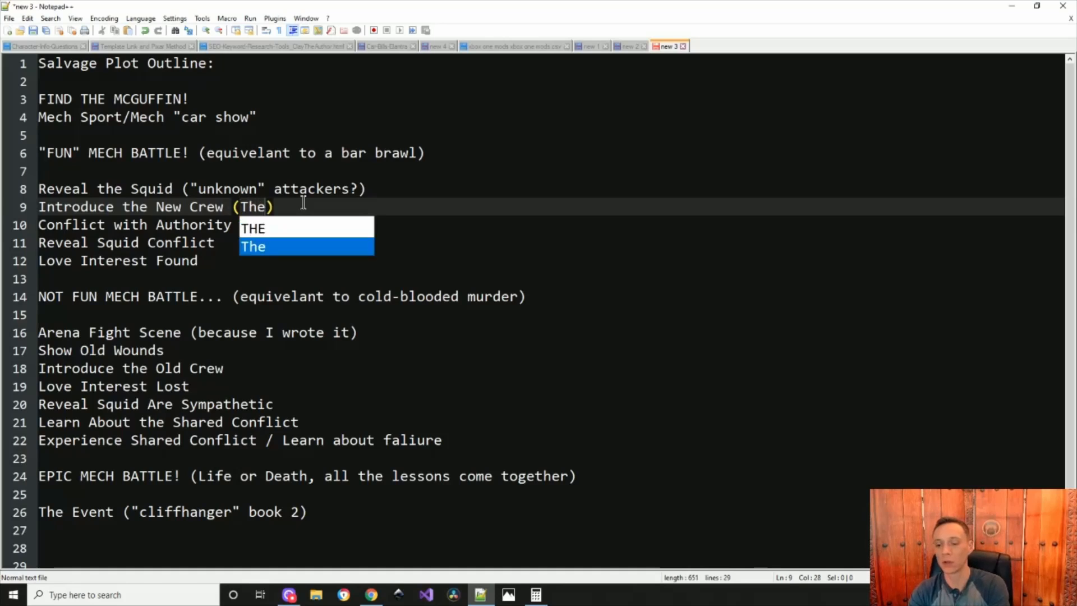
type("nioneers")
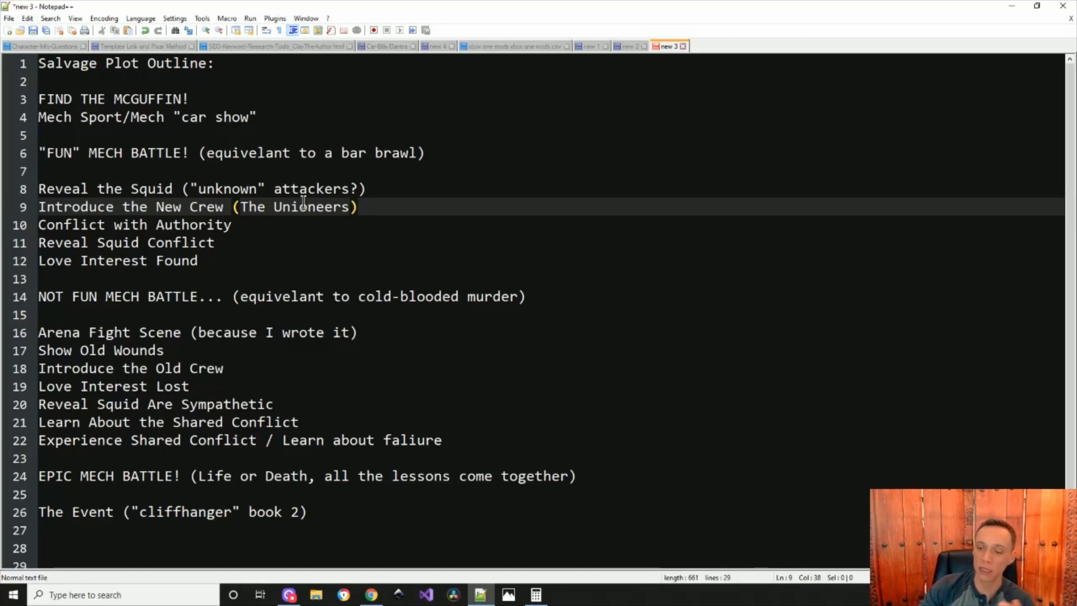
type(" - Lastr")
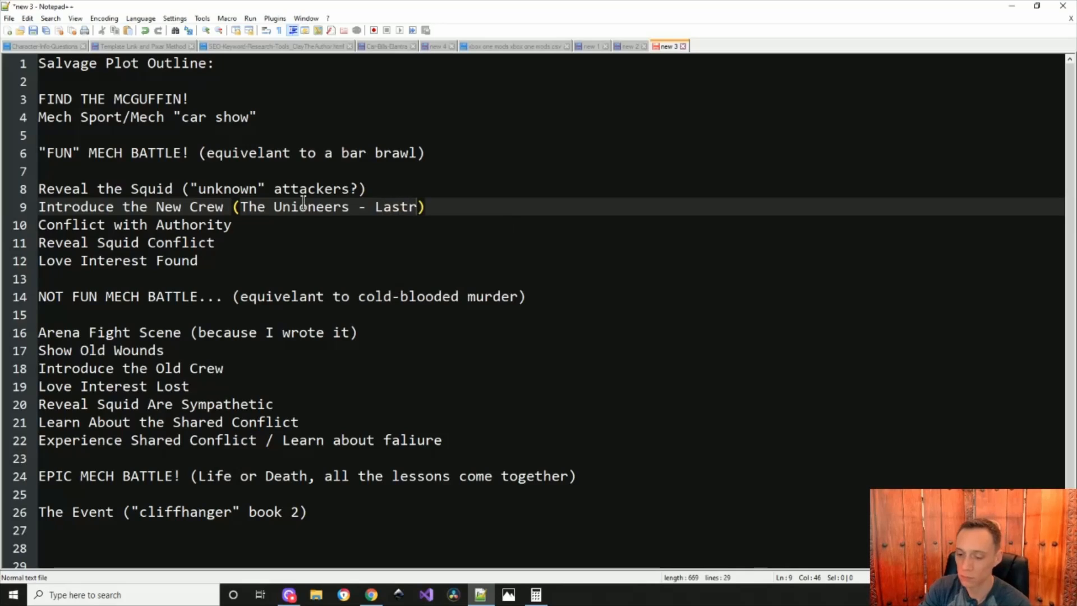
key("BackSpace")
type("of the ")
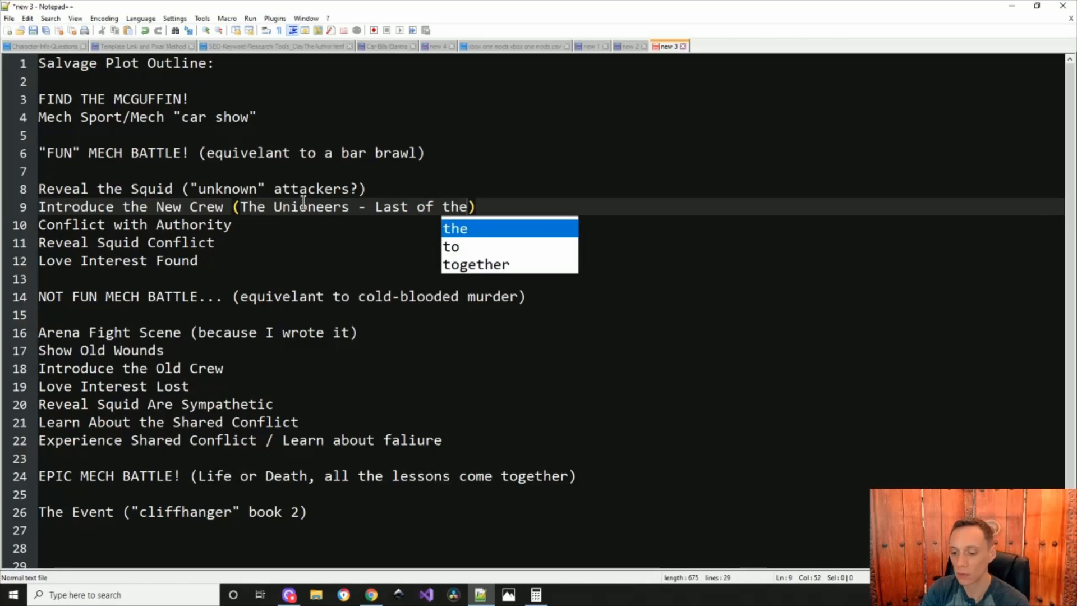
type("global mili")
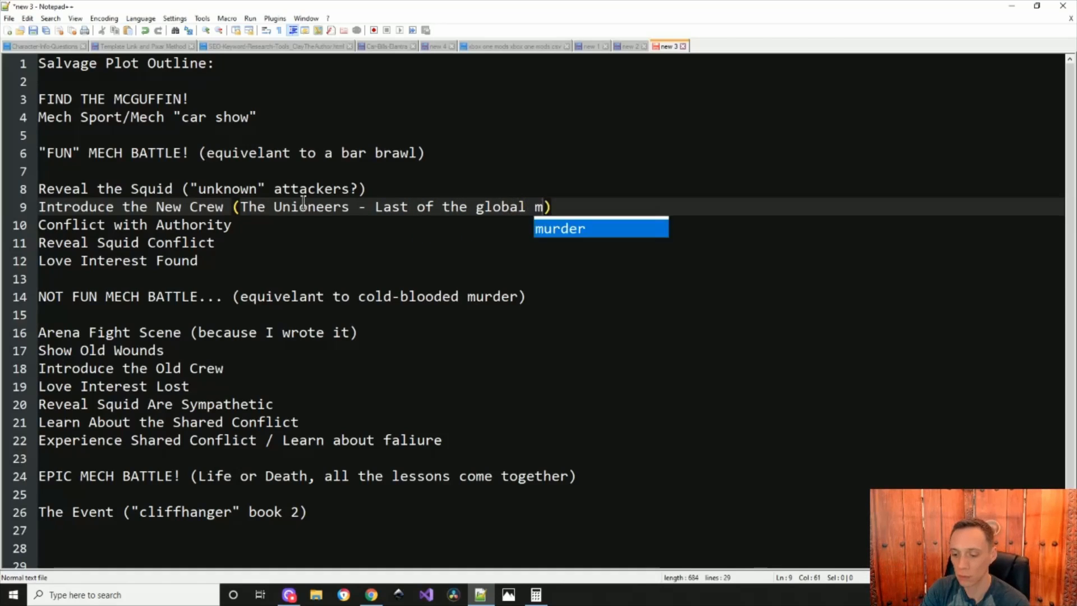
type("tary")
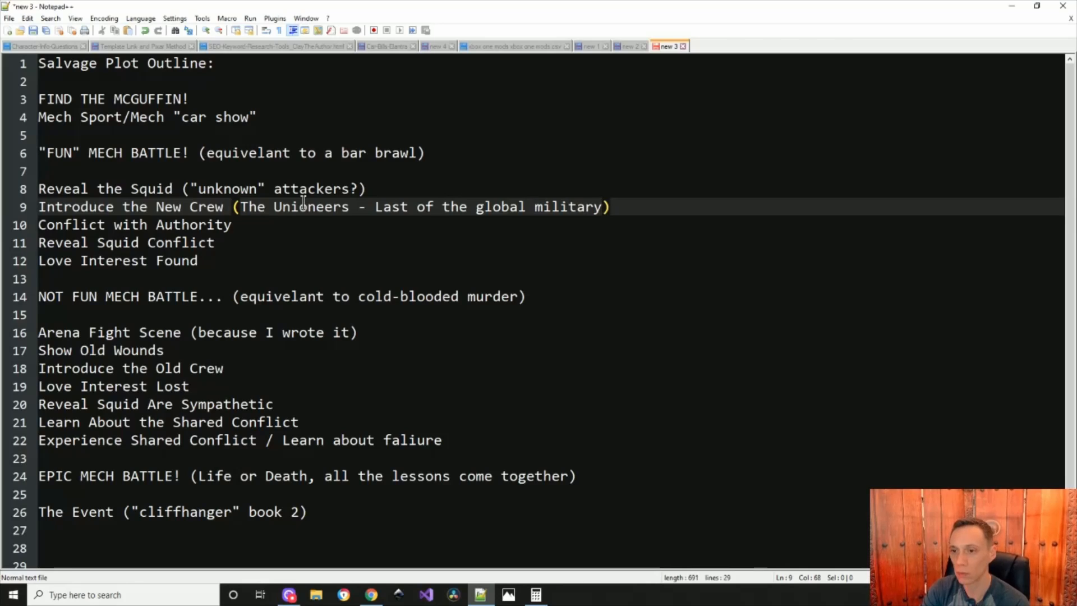
key("End")
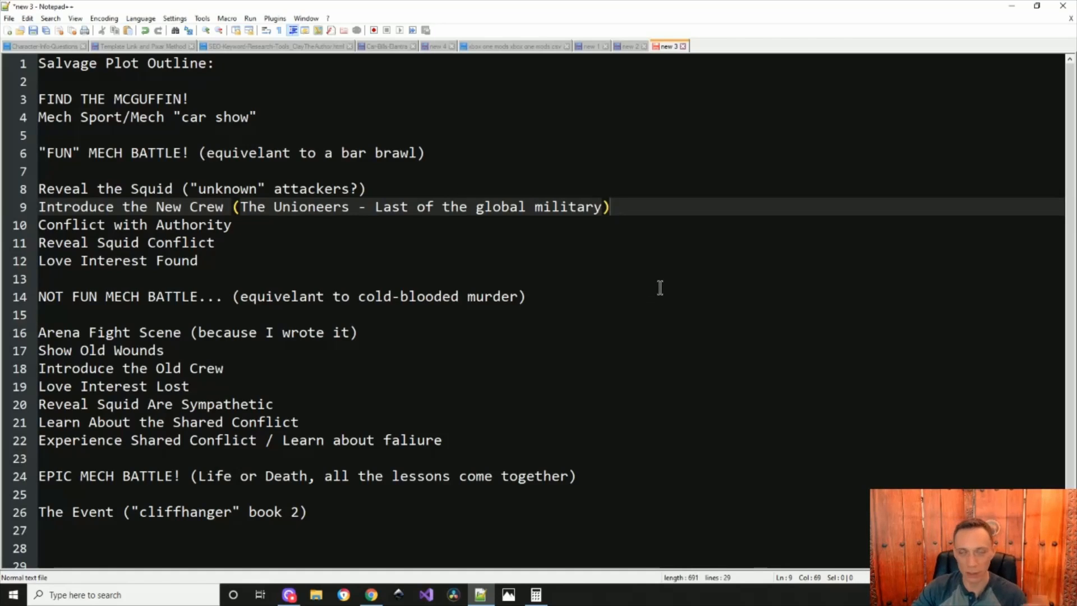
Step: Delete the "Conflict with Authority" line from the outline, leaving no blank line in its place
key("Down")
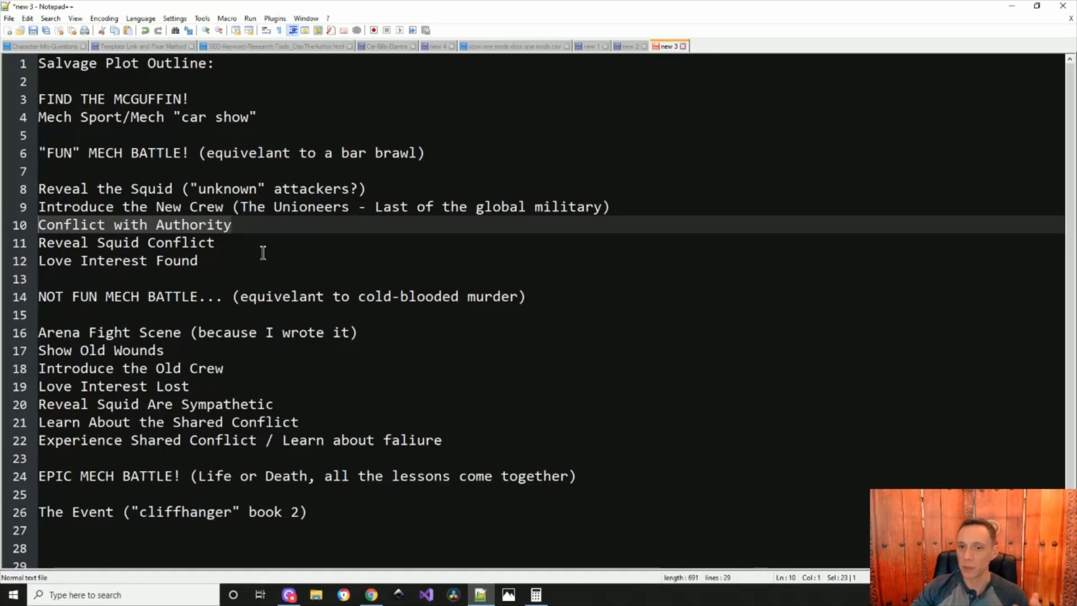
left_click_drag(241, 226, 39, 227)
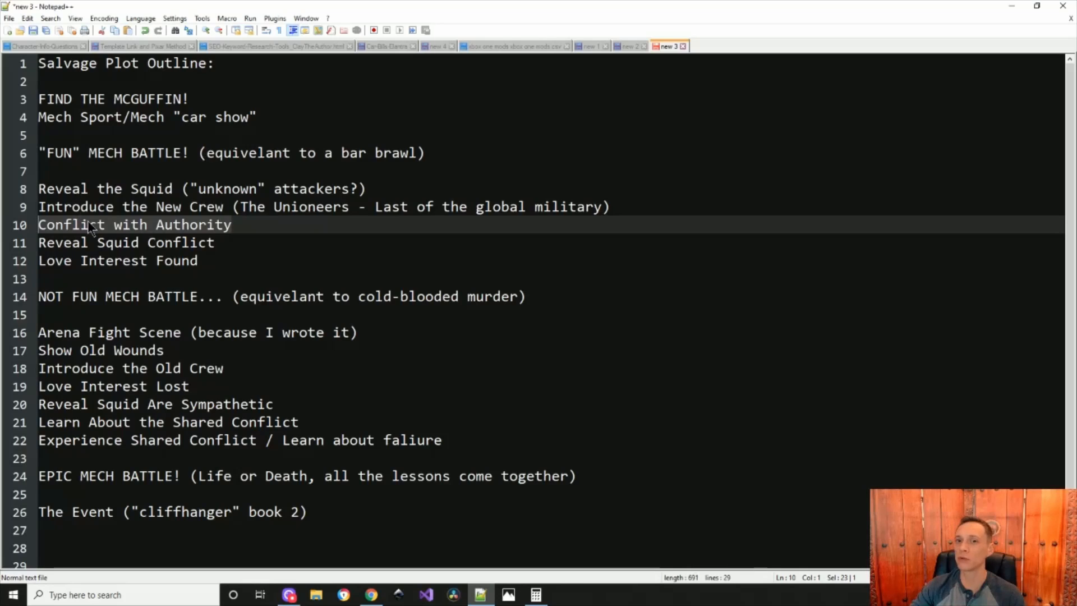
left_click(240, 227)
left_click_drag(247, 227, 5, 224)
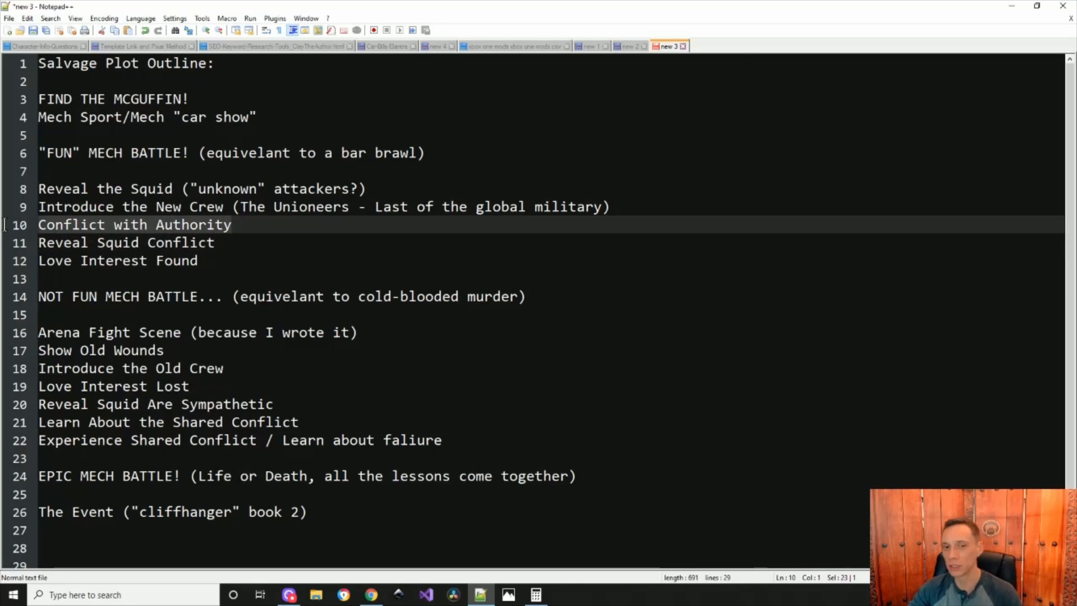
key("BackSpace")
key("BackSpace")
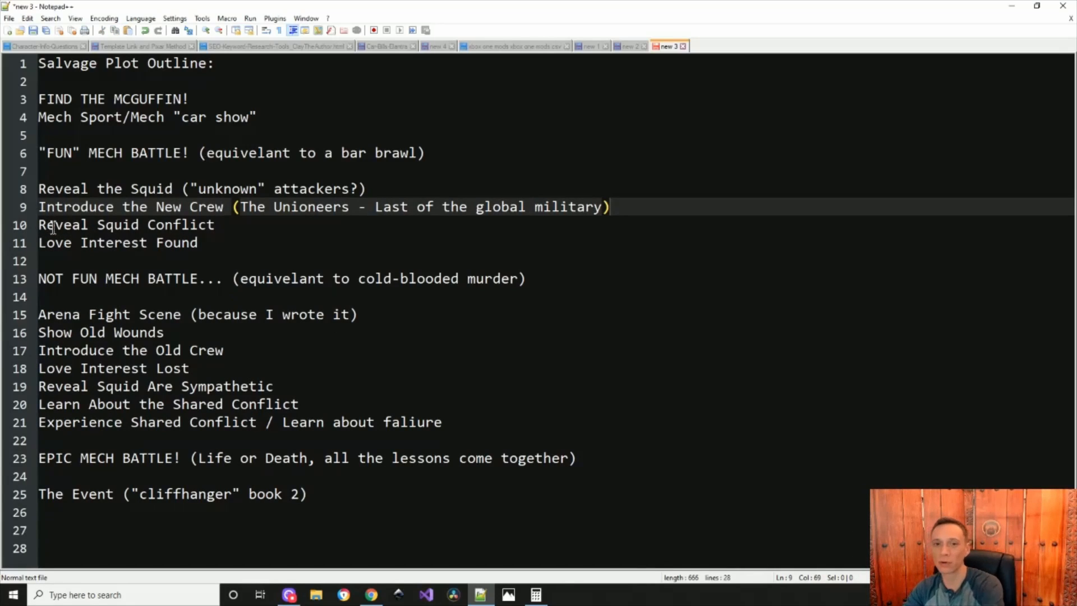
left_click(256, 225)
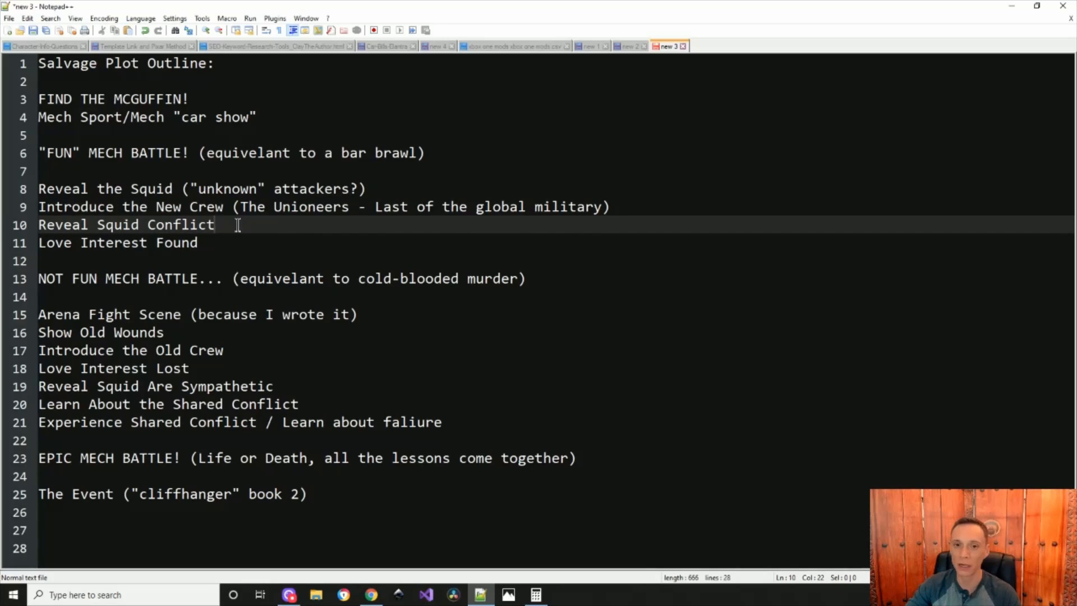
key("shift+Home")
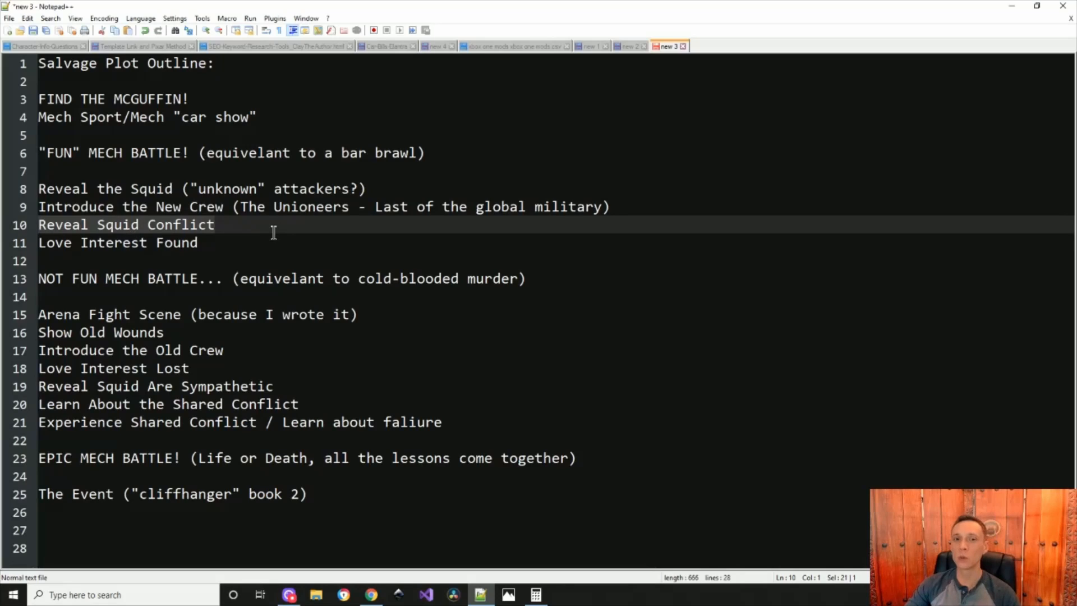
left_click_drag(39, 190, 397, 189)
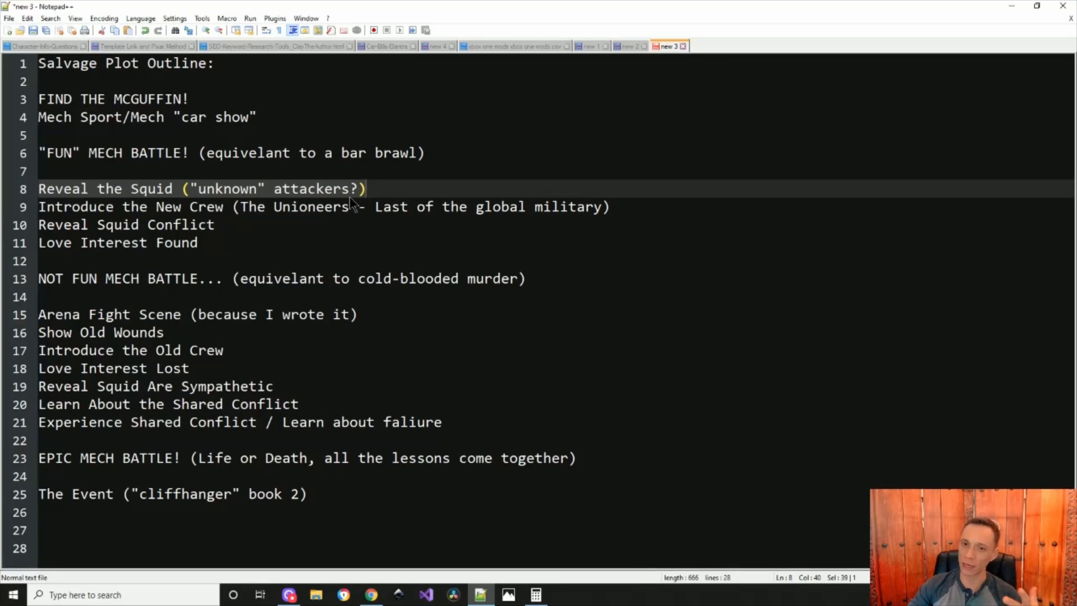
left_click_drag(218, 224, 2, 219)
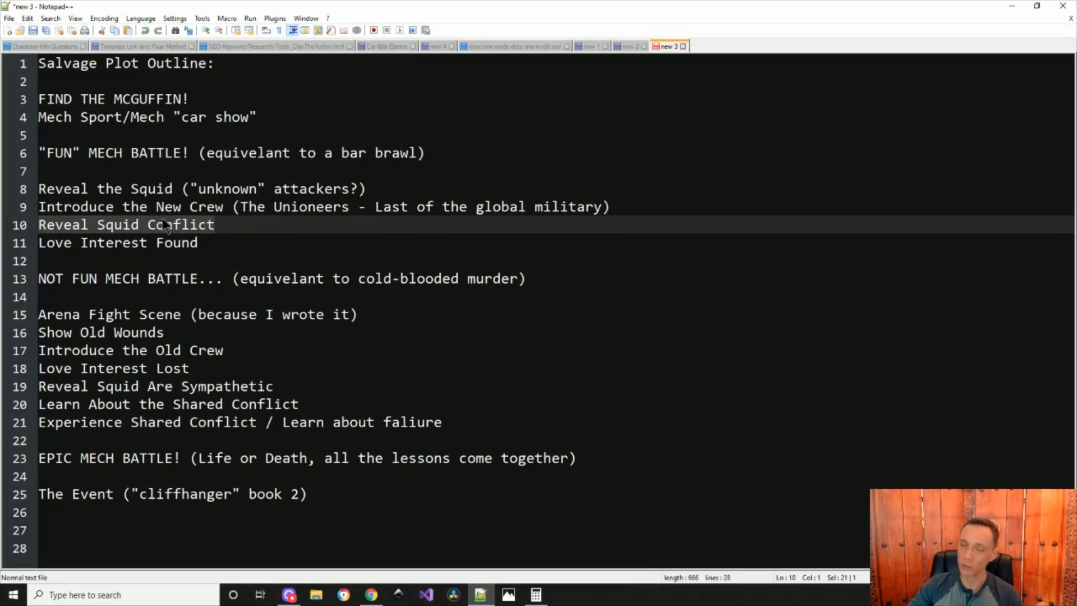
left_click(218, 225)
left_click_drag(219, 226, 16, 230)
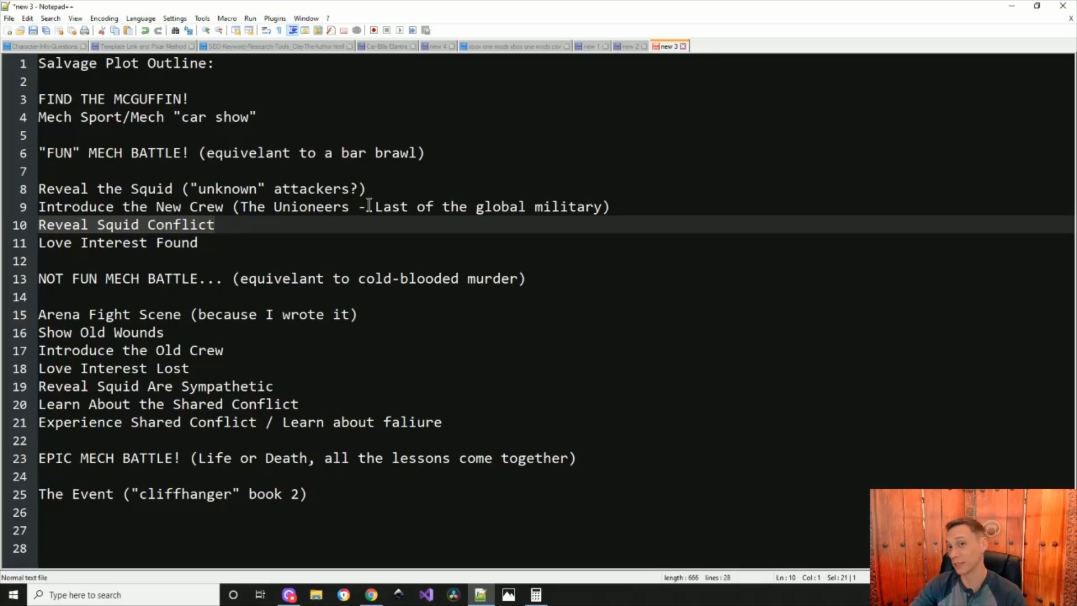
Step: Add the love interest character's name in parentheses after "Love Interest Found"
left_click_drag(221, 243, 27, 240)
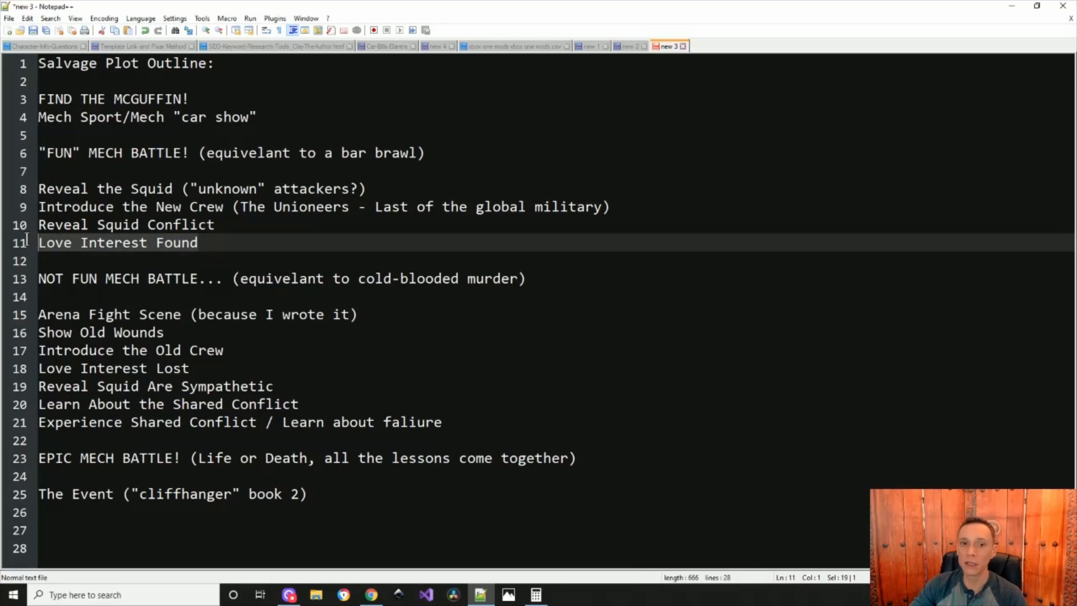
left_click(214, 250)
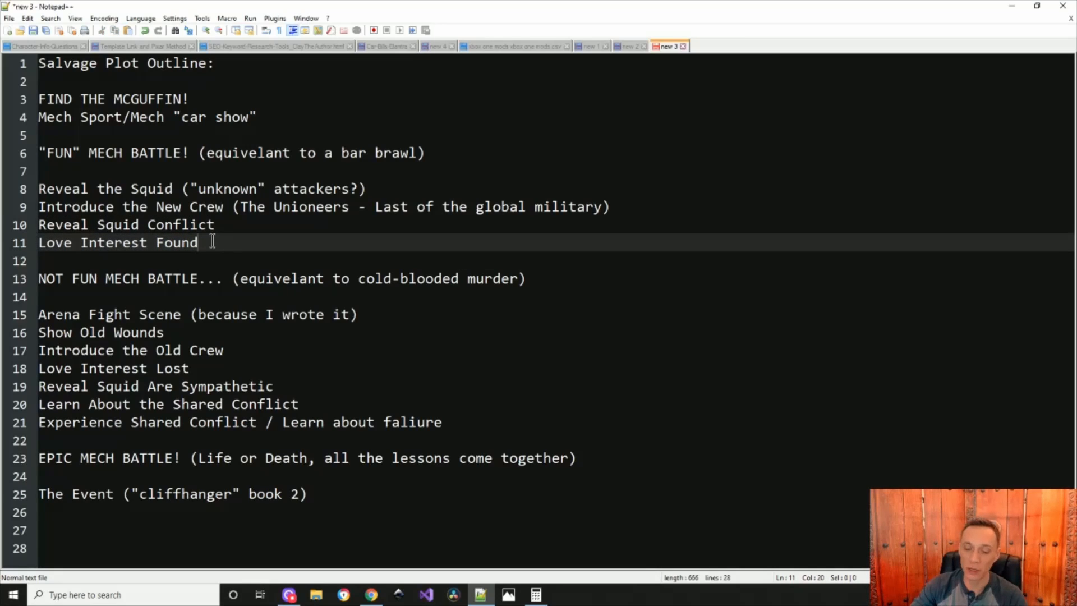
type("()")
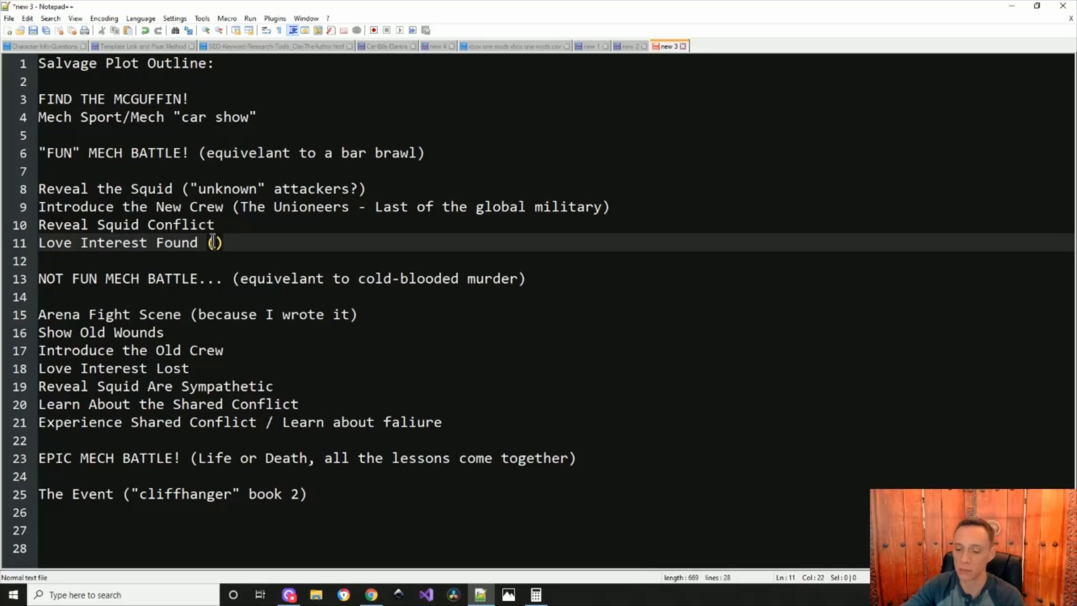
type("Landis")
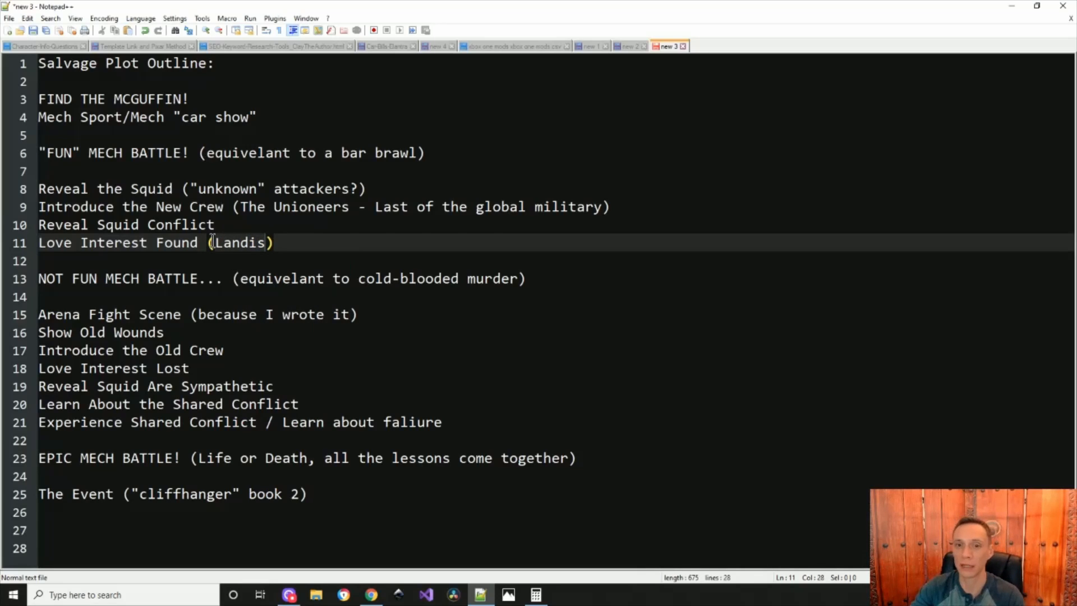
left_click(340, 277)
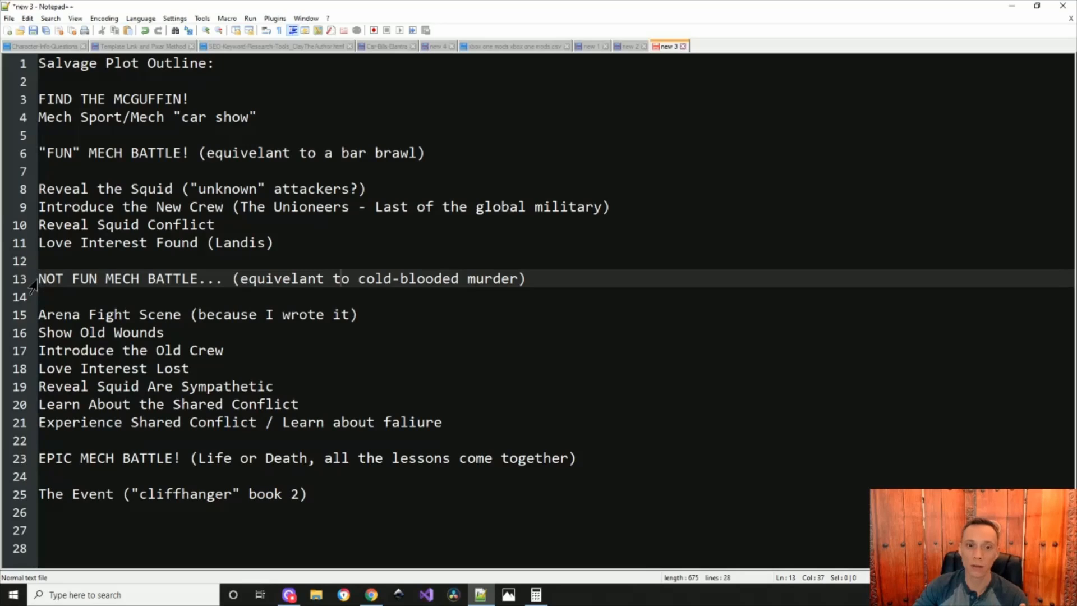
left_click_drag(40, 279, 526, 279)
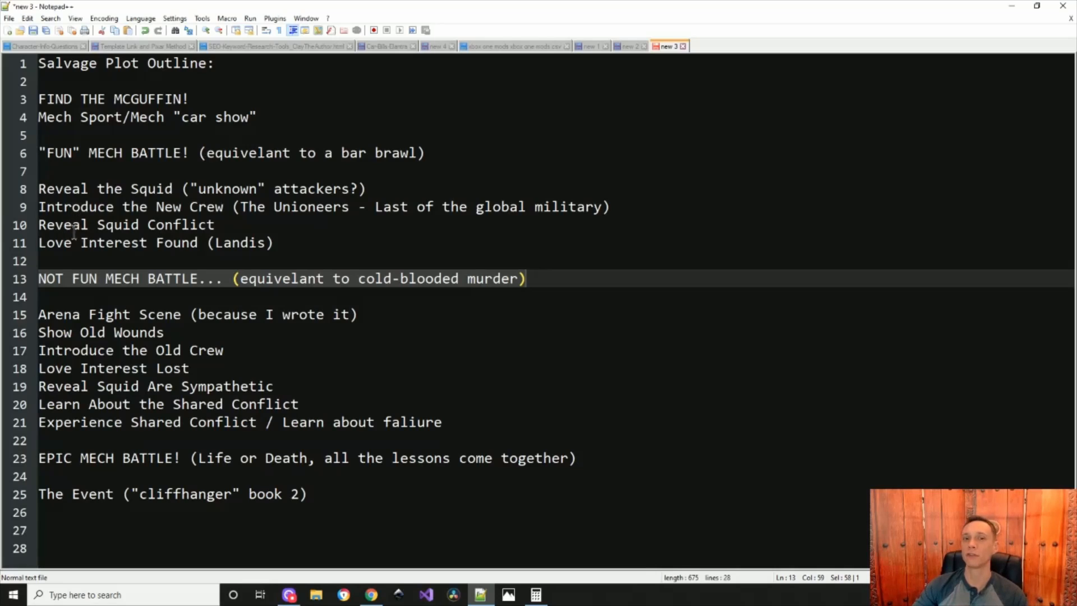
left_click_drag(38, 186, 283, 243)
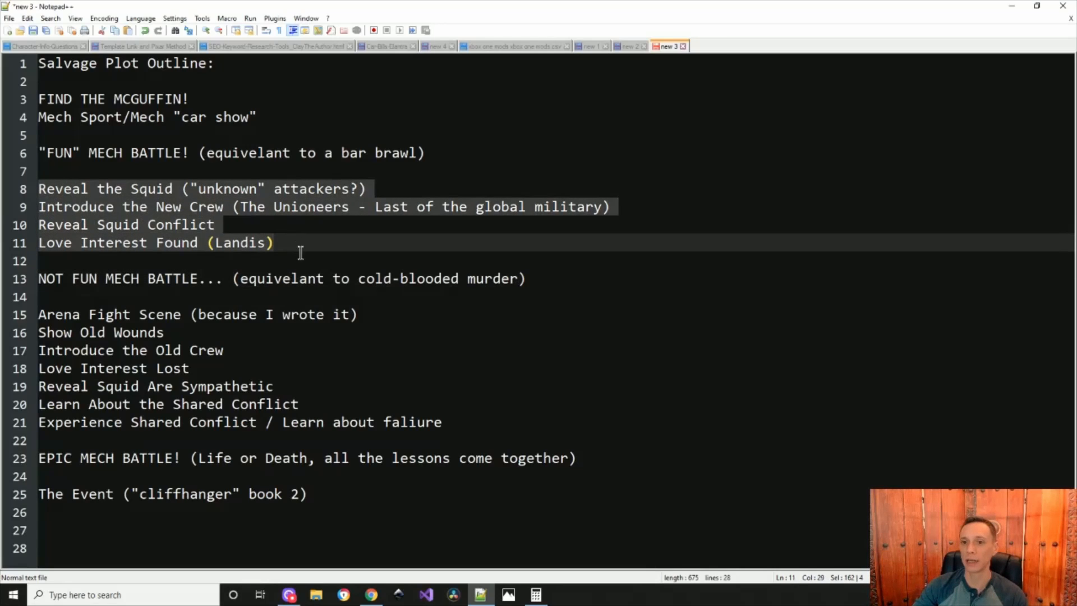
Step: Add a new line reading "Unioneer Shananigans" directly below the "Introduce the New Crew" line of the outline
left_click(631, 210)
key("Return")
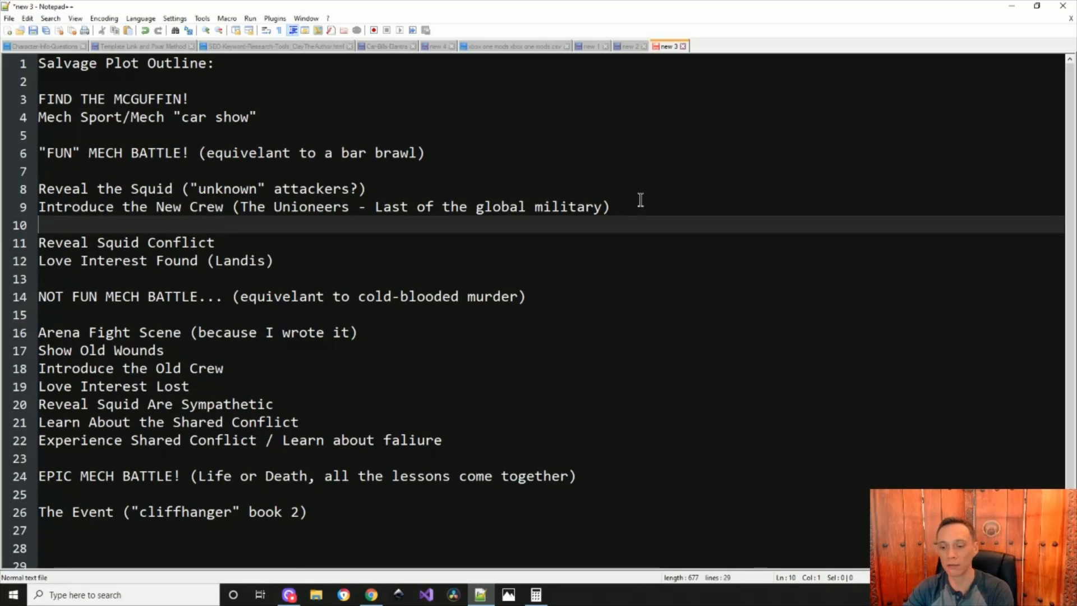
type("Unioneee")
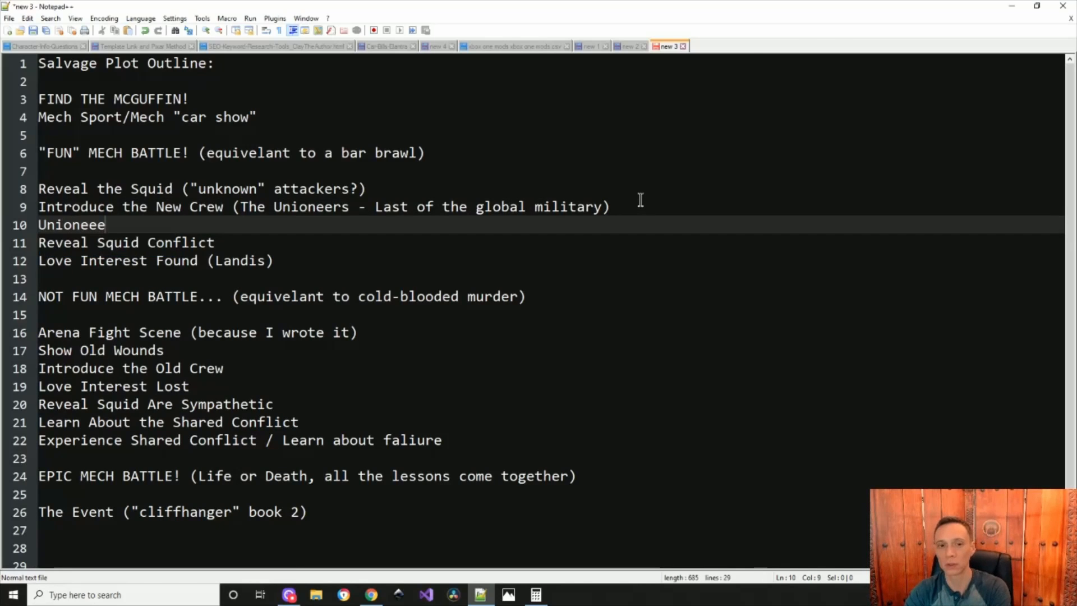
key("BackSpace")
type("rs")
key("BackSpace")
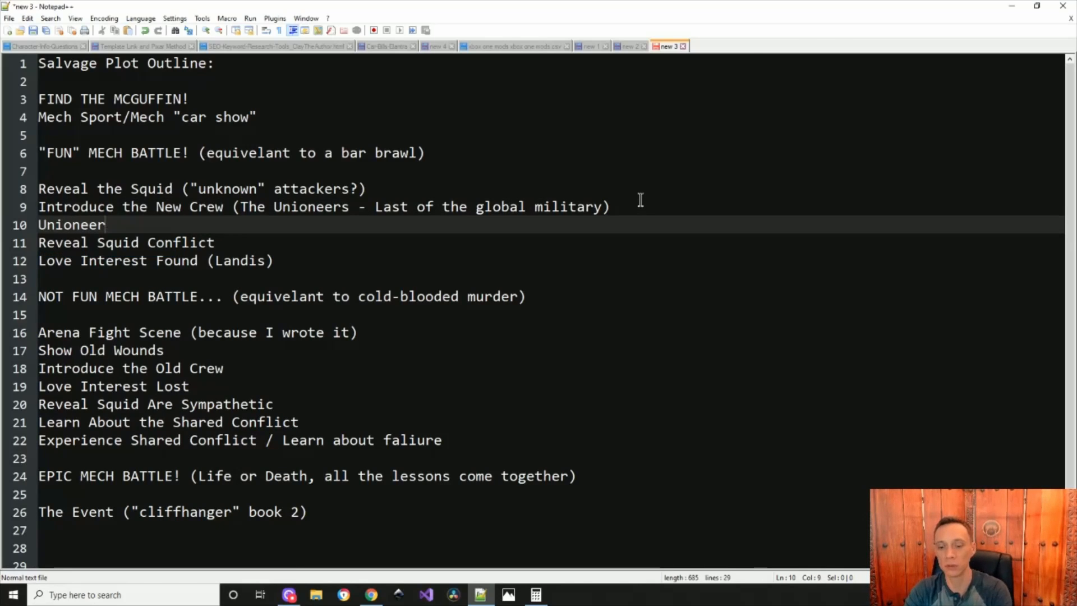
type("Shenn")
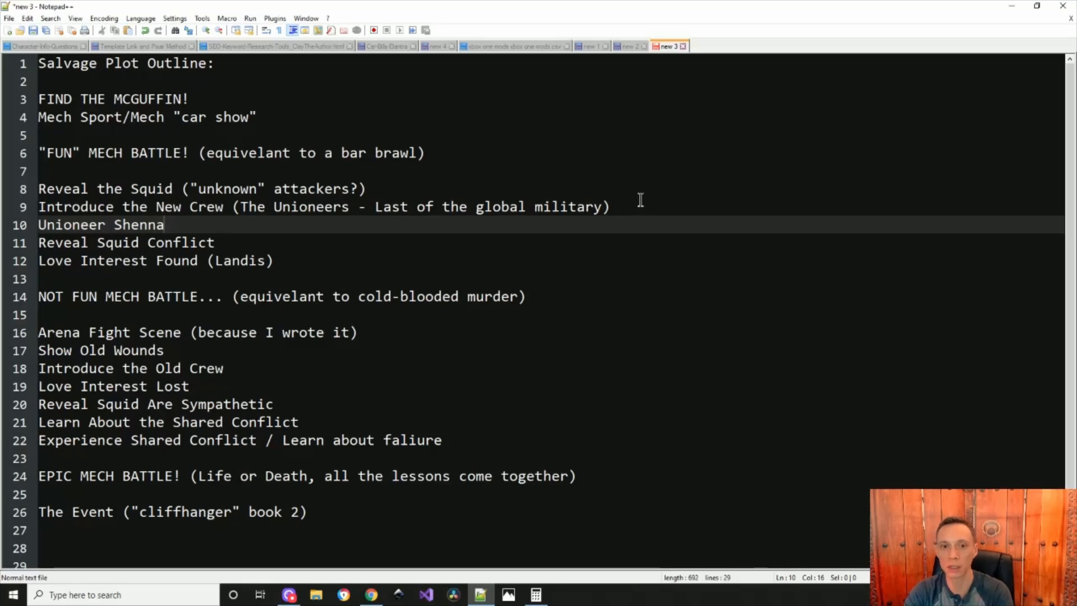
type("a")
key("BackSpace")
key("BackSpace")
key("BackSpace")
key("BackSpace")
type("ann")
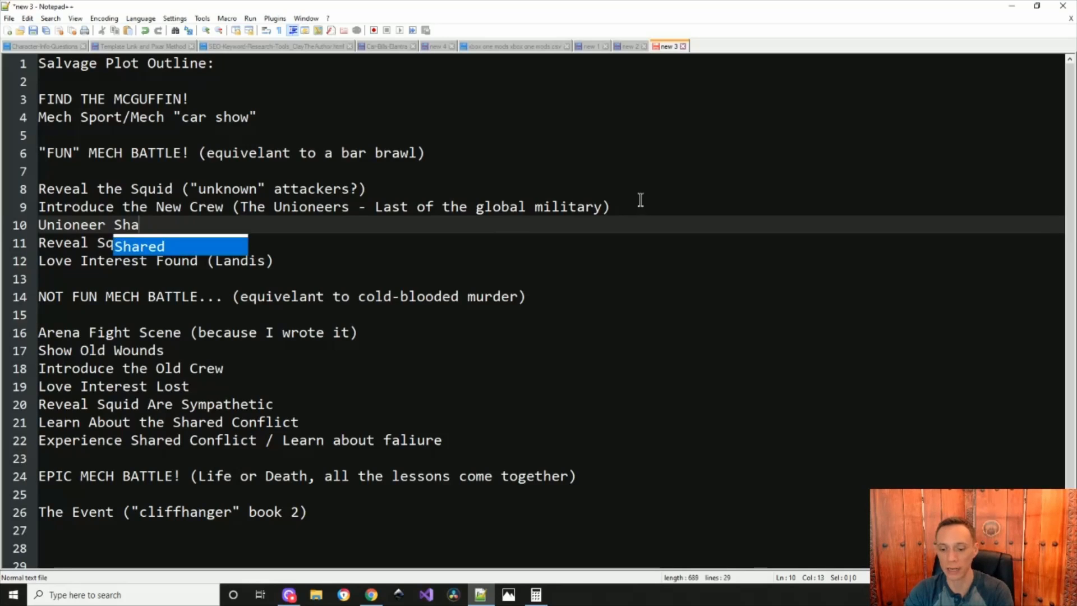
type("anigans")
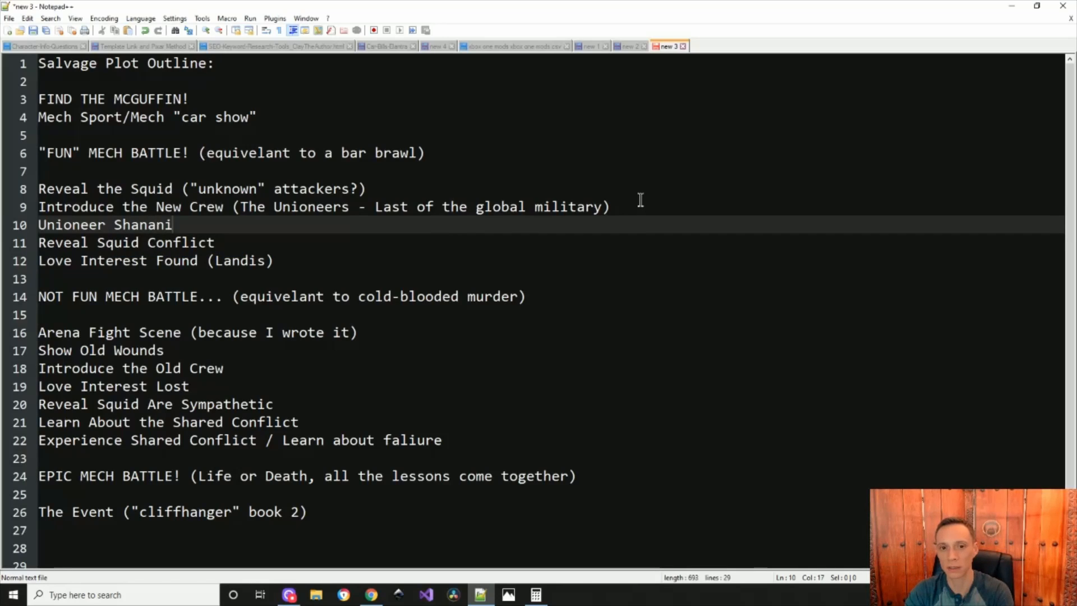
Step: Copy the word "Shananigans", switch to Chrome and search Google for its correct spelling
double_click(136, 225)
key("ctrl+c")
left_click(373, 596)
left_click(225, 9)
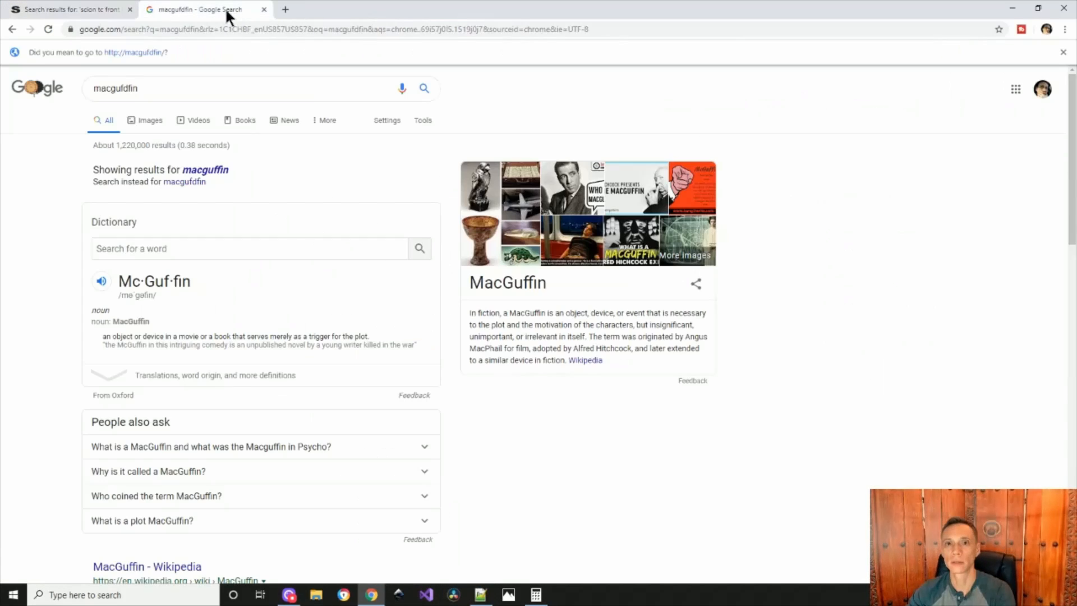
left_click(151, 90)
key("ctrl+a")
key("ctrl+v")
left_click(145, 115)
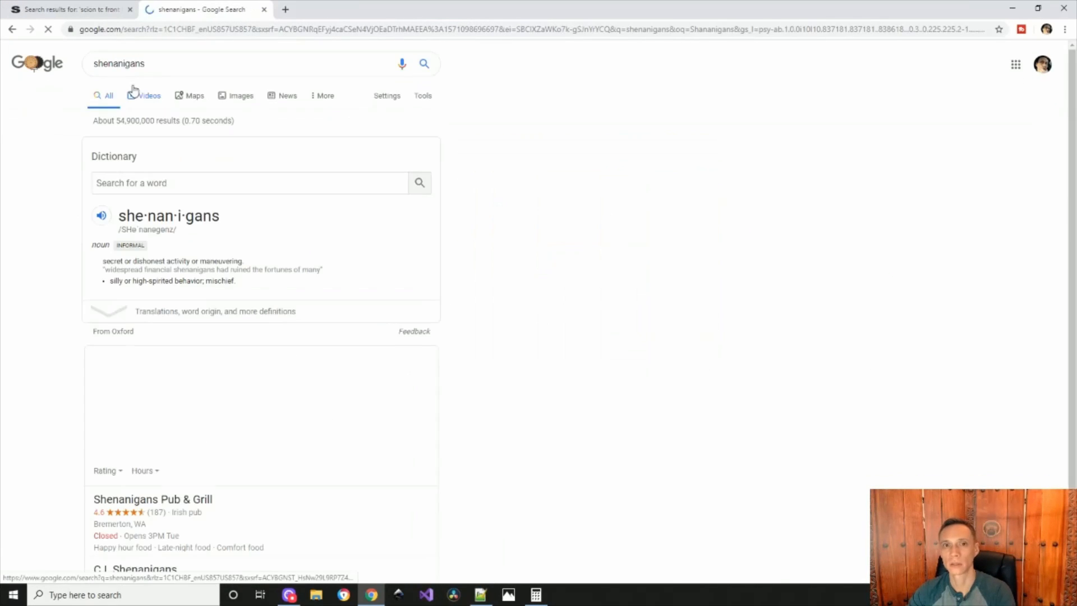
Step: Copy the corrected spelling from the Google search, return to Notepad++ and correct the misspelled word to "Shenanigans"
double_click(178, 72)
key("ctrl+c")
key("alt+Tab")
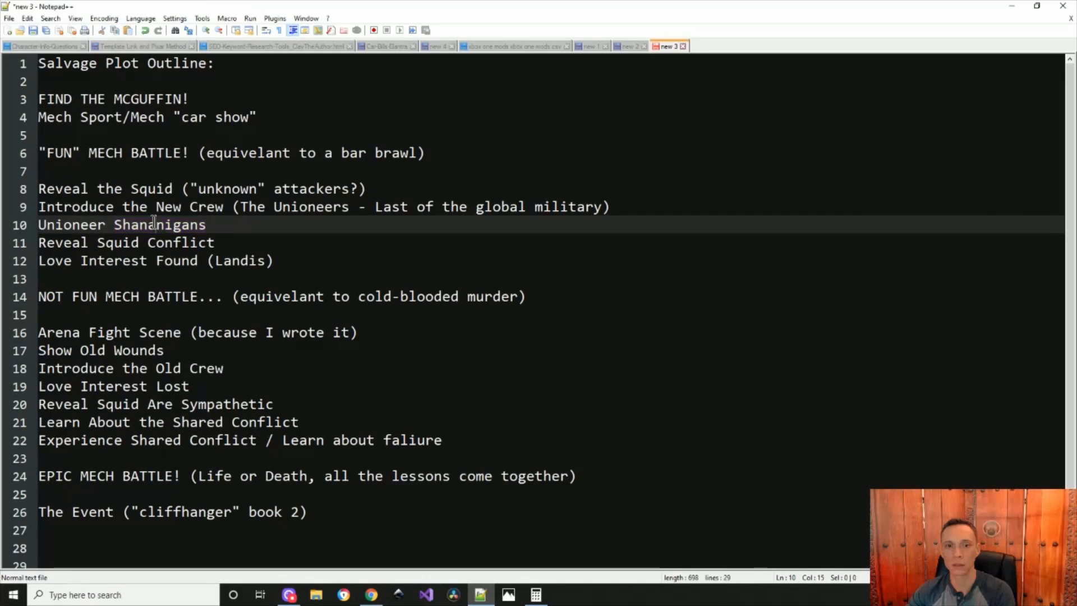
type("v")
key("ctrl+z")
key("ctrl+v")
double_click(138, 227)
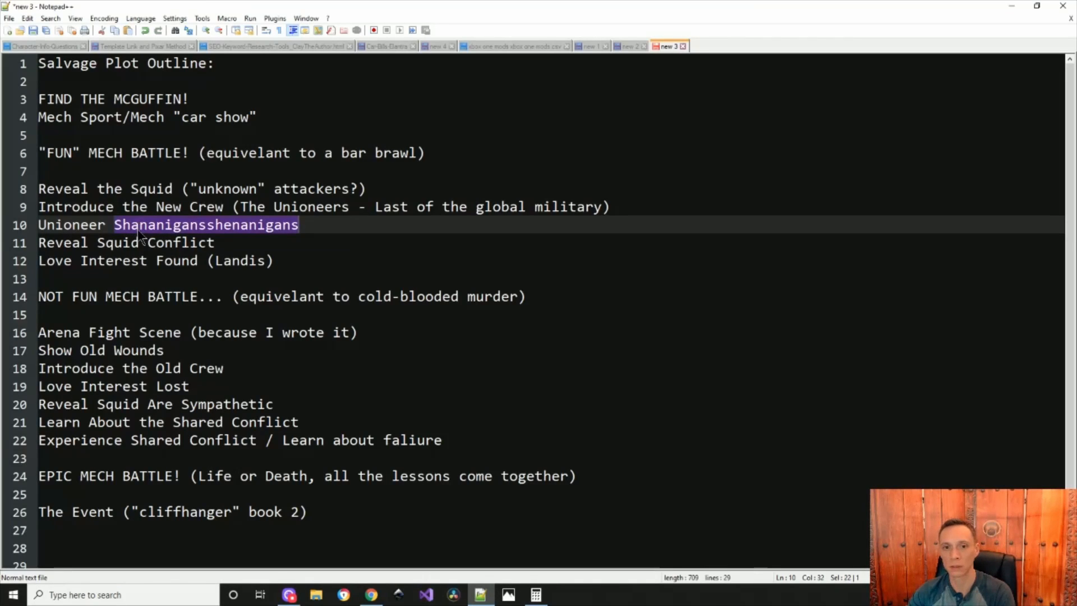
left_click(199, 225)
left_click_drag(212, 225, 123, 222)
key("Delete")
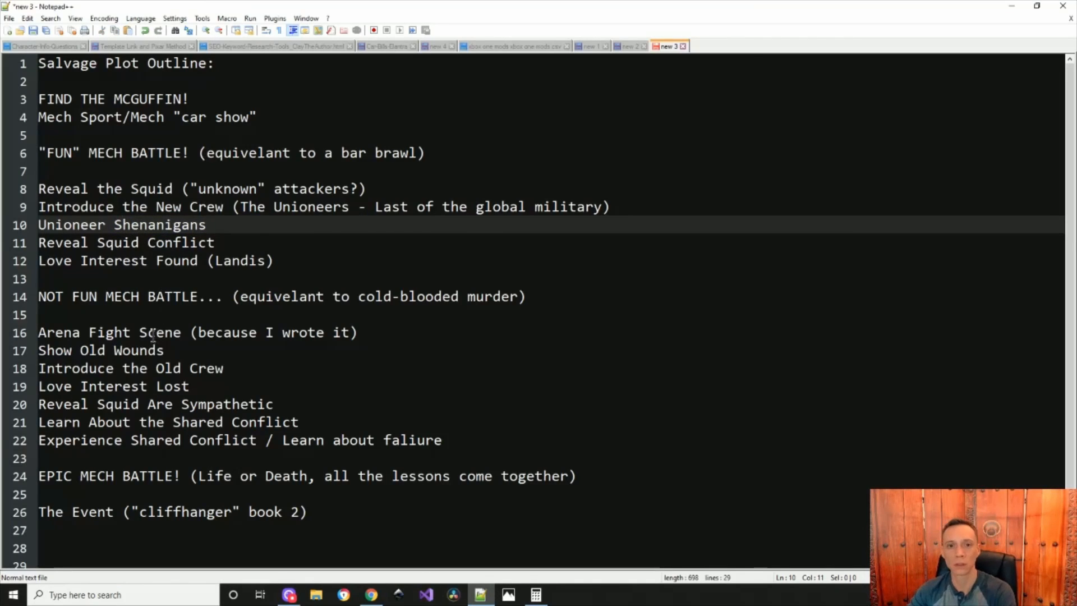
Step: Add the note "(start to make friends)" after "Unioneer Shenanigans"
left_click(244, 243)
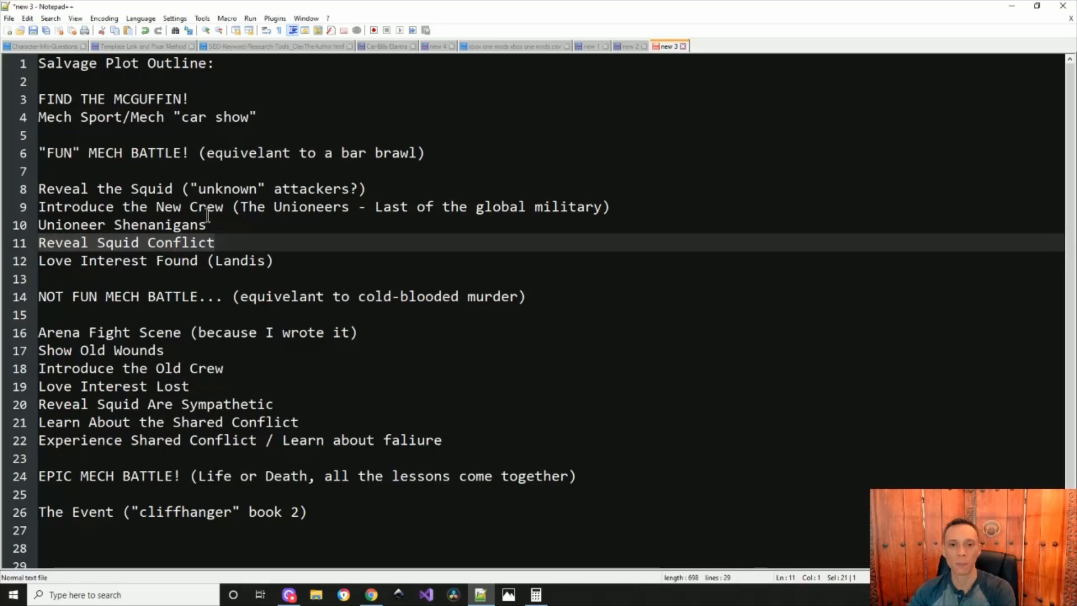
left_click(233, 225)
type("()")
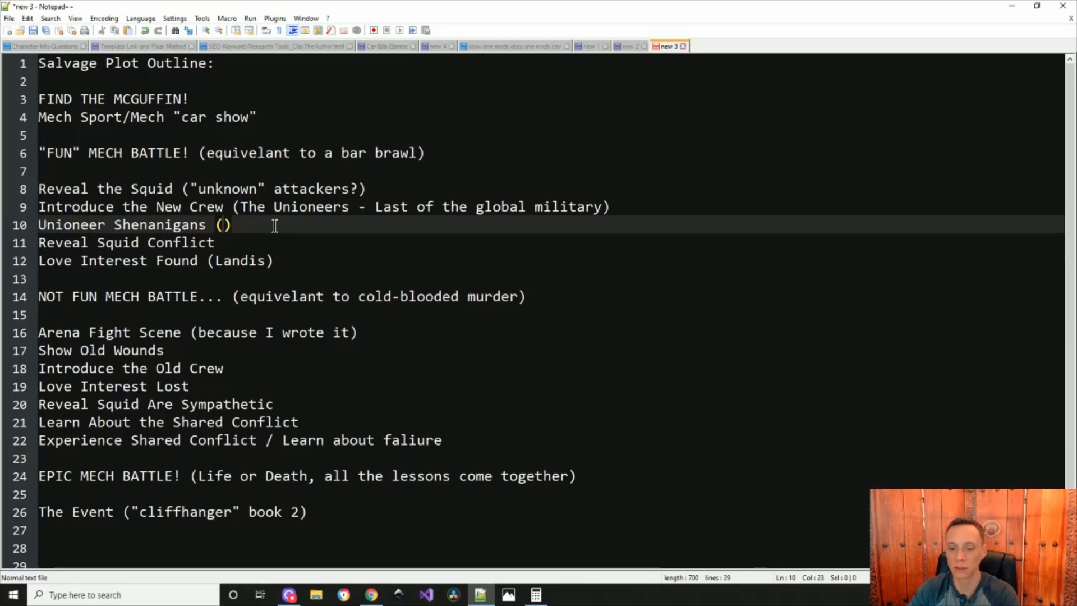
type("start to make")
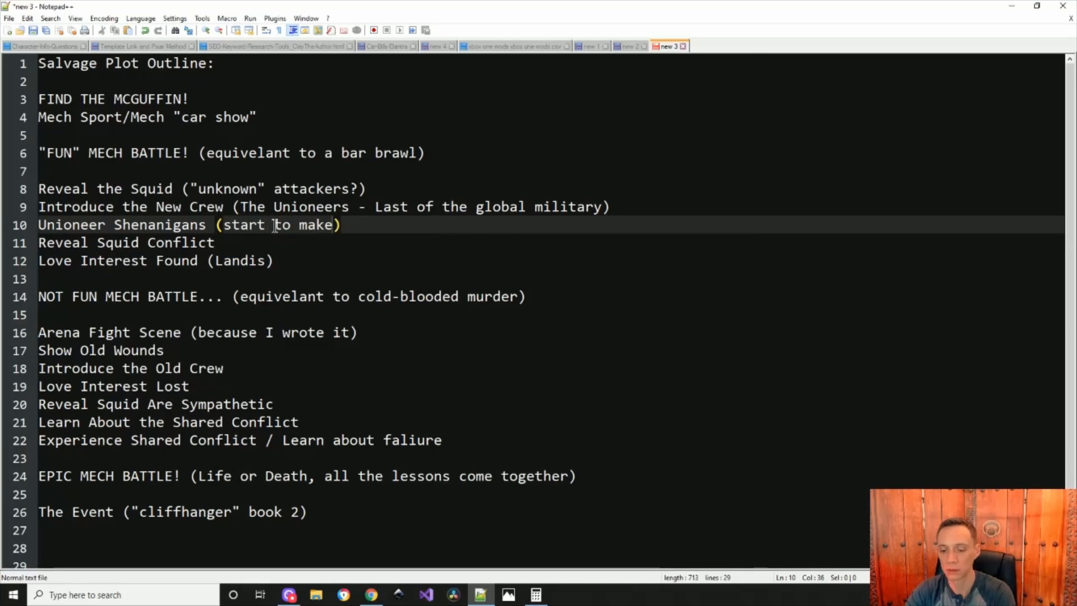
type(" friends")
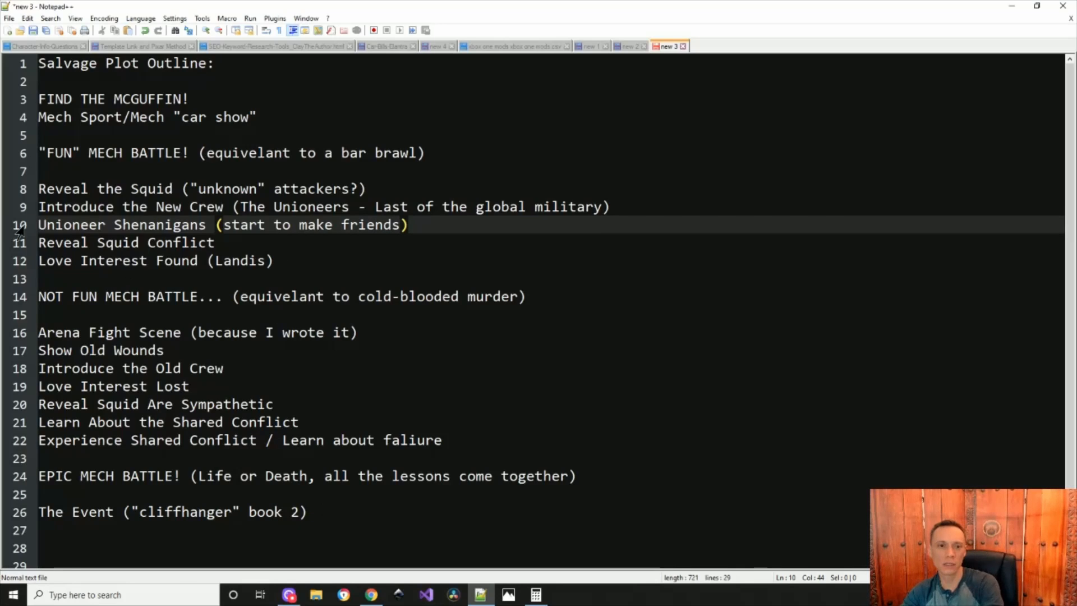
Step: Add the note "(things aren't always what they seem)" after "Reveal Squid Conflict"
left_click_drag(218, 243, 2, 247)
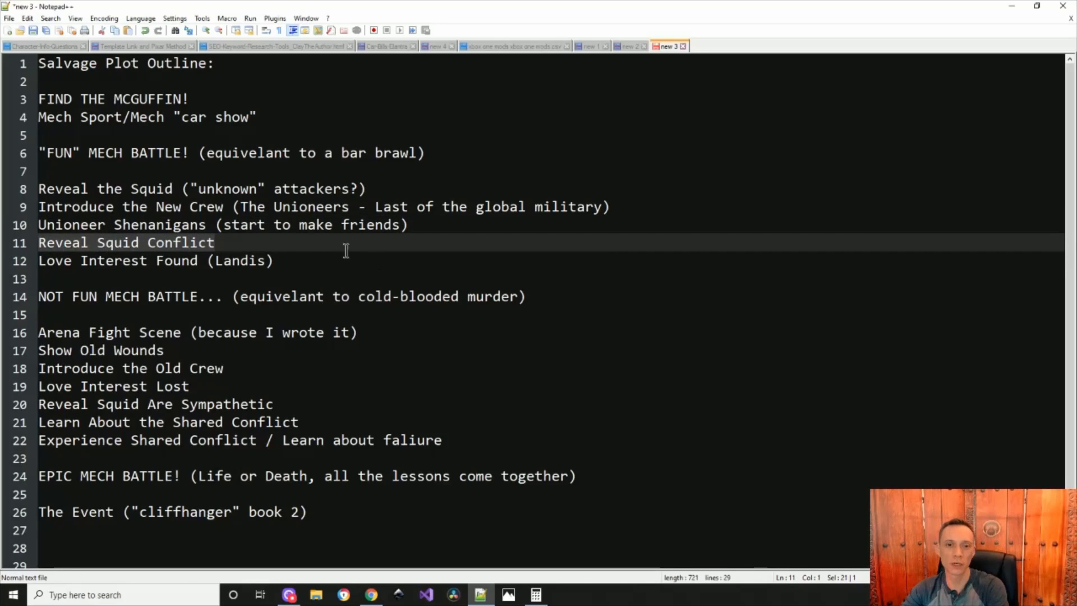
left_click_drag(300, 259, 3, 270)
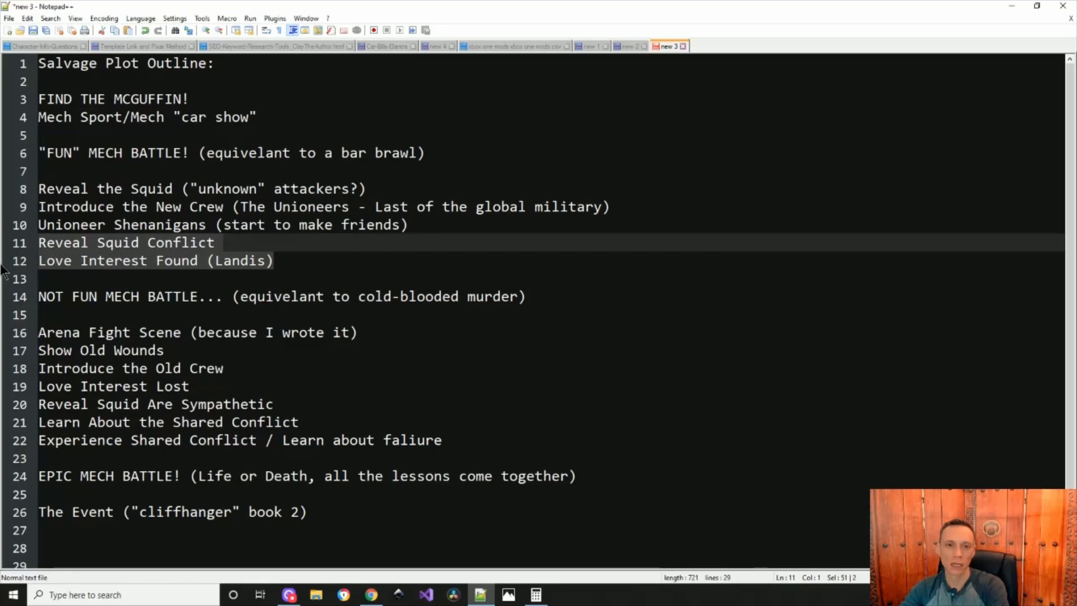
left_click(230, 242)
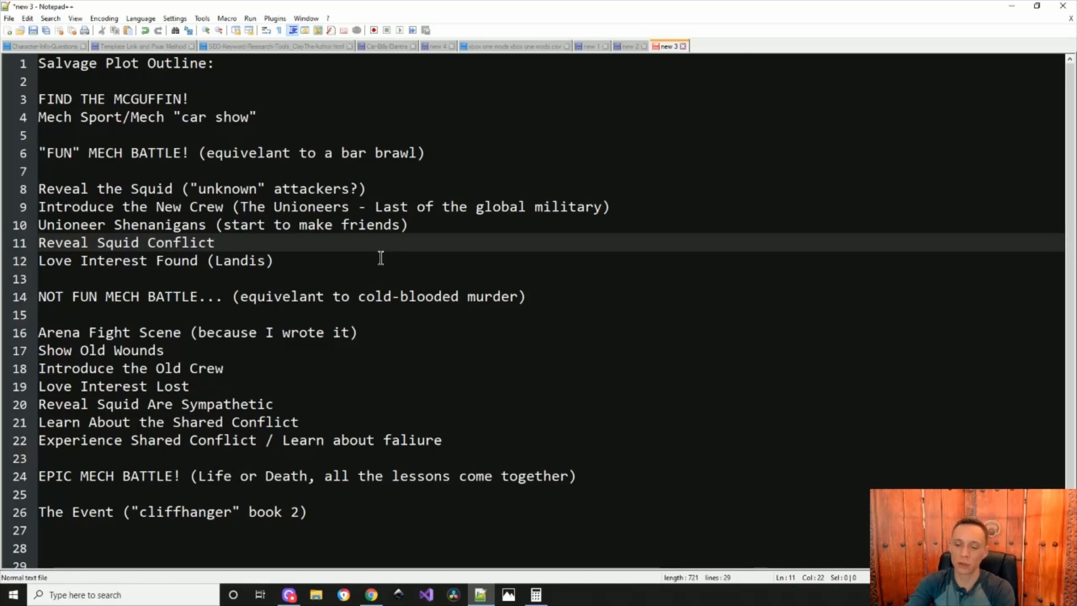
type("(")
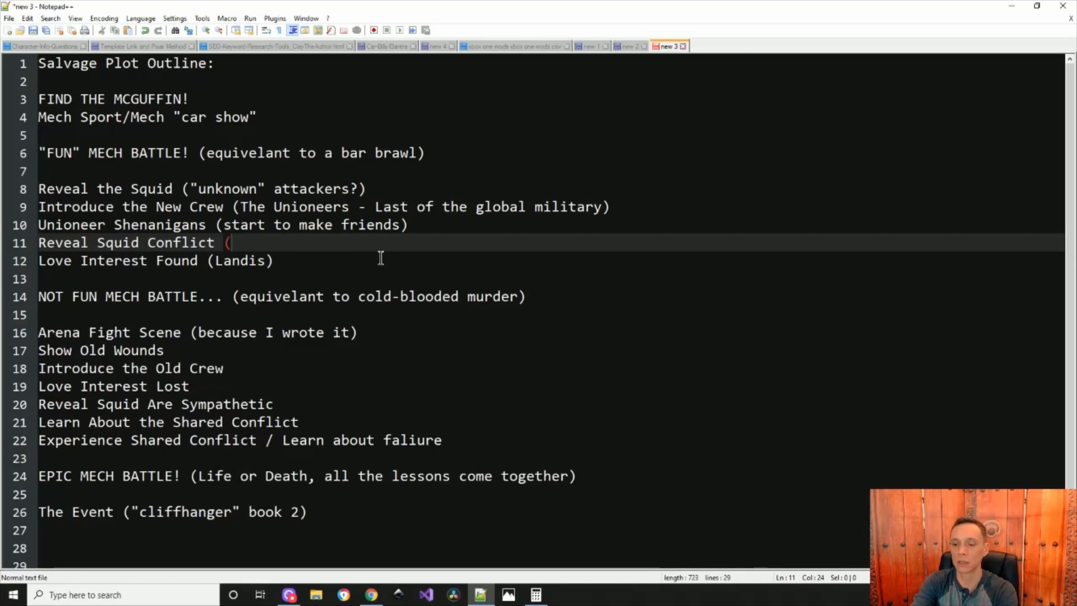
type(")things are")
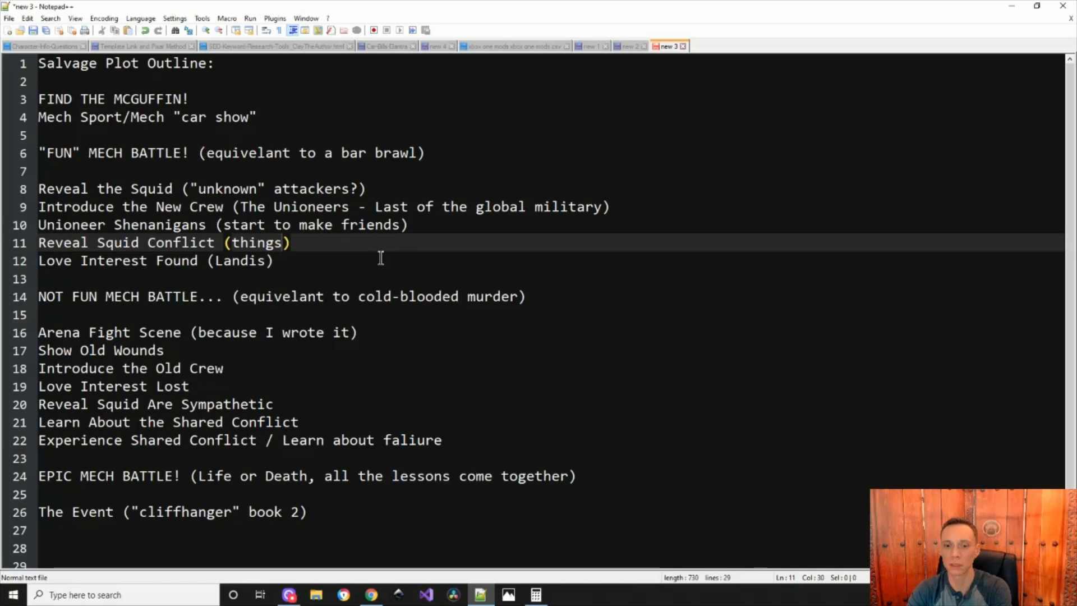
type("n't always ")
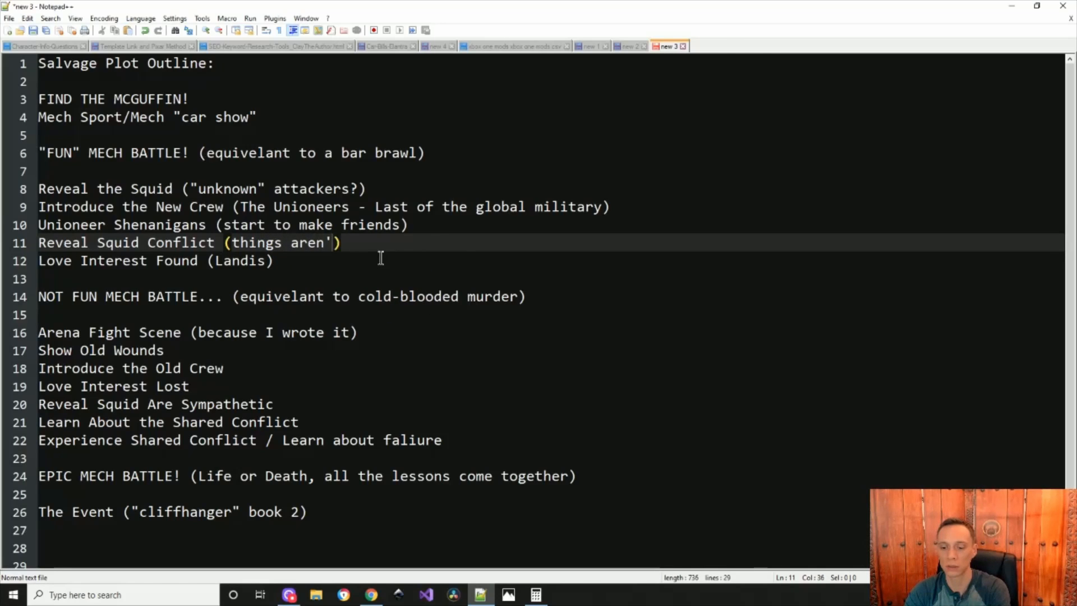
type("what they se")
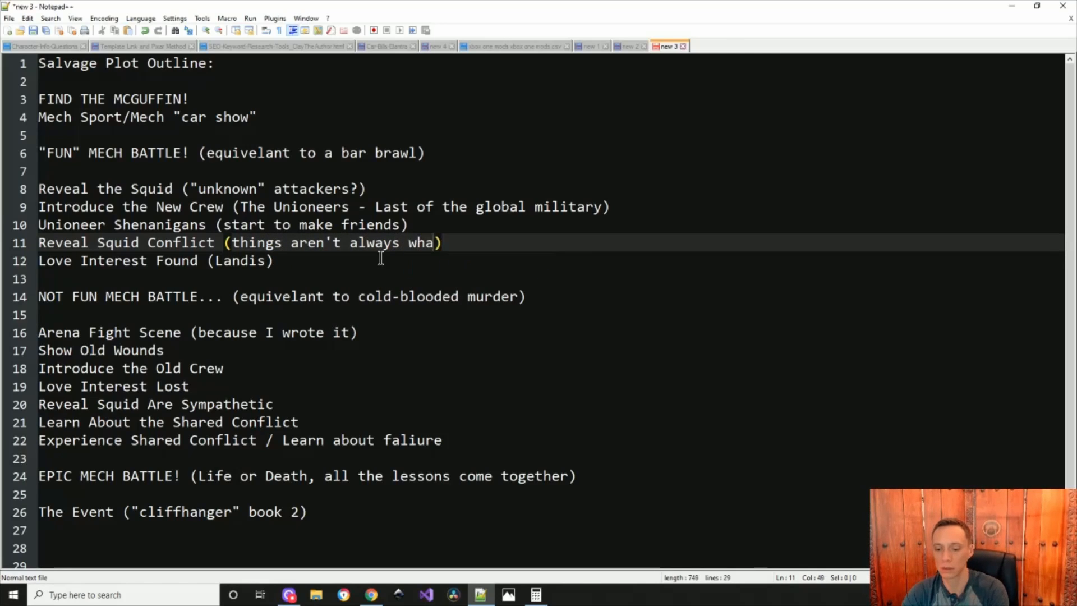
type("em")
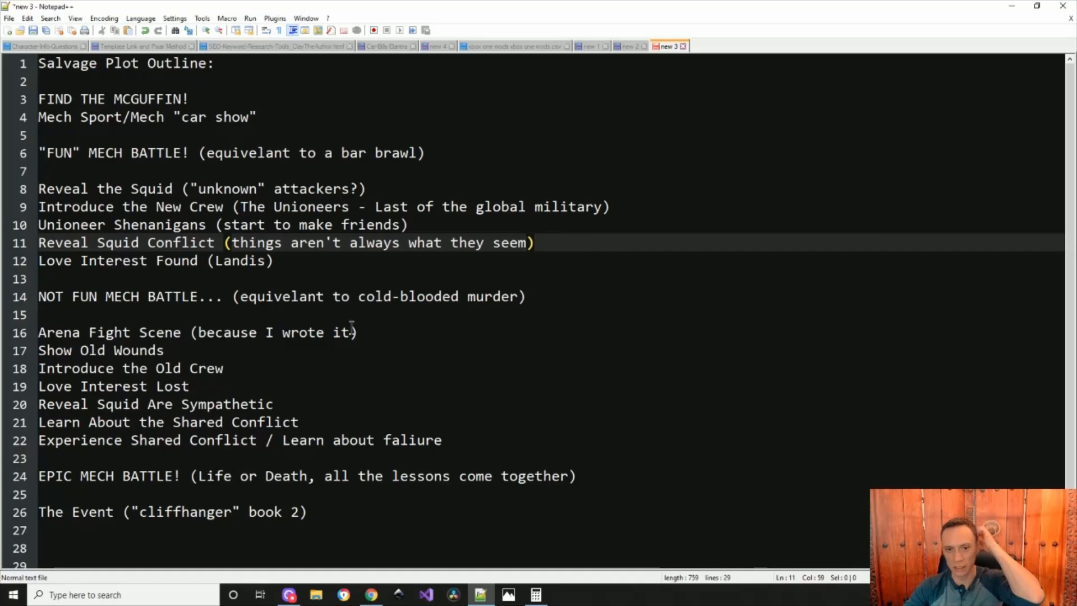
left_click(285, 262)
left_click_drag(286, 261, 4, 257)
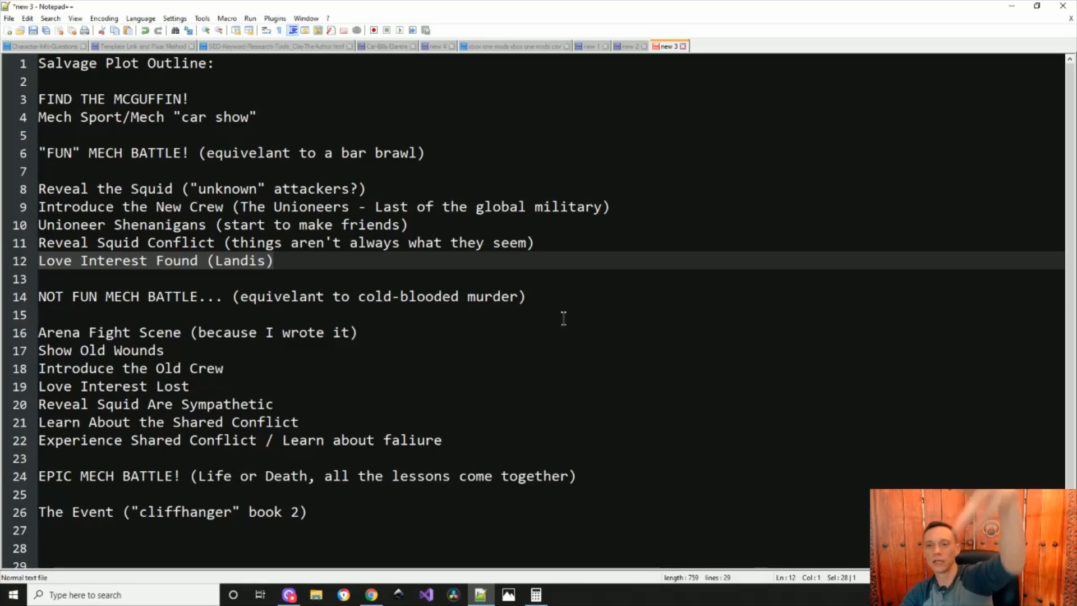
left_click_drag(560, 295, 32, 290)
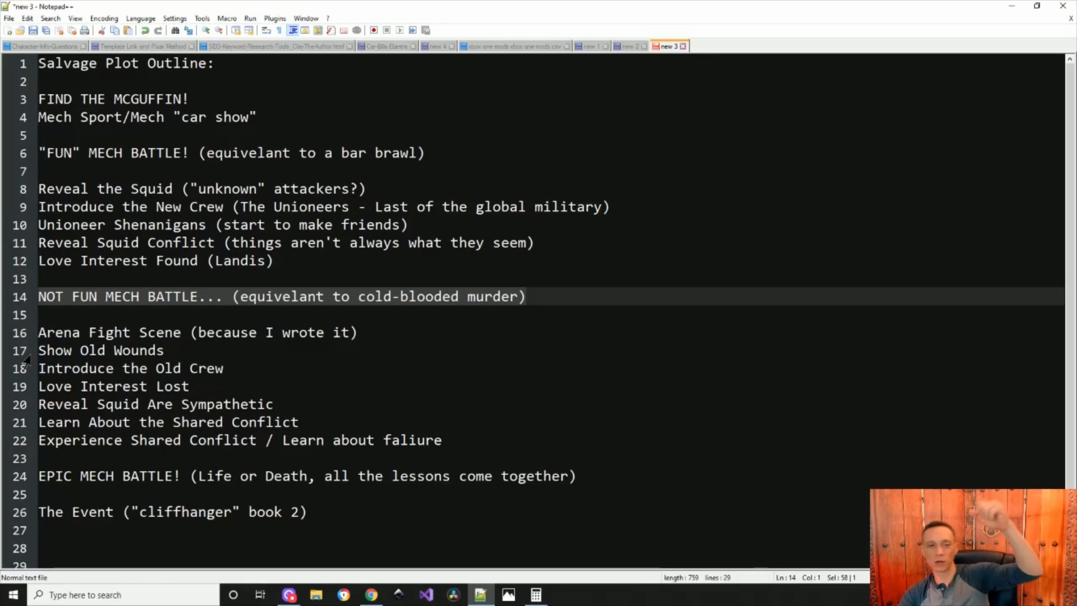
left_click(369, 334)
left_click_drag(368, 334, 26, 334)
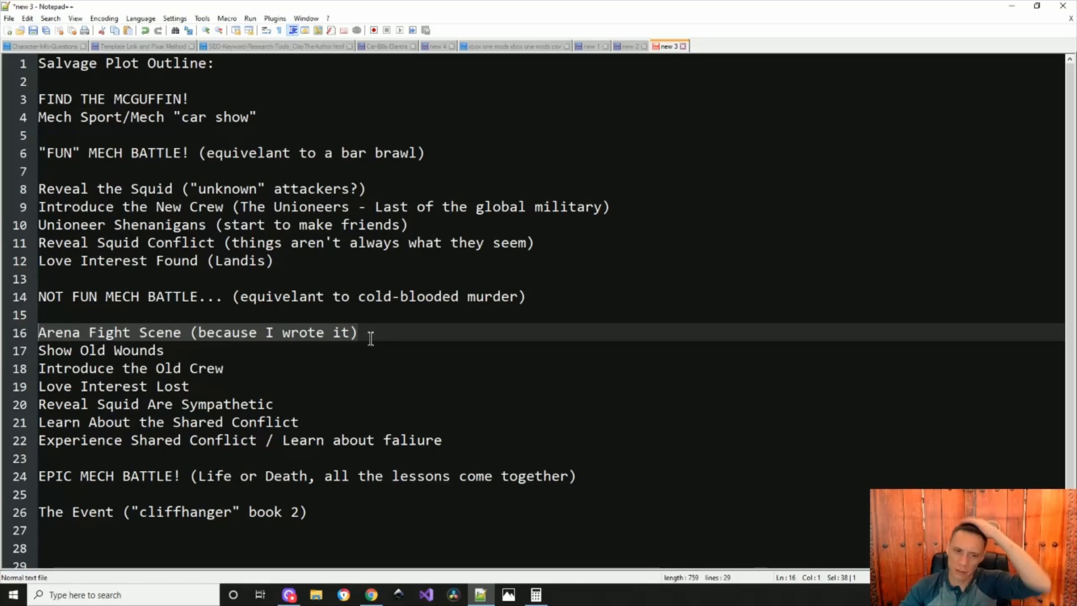
Step: Move the "Arena Fight Scene (because I wrote it)" text to a new line below "Reveal Squid Are Sympathetic"
left_click_drag(367, 334, 1, 330)
key("ctrl+c")
key("Delete")
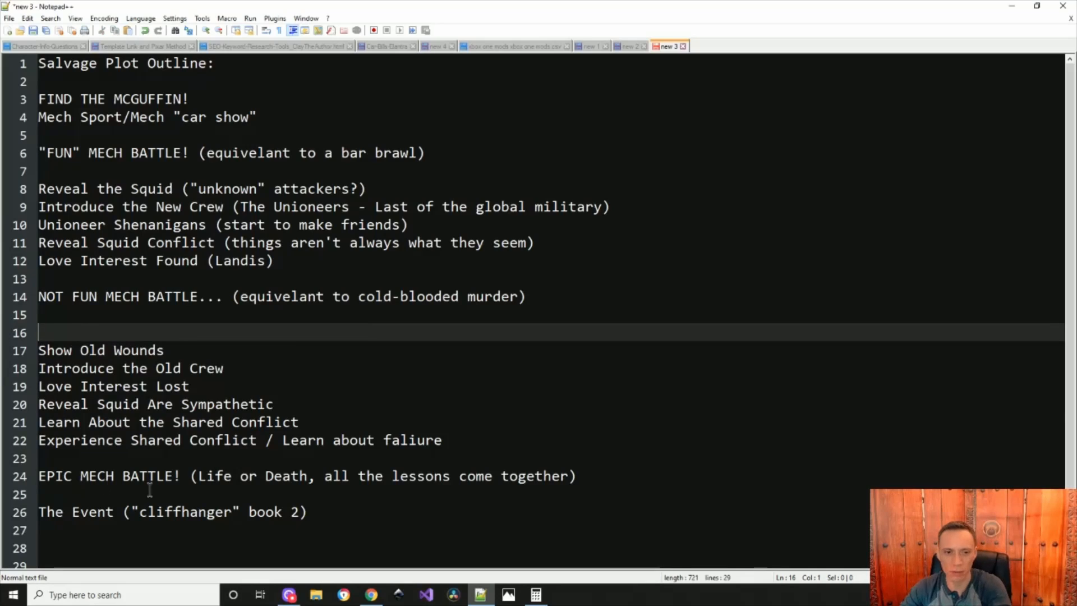
left_click(290, 403)
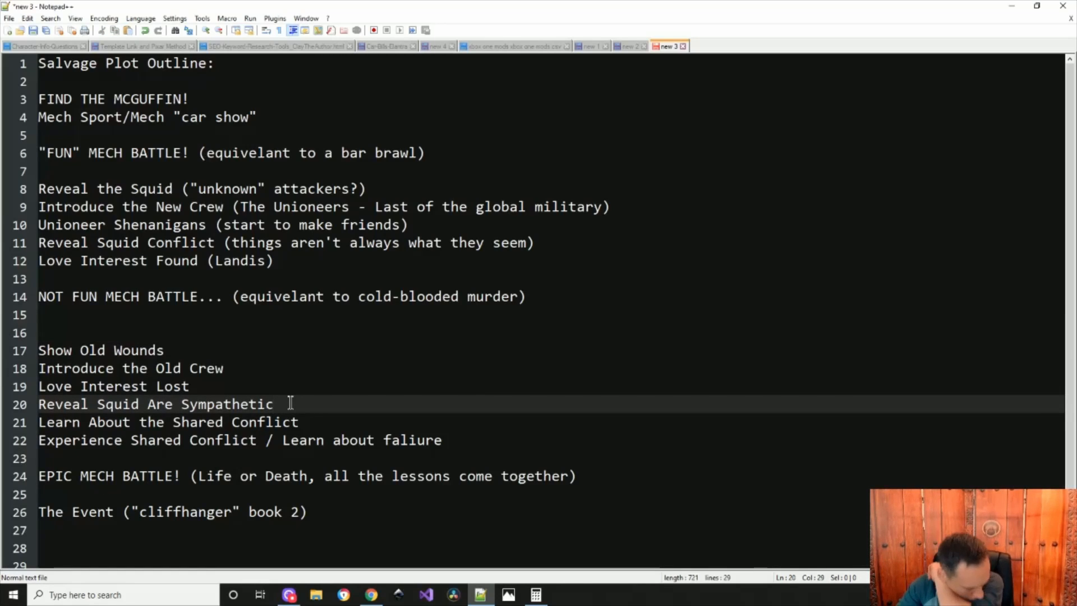
key("Return")
key("ctrl+v")
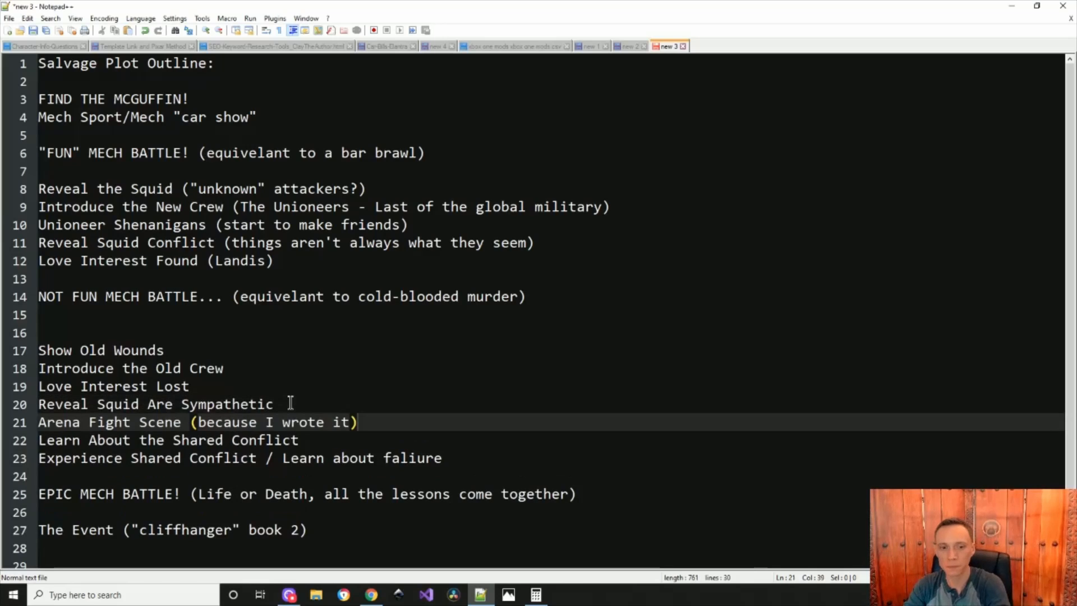
Step: Move the "Arena Fight Scene" text to a new line below "Love Interest Lost" and delete the blank lines left at its previous positions
key("shift+Home")
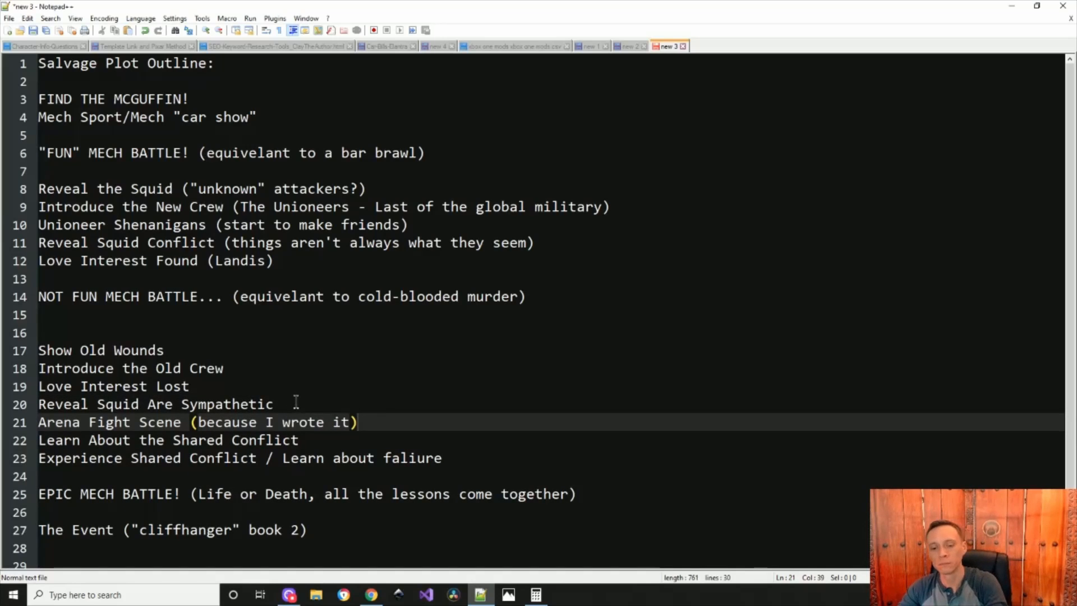
key("ctrl+x")
left_click(276, 387)
key("Return")
key("ctrl+v")
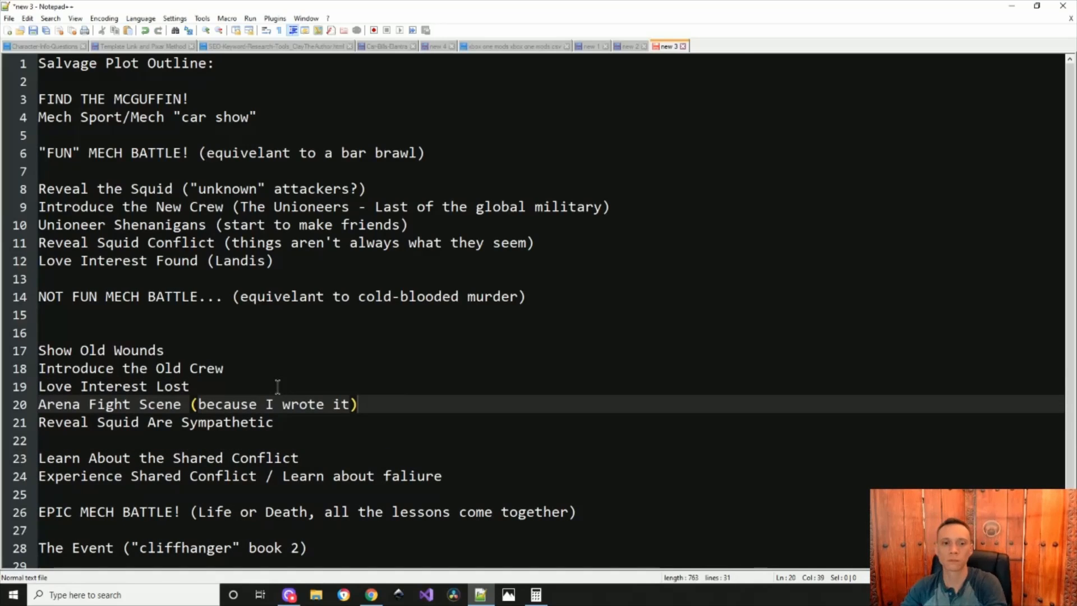
left_click(291, 440)
key("BackSpace")
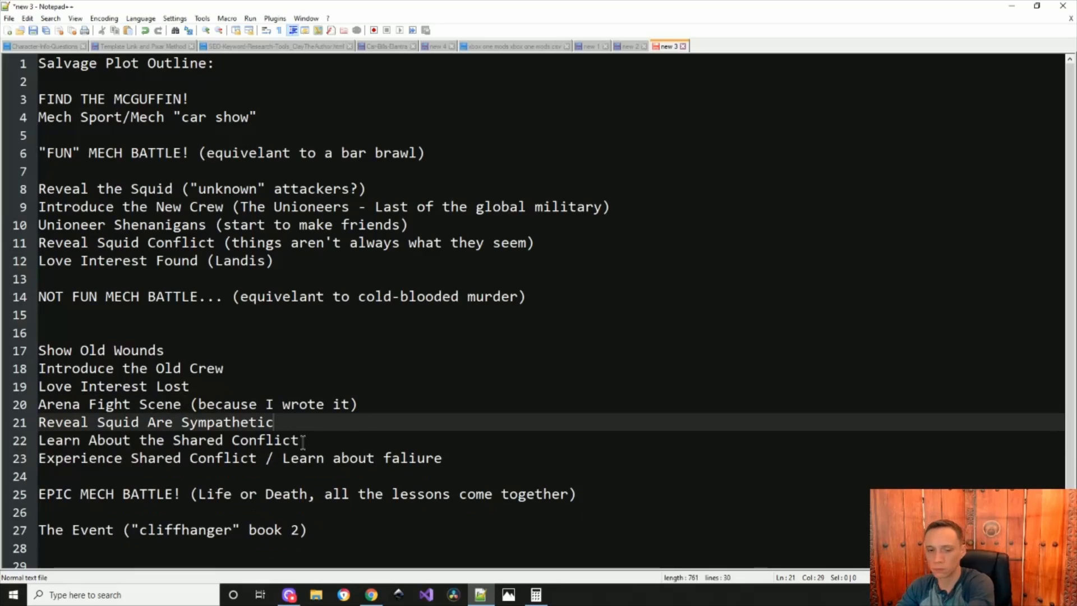
left_click(180, 327)
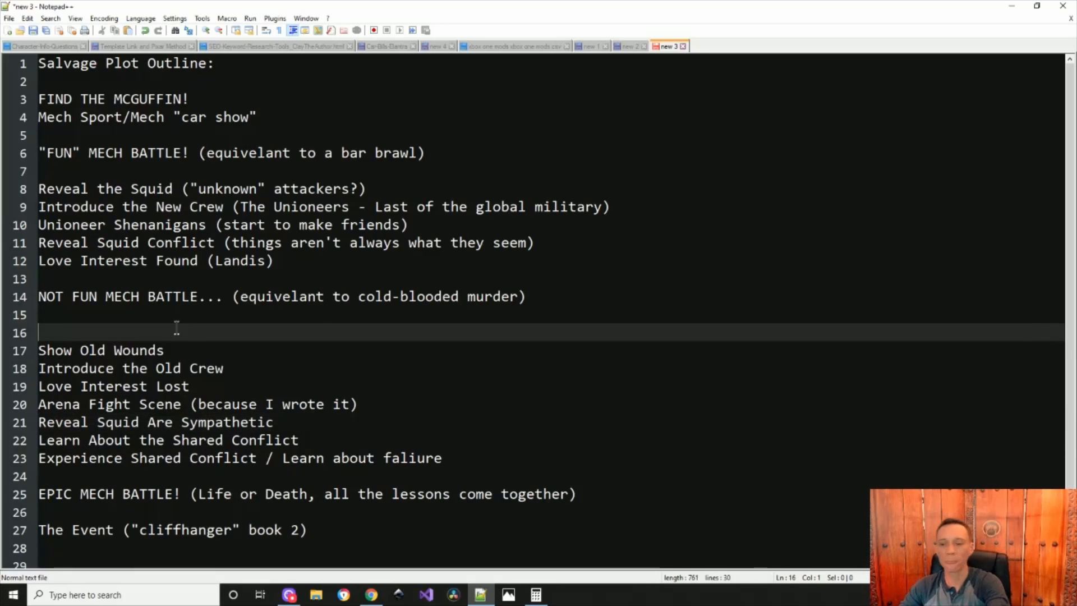
key("BackSpace")
left_click(122, 337)
left_click_drag(123, 337, 18, 335)
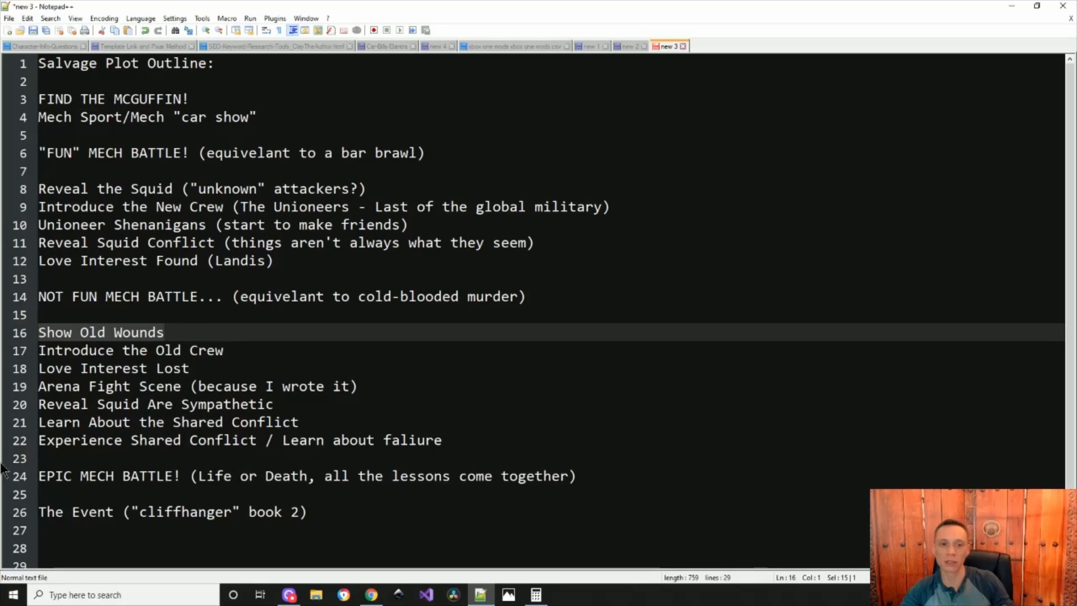
left_click_drag(228, 348, 27, 348)
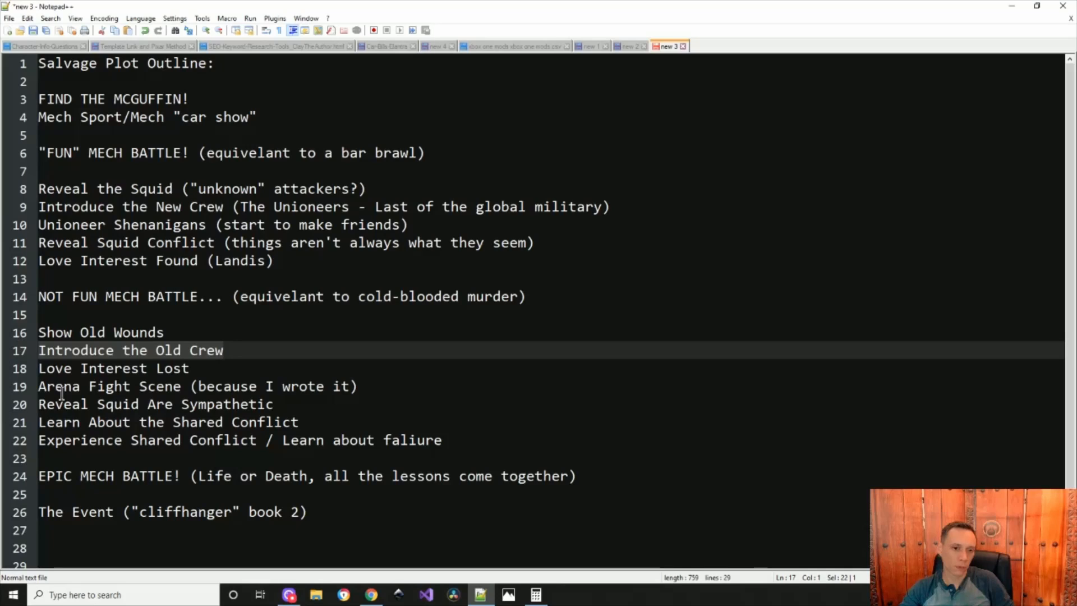
Step: Add the story beat "Stakes are Raised" on a new line below "Show Old Wounds"
left_click(175, 331)
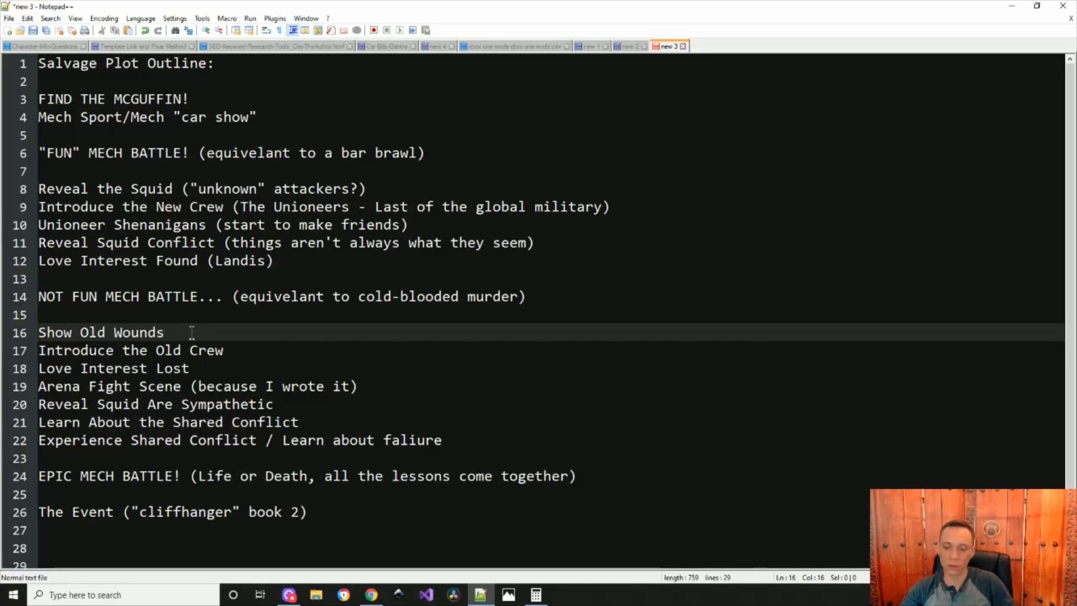
key("Return")
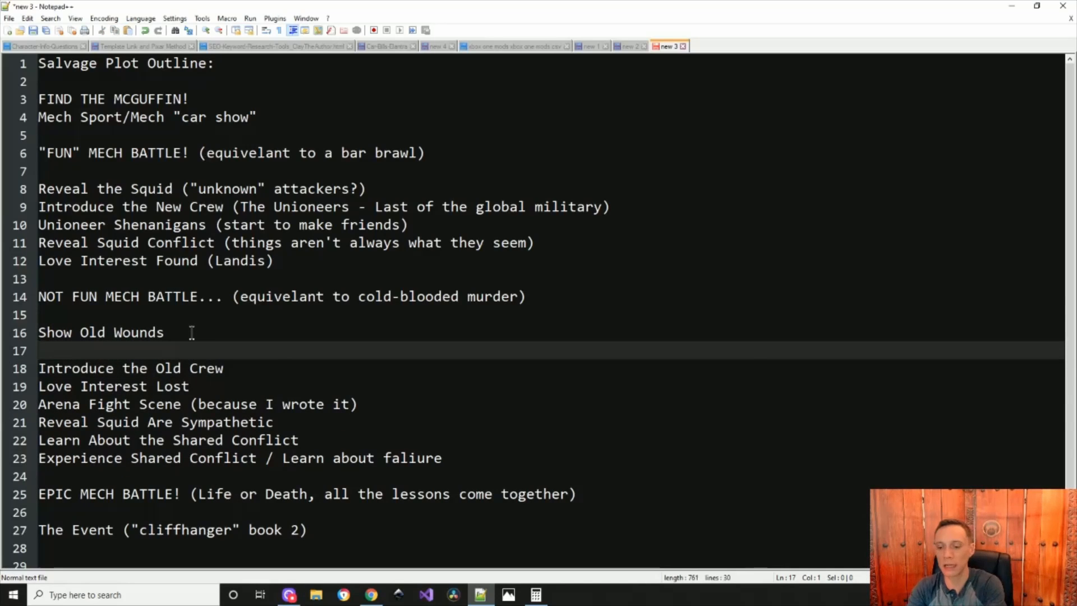
type("Stakes are Ra")
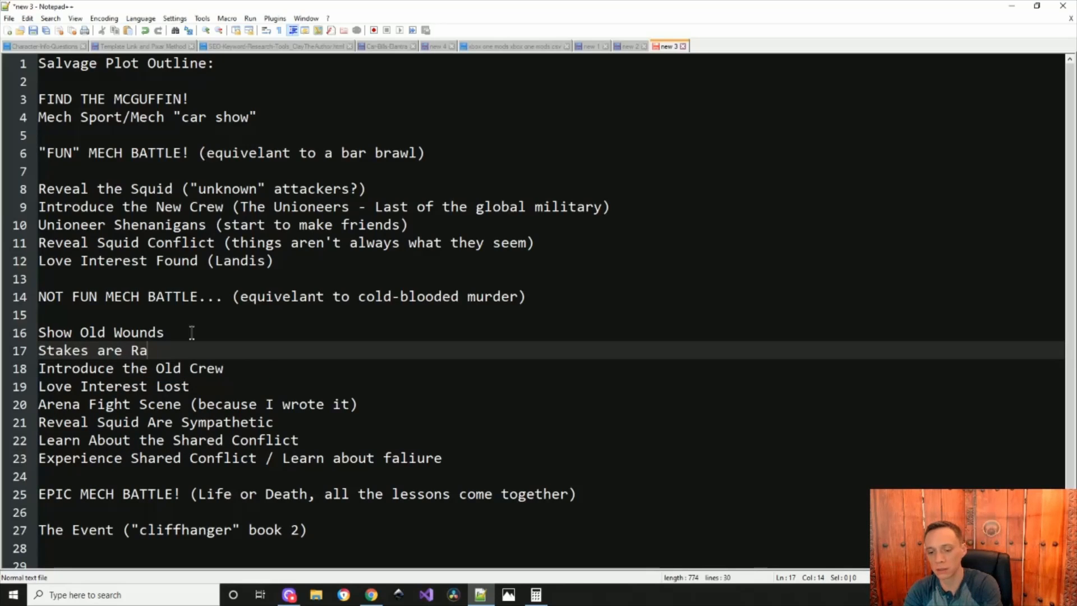
type("ised")
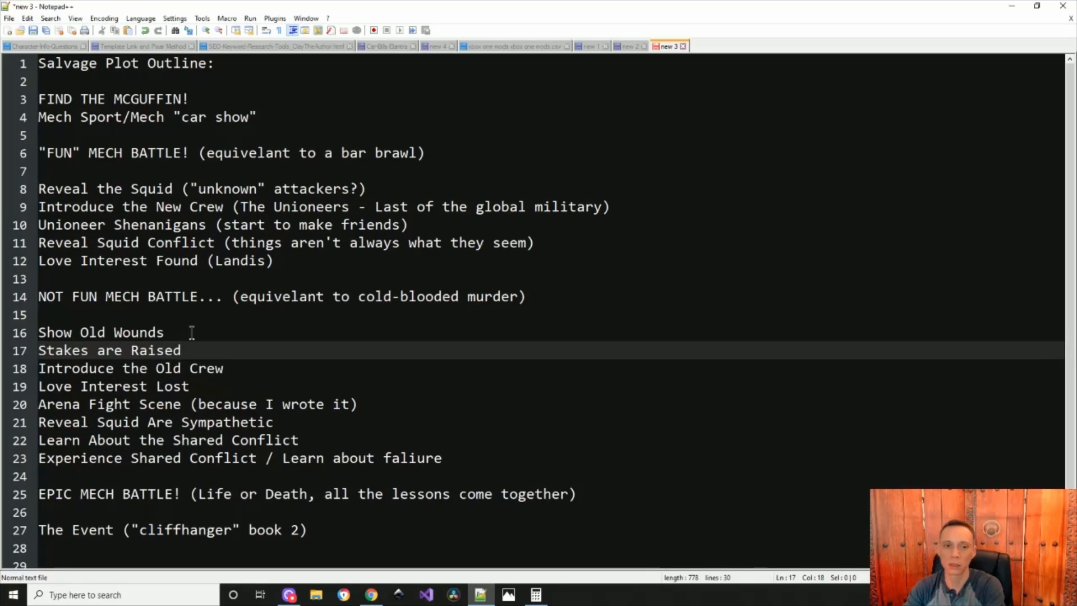
Step: Insert "Look for Outside Help - " in front of the "Introduce the Old Crew" beat
key("Down")
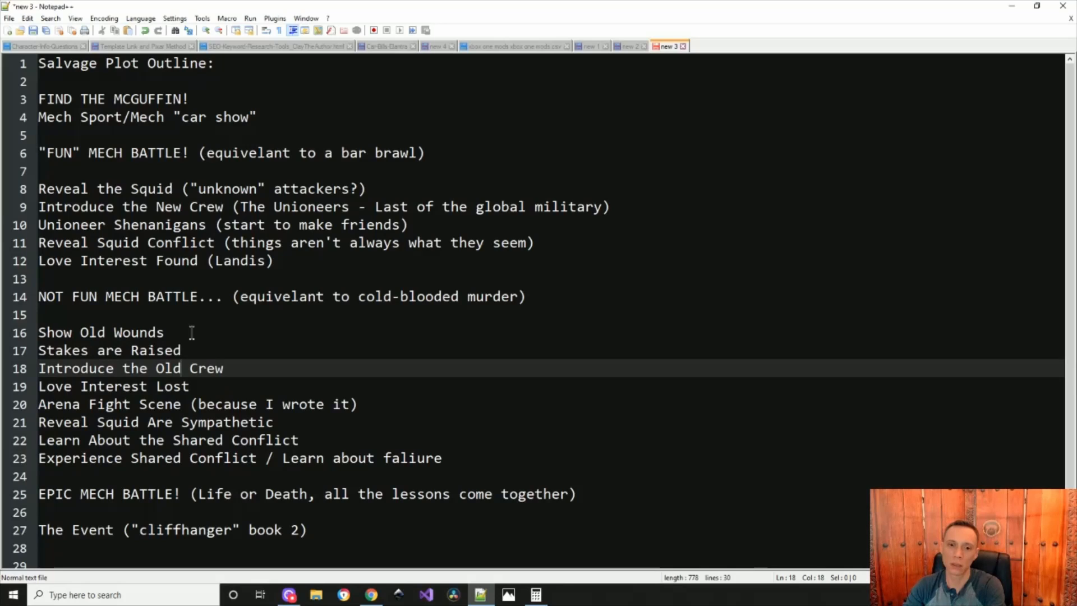
key("Up")
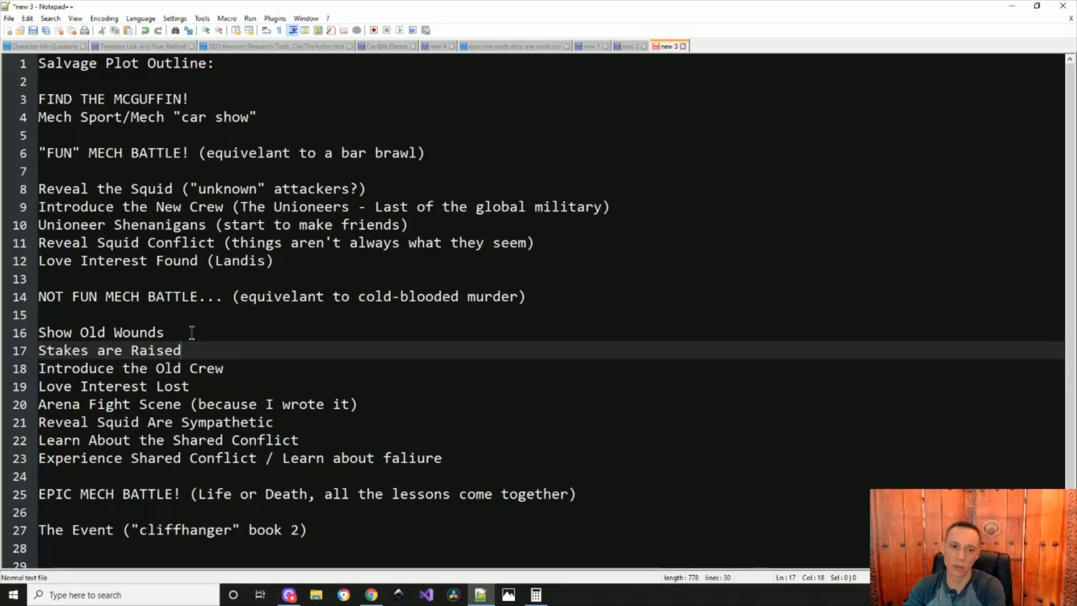
key("Down")
key("Up")
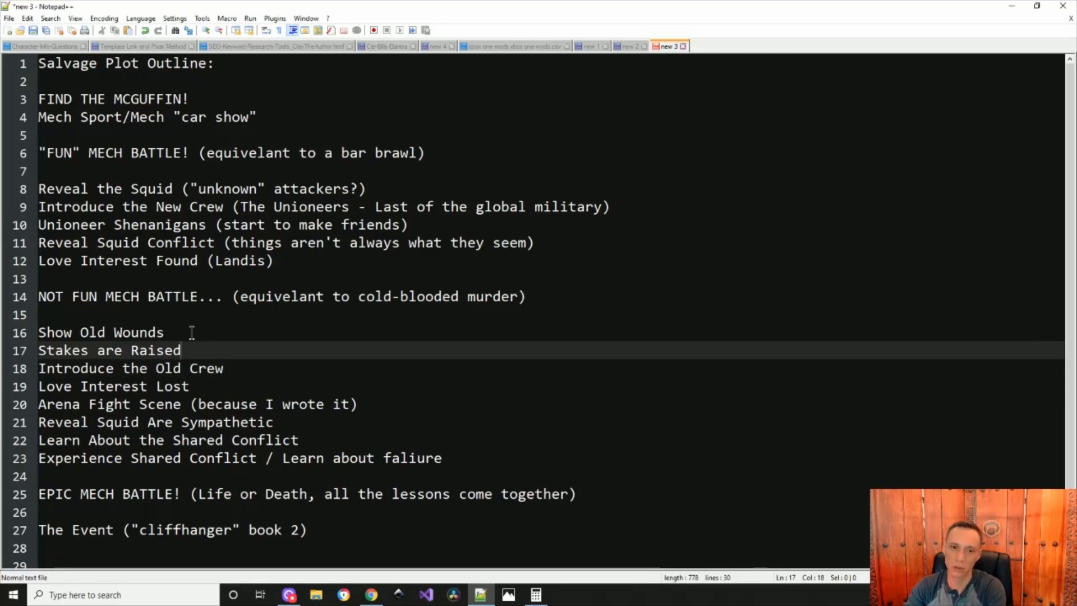
key("Down")
key("Home")
type("Look for ")
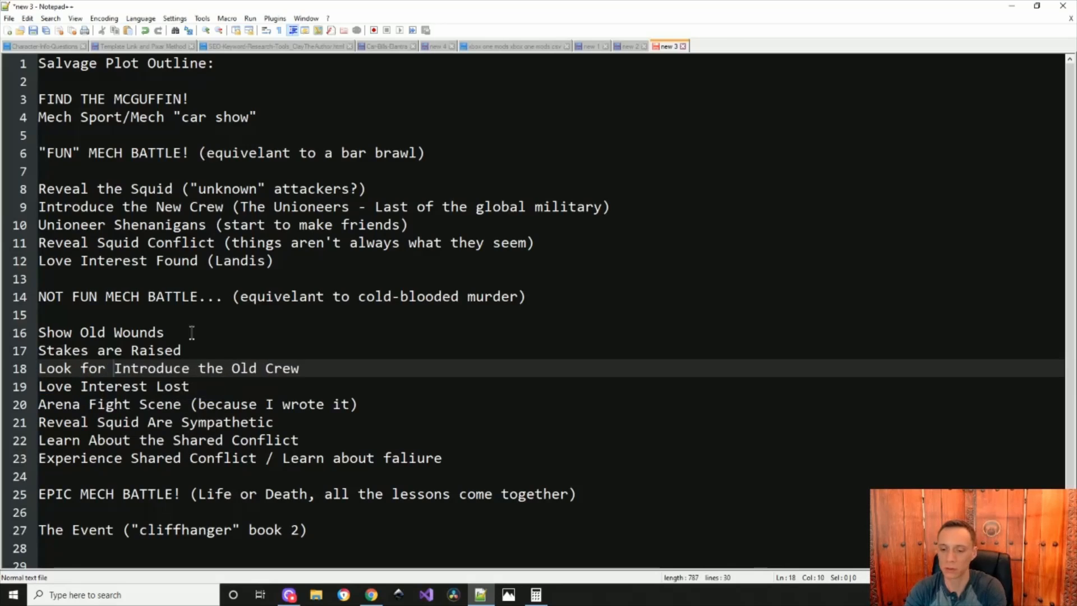
type("Outside H")
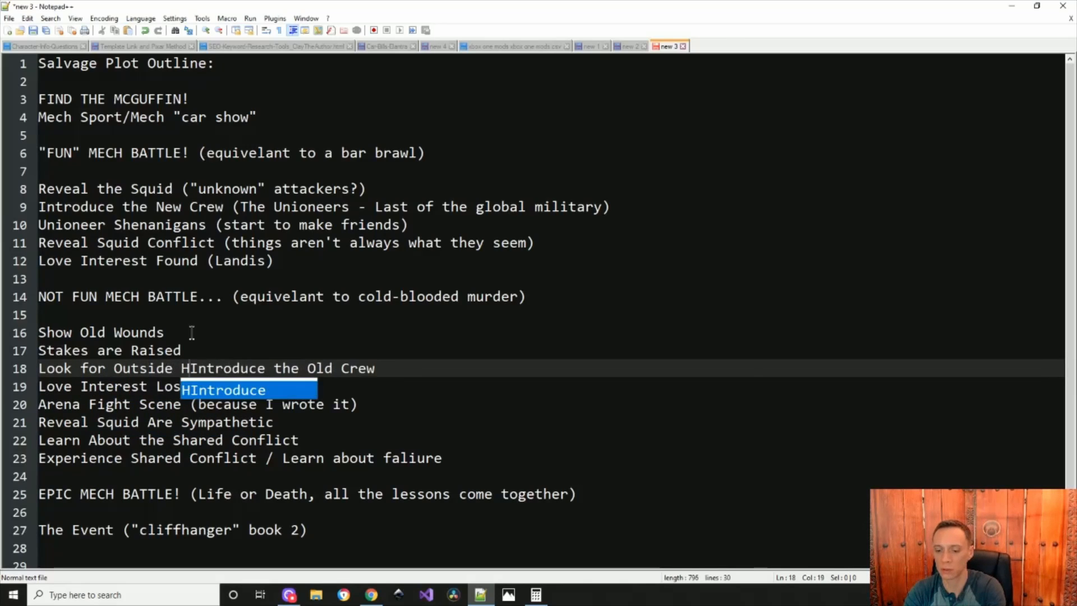
type("elp -")
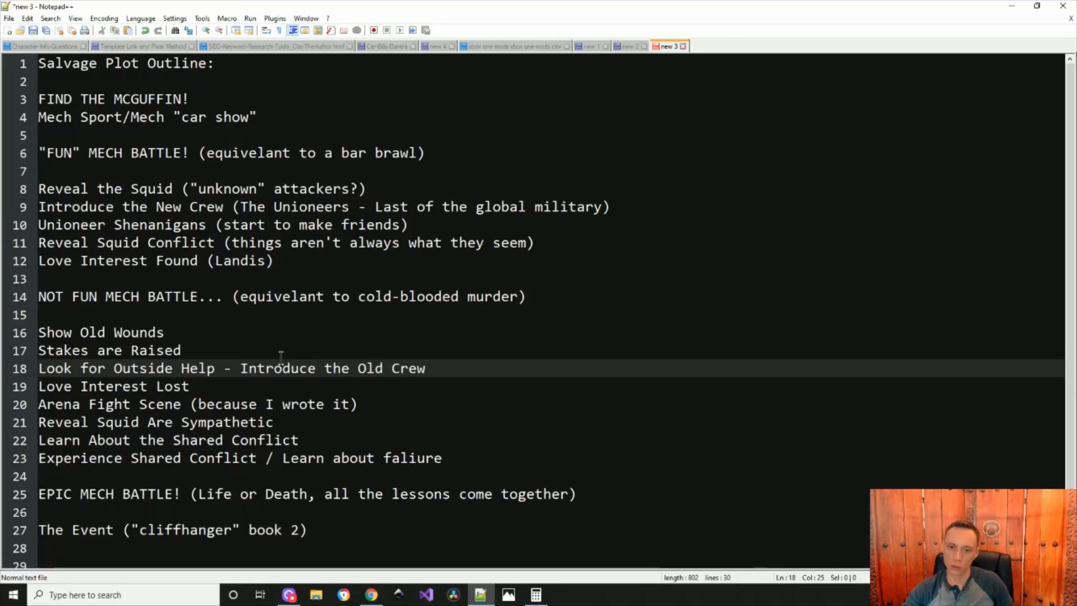
Step: Add the beat "Darkness Place - Hero's Journey" on a new line below "Love Interest Lost"
left_click_drag(201, 387, 6, 393)
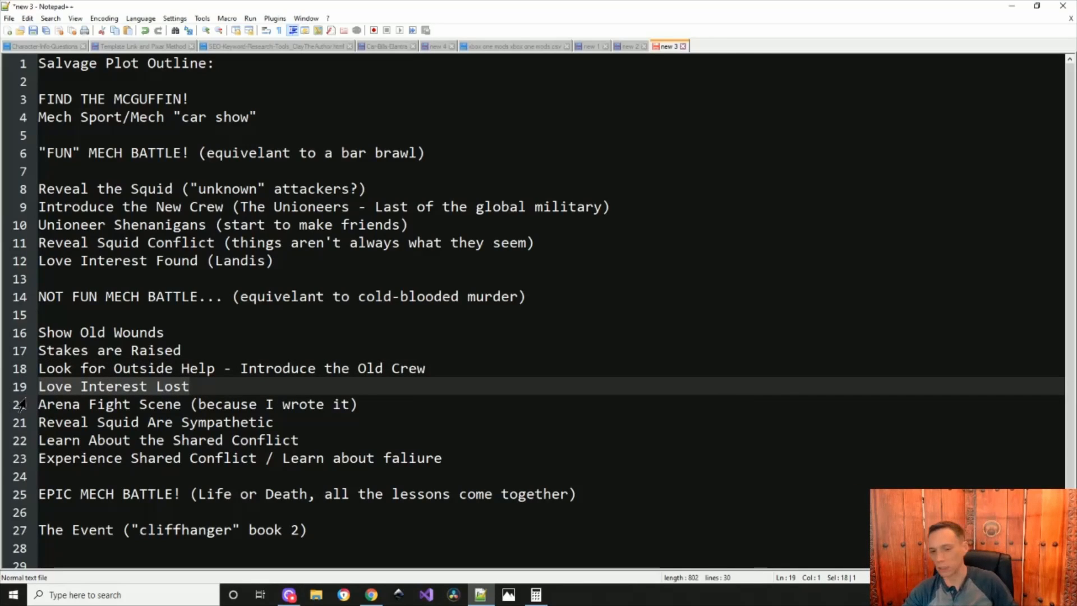
left_click_drag(378, 408, 11, 412)
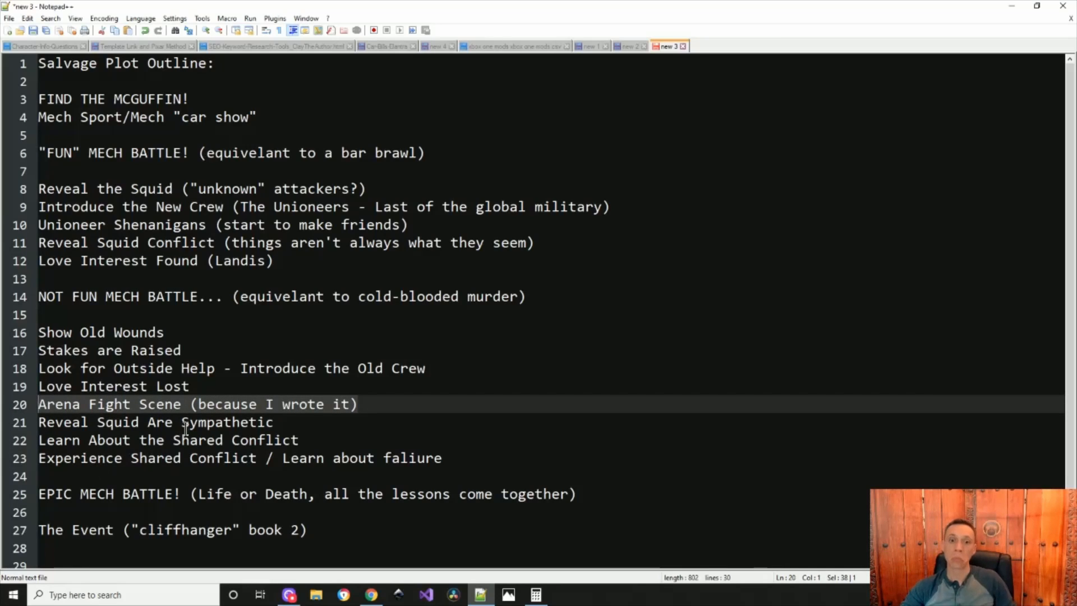
left_click(199, 387)
key("Return")
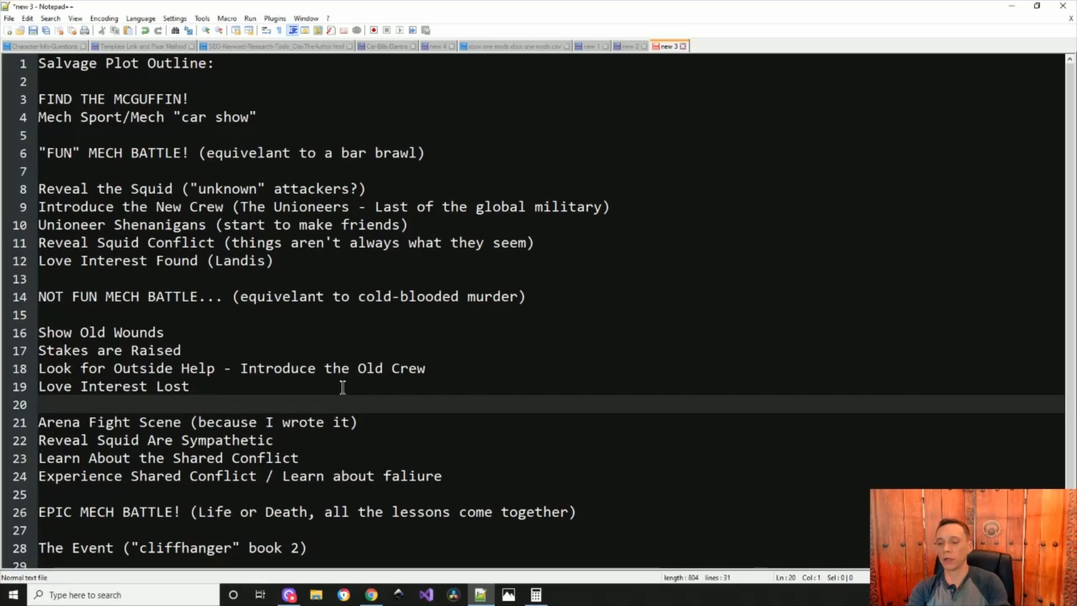
type("Dar")
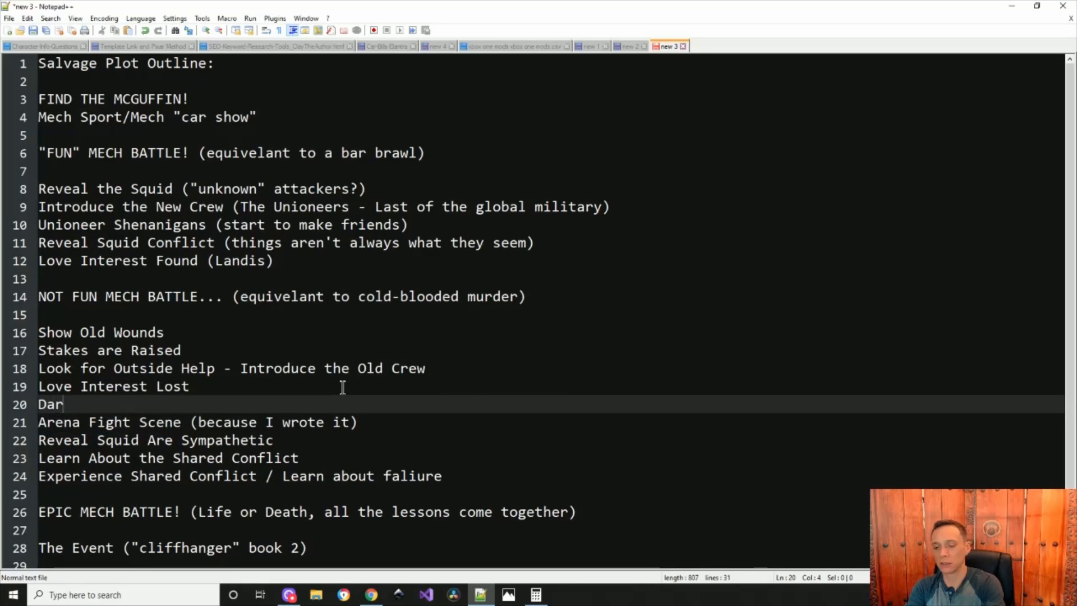
type("kneess Place")
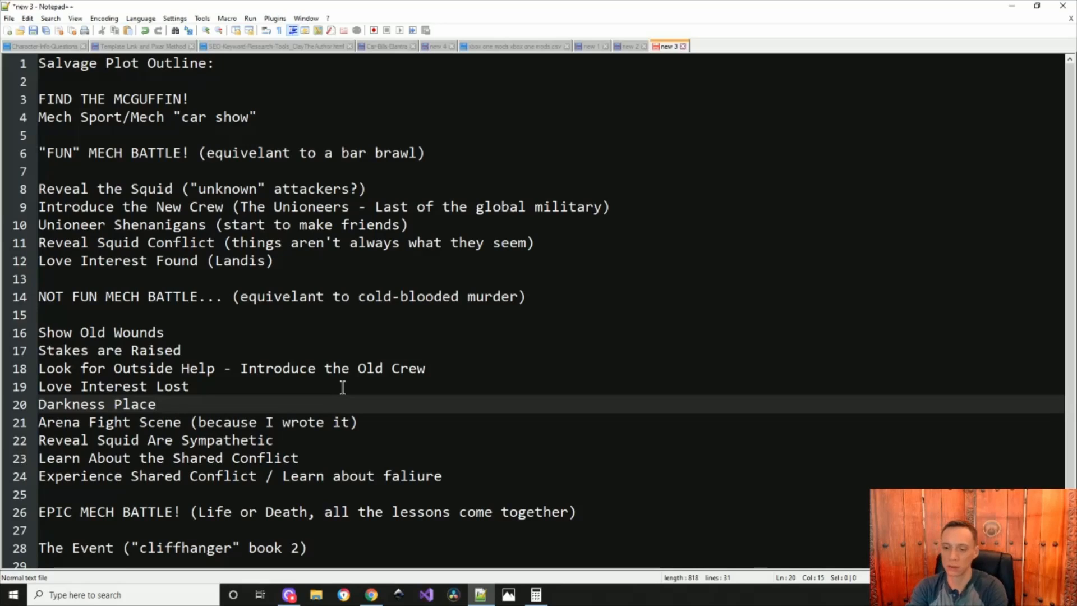
type(" - ")
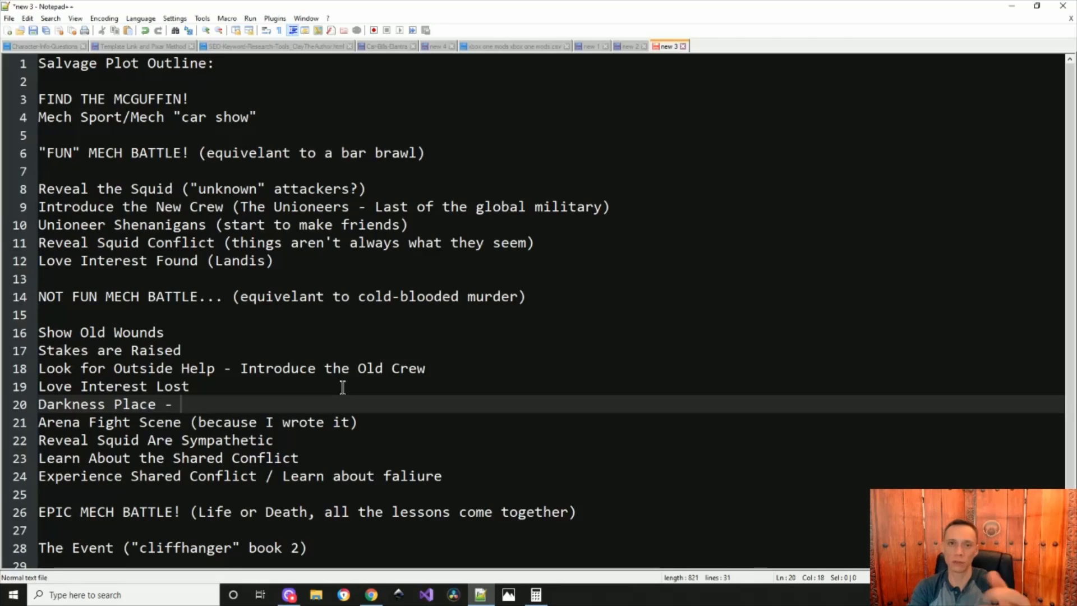
type("Hero's")
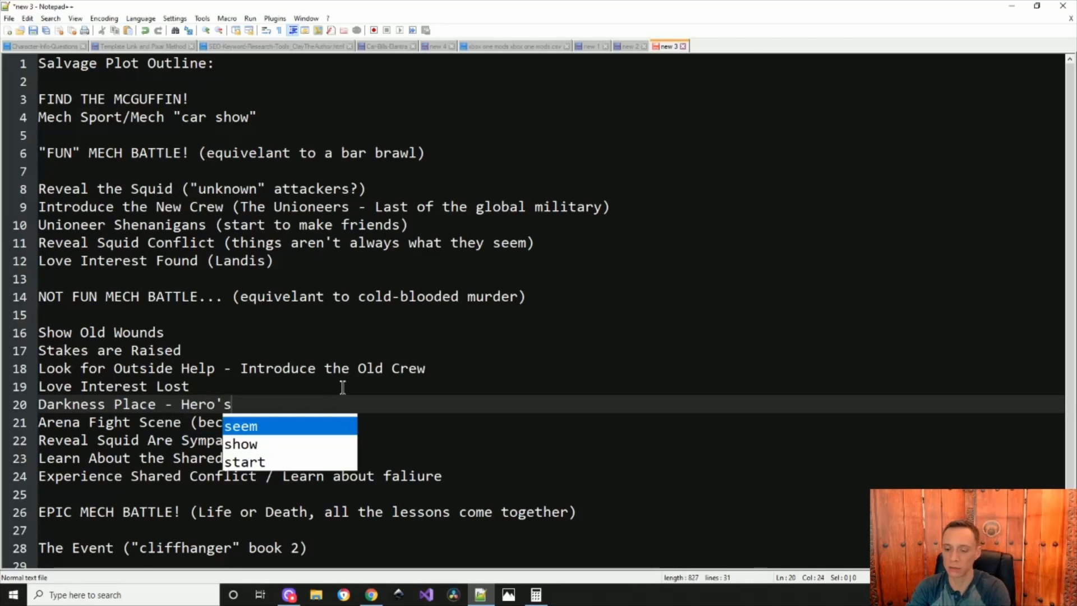
type(" Journey")
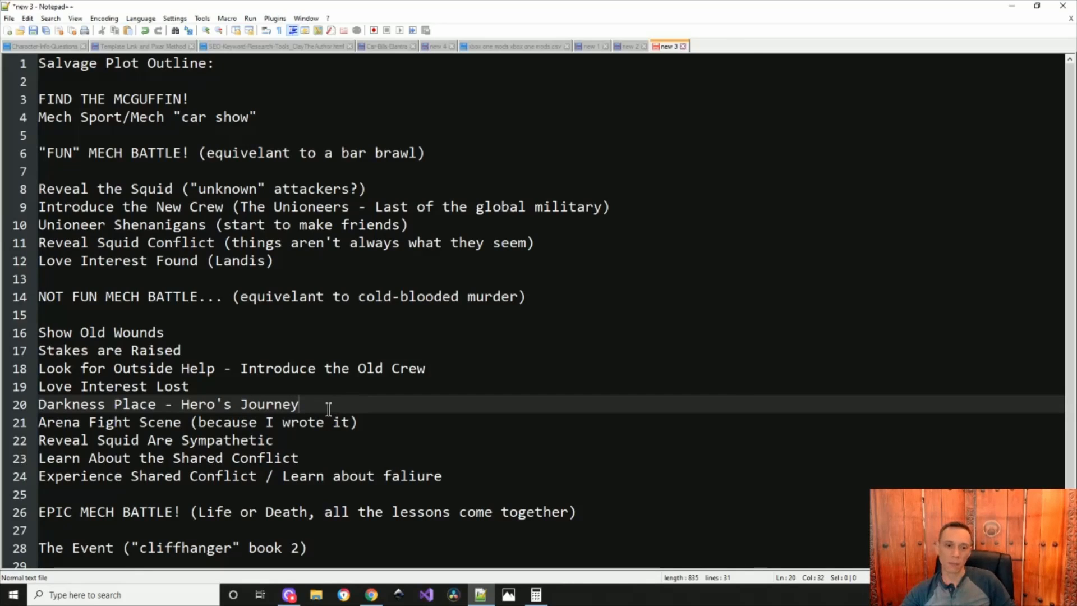
Step: Add the note "(friends in unexpected places)" after "Reveal Squid Are Sympathetic"
left_click_drag(403, 420, 14, 424)
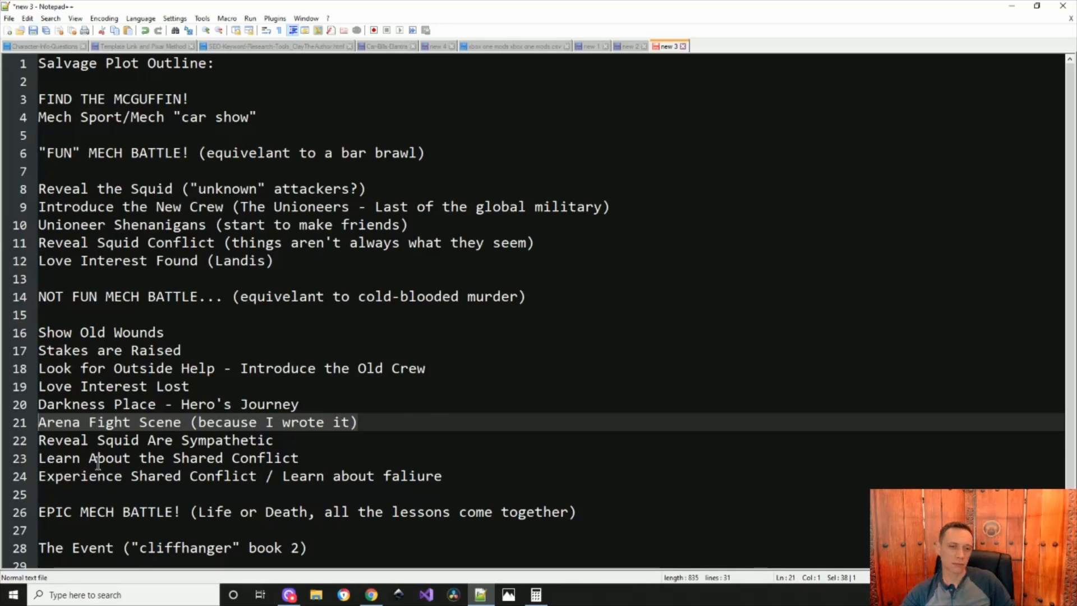
left_click(367, 423)
left_click_drag(368, 423, 40, 432)
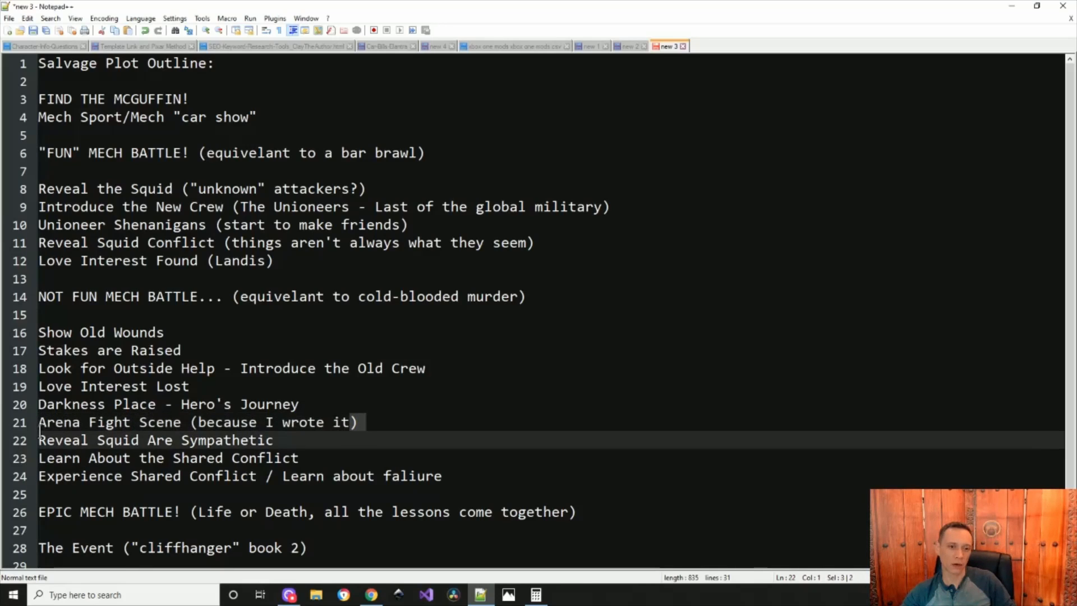
left_click(276, 453)
left_click_drag(276, 444, 38, 441)
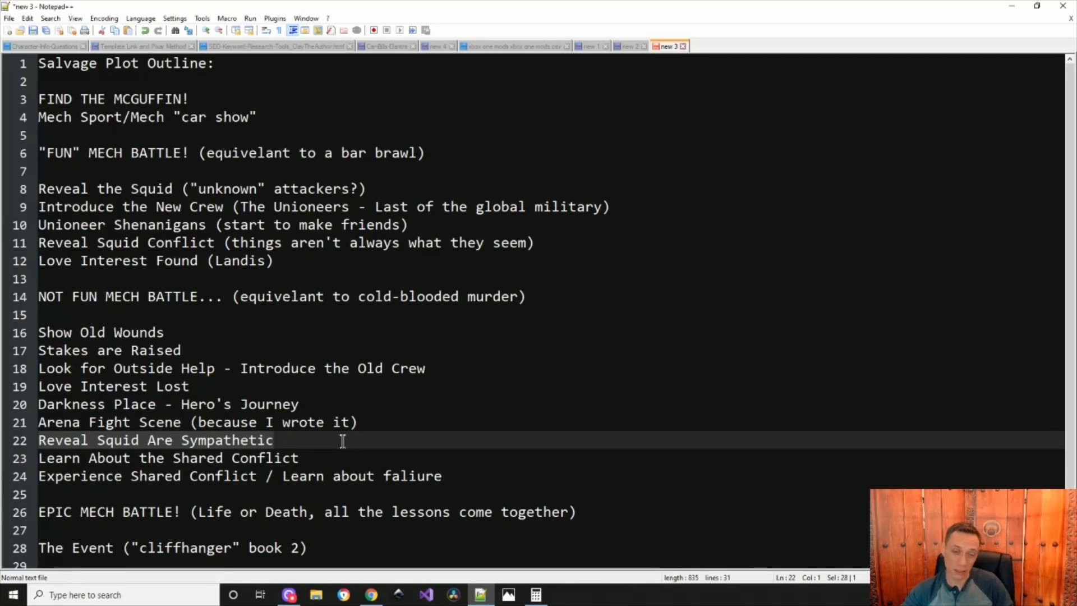
left_click(317, 441)
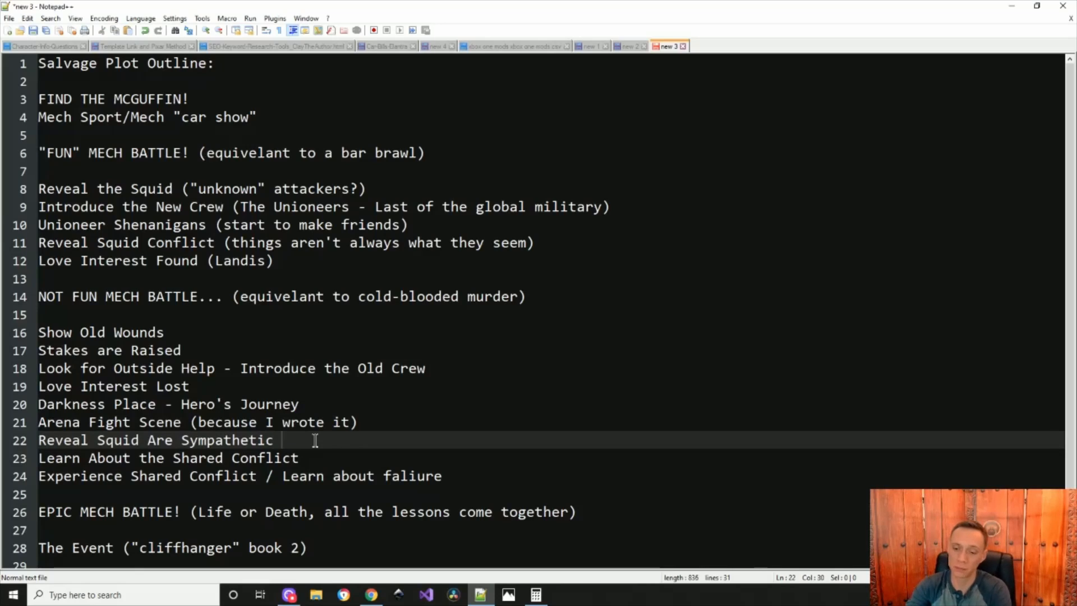
type("()friends in ")
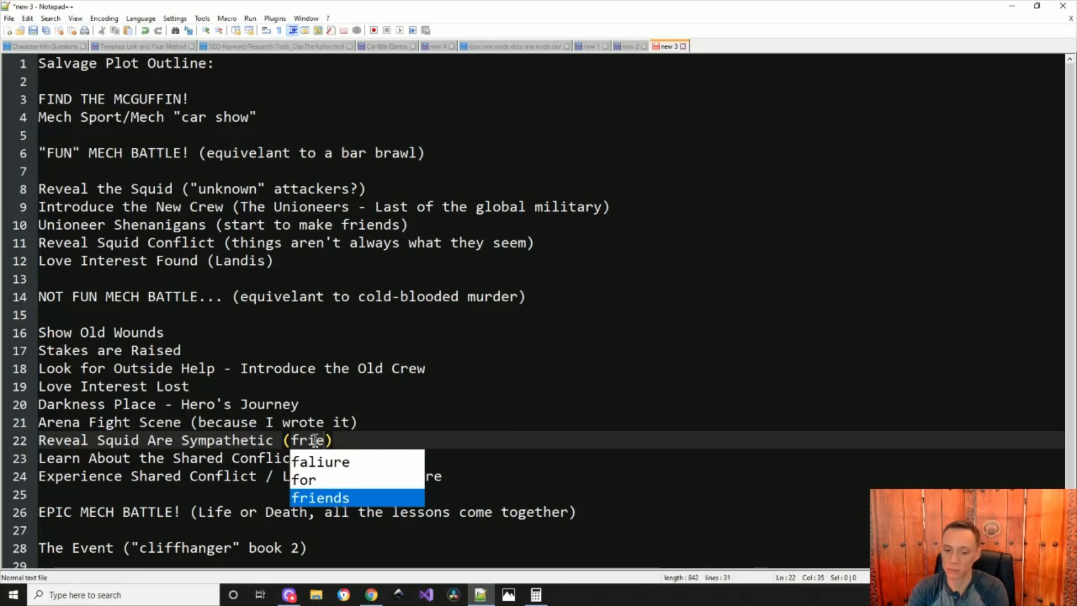
type("unexpect")
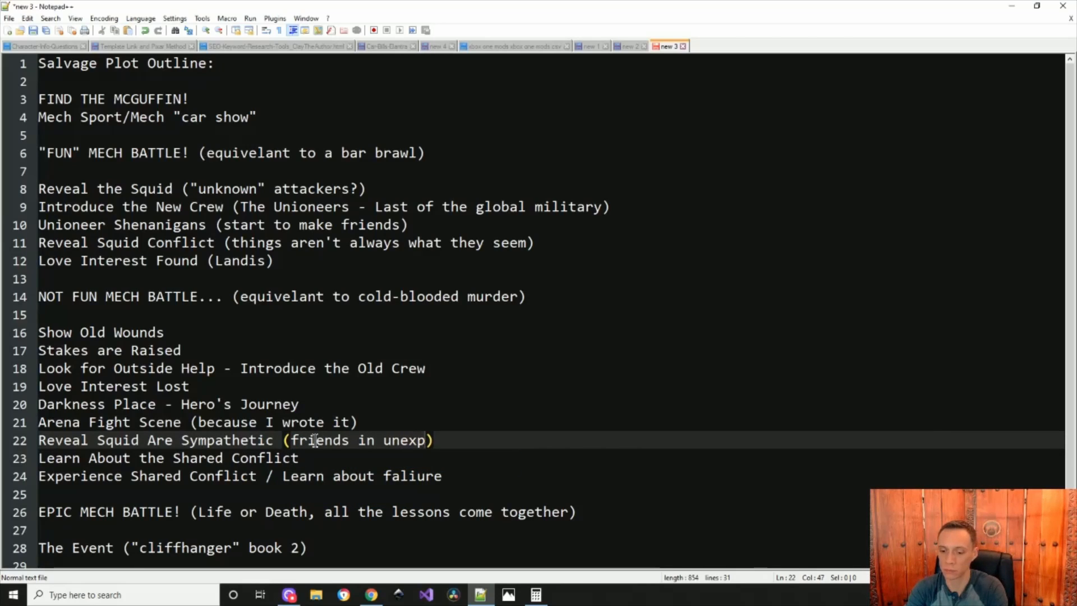
type("ed places")
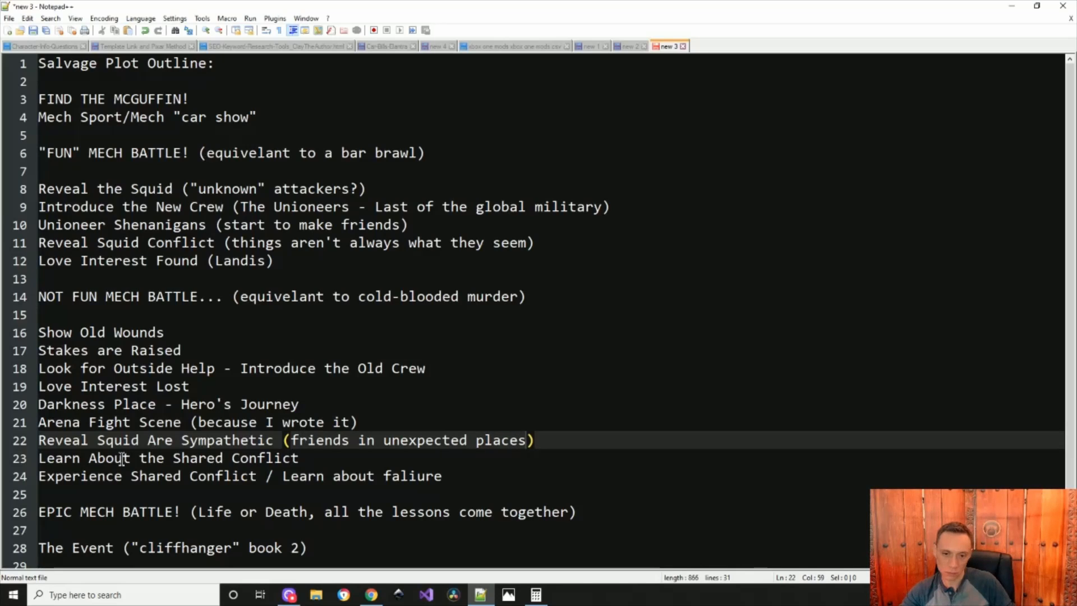
Step: Join the "EPIC MECH BATTLE!" beat onto the end of the "Experience Shared Conflict / Learn about faliure" line, separated by " - "
left_click(320, 458)
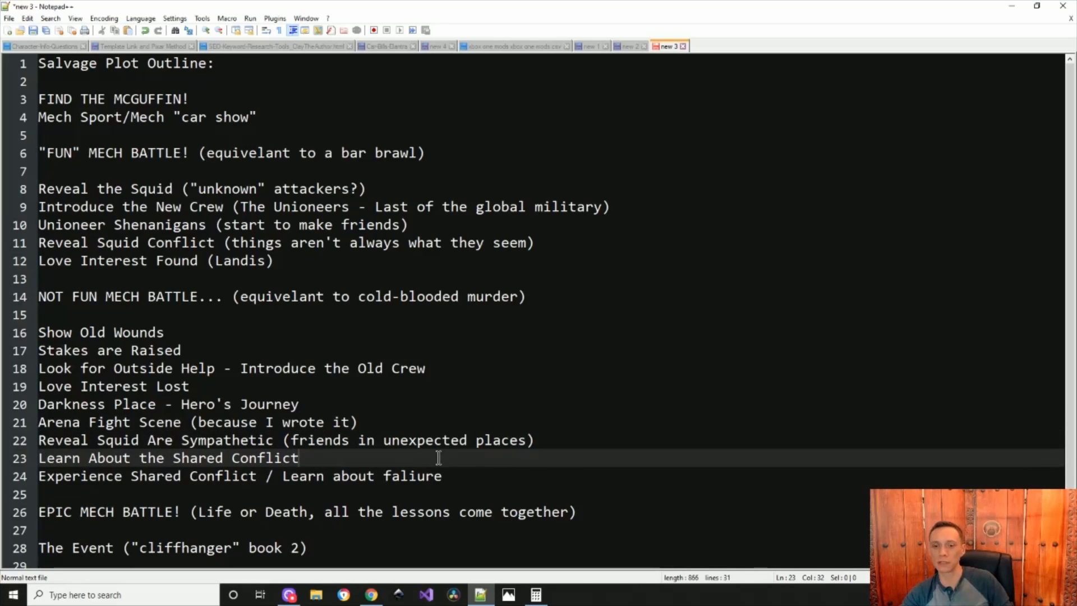
scroll(441, 456, "down", 1)
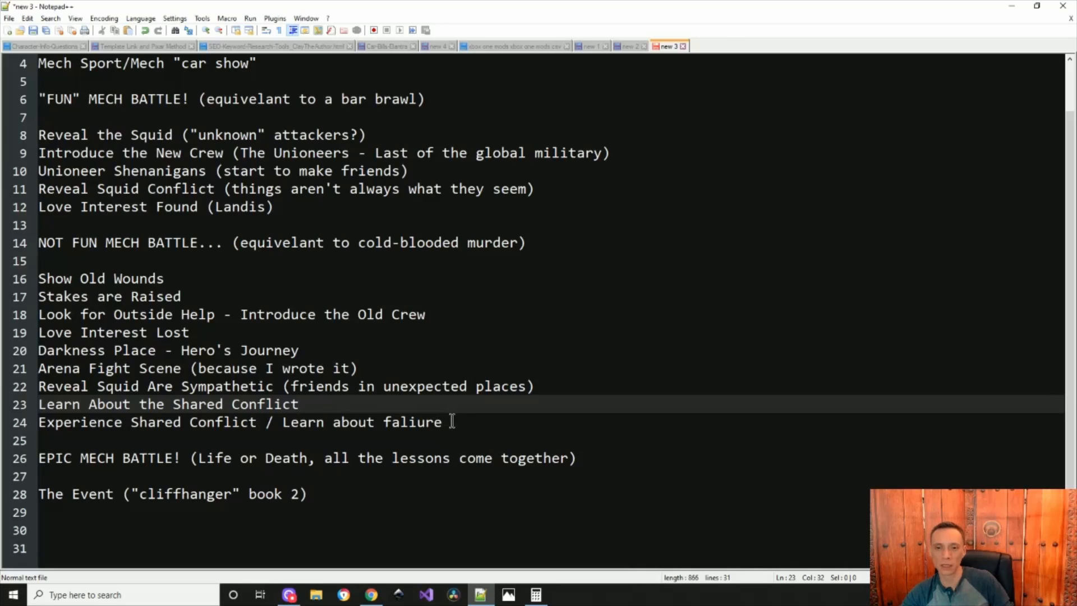
left_click_drag(452, 421, 2, 426)
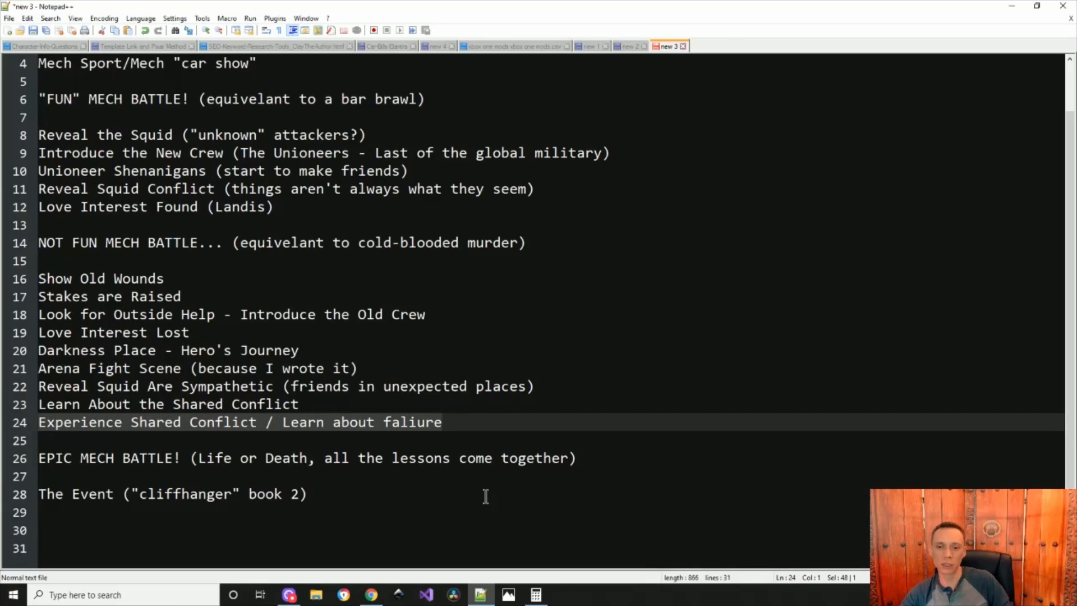
left_click_drag(590, 458, 37, 459)
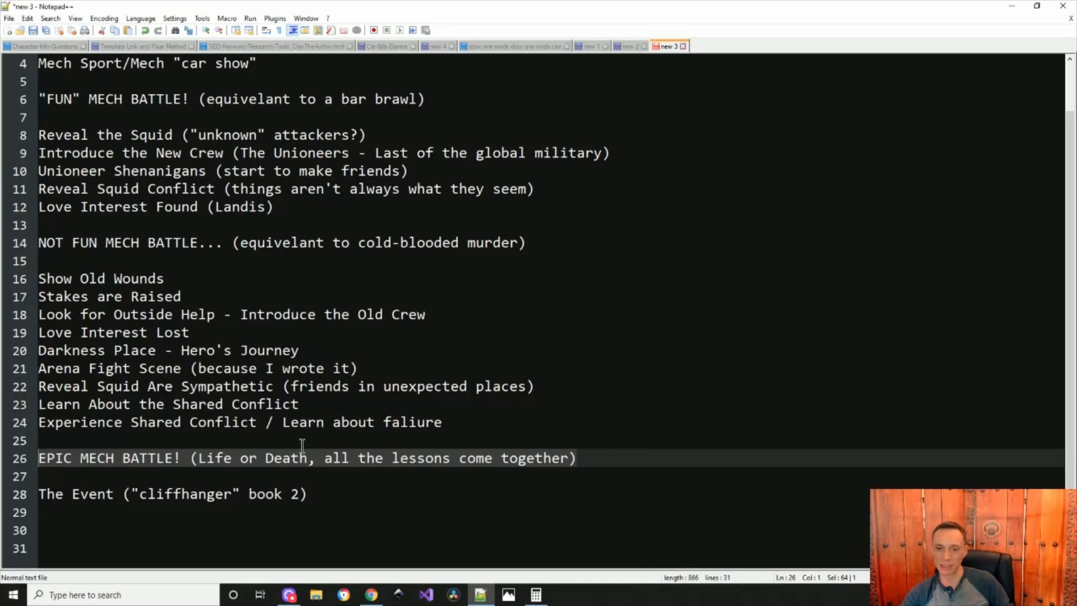
left_click(347, 495)
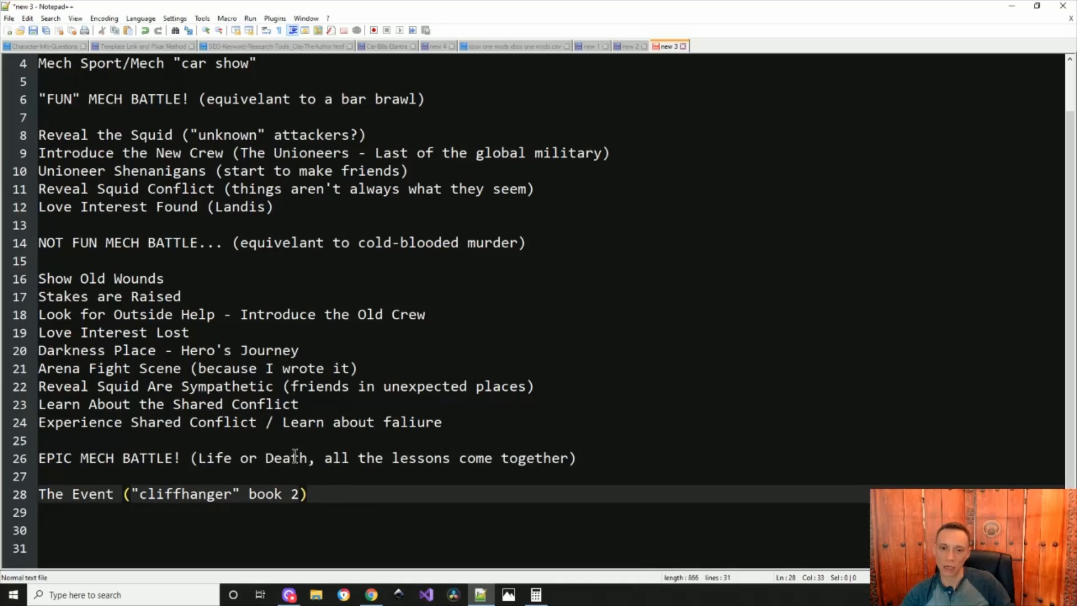
left_click_drag(335, 490, 8, 495)
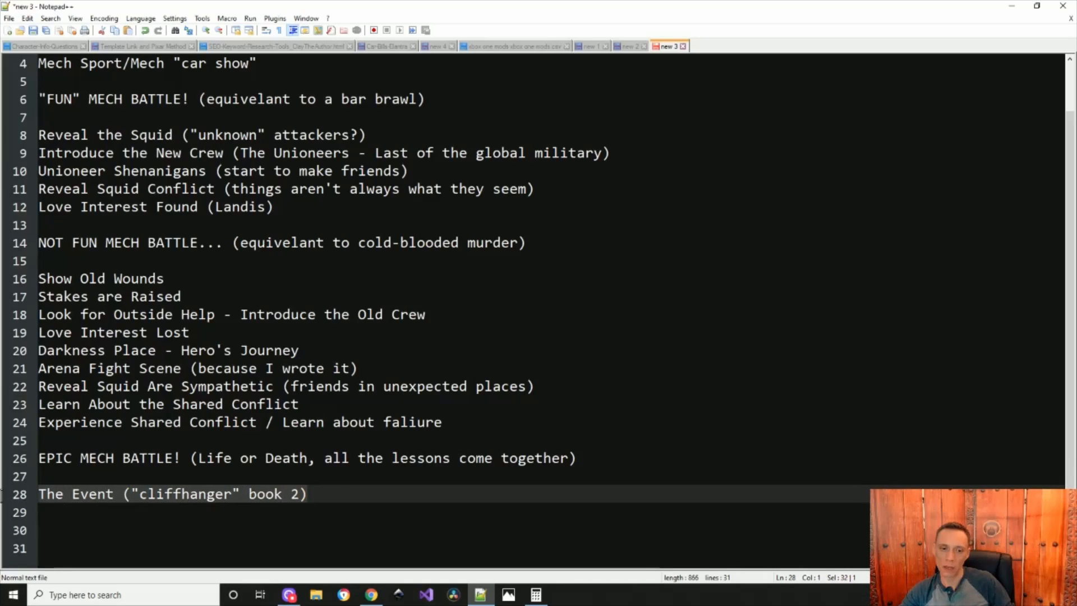
left_click(39, 458)
key("BackSpace")
key("BackSpace")
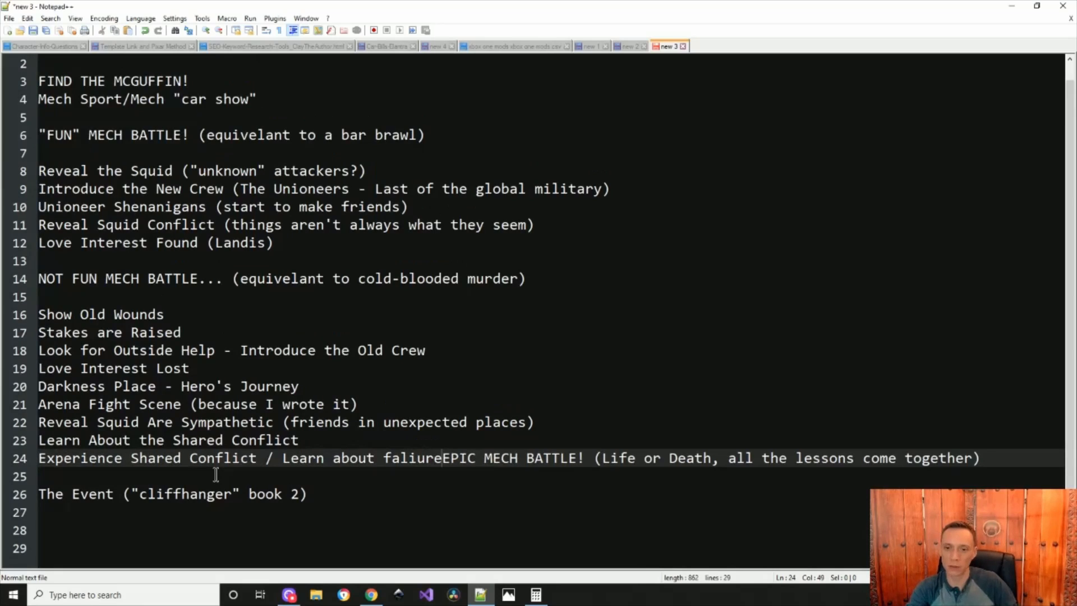
type("-")
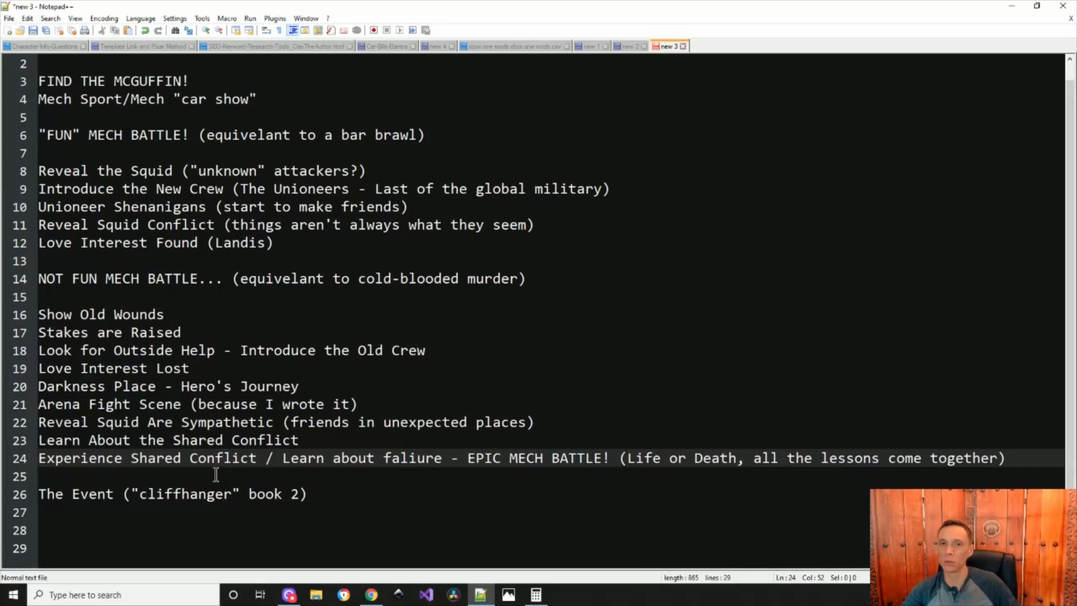
Step: Switch to the "Basic Fiction Template - Salvage Copy" document in Google Docs
left_click(511, 512)
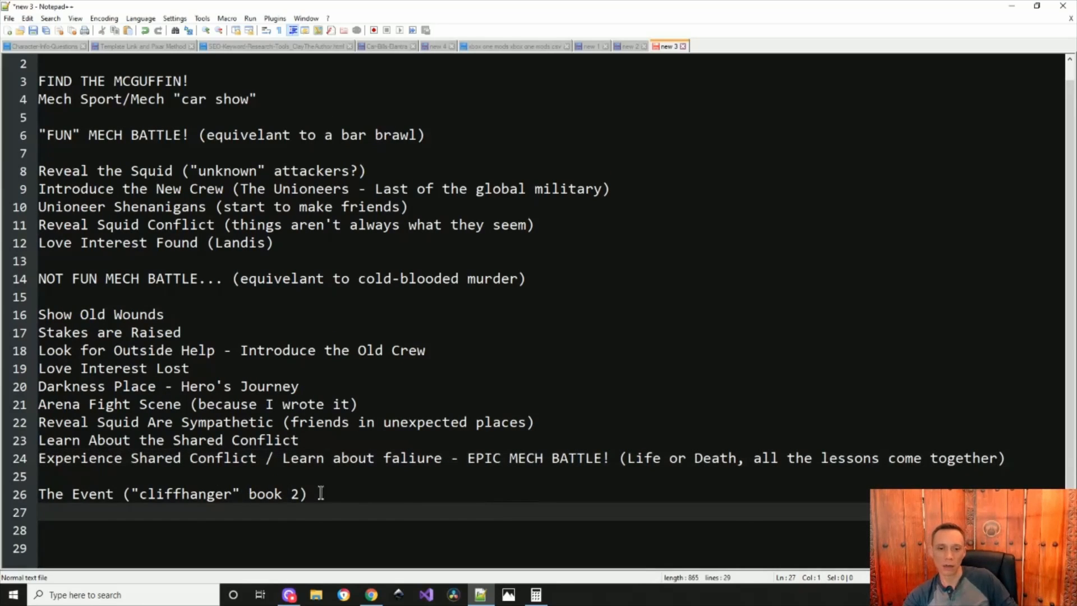
key("Up")
left_click(551, 373)
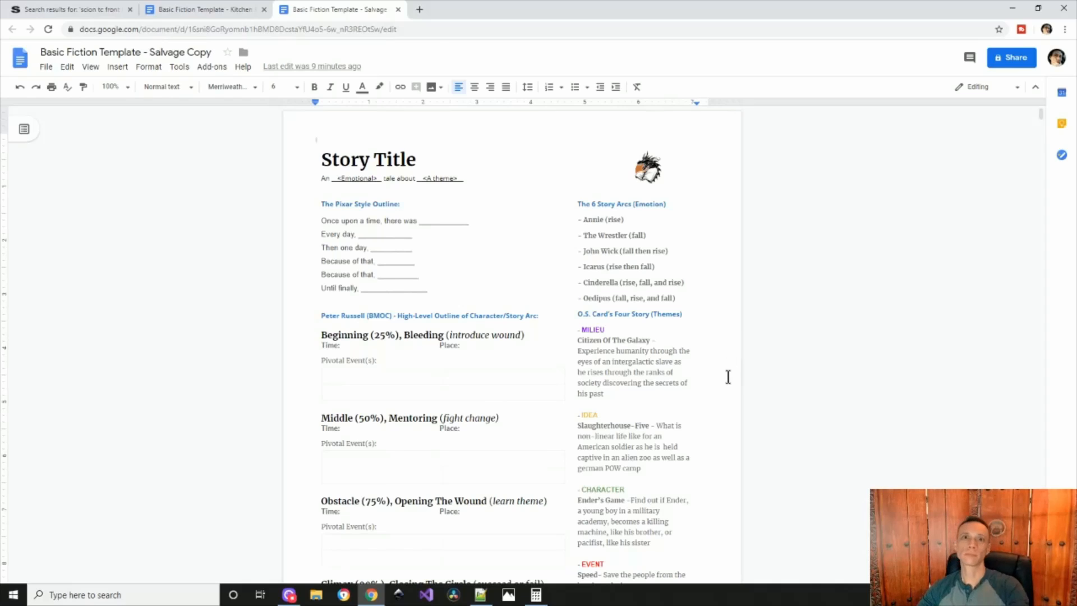
left_click(46, 67)
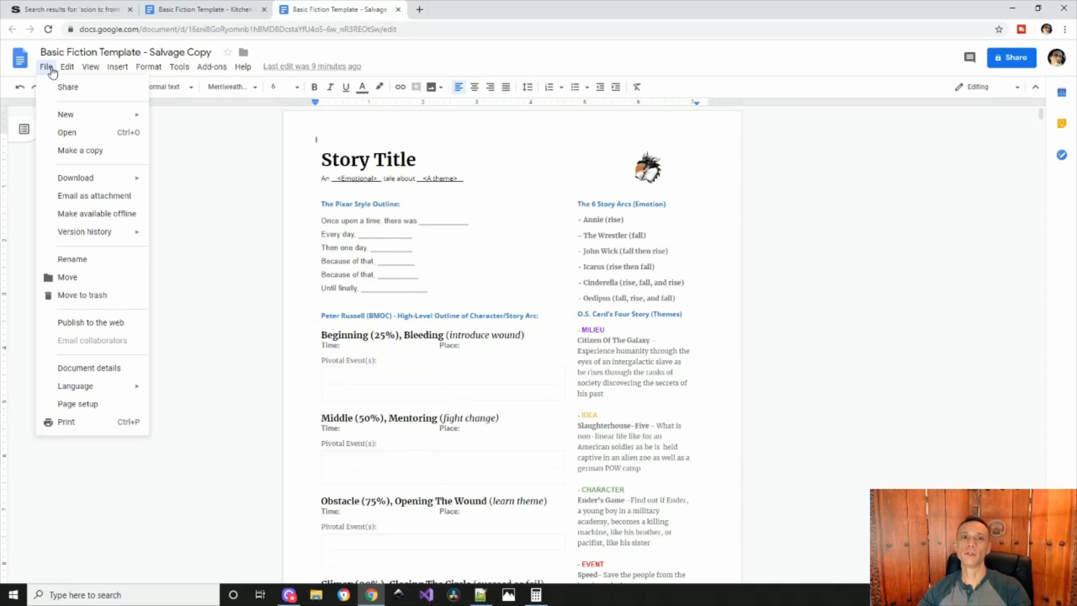
left_click(82, 150)
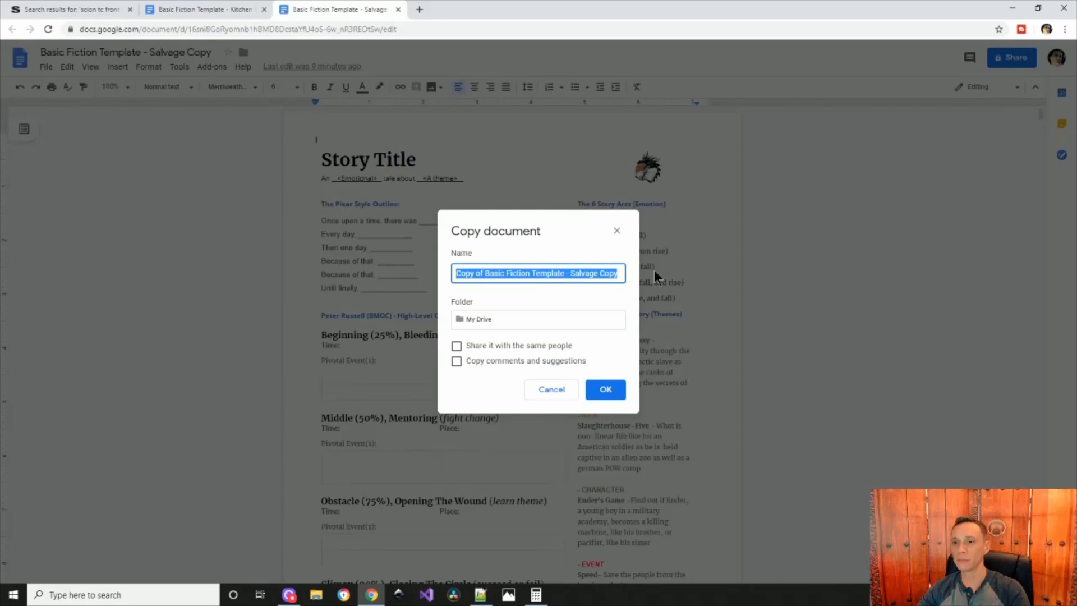
left_click(572, 391)
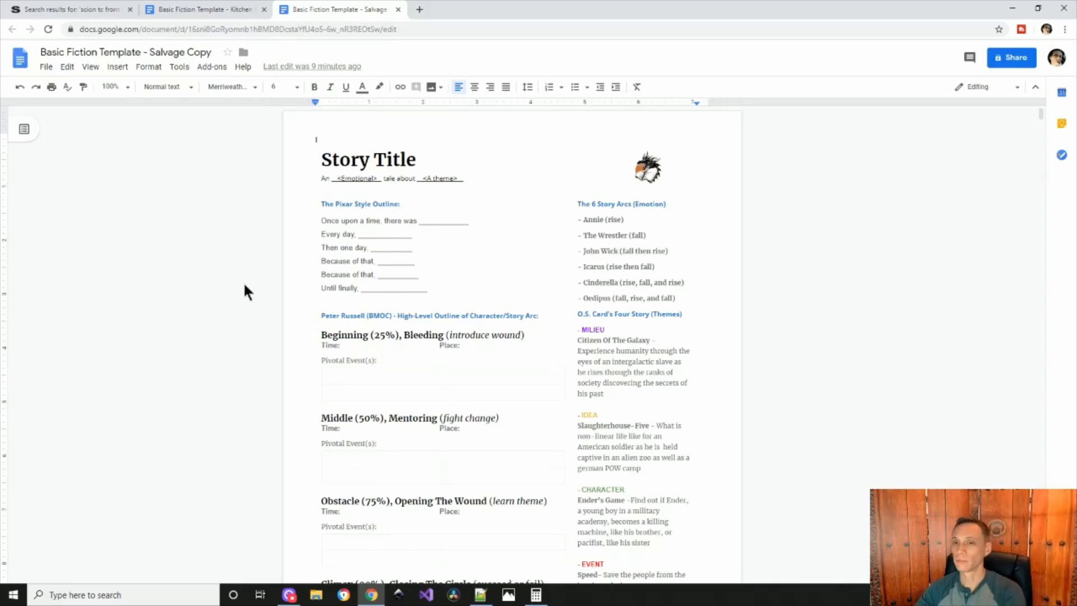
Step: Replace the "Story Title" heading with "Salvage: Book 1"
left_click_drag(422, 159, 6, 125)
type("Salvage")
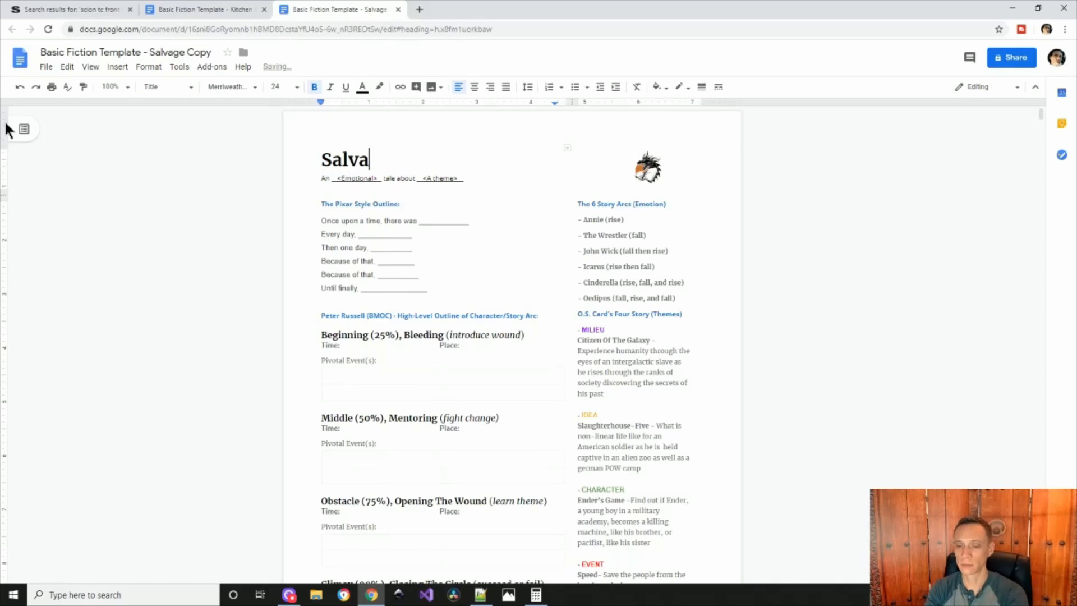
key("Left")
key("Left")
key("Left")
key("Left")
key("Left")
key("Left")
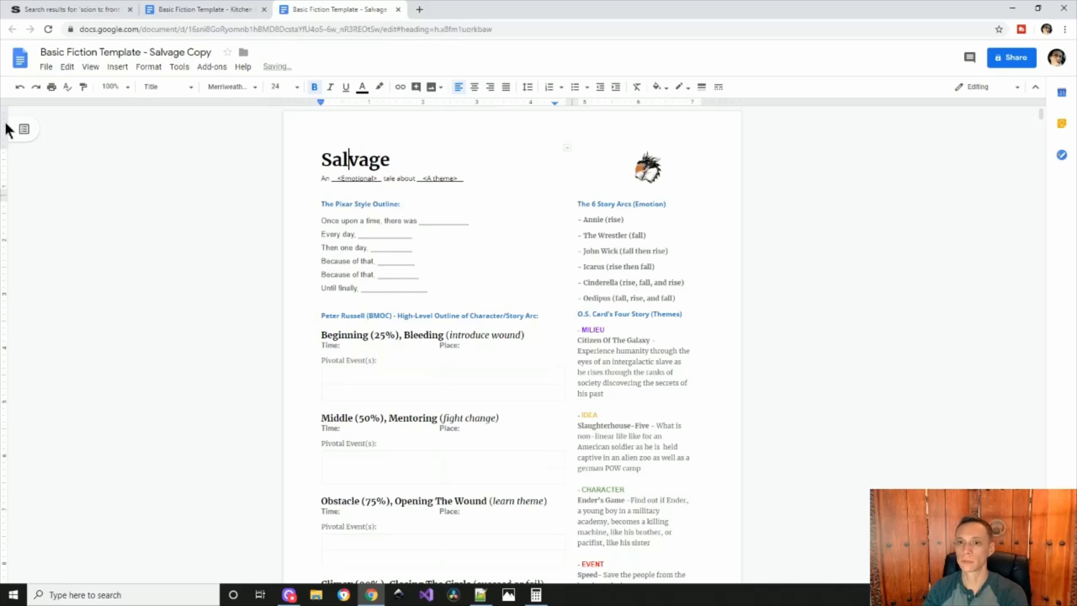
key("Right")
key("Right")
key("Right")
key("Right")
key("Right")
key("Right")
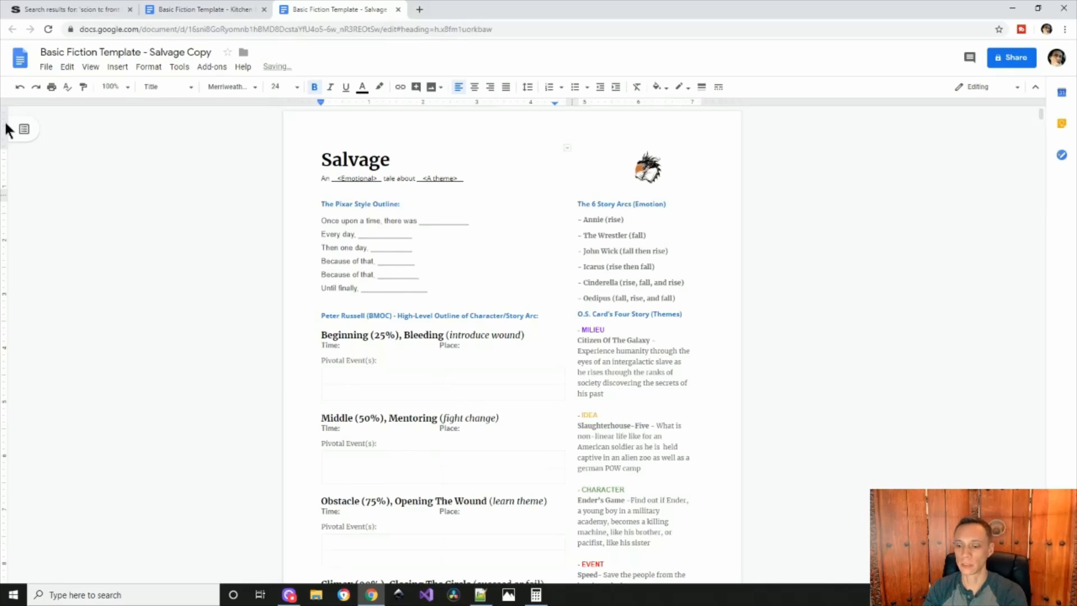
type(":")
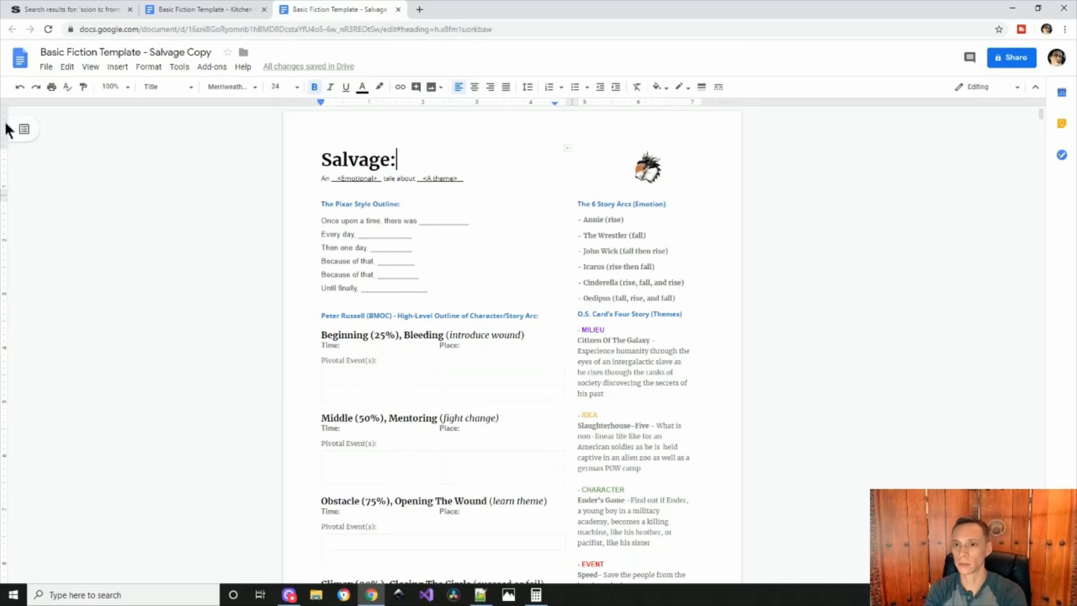
key("BackSpace")
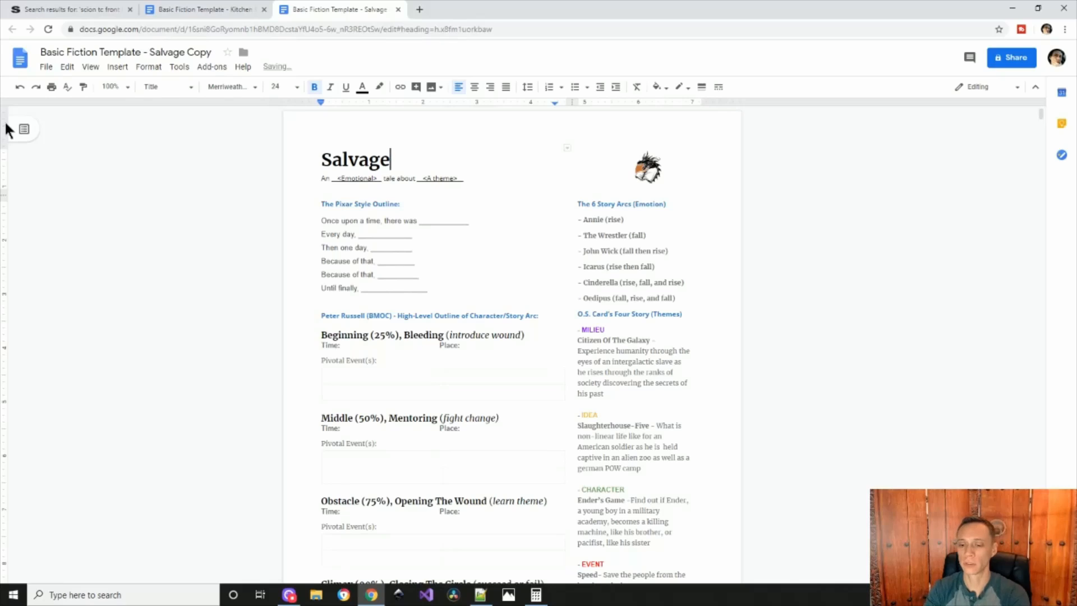
type(": Book")
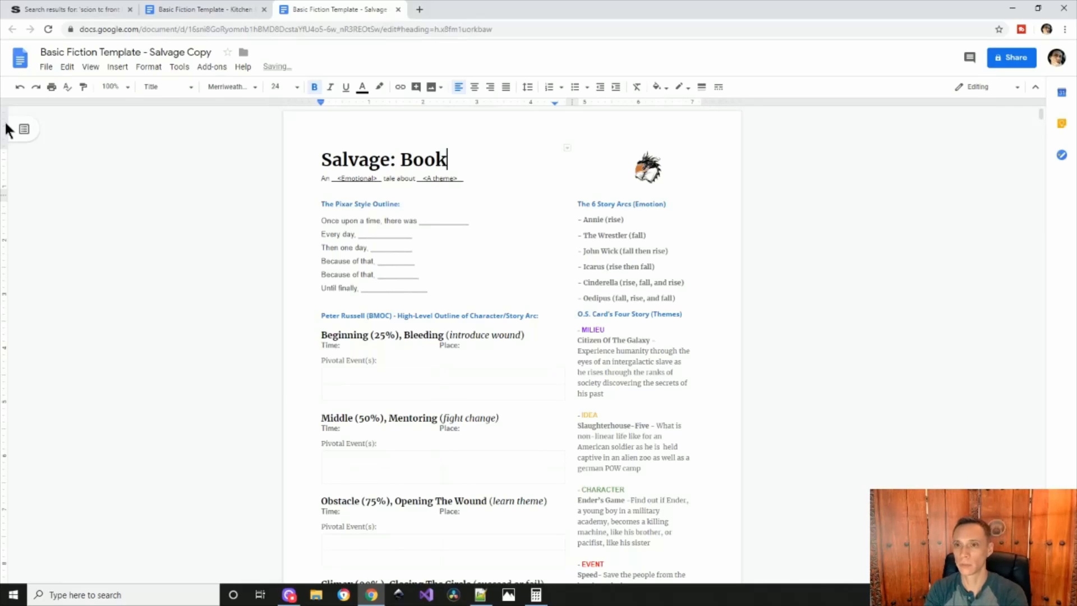
type(" 1")
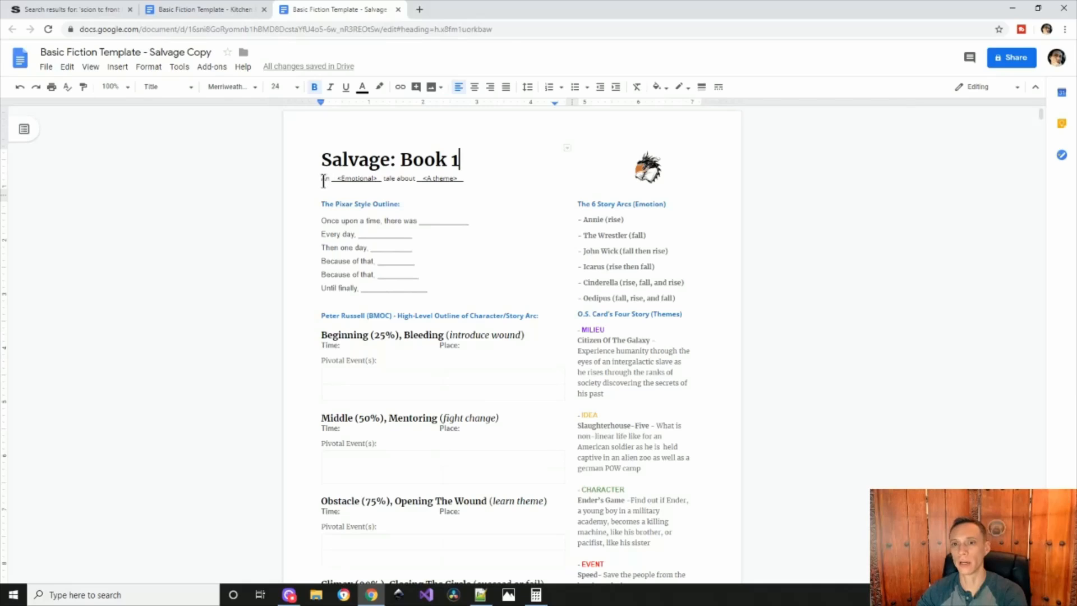
Step: Fill in the tagline under the title so it reads "An exciting tale about a scavenger turned hero"
left_click_drag(331, 178, 383, 179)
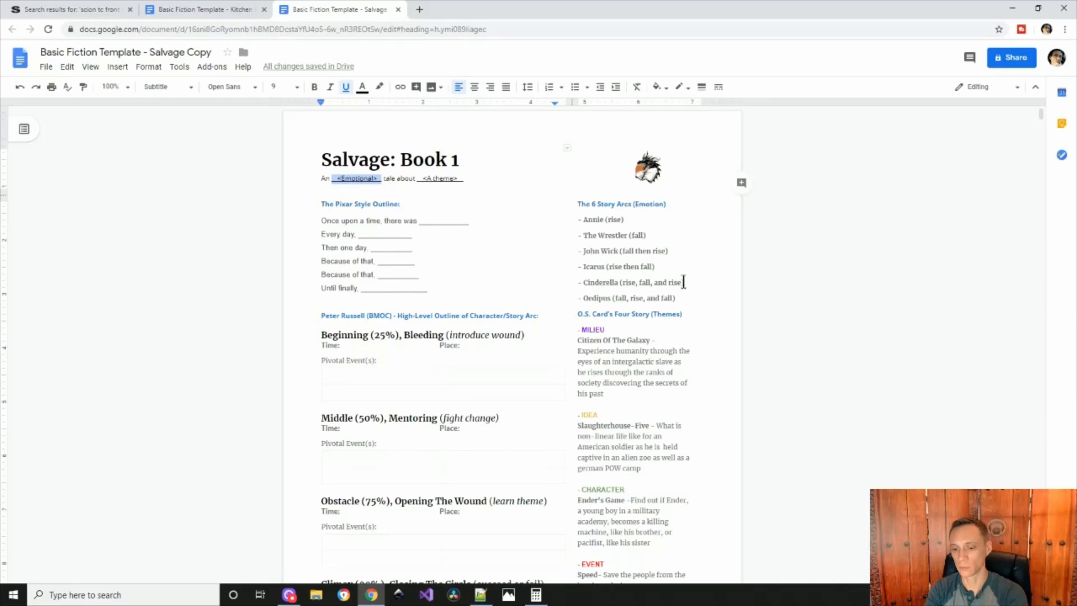
type("exciting")
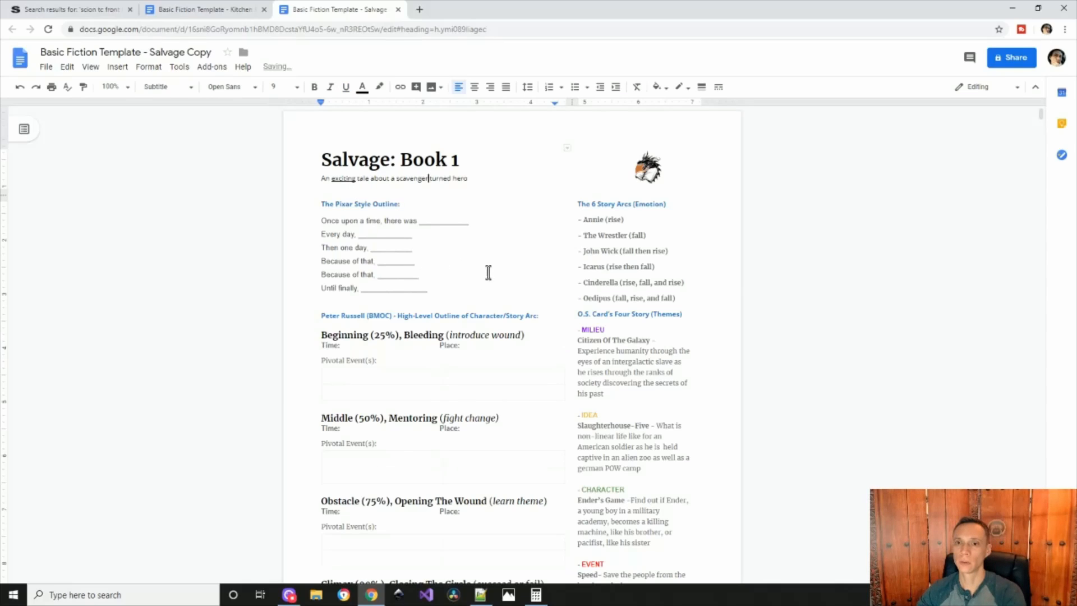
Step: Fill the "Once upon a time, there was" blank of the Pixar Style Outline with "a lonely little scrounger"
double_click(489, 273)
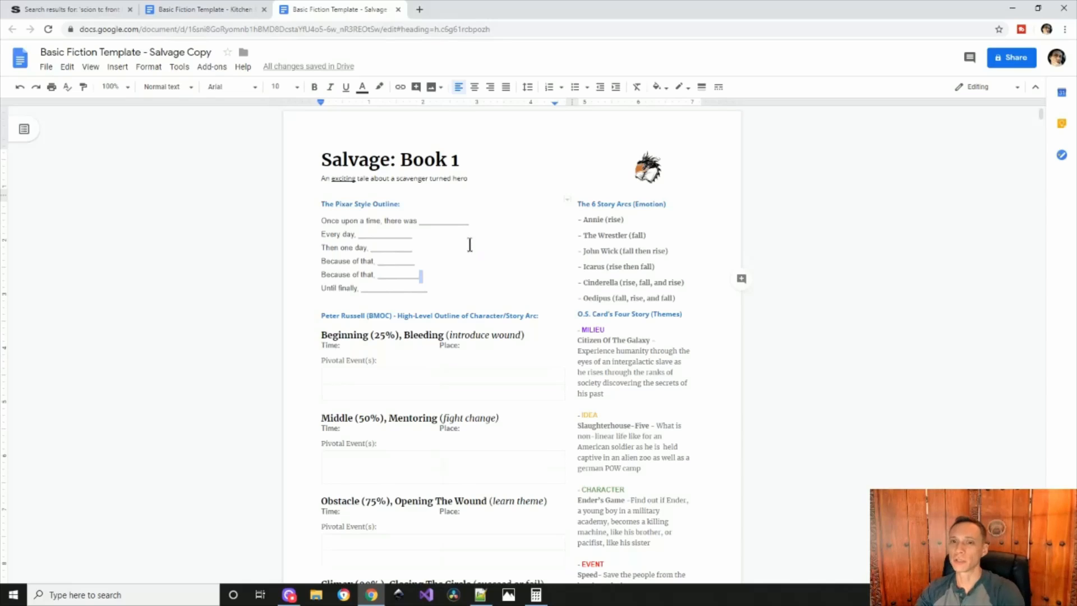
left_click_drag(471, 250, 497, 262)
left_click(489, 225)
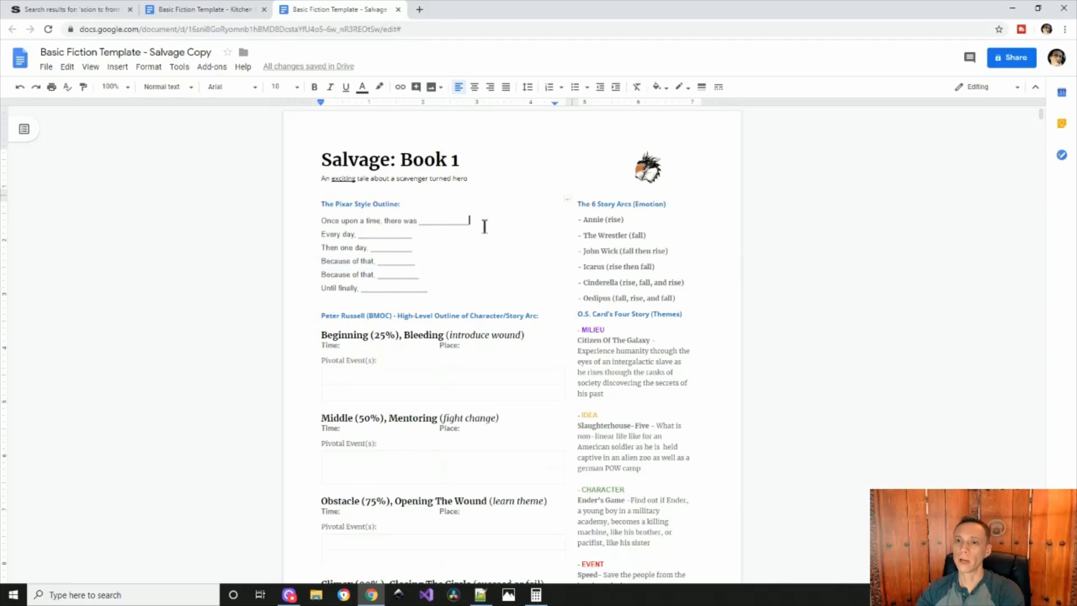
left_click_drag(478, 221, 418, 221)
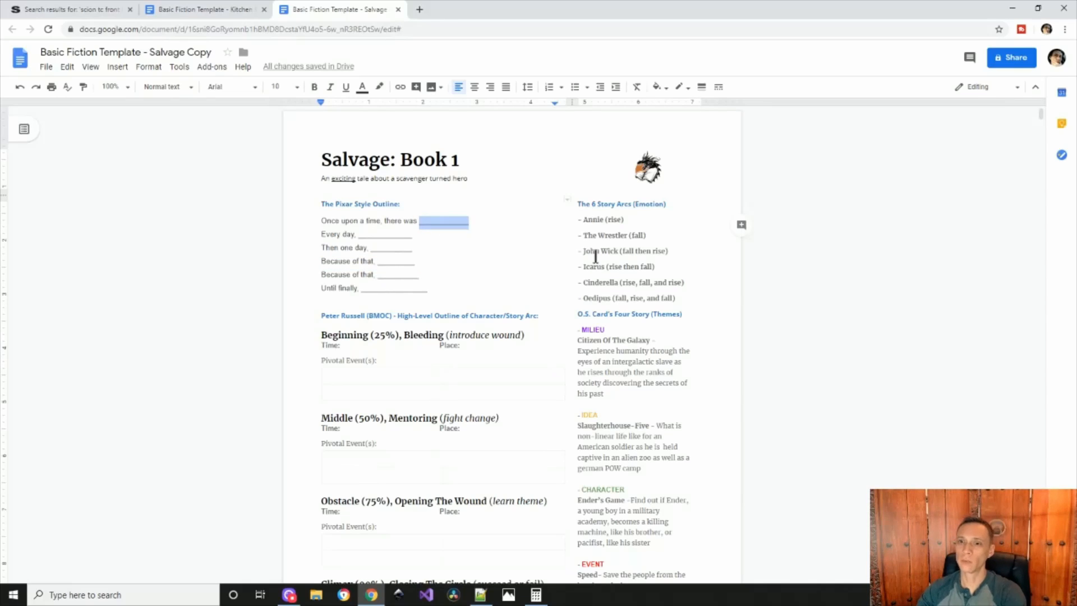
type("a lonely little scrounger")
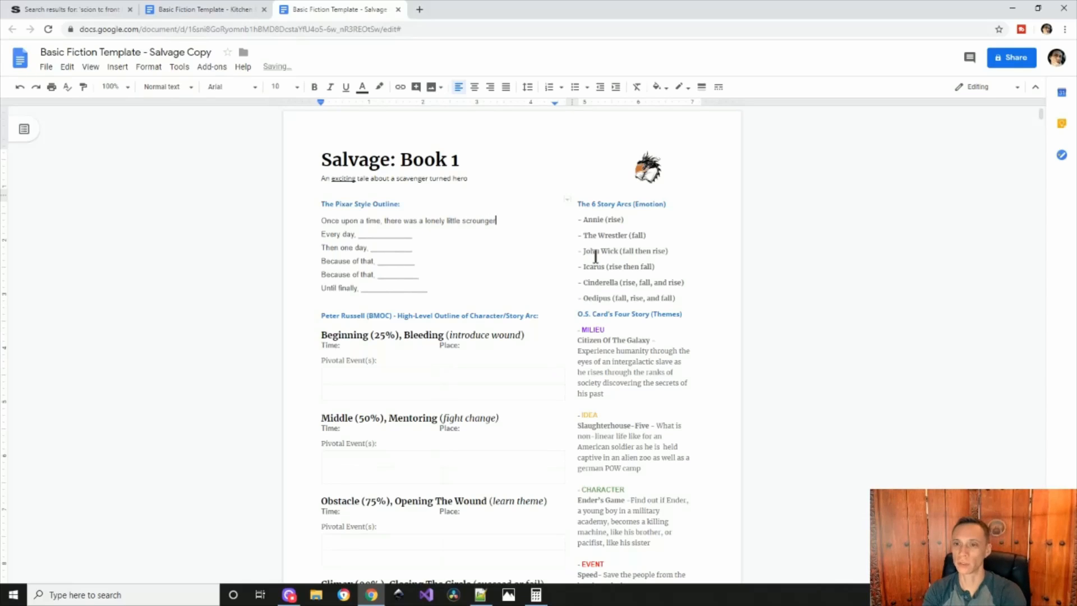
Step: Complete the "Every day," line with "they made their mech the best they could, out of scavenged parts", correcting the spelling of "scavenged"
double_click(402, 236)
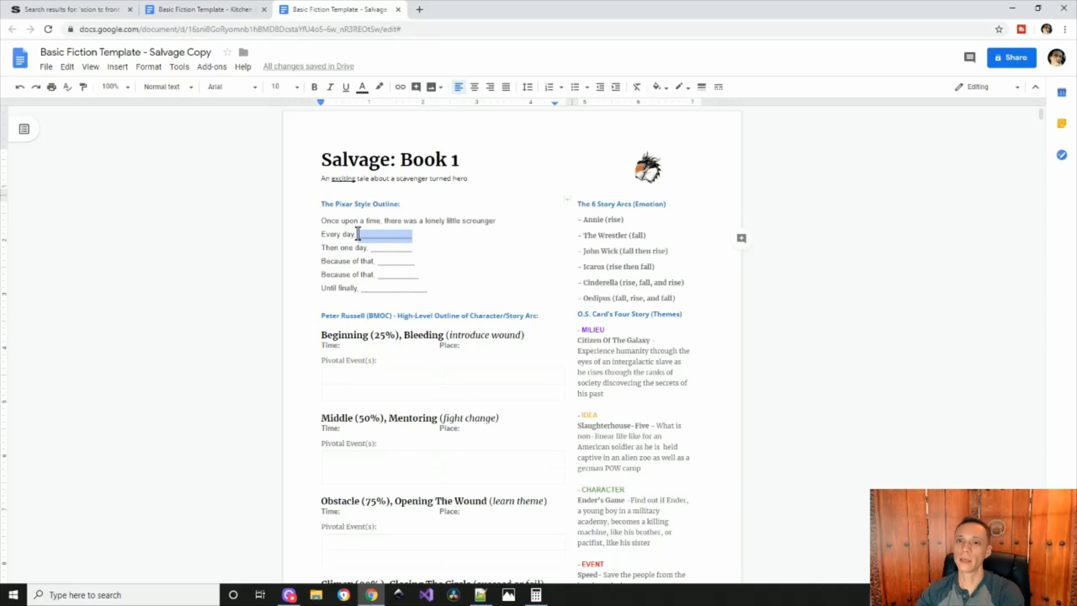
type("they made their mech")
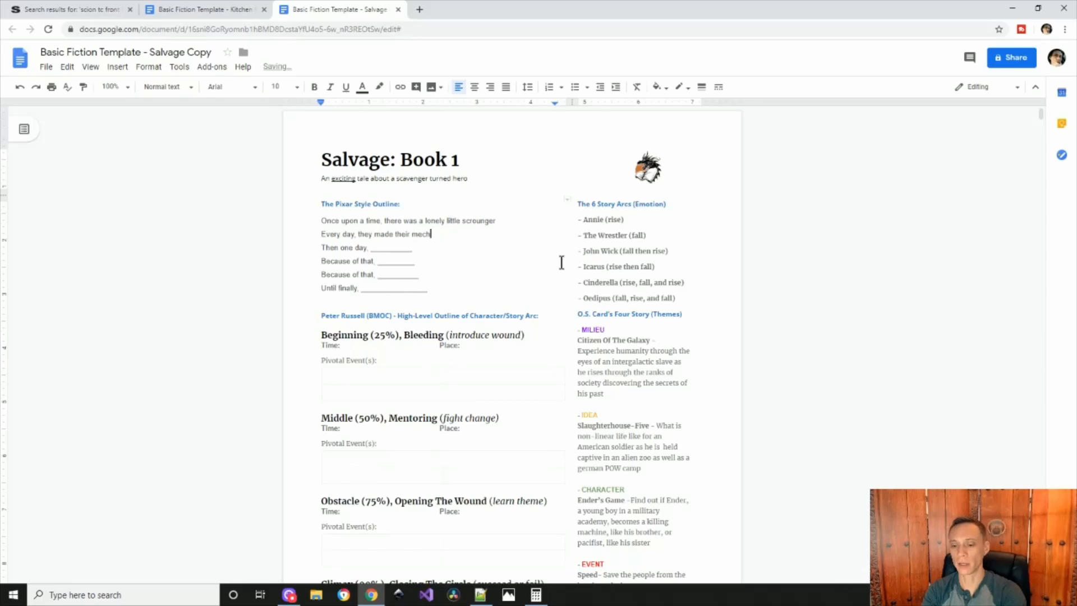
type(" the best they could, out o")
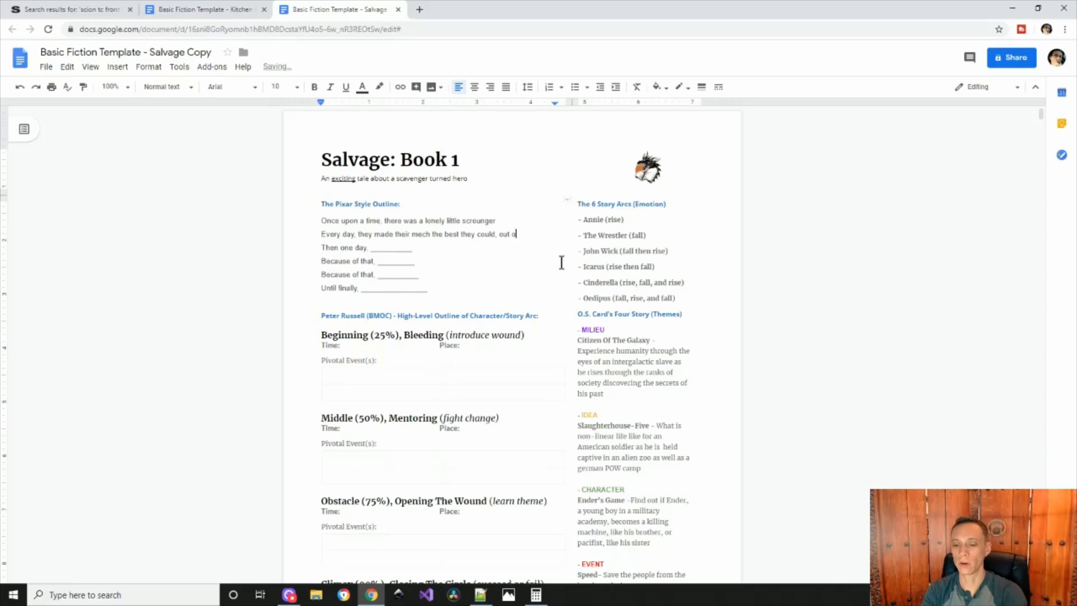
type("f parts they")
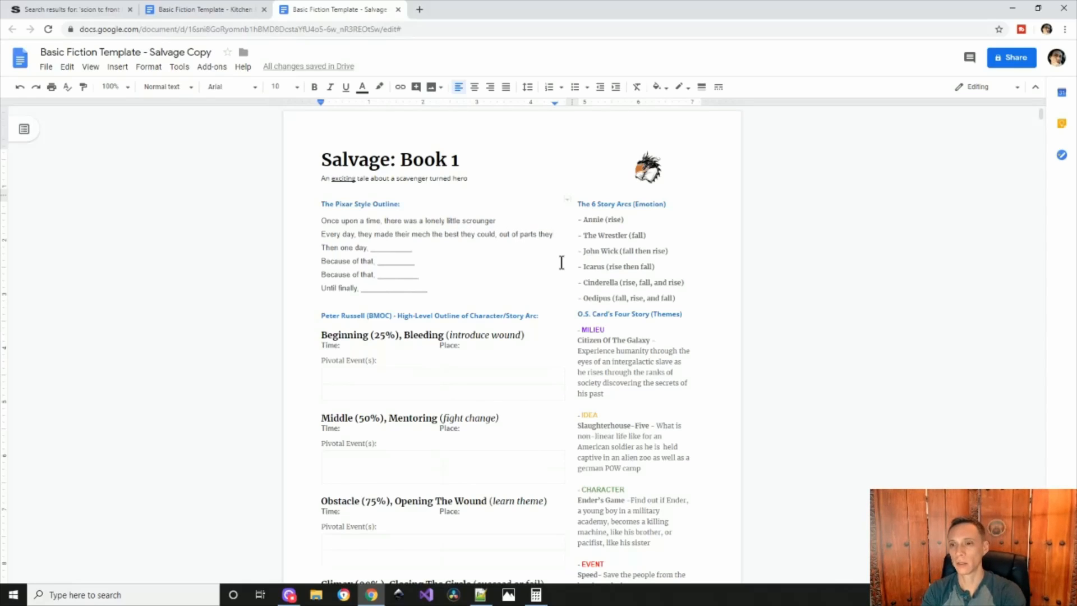
key("BackSpace")
key("BackSpace")
key("BackSpace")
key("BackSpace")
key("BackSpace")
key("BackSpace")
key("BackSpace")
key("BackSpace")
key("BackSpace")
key("BackSpace")
type("scavanged parts")
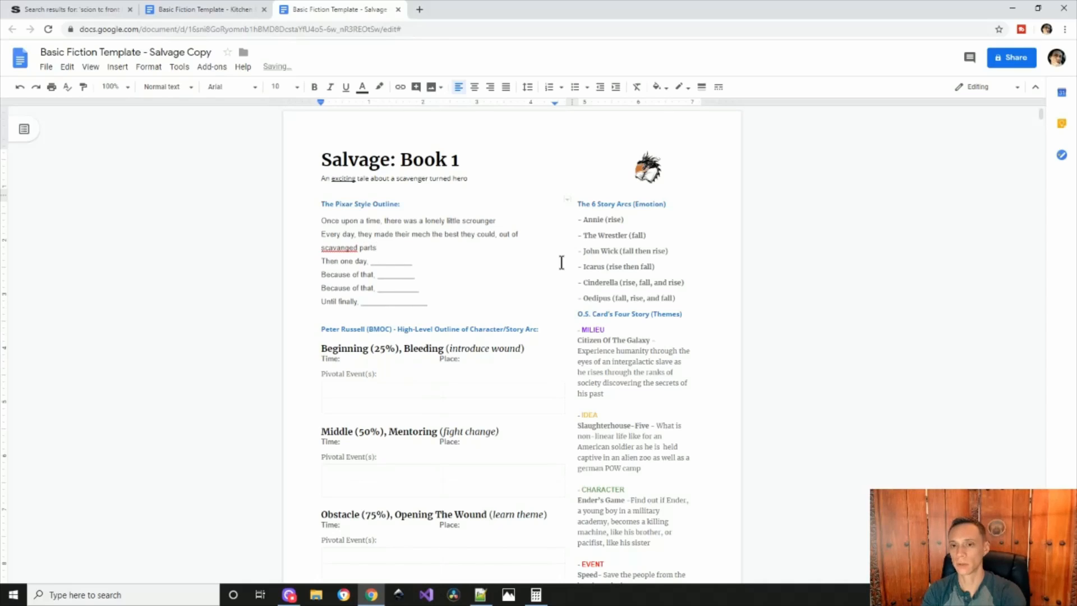
left_click(341, 262)
Step: Complete the "Then one day," line with "They found the ULTIMATE PART!"
left_click_drag(370, 262, 742, 266)
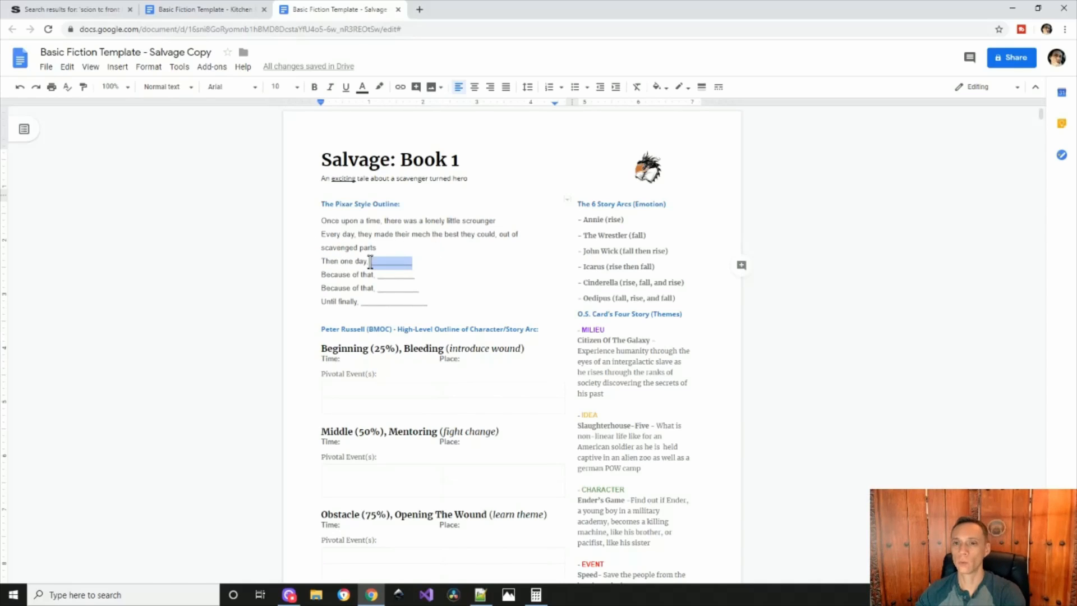
type("They found i")
type("he ULTIMATE PART!")
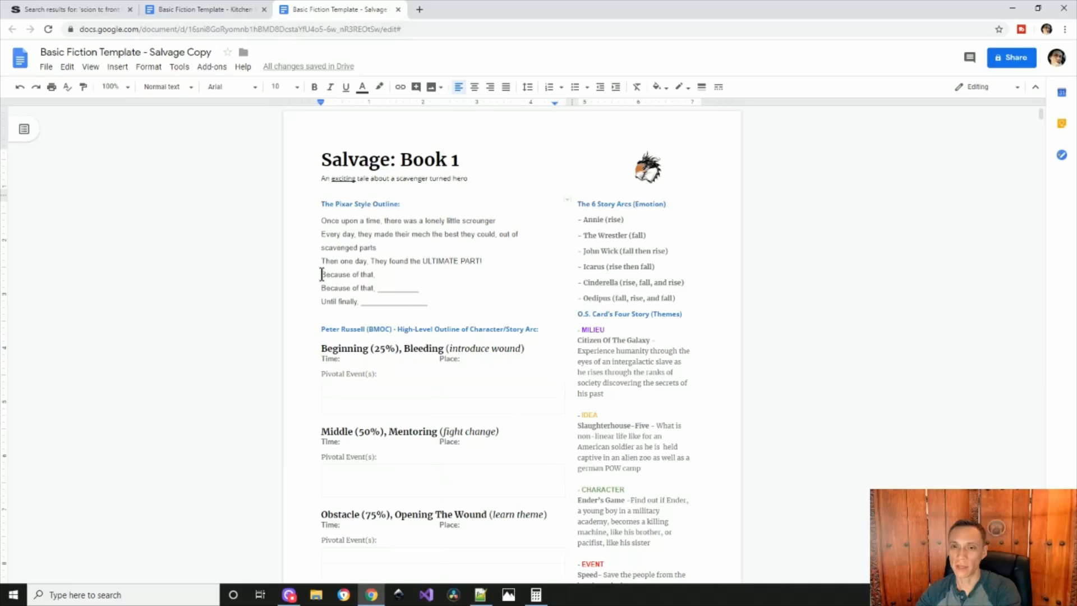
Step: Complete the first "Because of that," line with "the part is sought after by nefarious folks"
left_click_drag(321, 274, 456, 278)
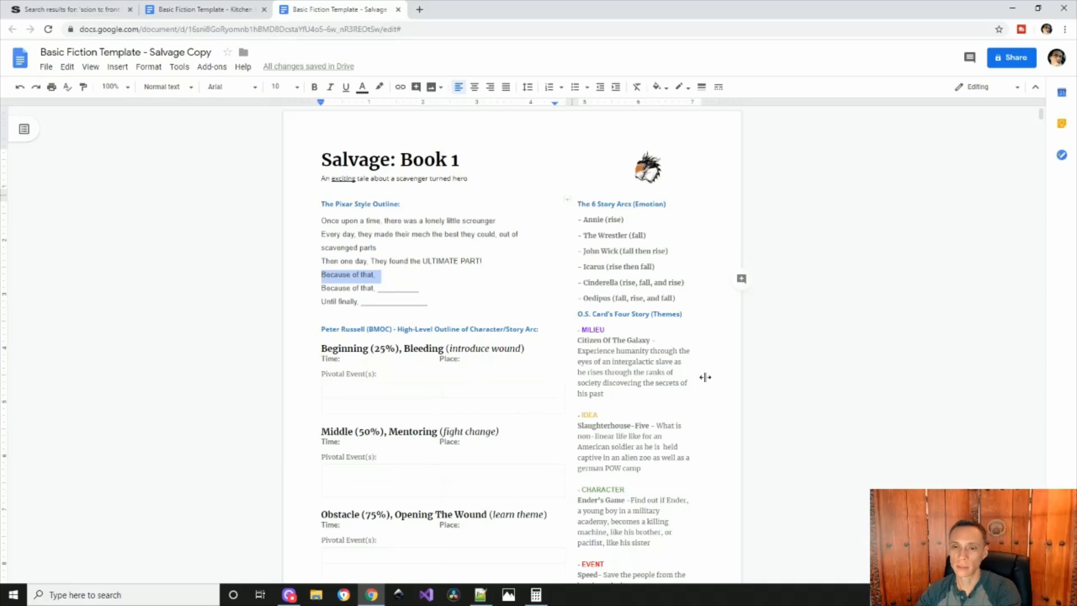
left_click(378, 275)
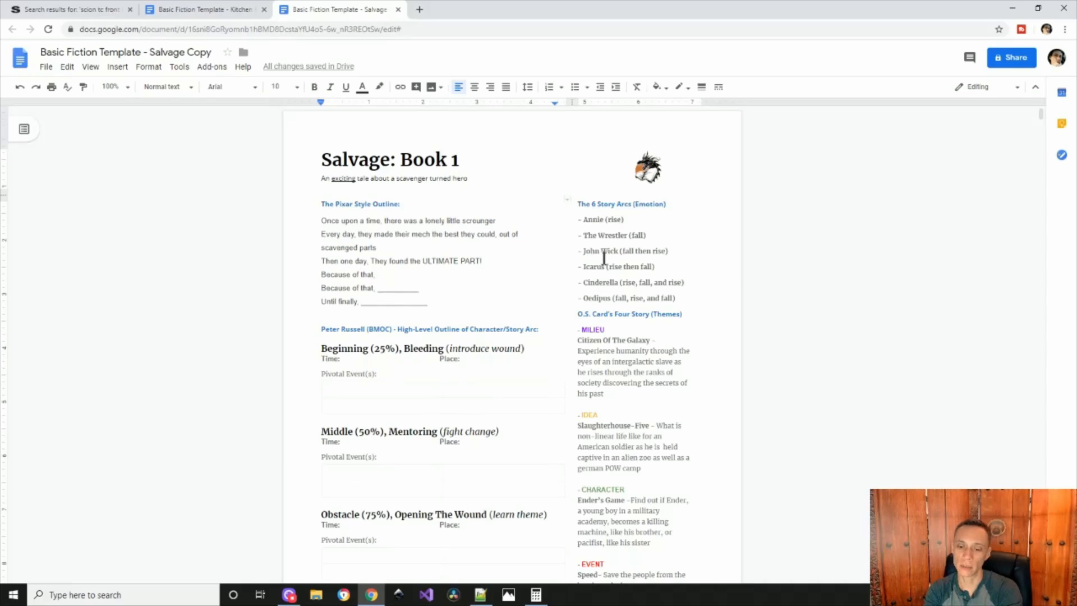
type("the part is discover")
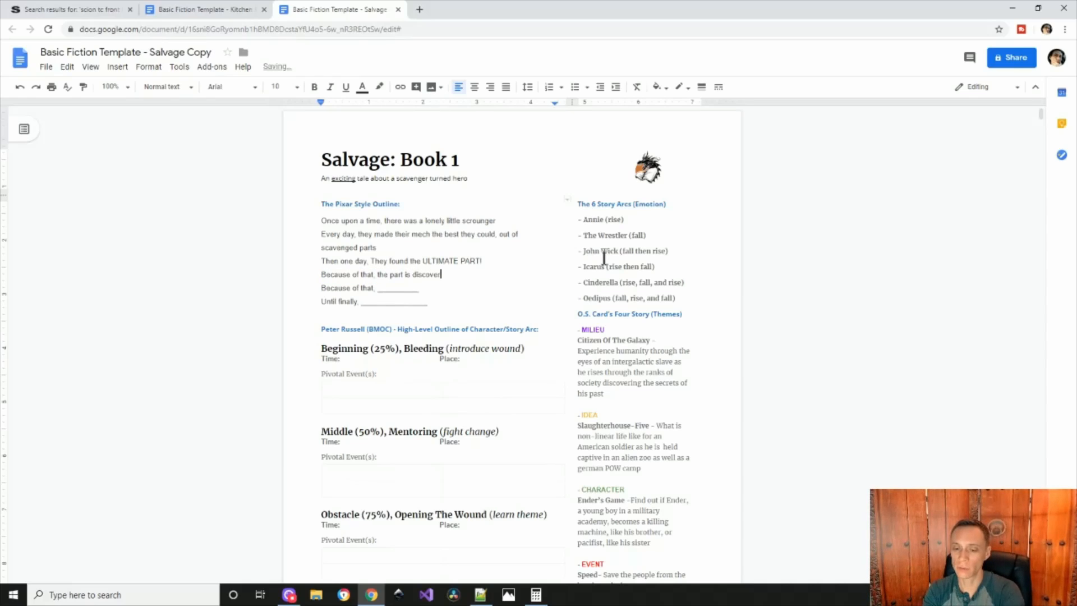
type("ed to b")
key("ctrl+BackSpace")
key("ctrl+BackSpace")
key("ctrl+BackSpace")
type("sogu")
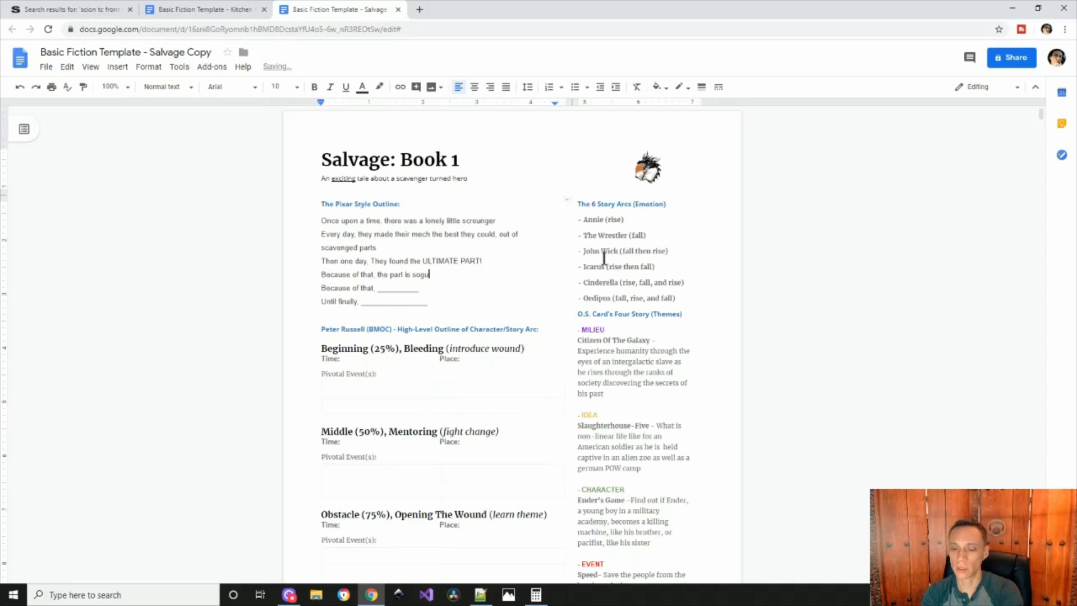
type("ht after by")
key("Left")
key("Left")
key("Left")
key("Left")
key("Left")
key("Left")
key("Left")
key("Left")
key("Left")
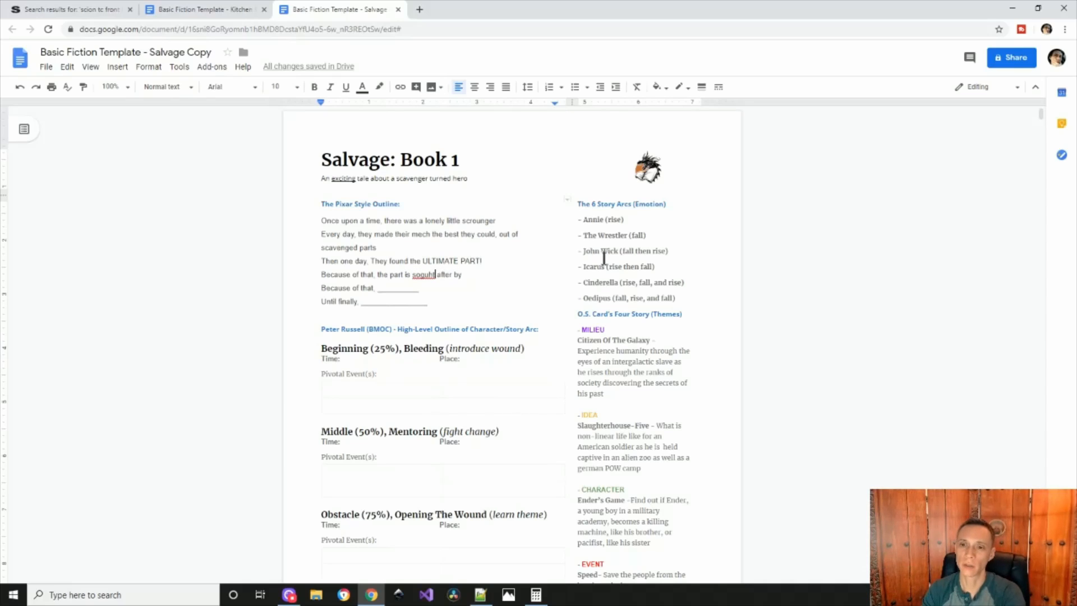
key("BackSpace")
key("BackSpace")
key("BackSpace")
type("ught after by nefar")
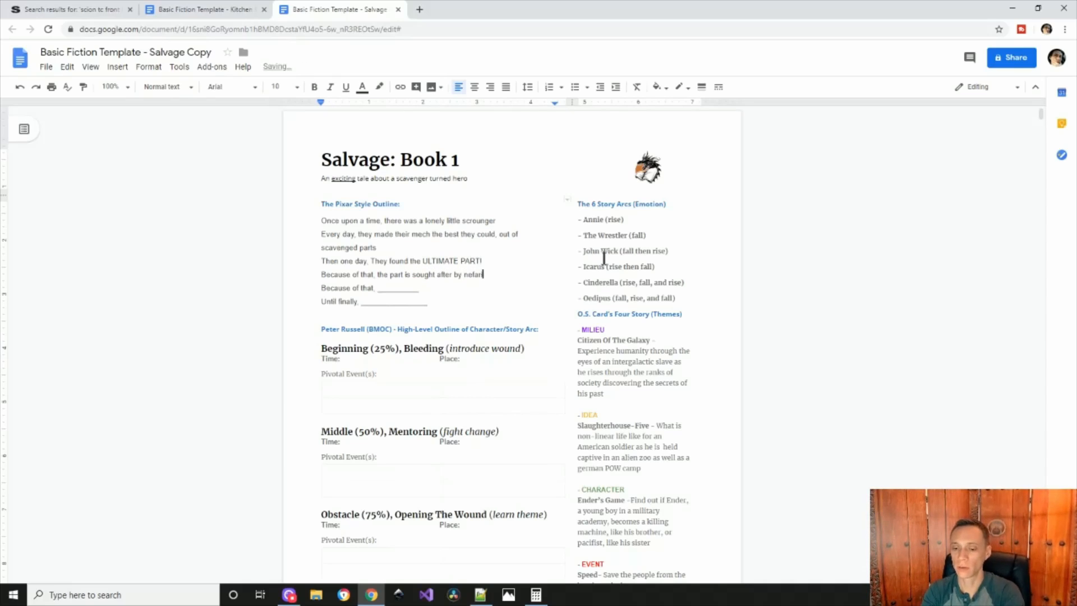
type("ious folks")
Step: Complete the second "Because of that," line with "the adventure ensues"
double_click(407, 290)
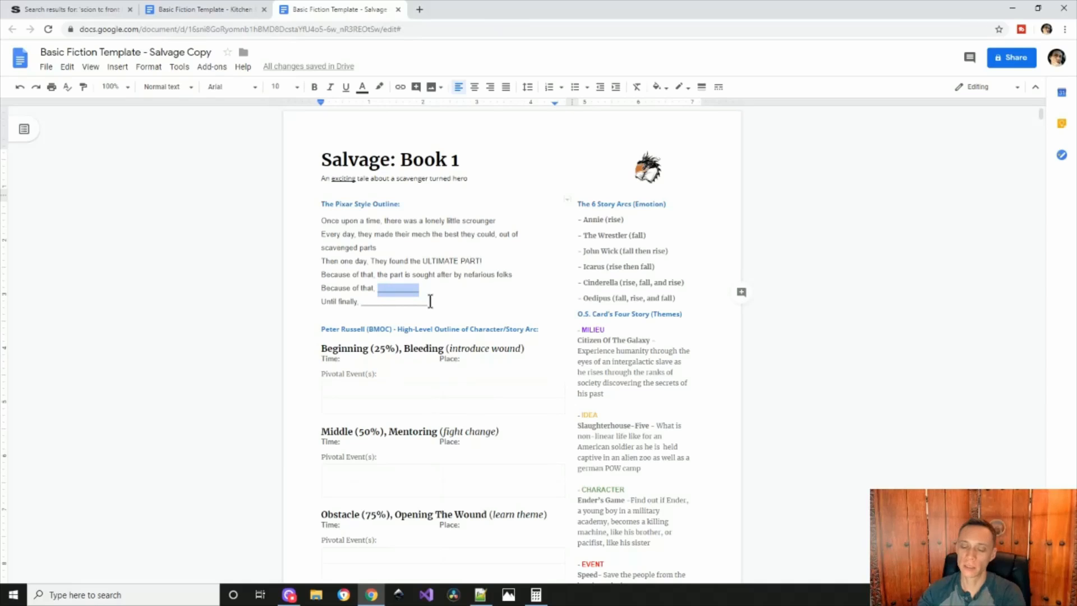
type("the adven")
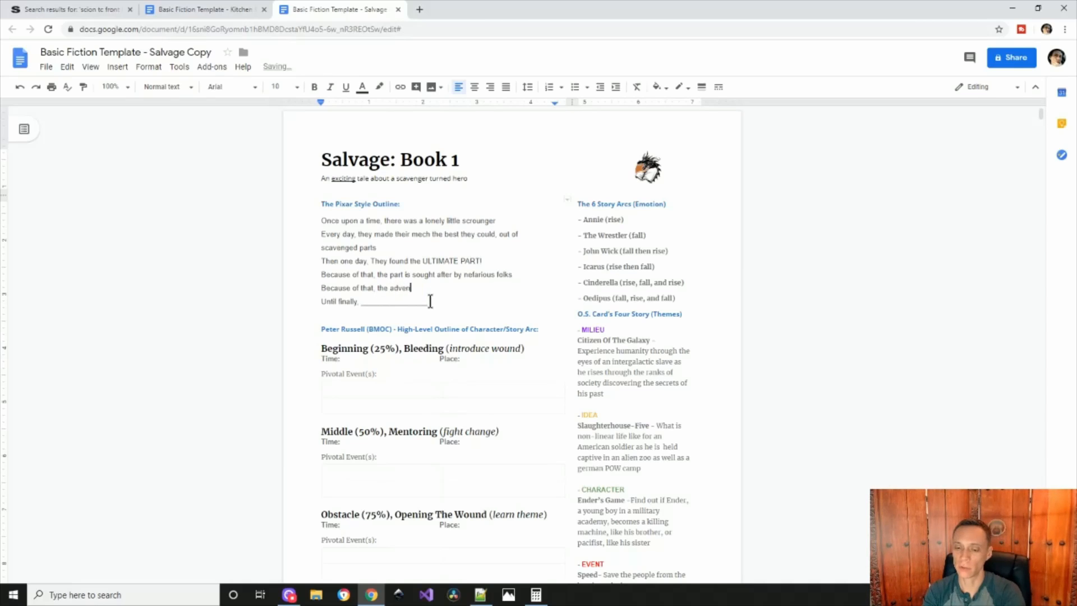
type("ture ensues")
Step: Complete the "Until finally," line with "they realize who the real enemy is"
double_click(431, 301)
key("BackSpace")
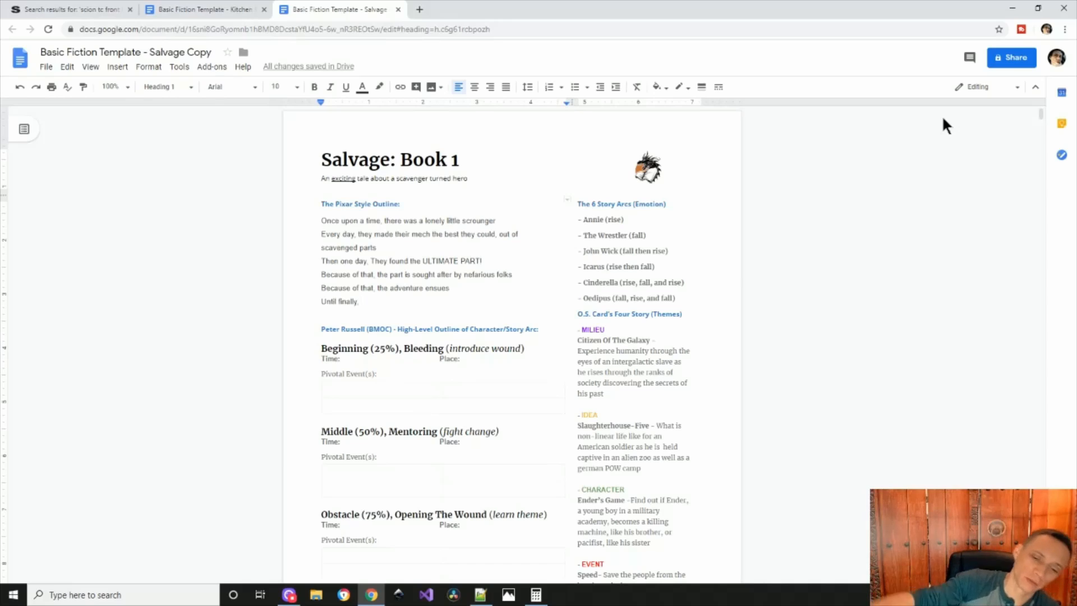
type("they")
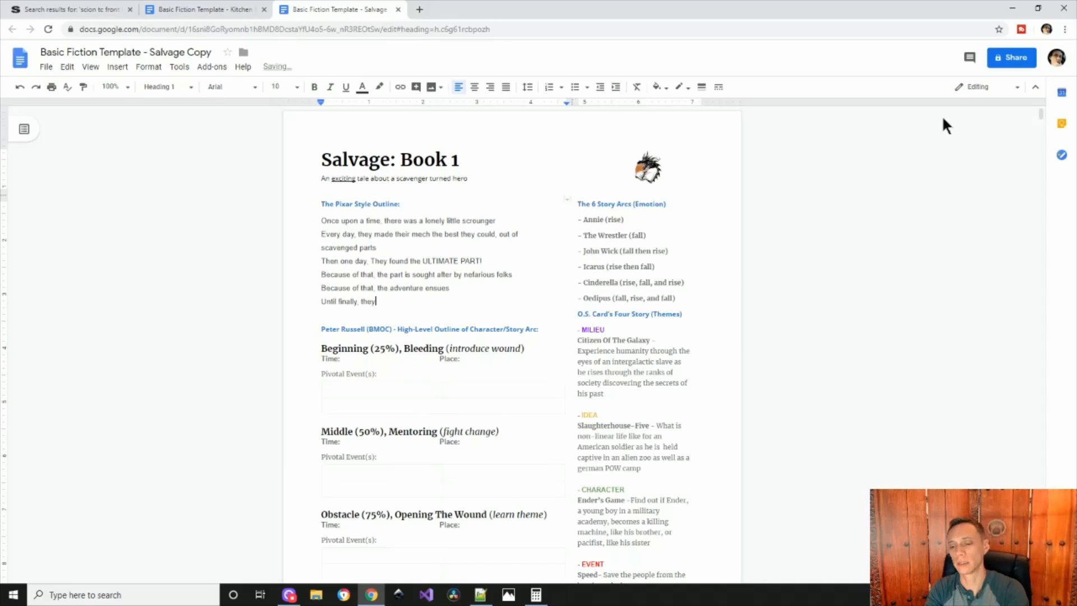
type(" realize ")
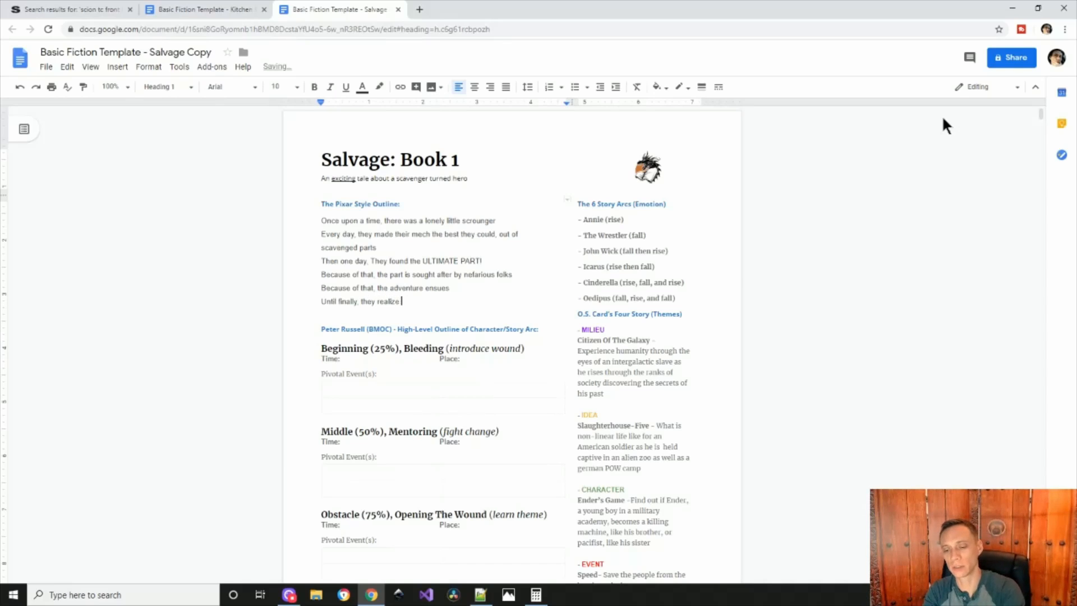
type("who the real enemy is")
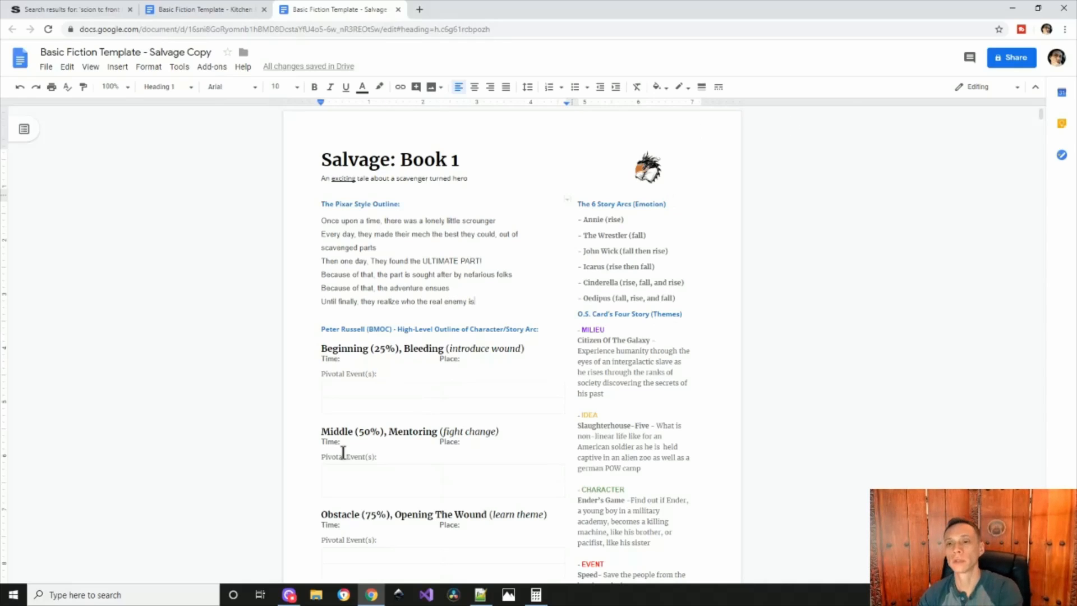
Step: Start the Beginning (25%) section's first pivotal event with the words "Seeing a happy family"
left_click(351, 380)
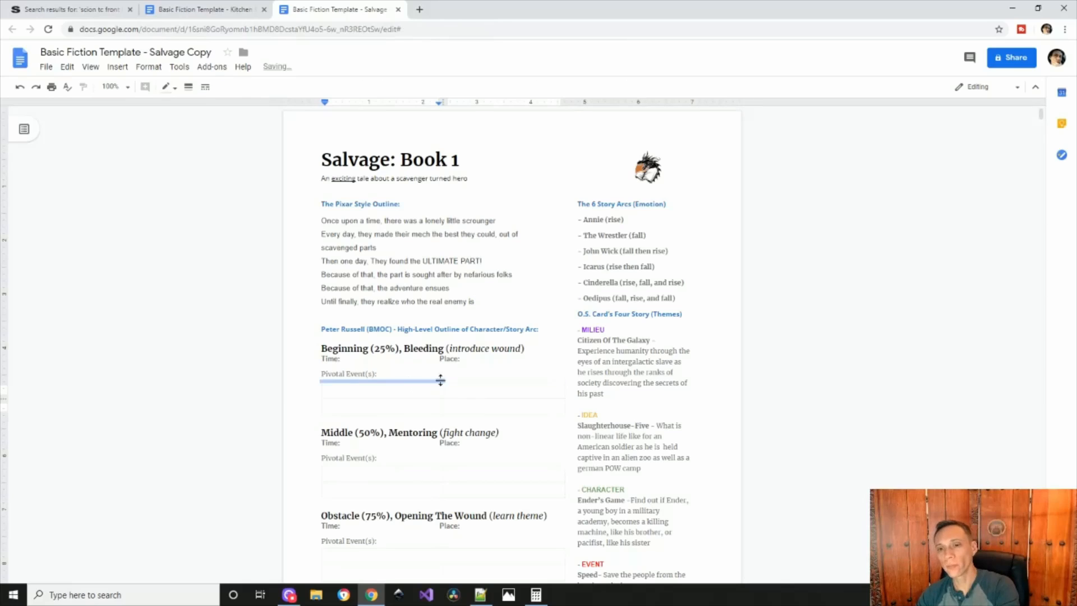
left_click(352, 359)
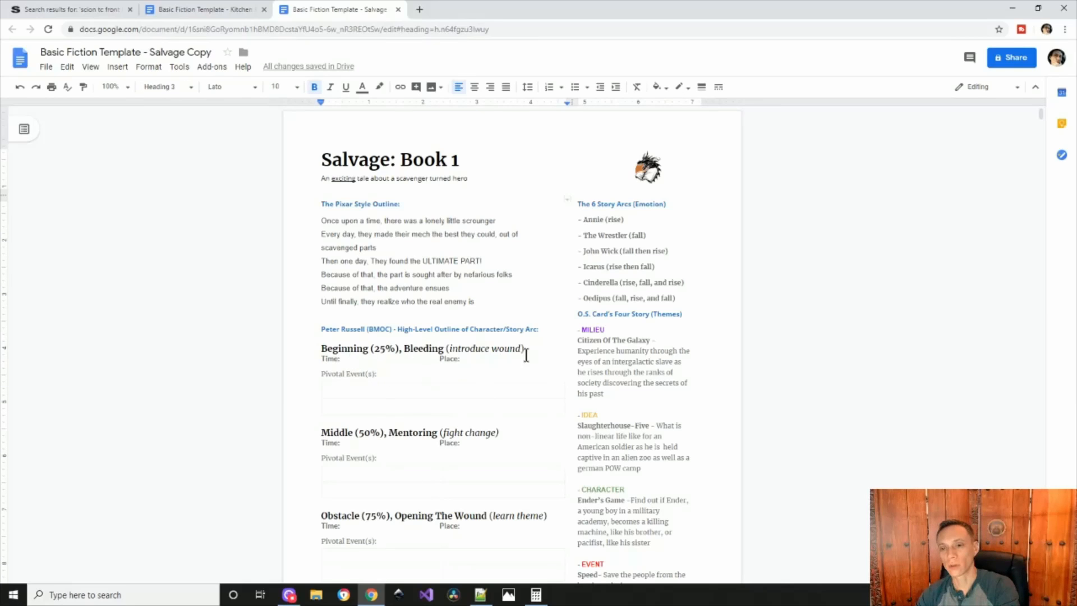
scroll(813, 328, "down", 2)
scroll(808, 328, "up", 2)
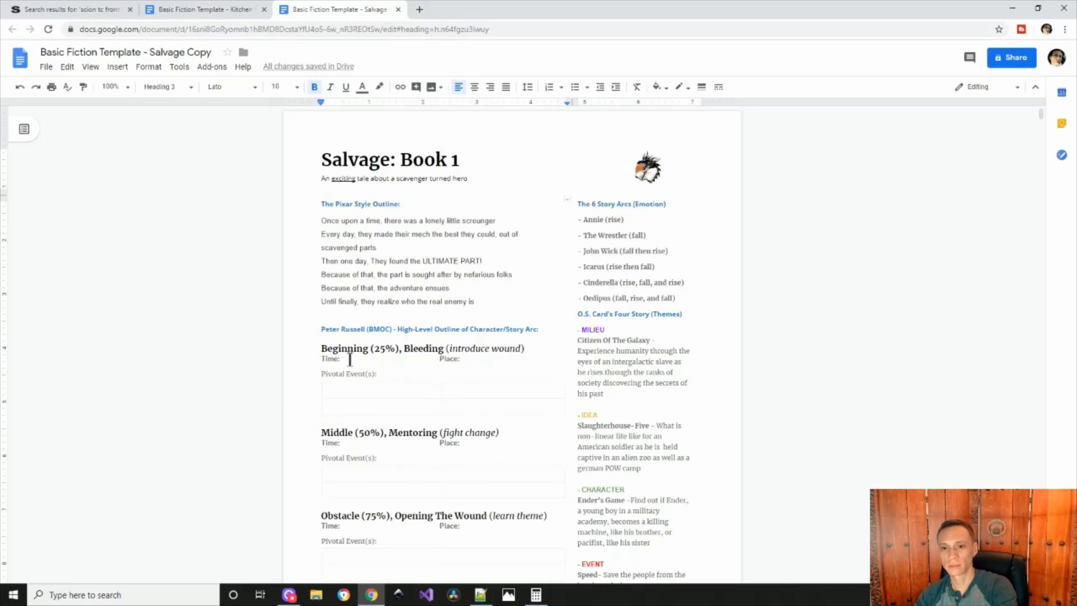
left_click(357, 395)
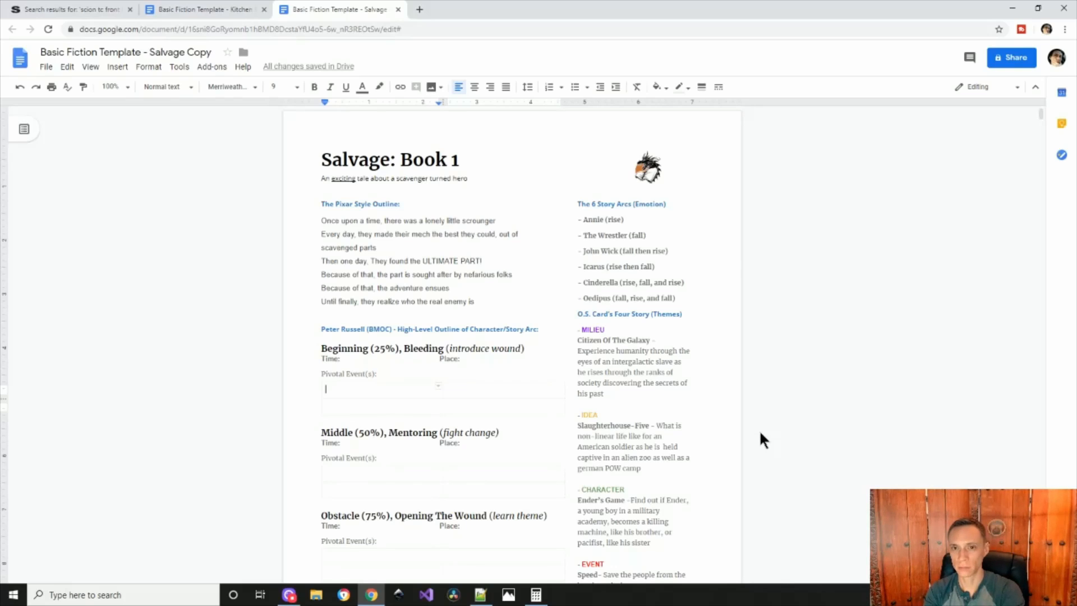
type("Seeing a “happy family")
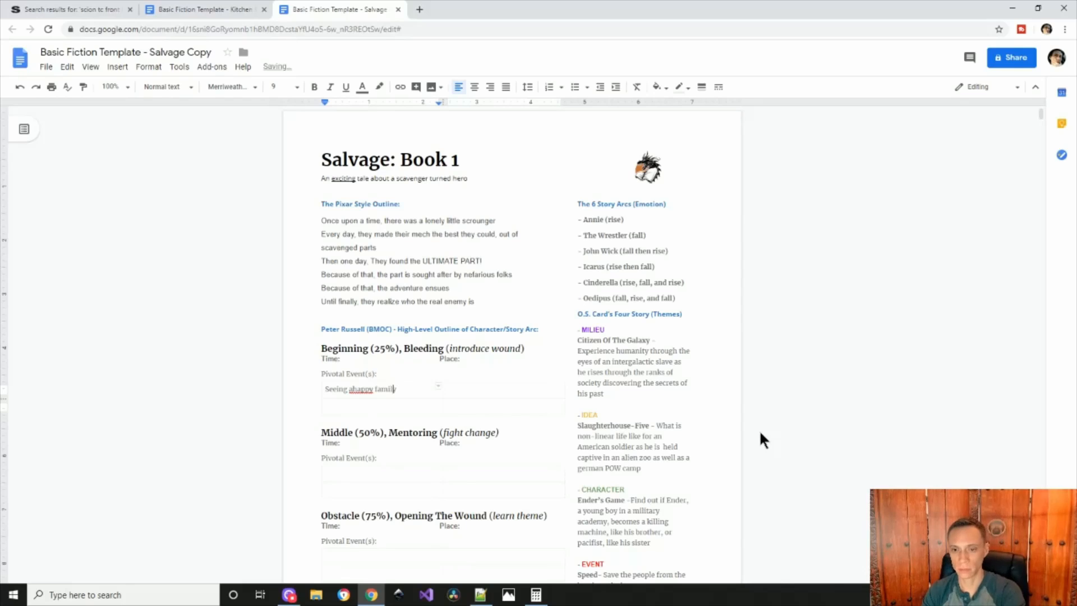
Step: Put quotation marks around "happy family" and finish the Beginning pivotal event with: and "not" getting jealous
key("Left")
key("Left")
key("Left")
key("Left")
key("Left")
key("Left")
key("Left")
key("Left")
key("Left")
key("Left")
key("Left")
key("Left")
type("\"")
key("Right")
key("Right")
key("Right")
key("Right")
key("Right")
key("Right")
key("Right")
key("Right")
key("Right")
key("Right")
key("Right")
key("Right")
type("\" and \"not\" getting jealous")
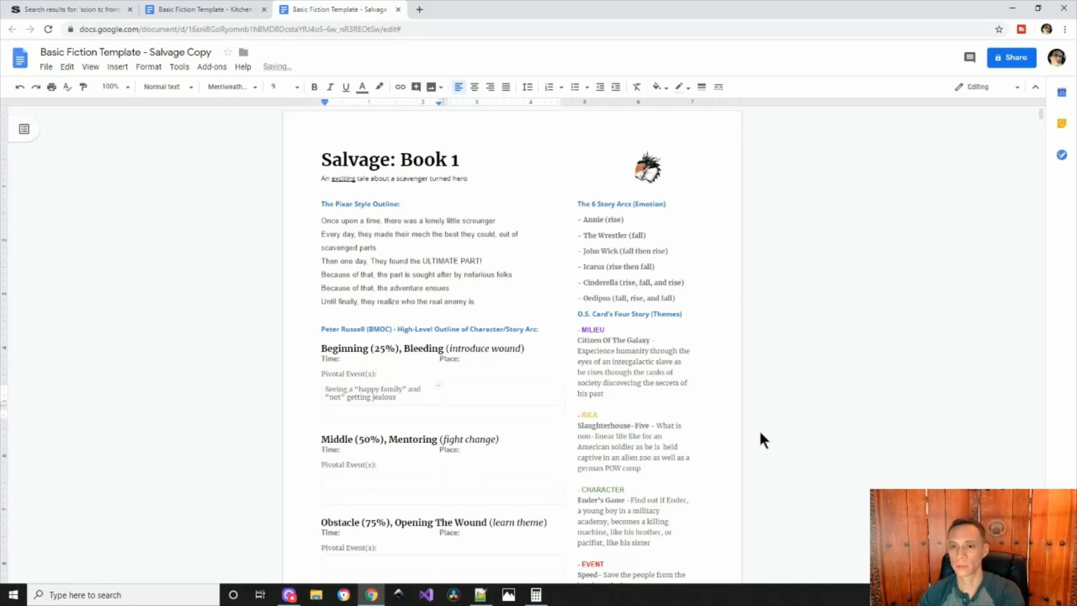
Step: Enter "Refusing to acknowledge they have made friends who care about them, and vice versa" as the Middle (50%) pivotal event, correcting its spelling and capitalization
left_click(552, 493)
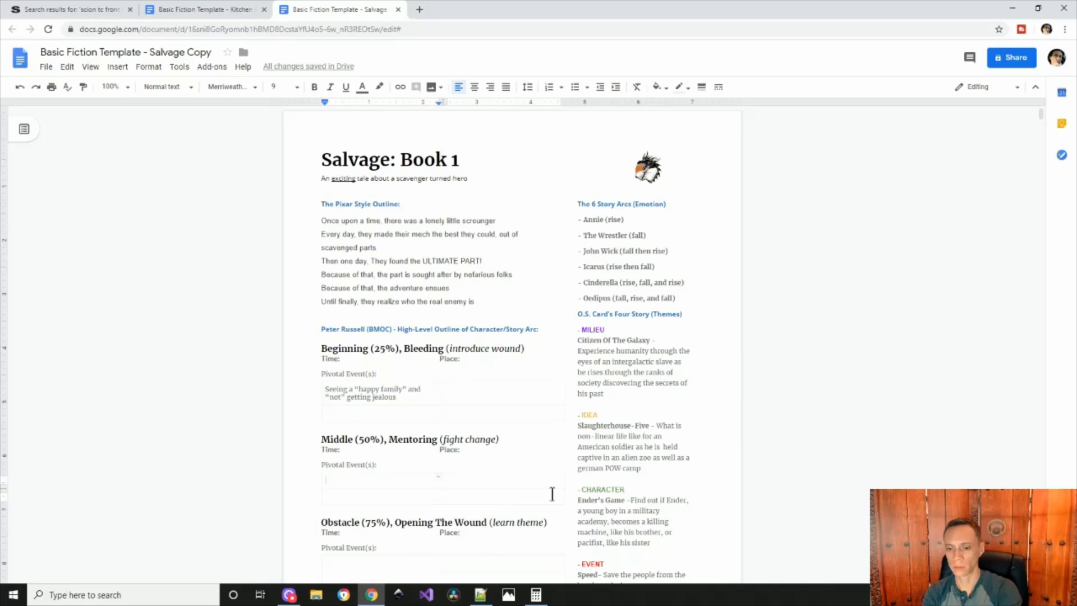
type("REfusing")
type(" to acknowledge they have made")
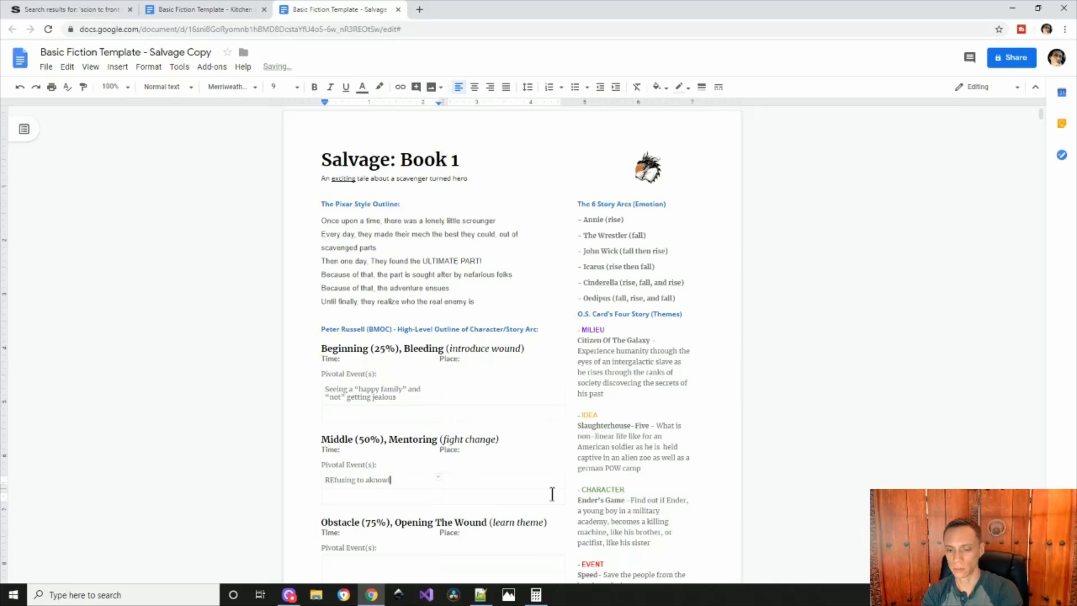
type(" friends who")
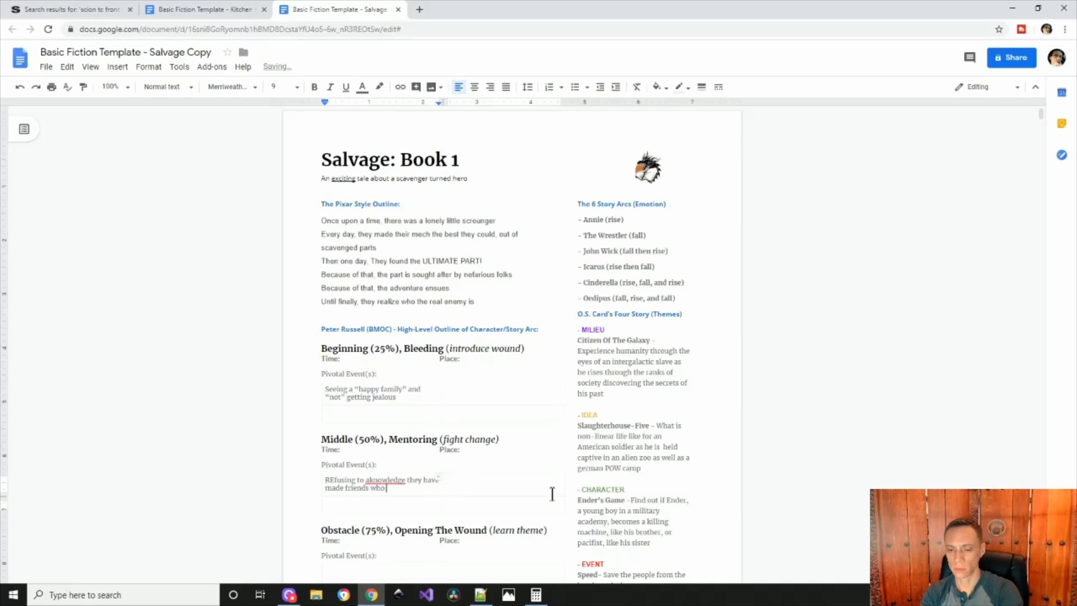
type(" care about them, and vice versa")
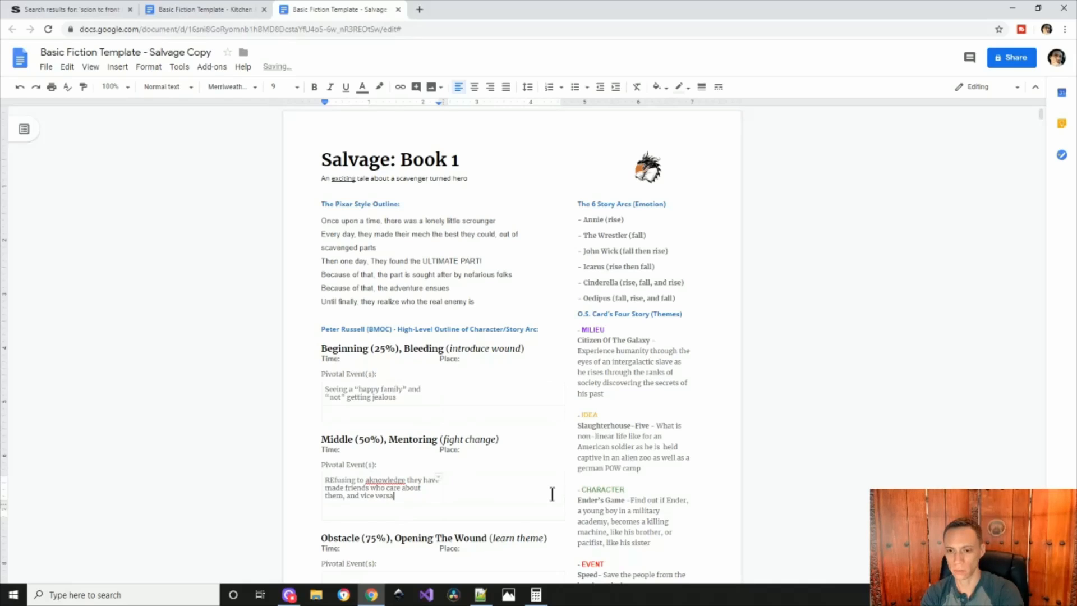
right_click(393, 481)
left_click(418, 358)
scroll(337, 472, "down", 2)
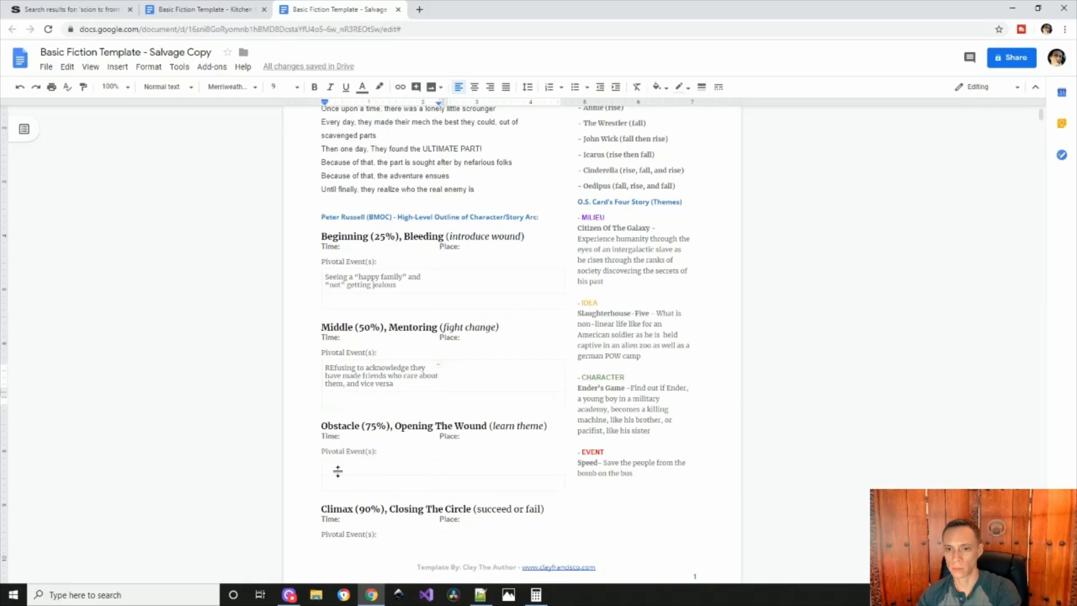
left_click(333, 369)
key("BackSpace")
type("e")
Step: Enter "Losing one of them before they can acknowledge the meaning they" as the Obstacle (75%) pivotal event, correcting the spelling of "acknowledge"
left_click(343, 462)
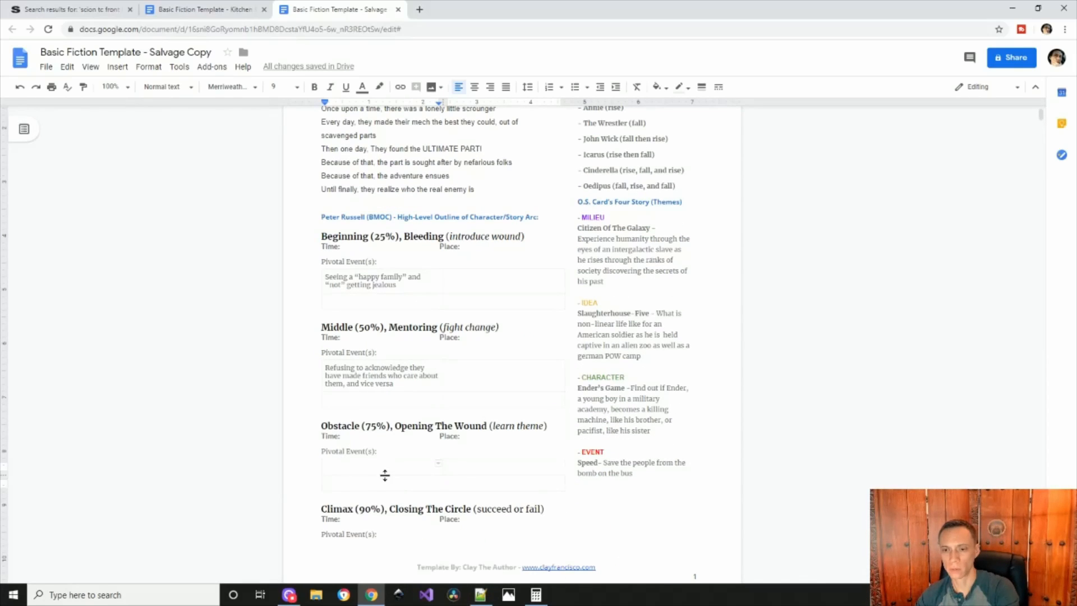
type("Losing one")
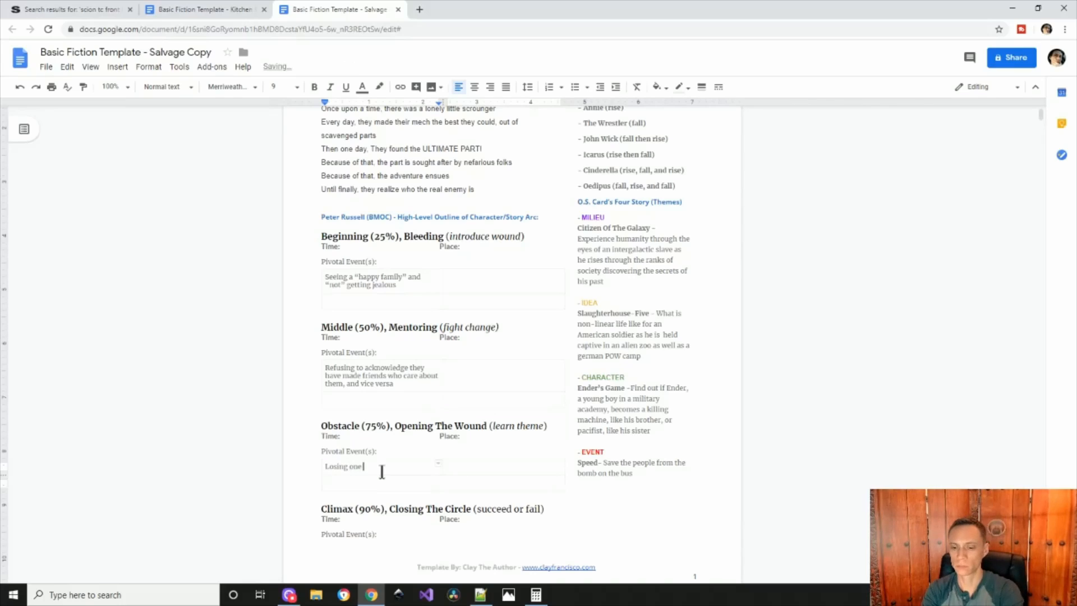
type(" of them before they can")
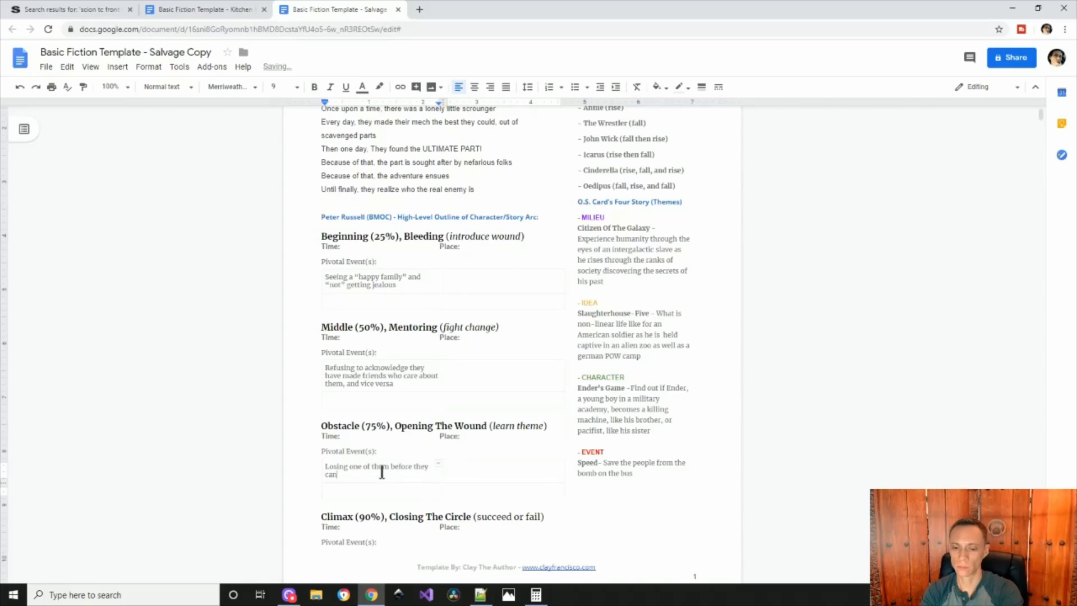
type(" acknoledge the meaning they")
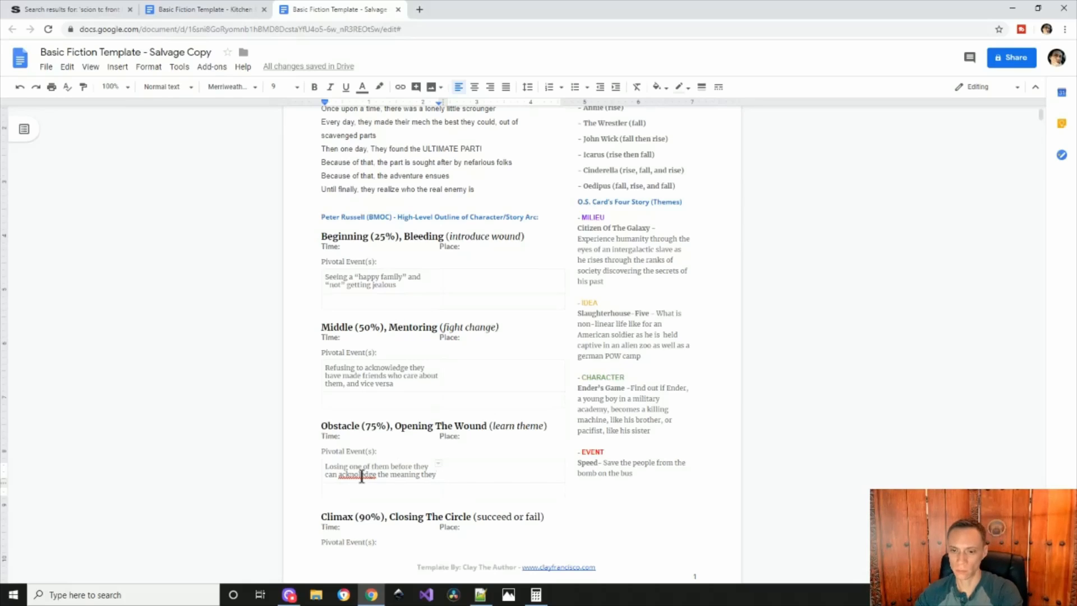
right_click(362, 474)
left_click(401, 351)
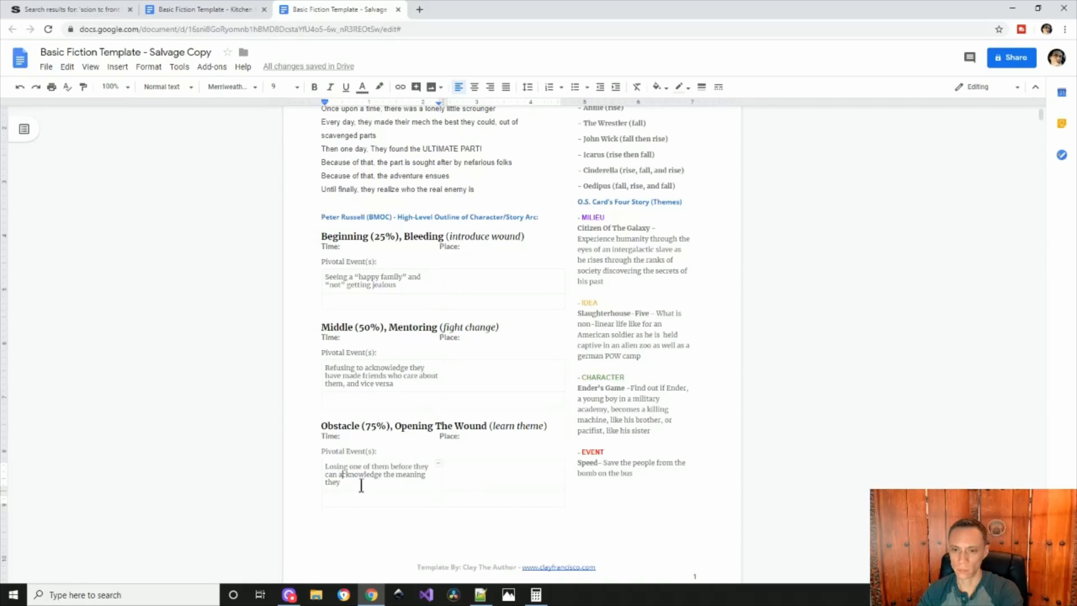
Step: Rewrite the end of the Obstacle pivotal event after "acknowledge" to read "the reality of the friendship"
key("BackSpace")
key("BackSpace")
key("BackSpace")
key("BackSpace")
key("BackSpace")
key("BackSpace")
key("BackSpace")
key("BackSpace")
key("BackSpace")
key("BackSpace")
key("BackSpace")
key("BackSpace")
key("BackSpace")
key("BackSpace")
key("BackSpace")
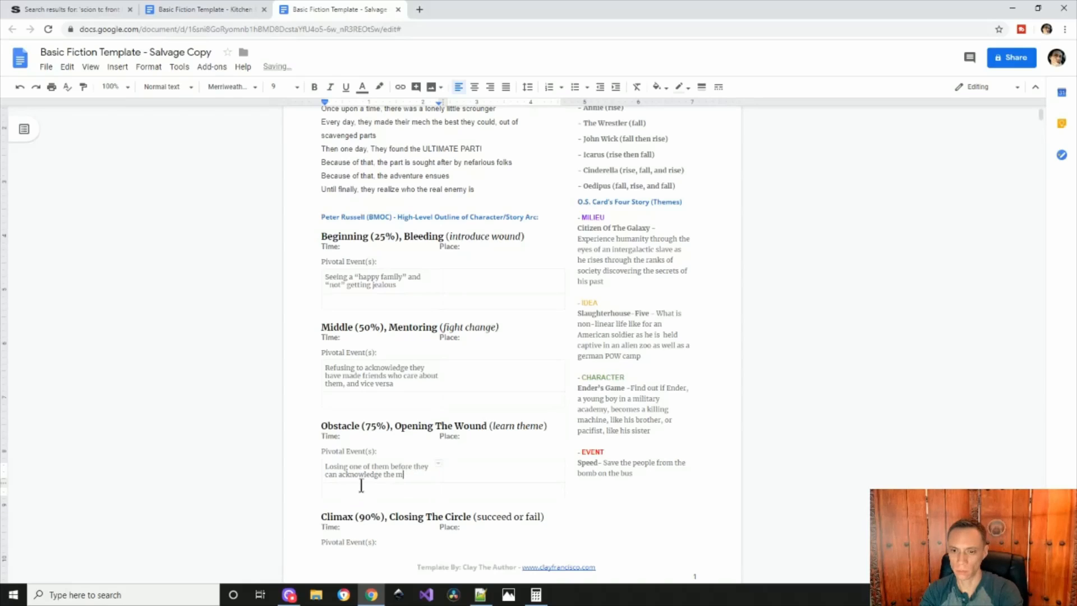
type("he friendshipthrueness of the")
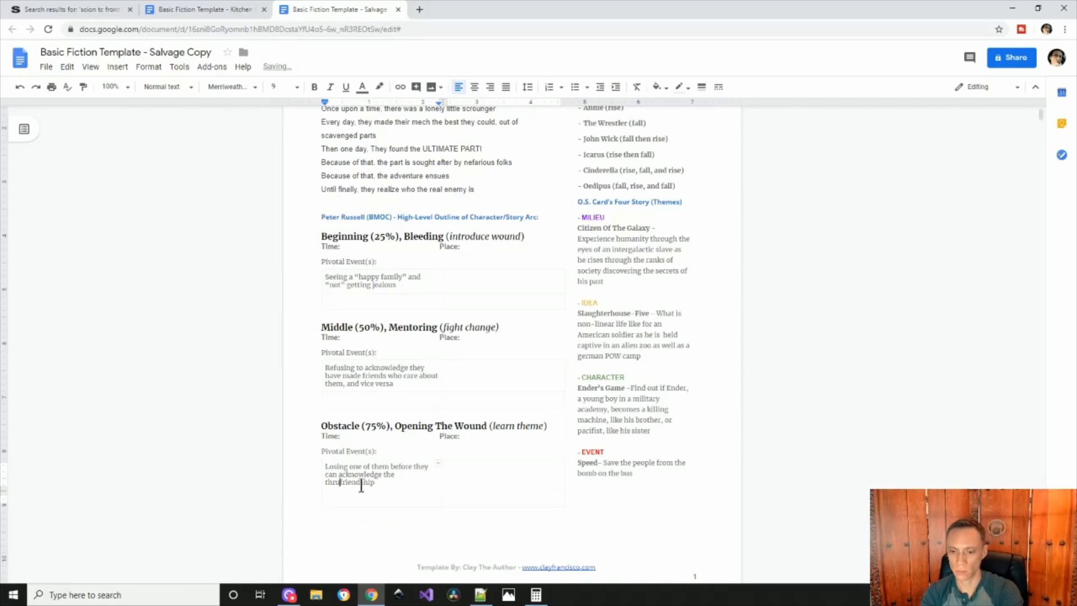
key("BackSpace")
key("BackSpace")
key("BackSpace")
key("BackSpace")
key("BackSpace")
key("BackSpace")
key("BackSpace")
key("BackSpace")
key("BackSpace")
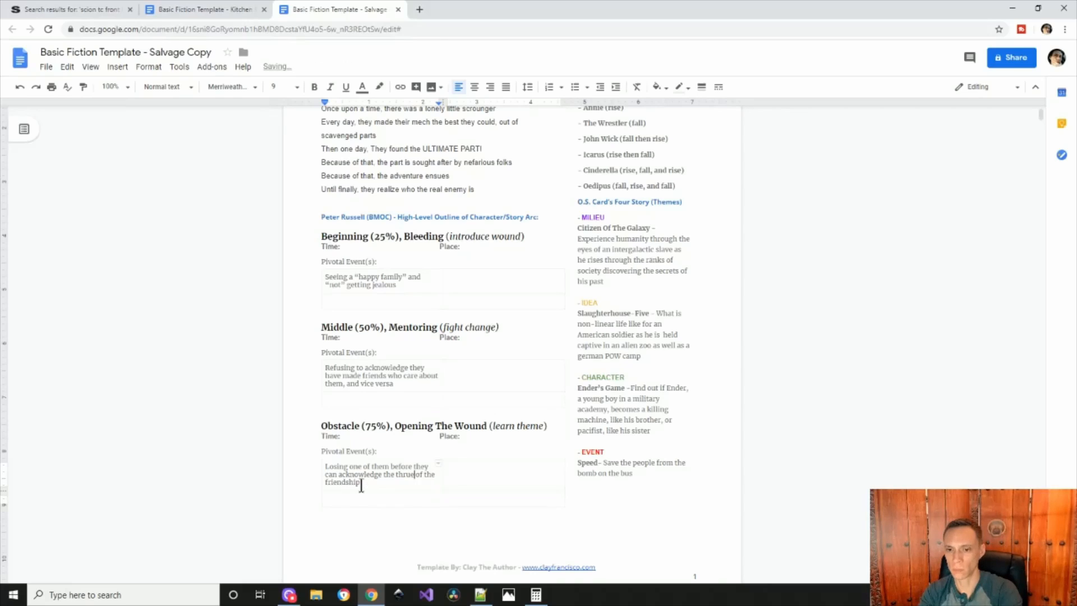
type("realness")
key("BackSpace")
key("BackSpace")
key("BackSpace")
key("BackSpace")
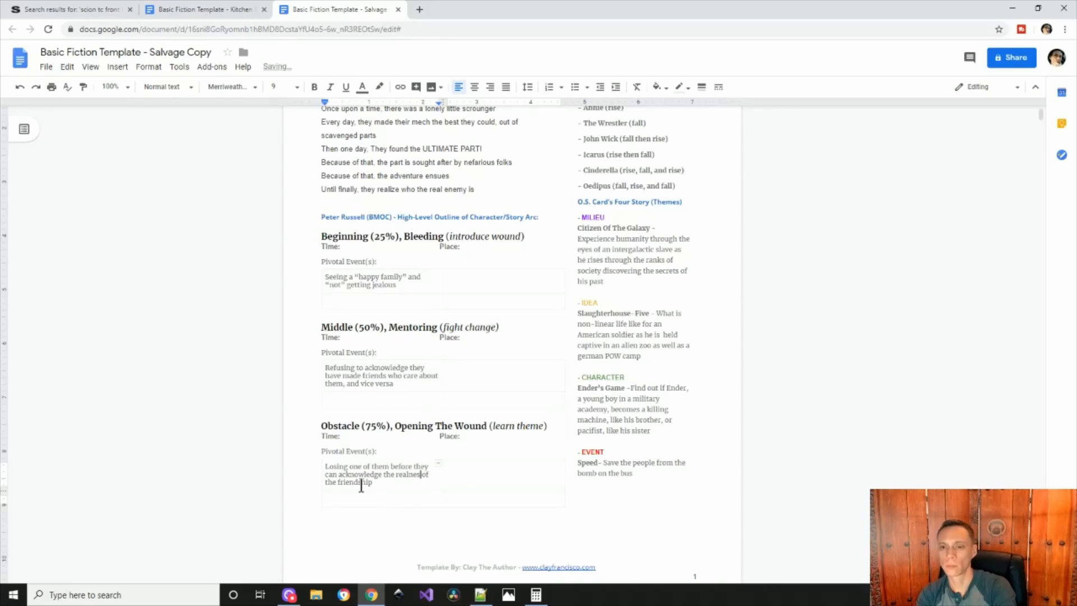
type("ity")
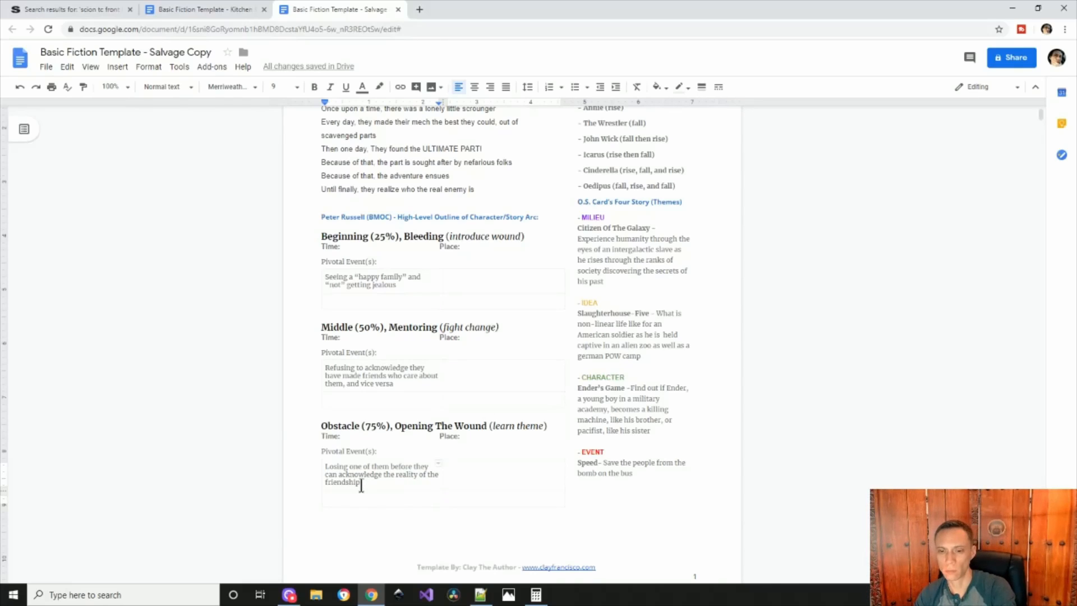
Step: Enter "Epic Mech Battle (with the real enemy...)!" as the Climax (90%) section's pivotal event
scroll(361, 486, "down", 2)
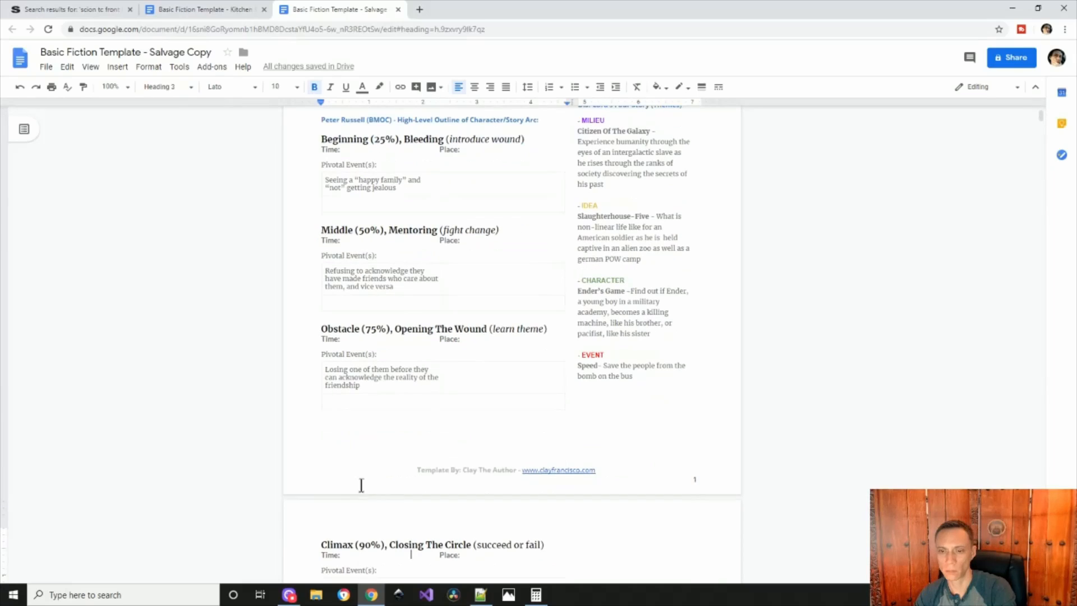
key("Down")
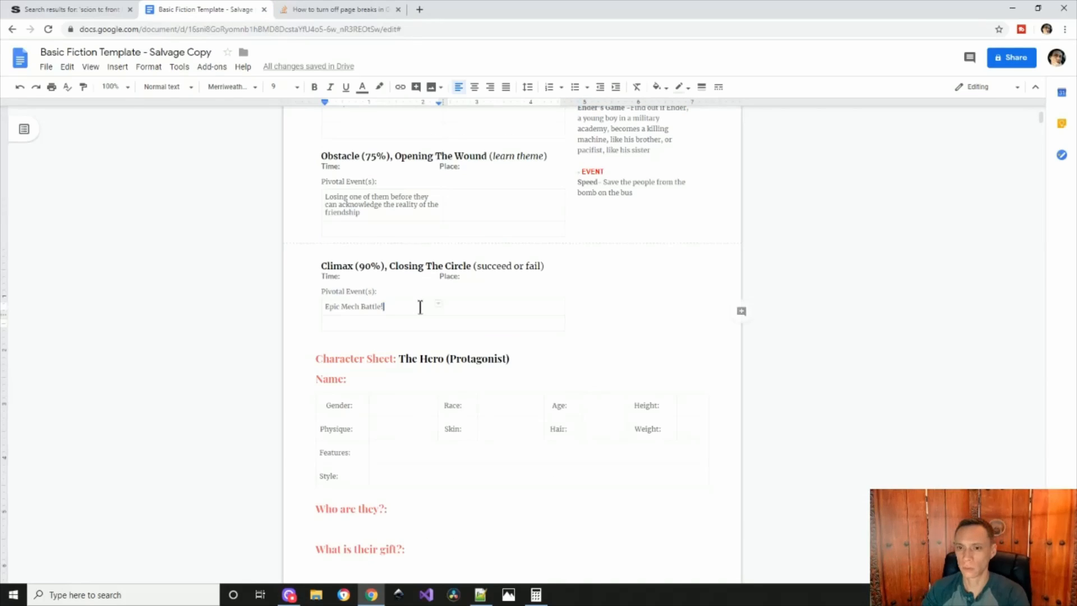
type("(with the")
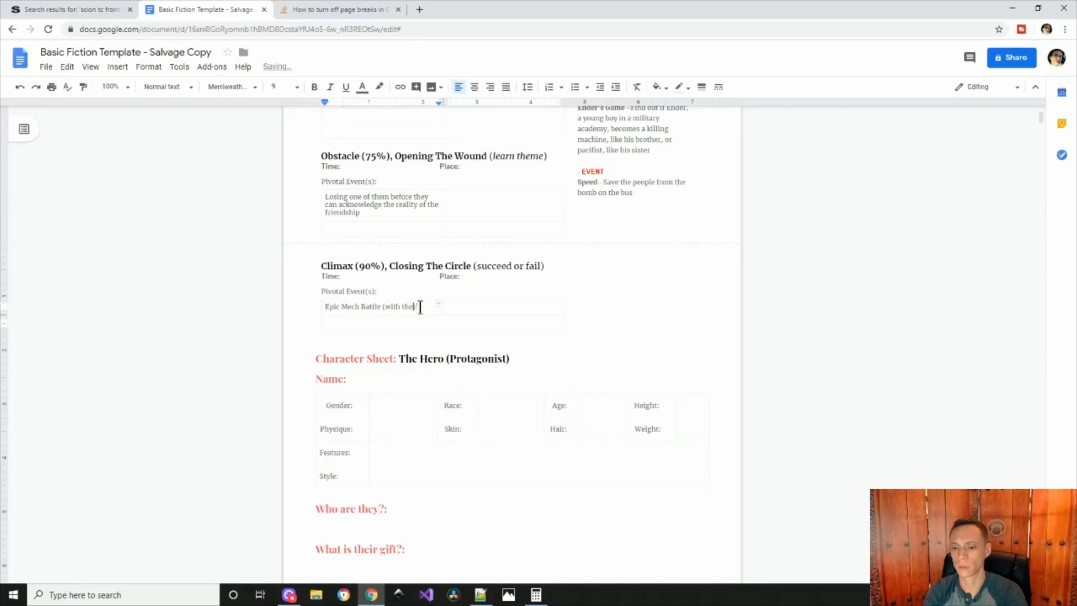
type(" real enemy...")
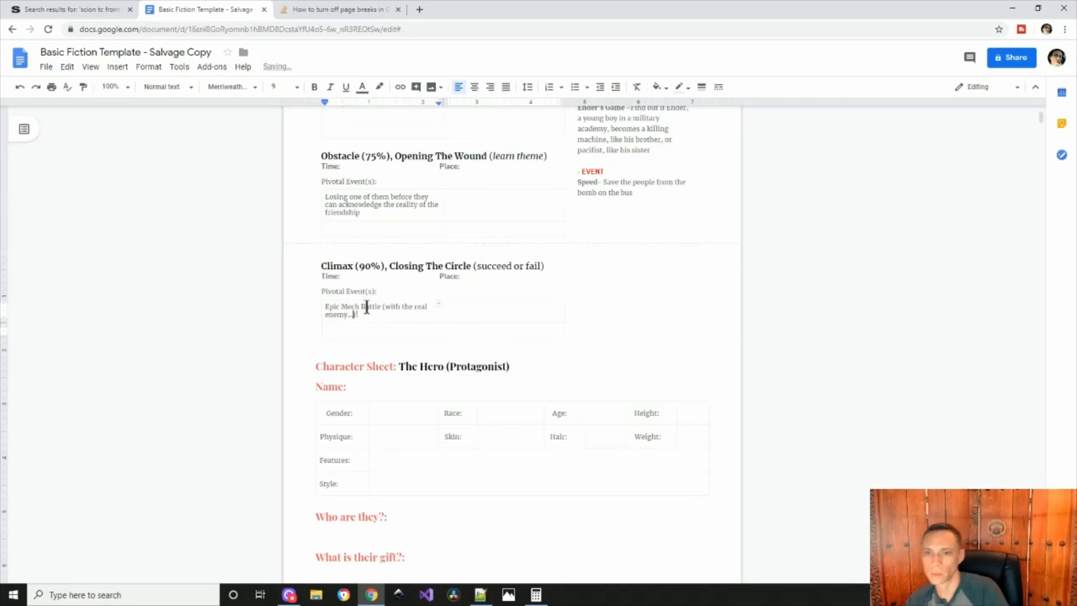
key("Return")
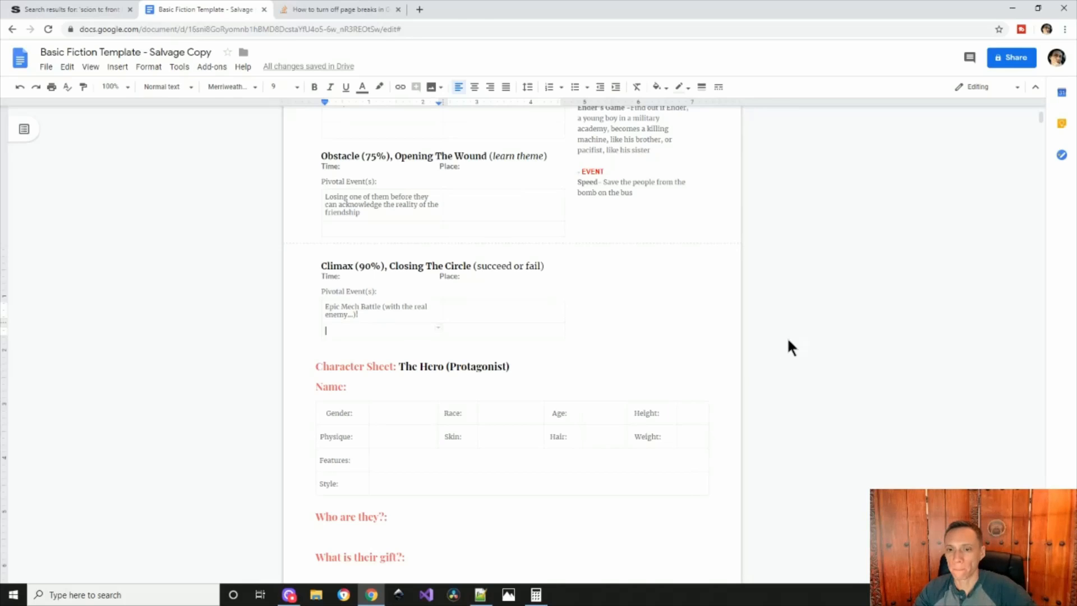
Step: Fill in the Hero character sheet's gender as "They Them" and race as "Human"
left_click(399, 417)
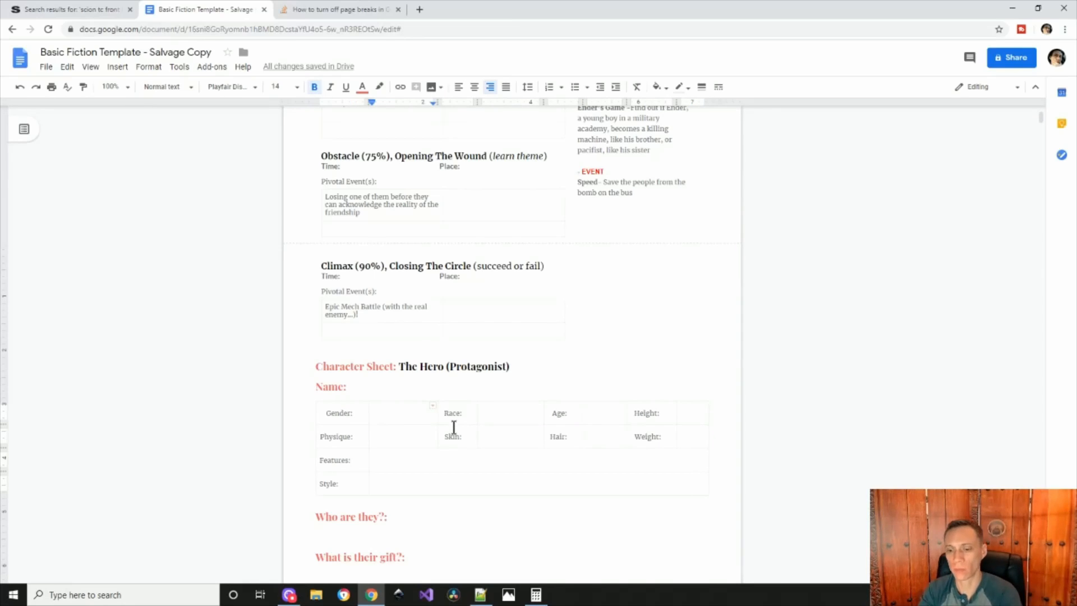
type("They Them")
left_click(500, 411)
type("asdfasd")
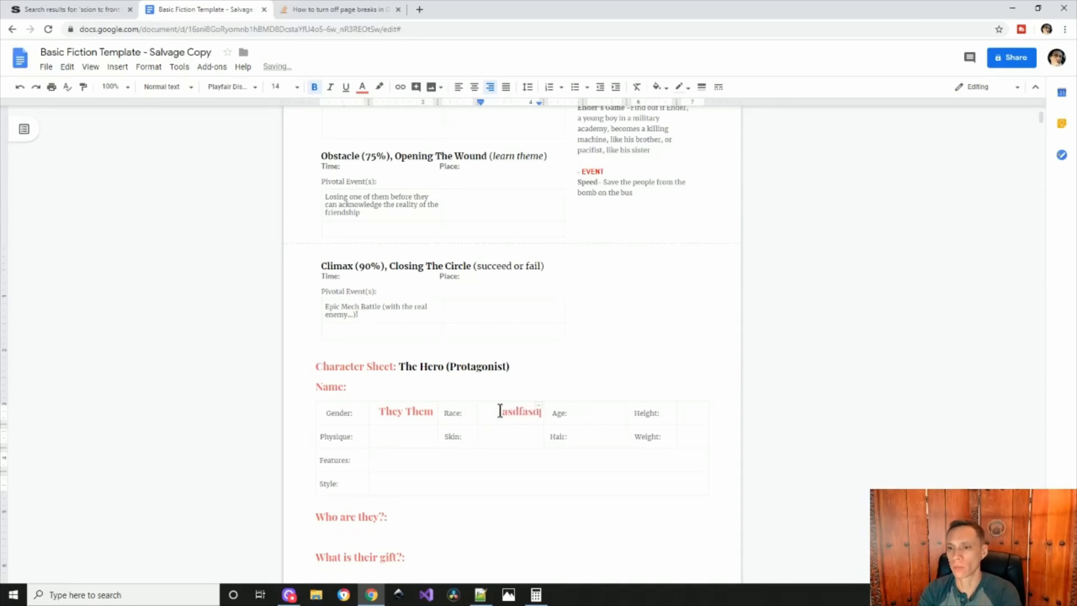
key("BackSpace")
key("BackSpace")
key("BackSpace")
key("BackSpace")
key("BackSpace")
key("BackSpace")
key("BackSpace")
type("Human")
Step: Set the Hero's age to 17 and height to 5'8" in the character sheet
left_click(607, 413)
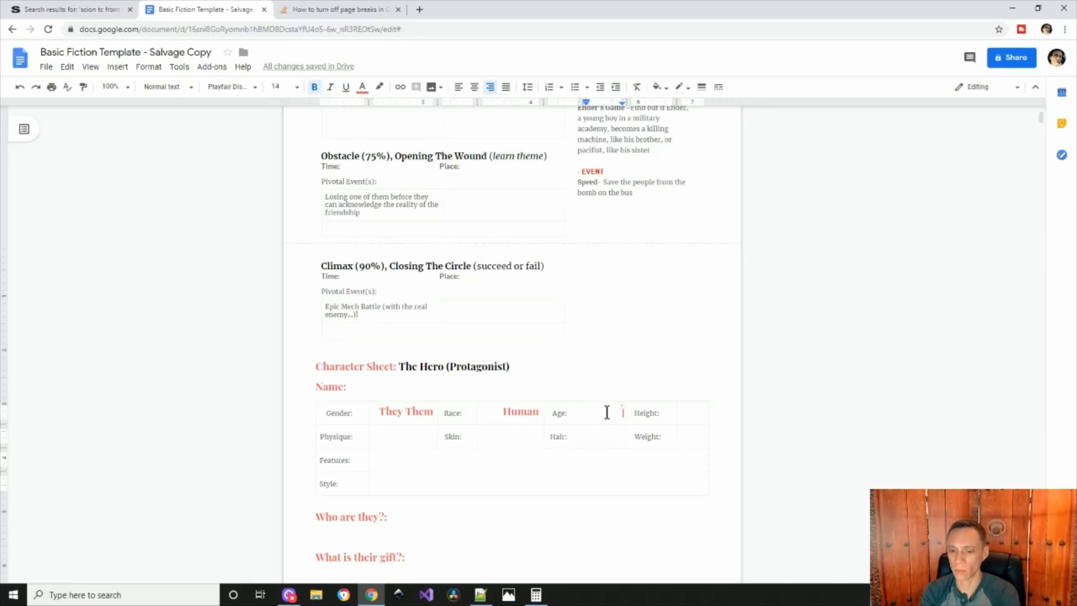
type("17")
key("Tab")
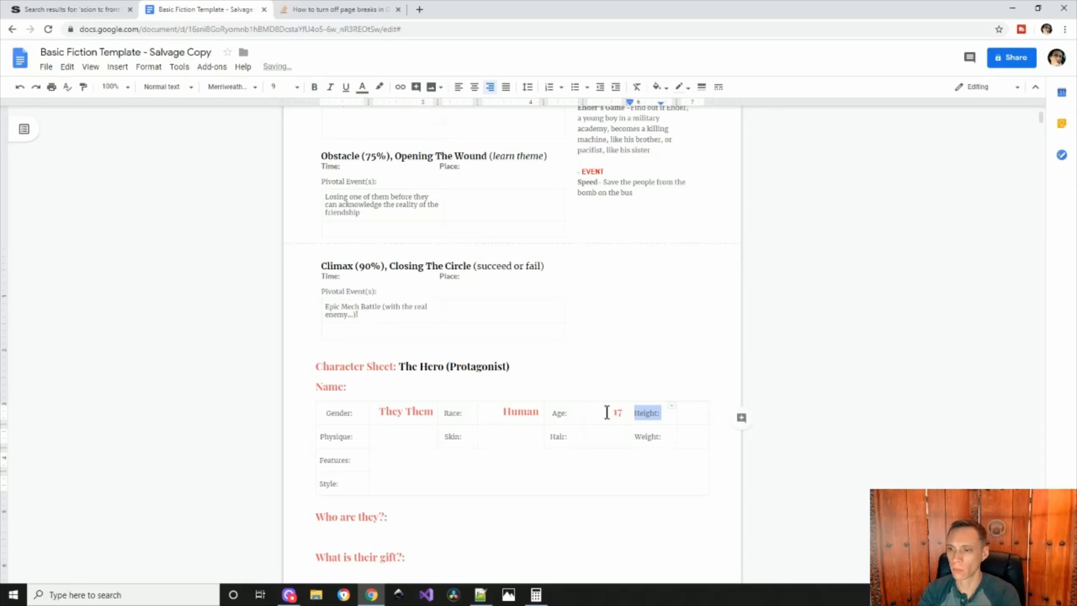
key("Tab")
type("5'8")
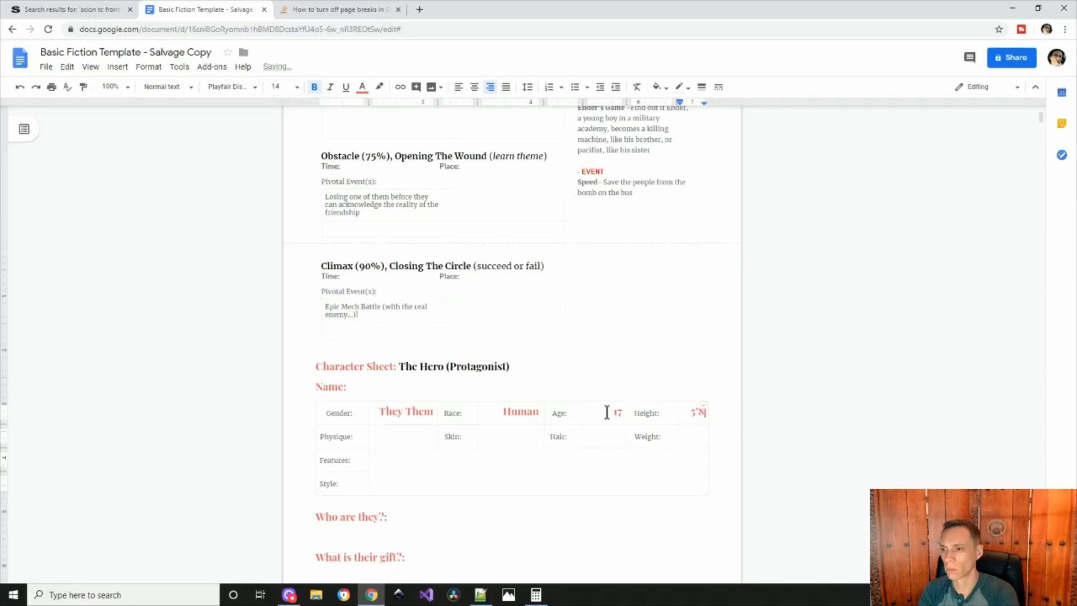
type("\"")
Step: Fill in the Hero's physique as "Athletic", skin as "Pale" and hair as "Pale"
key("Tab")
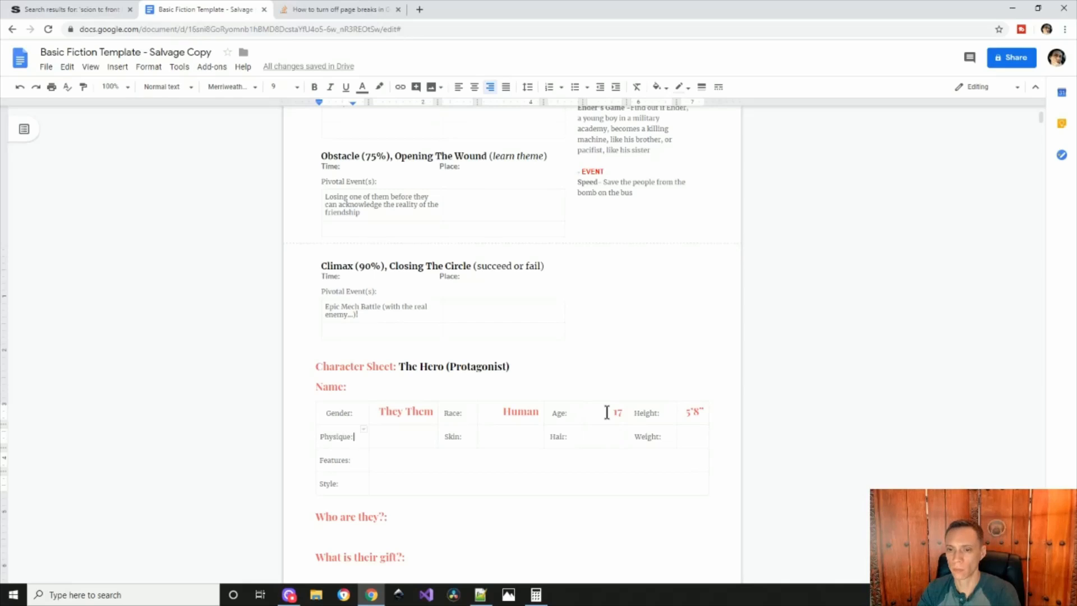
key("Tab")
type("Athletic")
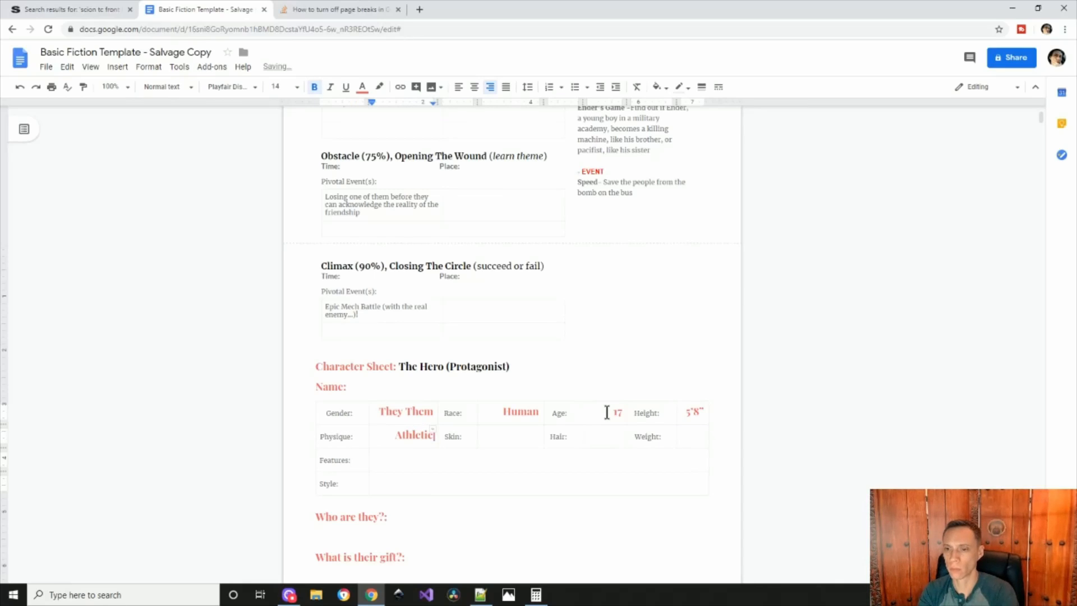
key("Tab")
key("Tab")
type("Pale")
key("Tab")
key("Tab")
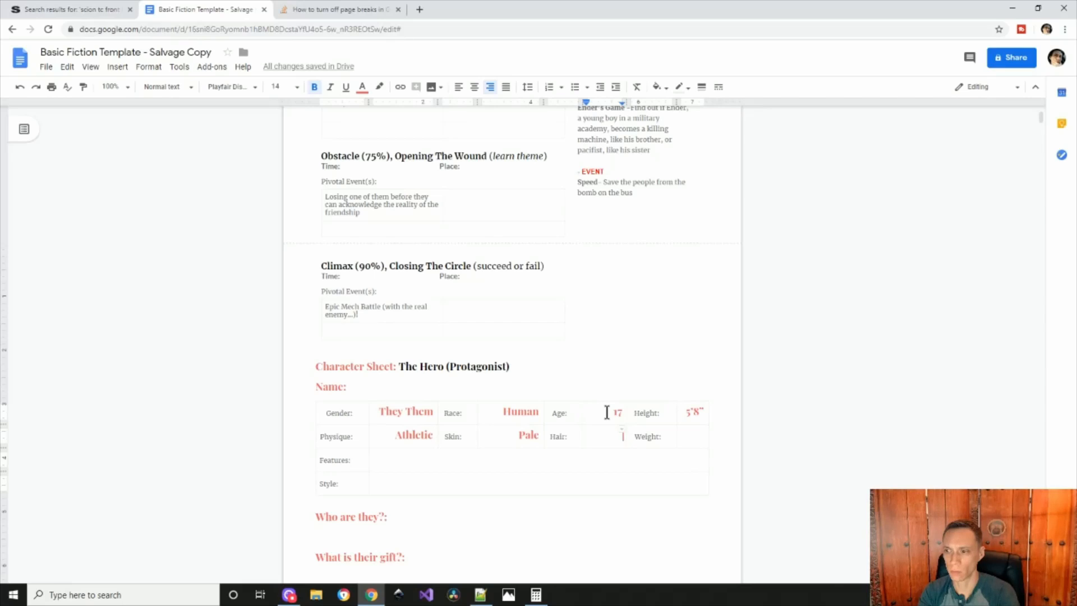
type("Pale")
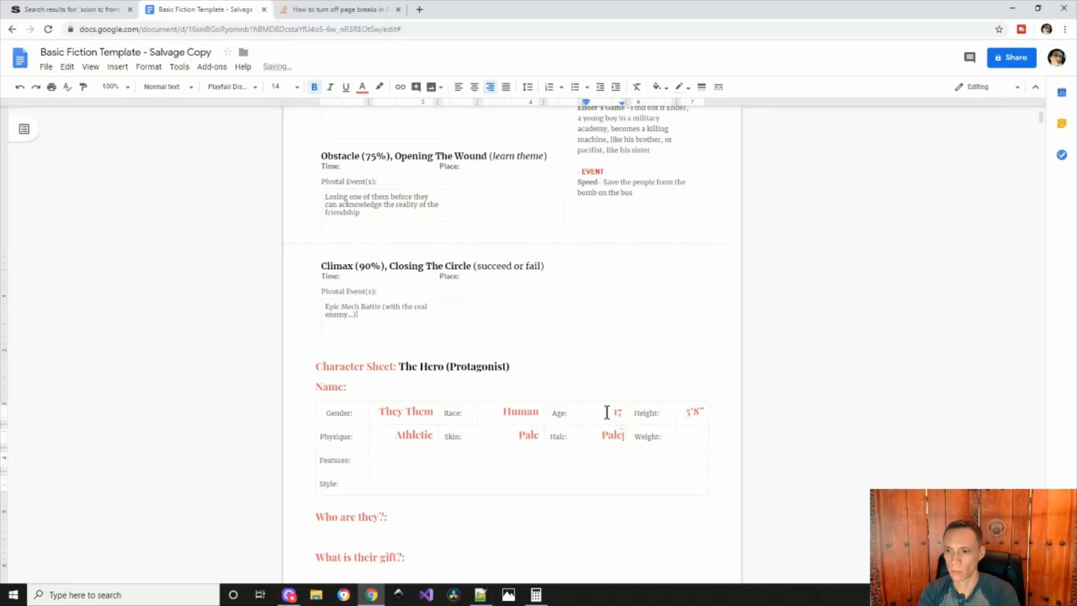
Step: Set the Hero's weight to 160 in the character sheet
key("Tab")
key("Tab")
type("1")
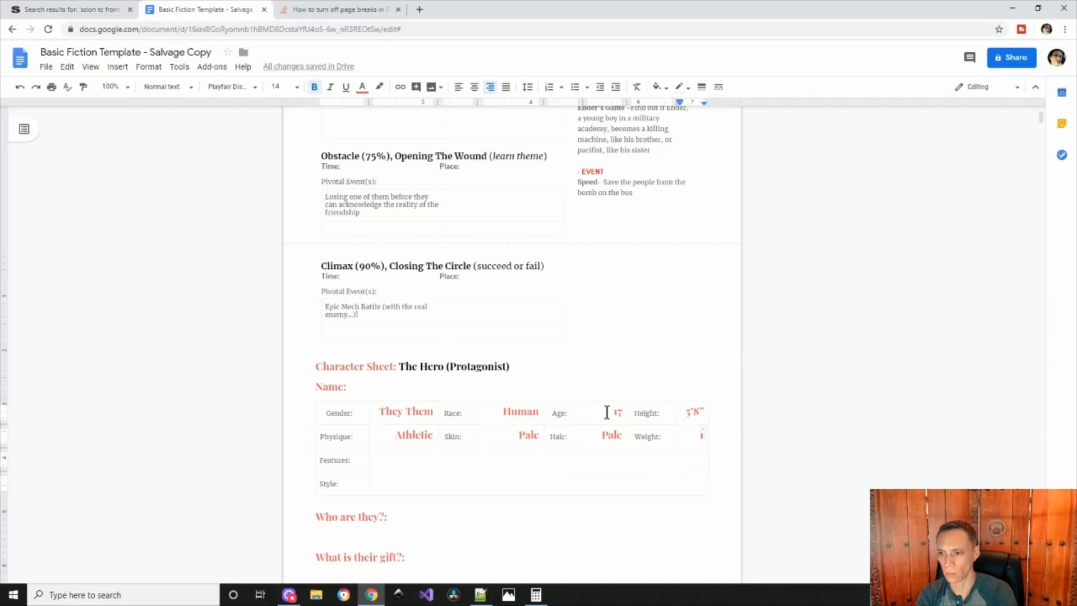
type("60")
Step: Begin the Hero's features with "No eye sockets at birth. Now a has a single wet-tech eye and an eyepatch (this will change in book 1)"
key("Tab")
key("Tab")
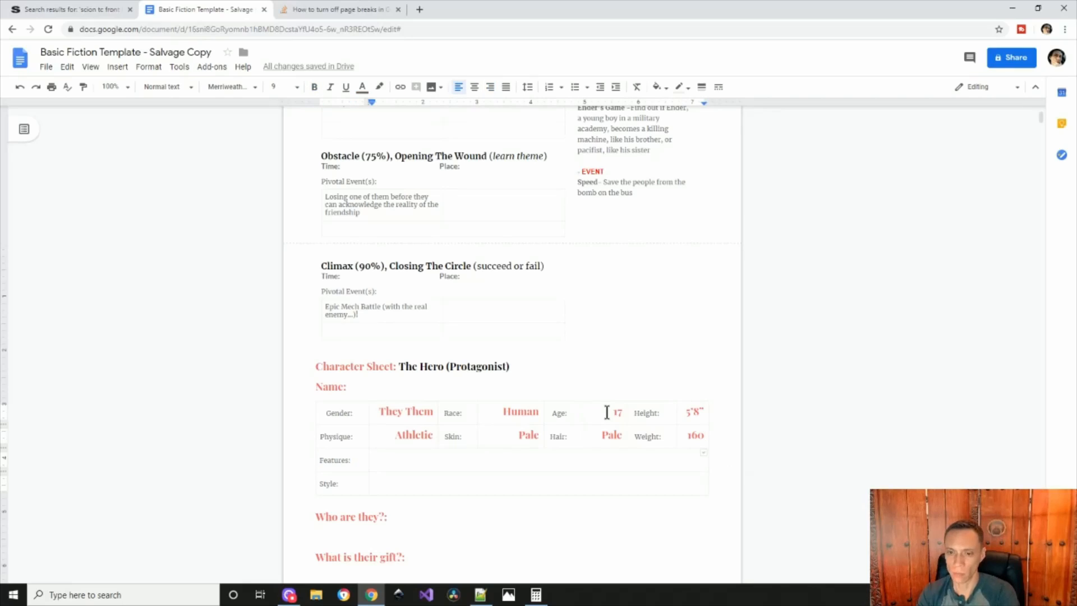
type("No eye")
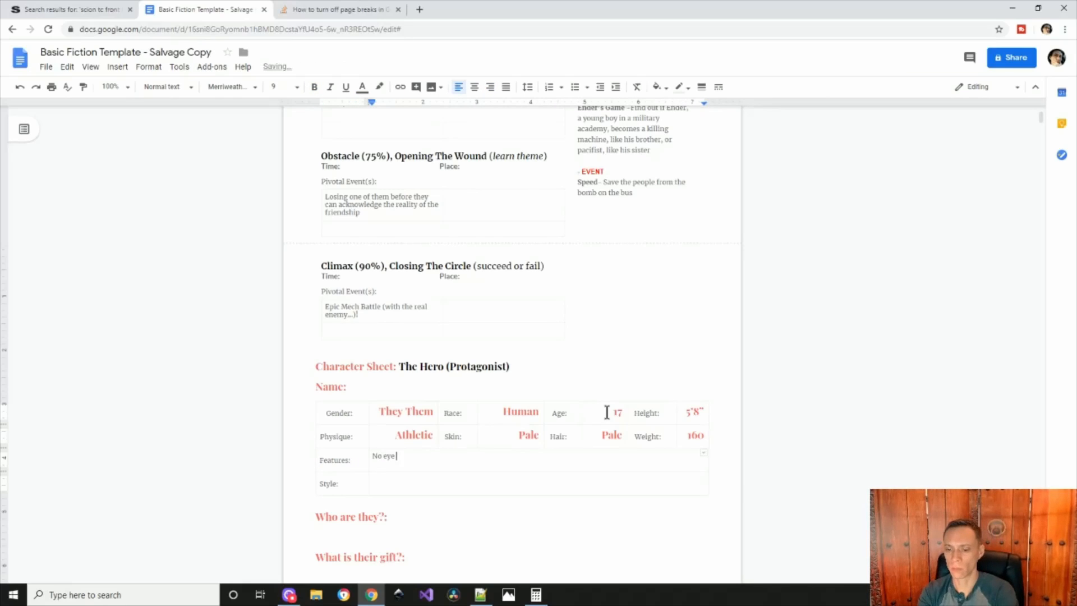
type(" sockets at birth. Now a has a single ")
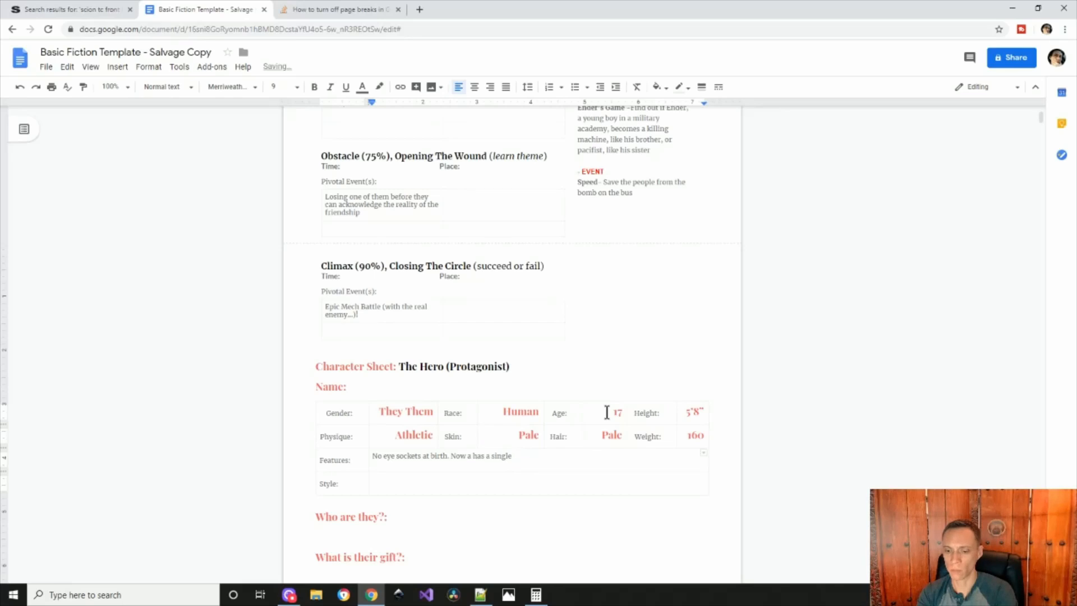
type("wet-tech eye and an eyepatch")
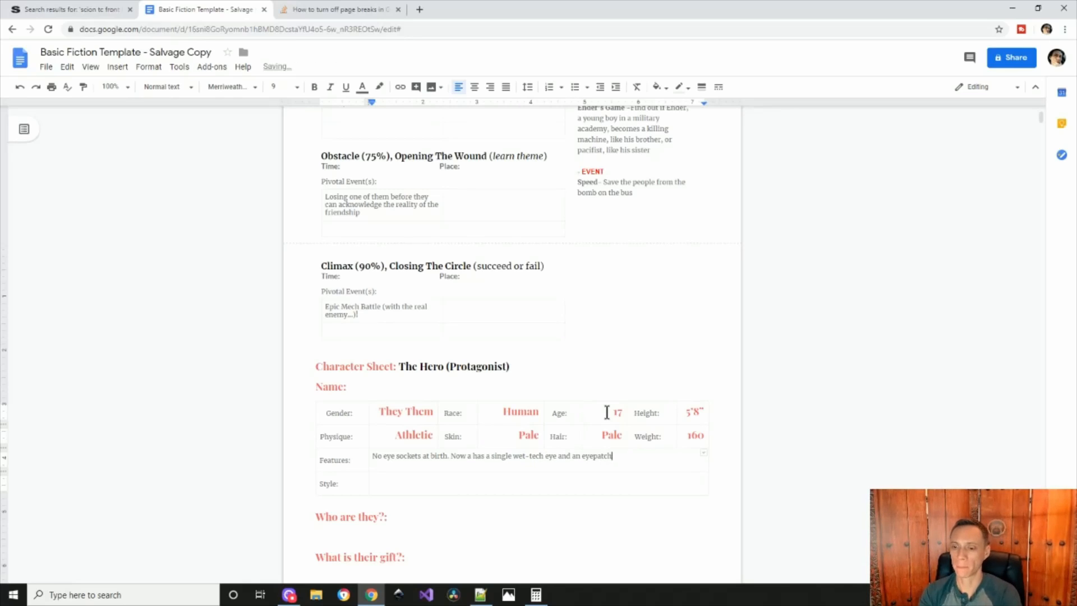
type(" (this will change in book 1,")
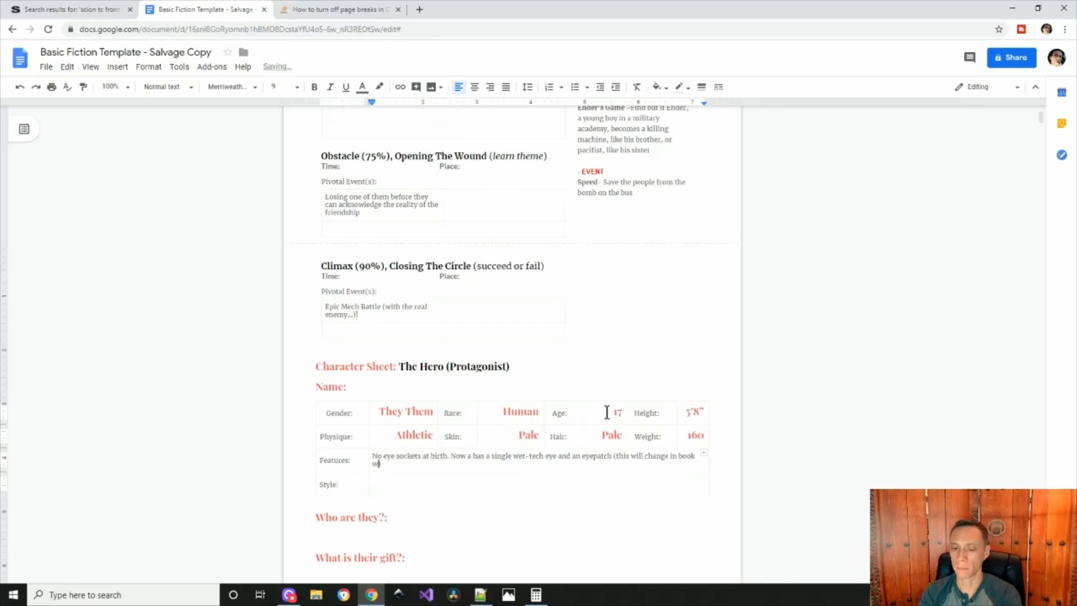
Step: Append to Features: "Start book 1 with regular hand, but loses those to an acid bath and gets them replaced with metallic blue swiss-army knives"
type(" Star")
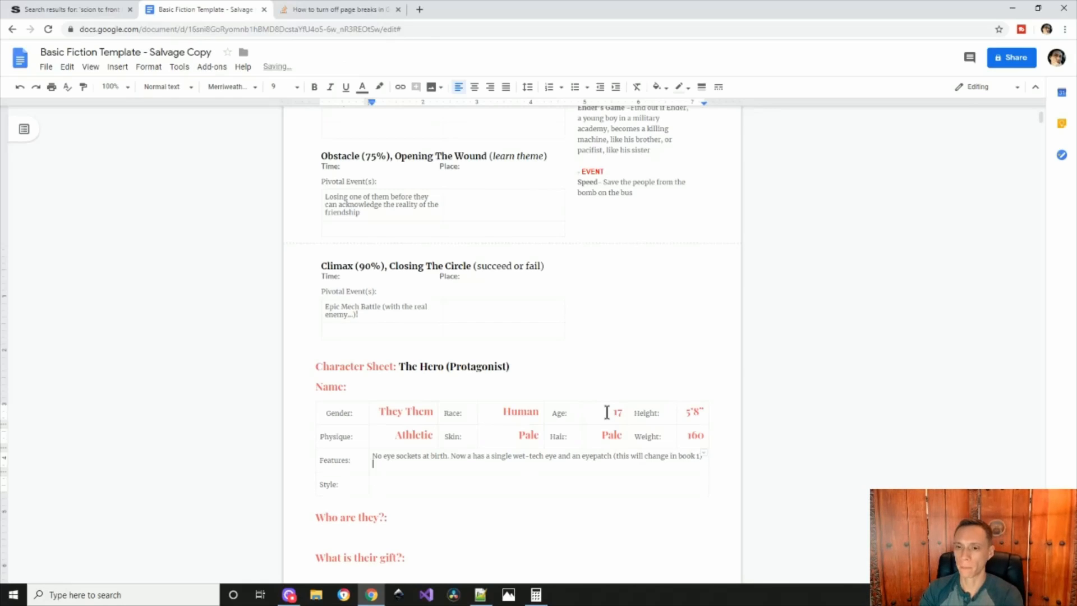
type("t book 1 with regular h")
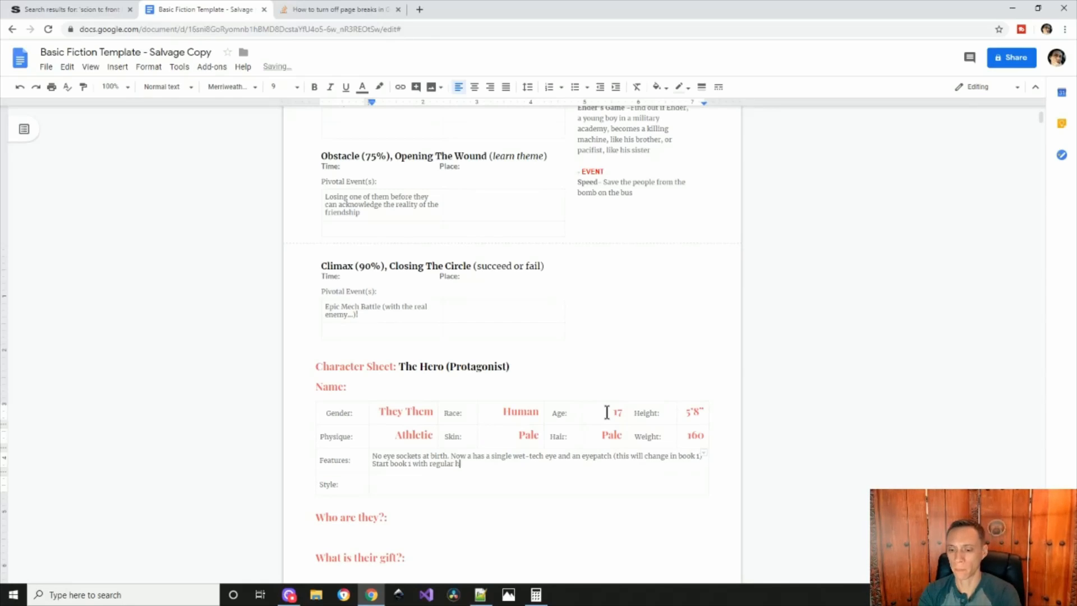
type("and, but loses the")
type("se")
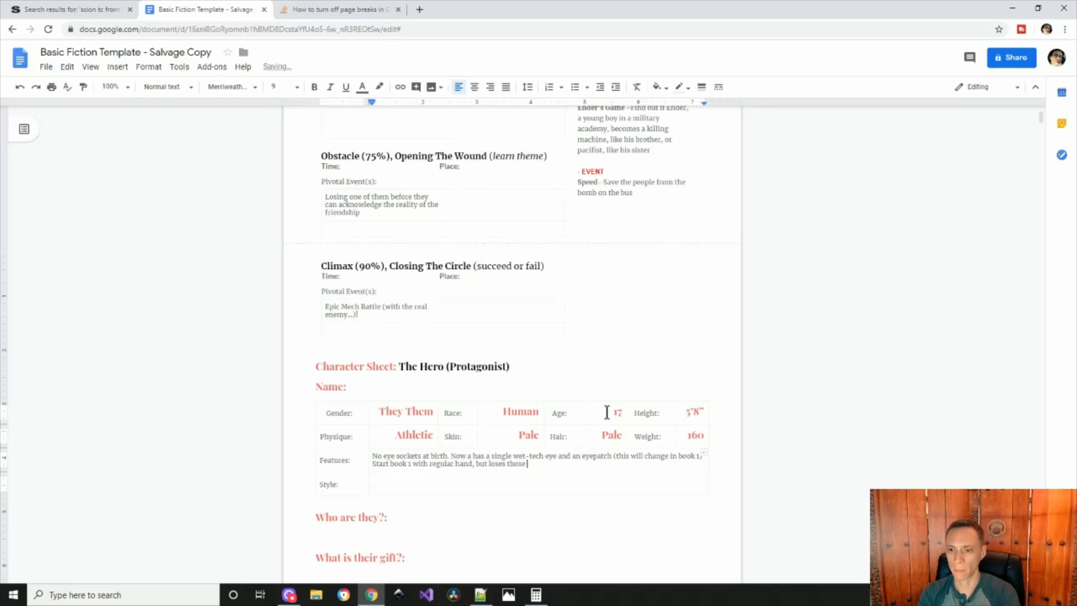
type(" to an acid bath and")
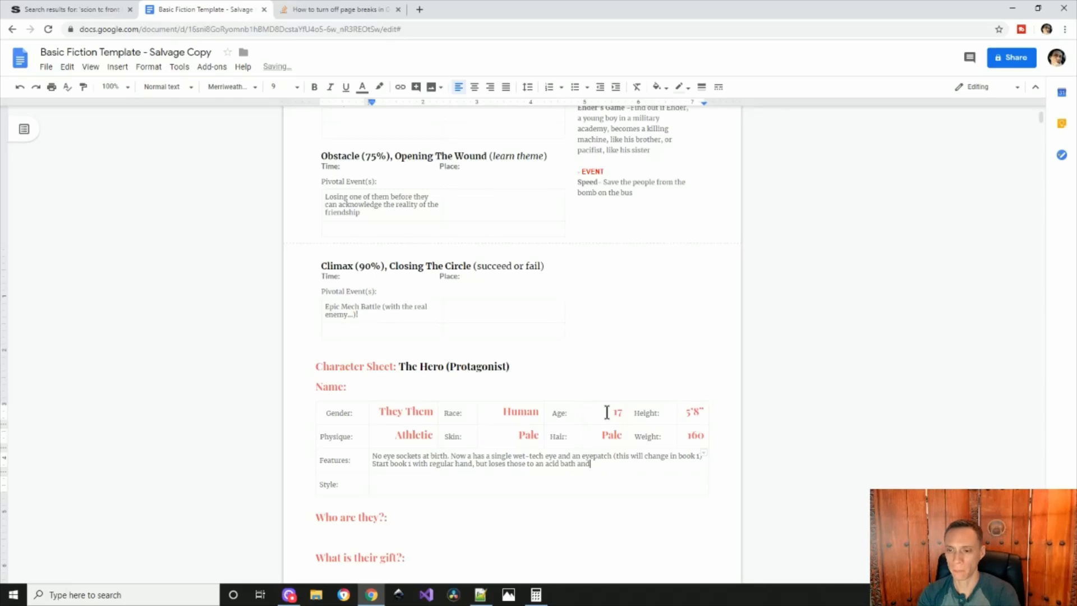
type(" gets them replaced with")
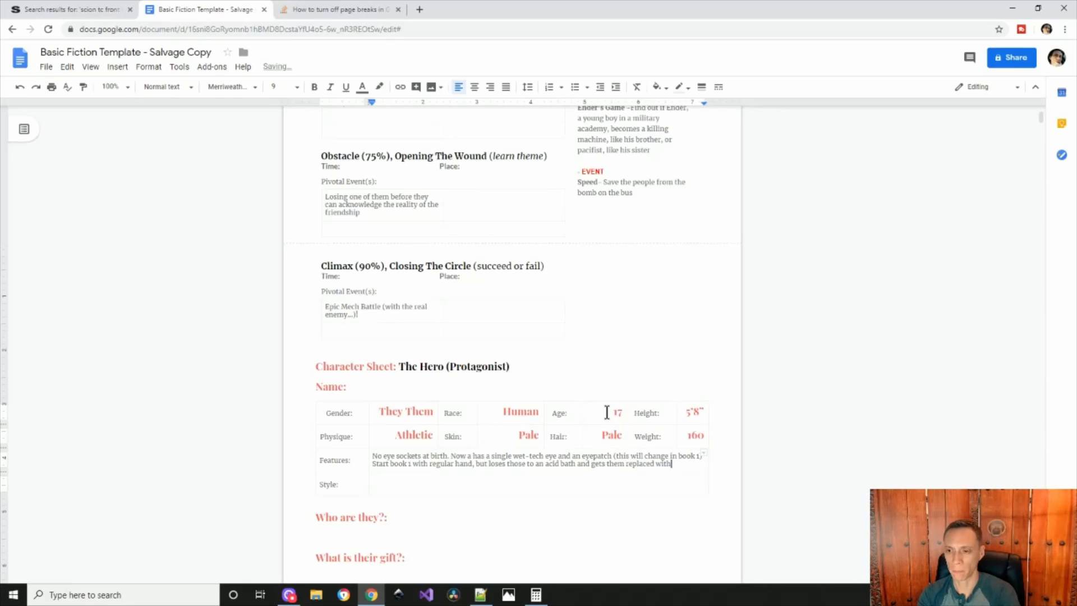
type(" metallic blue")
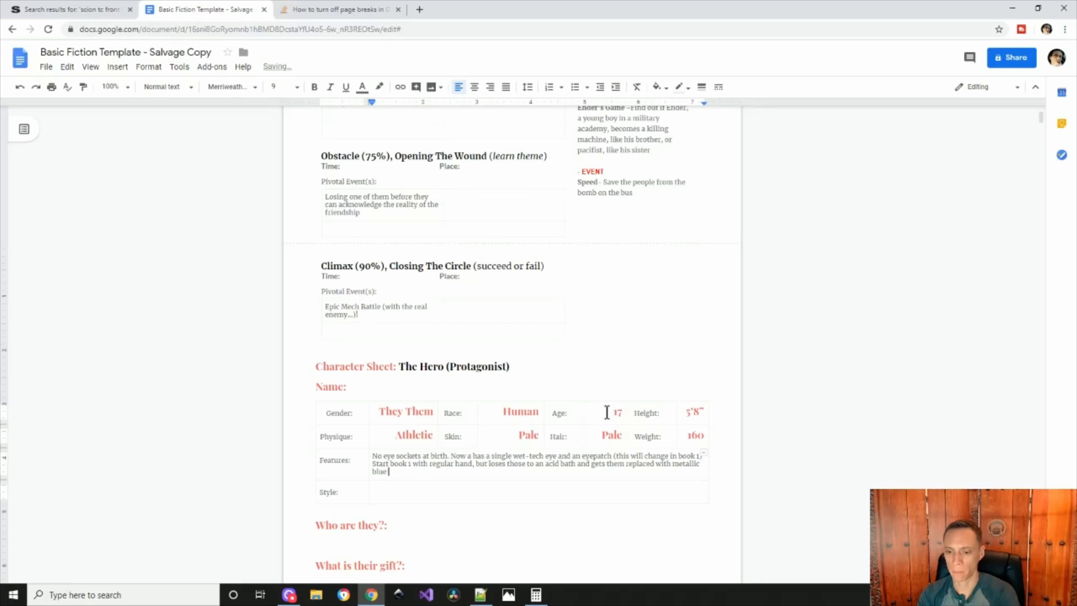
type(" swiss-army knives")
Step: Fill in the style as "Sarah Conner X Naruto X Pigpen" and "Who are they?" as "a loner scrounger and the best mech pilot in the west"
key("Tab")
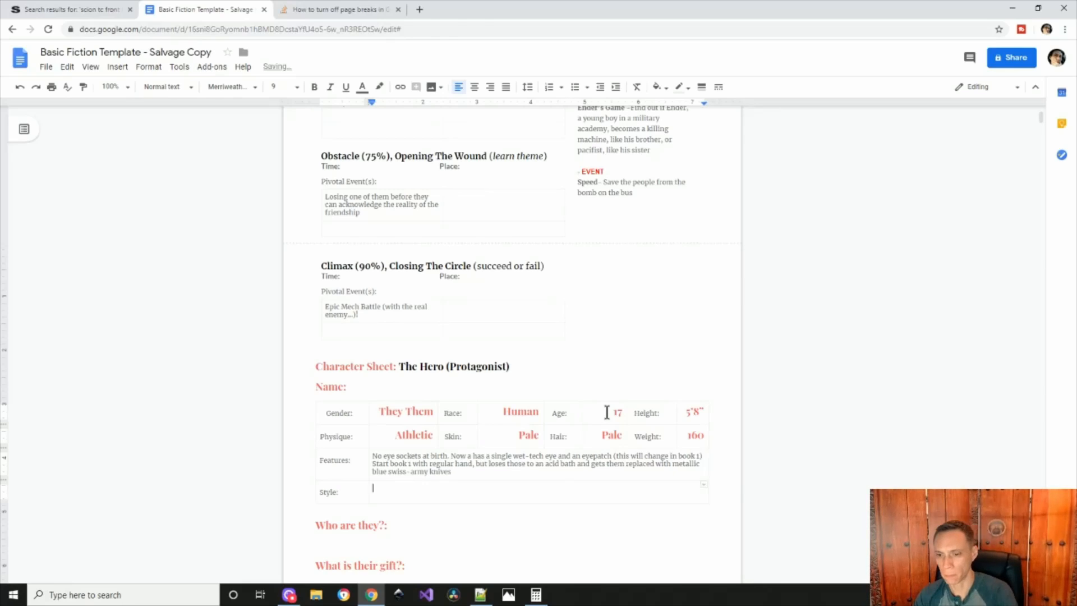
type("a loner mech pilot")
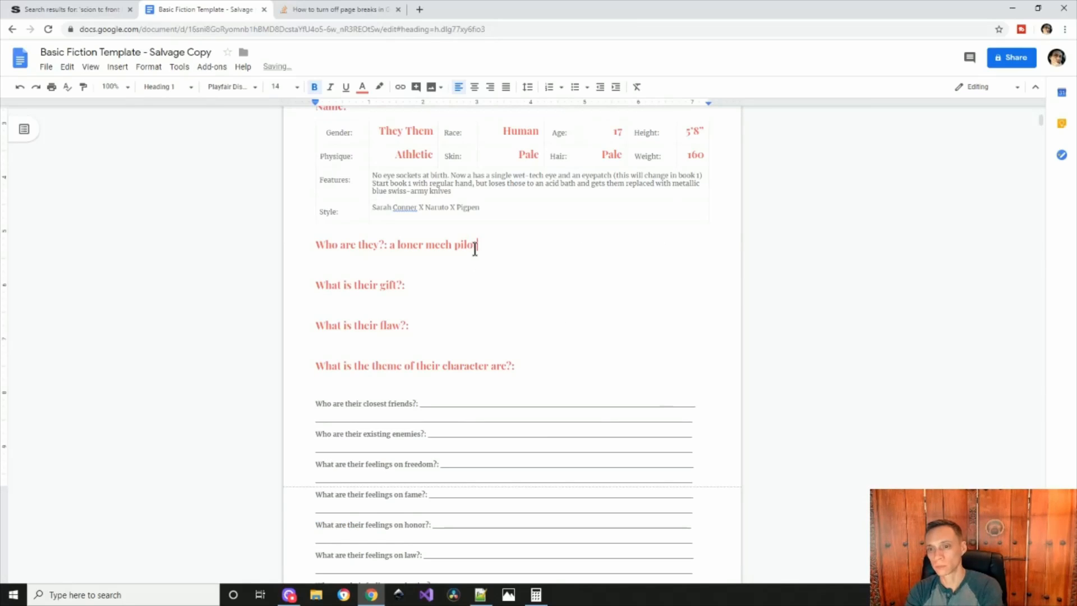
key("BackSpace")
key("BackSpace")
key("BackSpace")
key("BackSpace")
key("BackSpace")
key("BackSpace")
key("BackSpace")
key("BackSpace")
key("BackSpace")
key("BackSpace")
type("scroun")
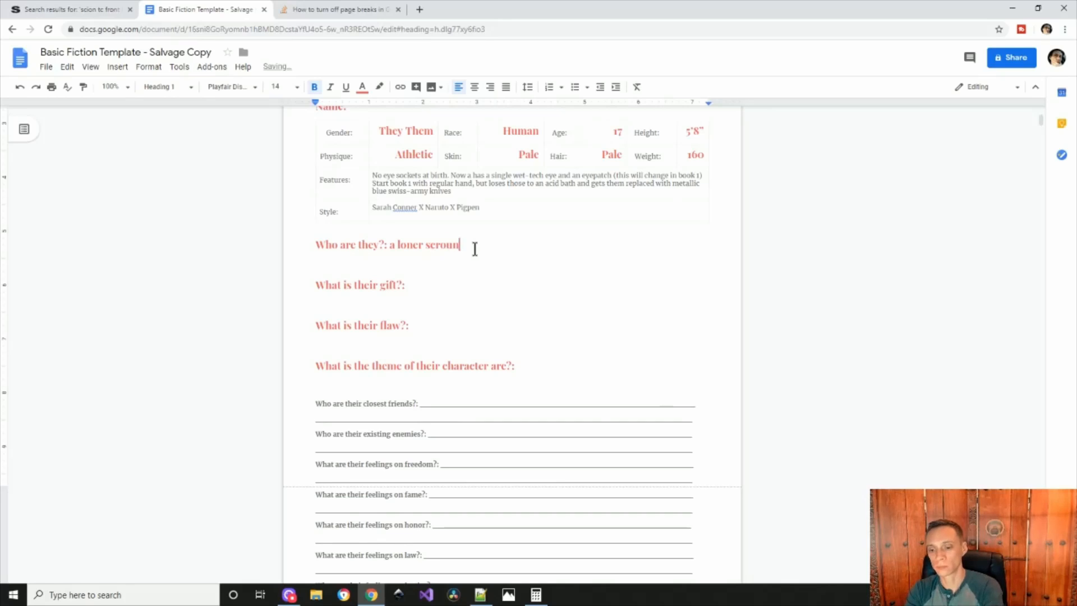
type("ger and the best mech pilot ")
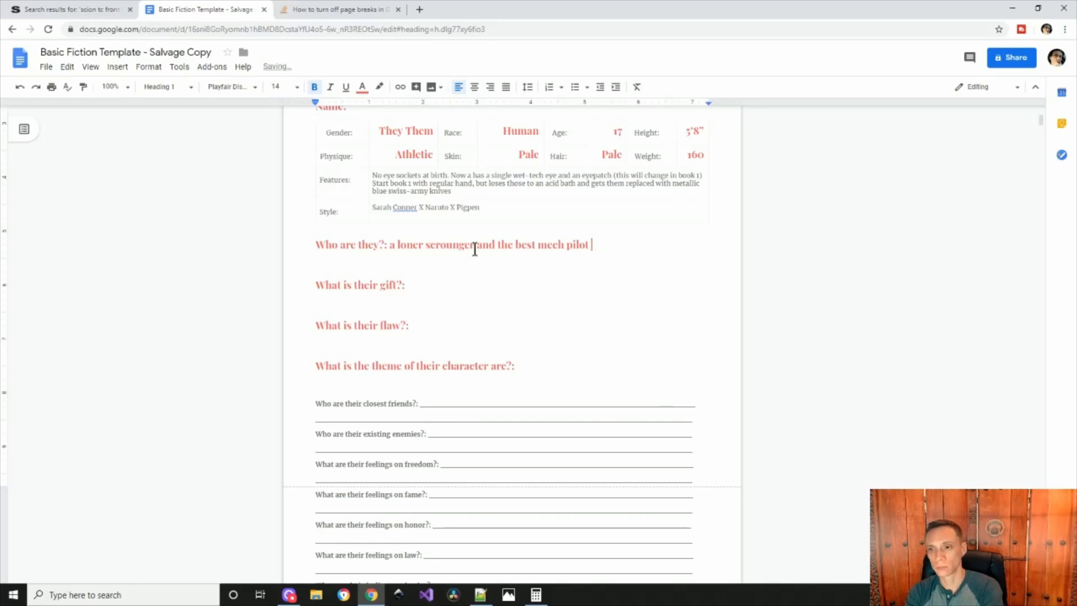
type("in the west")
Step: Answer "What is their gift?" with "they are a super soldier and espionage expert, they just don't know it"
left_click(467, 290)
type("they are a ")
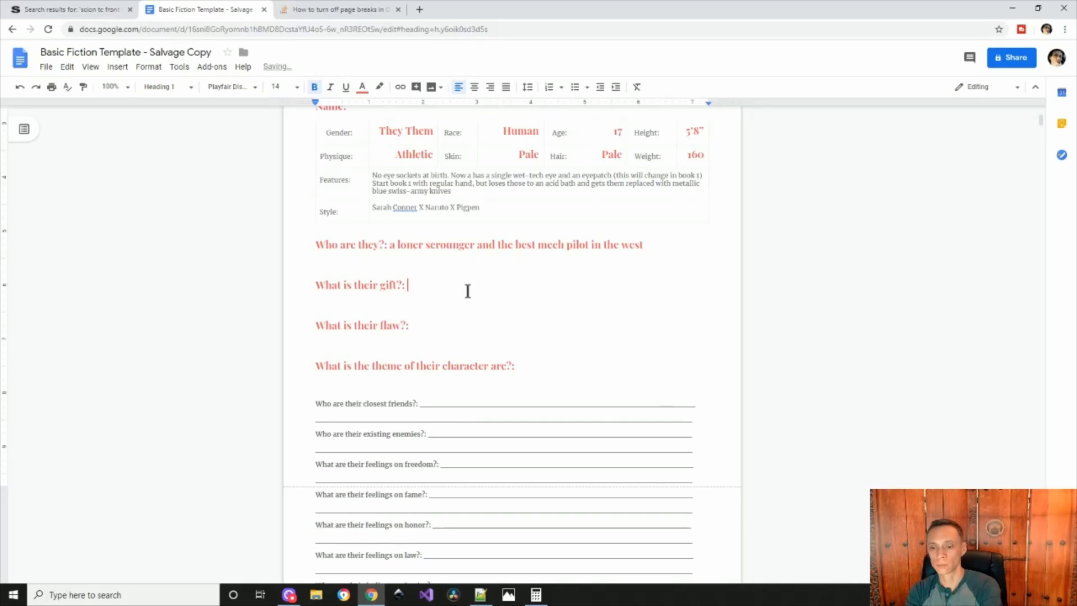
type("super soldier and espio")
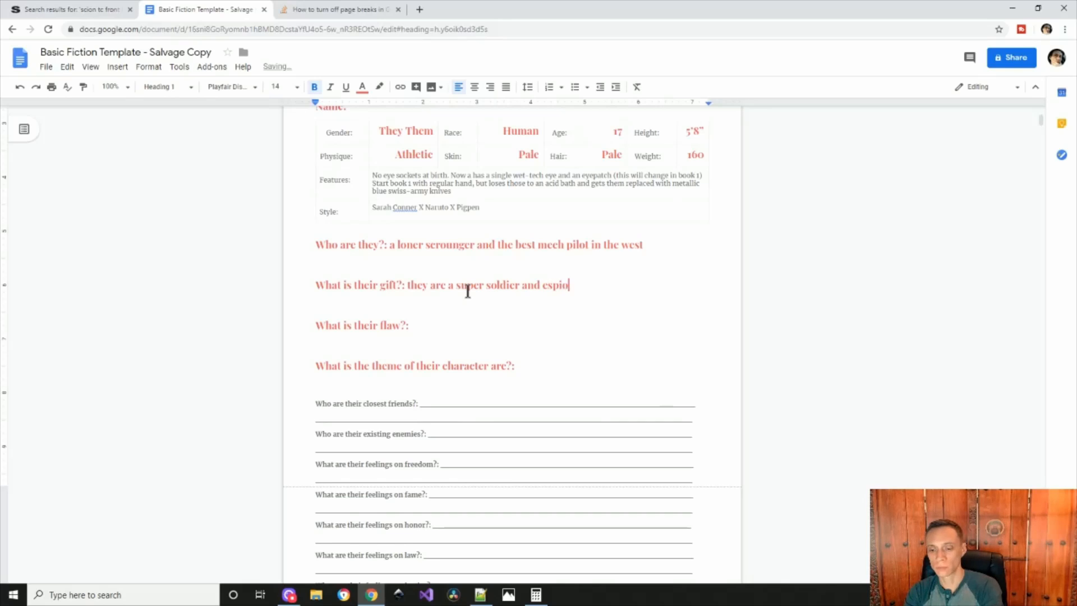
type("nage expert, they just don't know it")
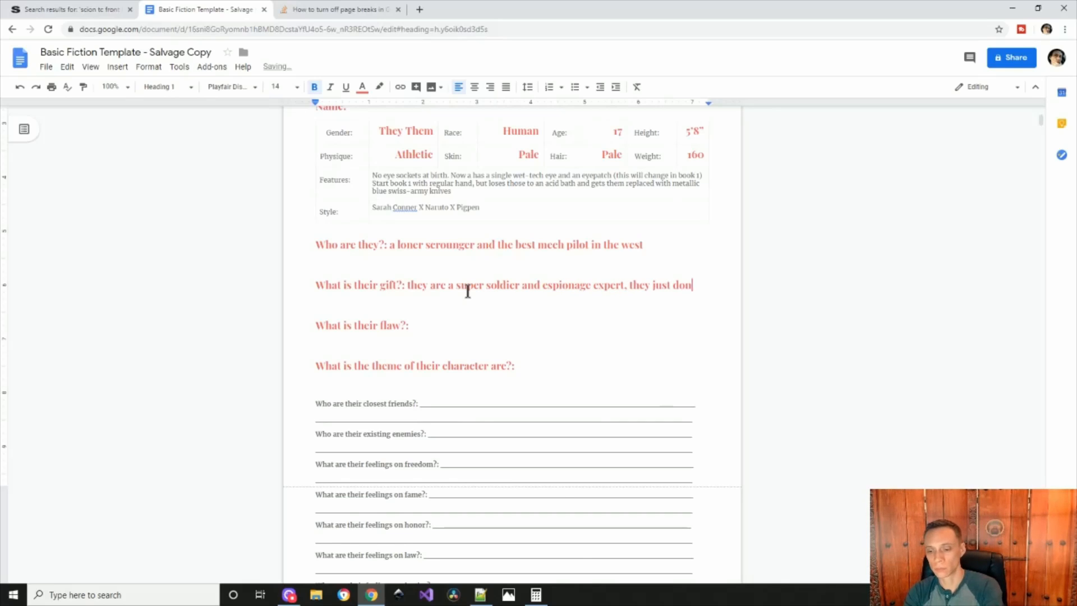
Step: Answer "What is their flaw?" with "they are a total dick (a young hot head who thinks they have all the answers)"
key("Down")
key("Down")
key("Down")
key("Up")
key("End")
type("they are a ")
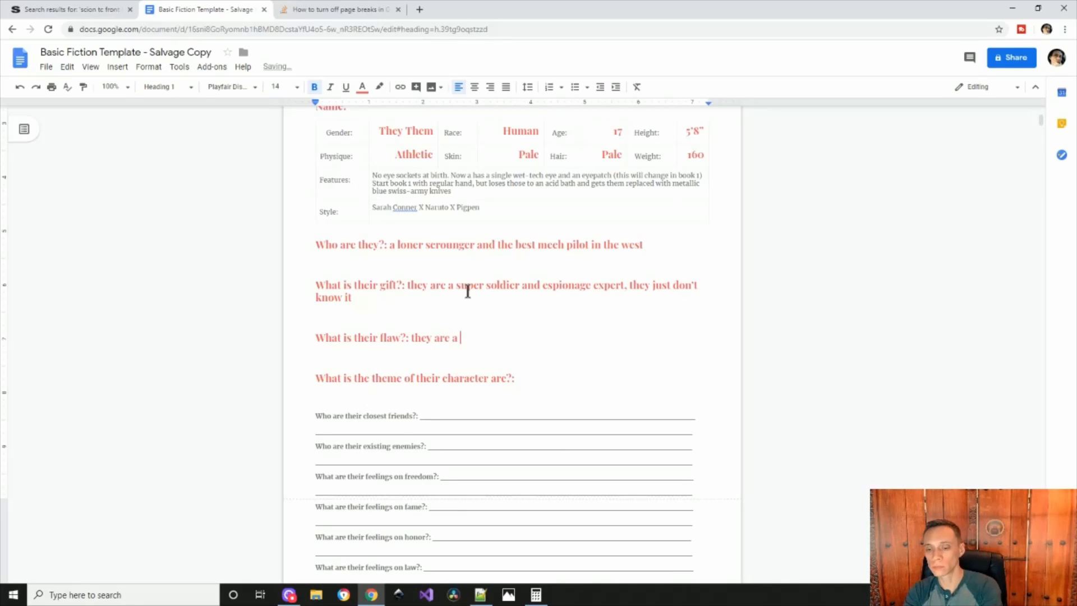
type("total dick (a ")
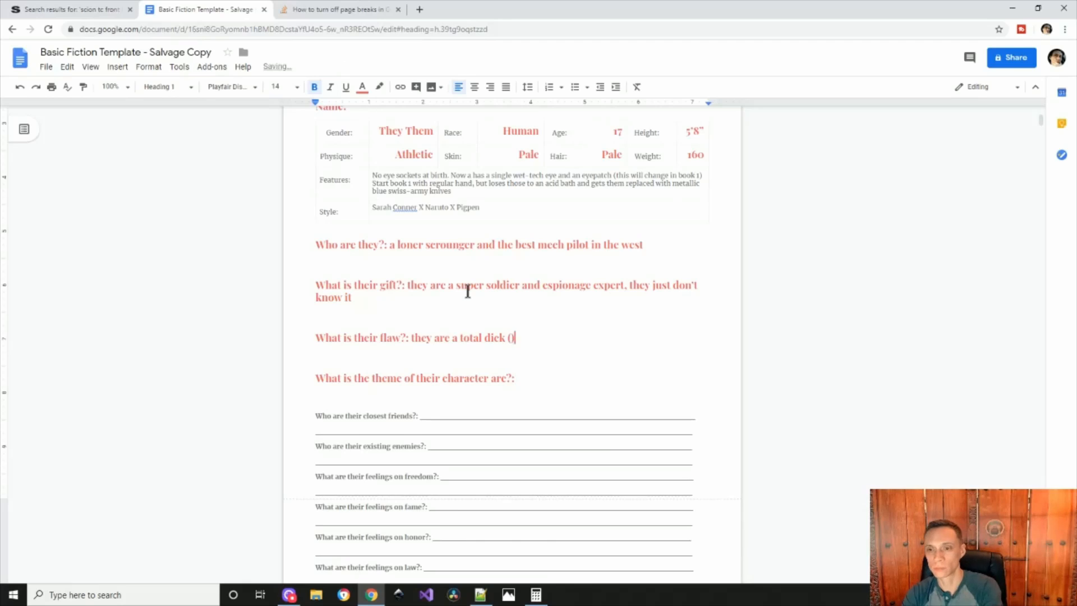
type("young hot head who thinks")
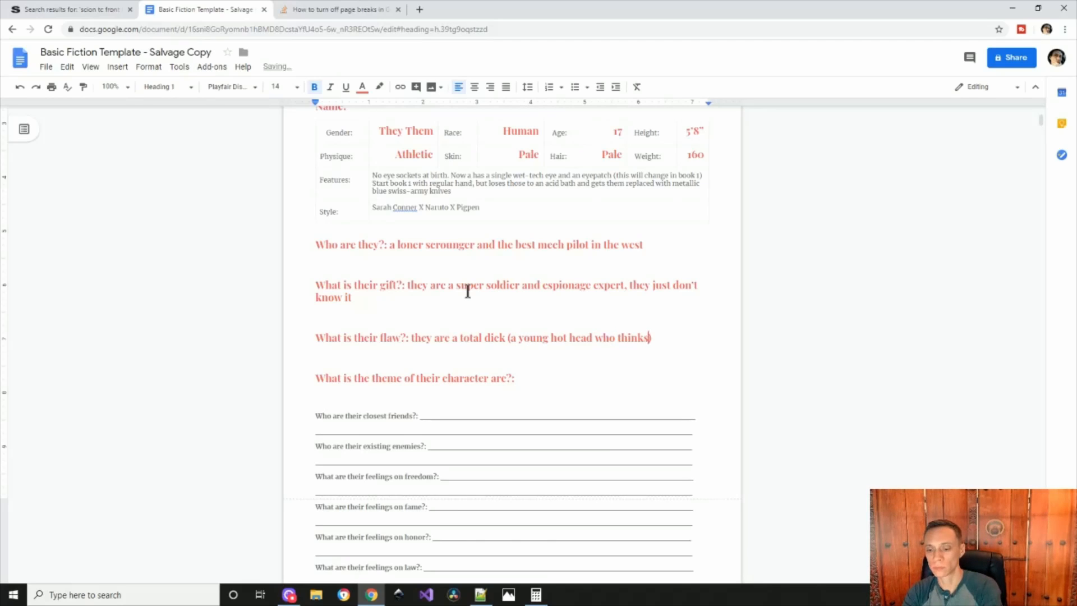
type(" they have all the answers)")
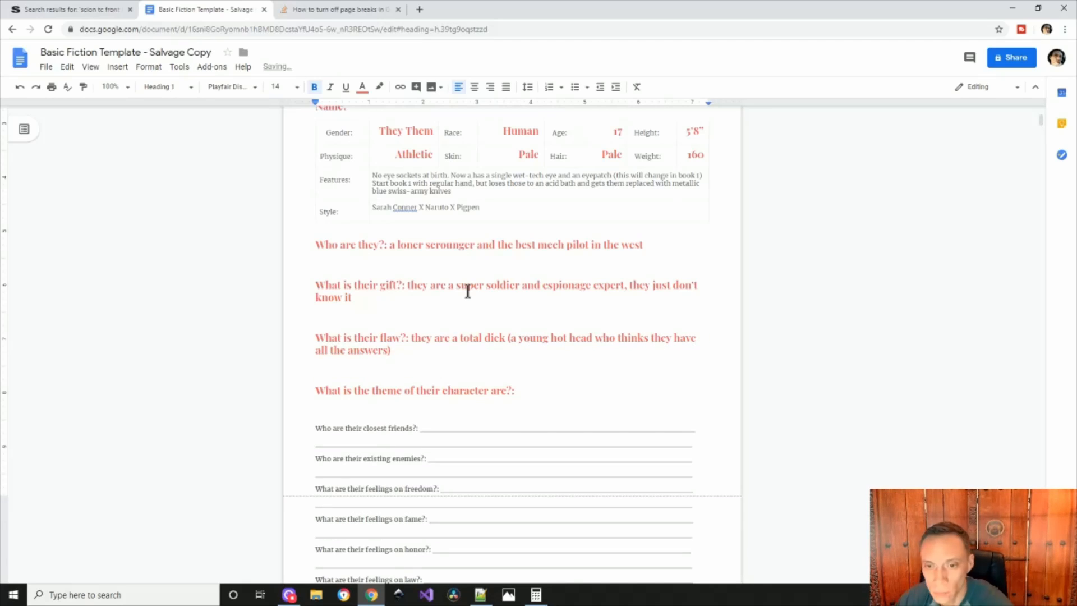
Step: Enter "turns out I can't do this on my own." as the theme of the Hero's character
left_click(540, 391)
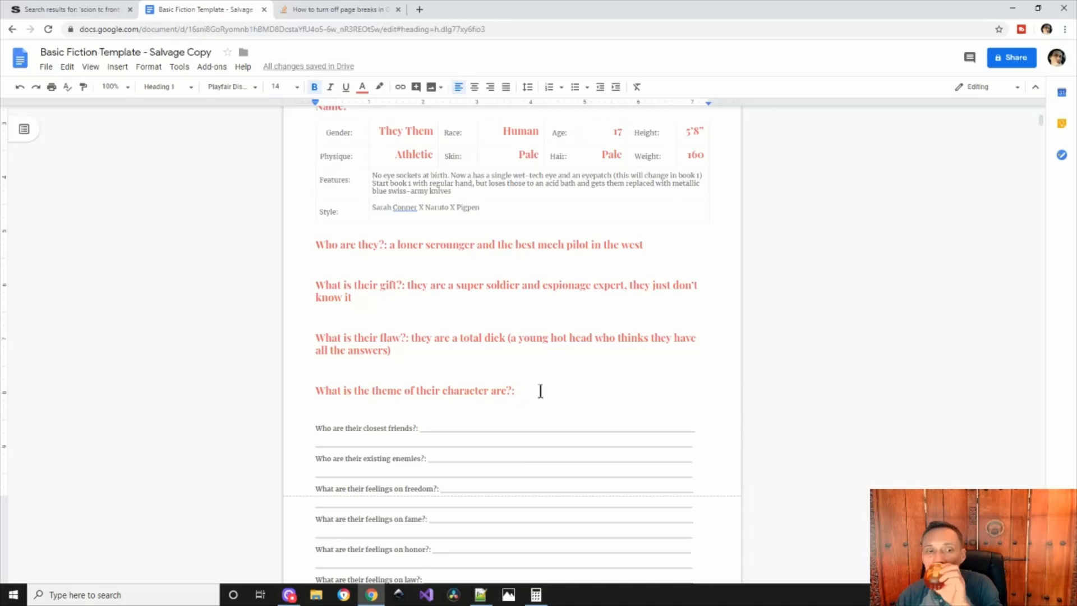
type("out I can't so this on my own.")
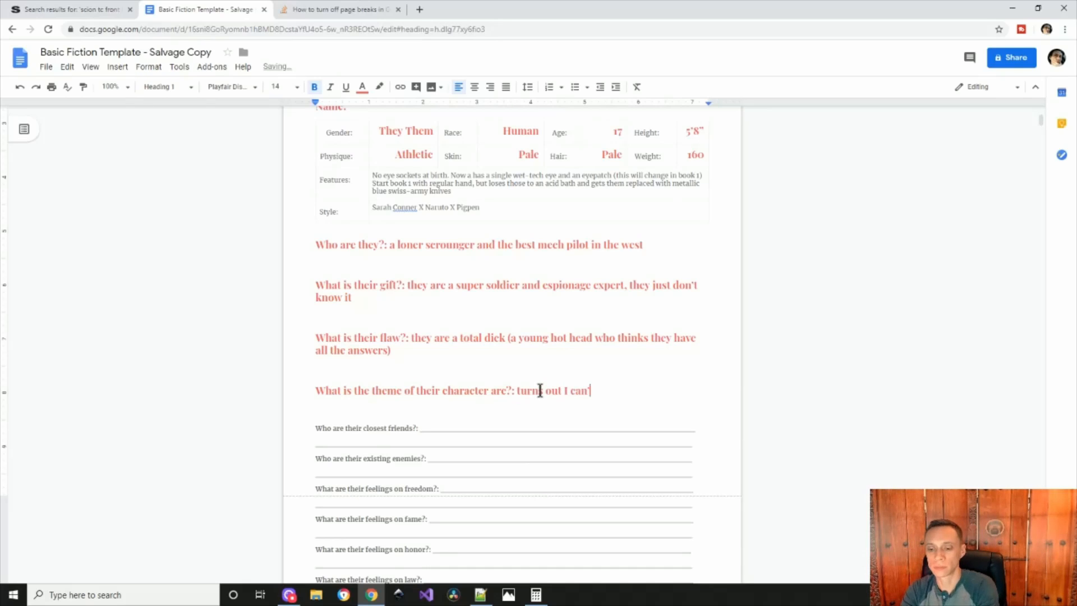
left_click(601, 391)
key("BackSpace")
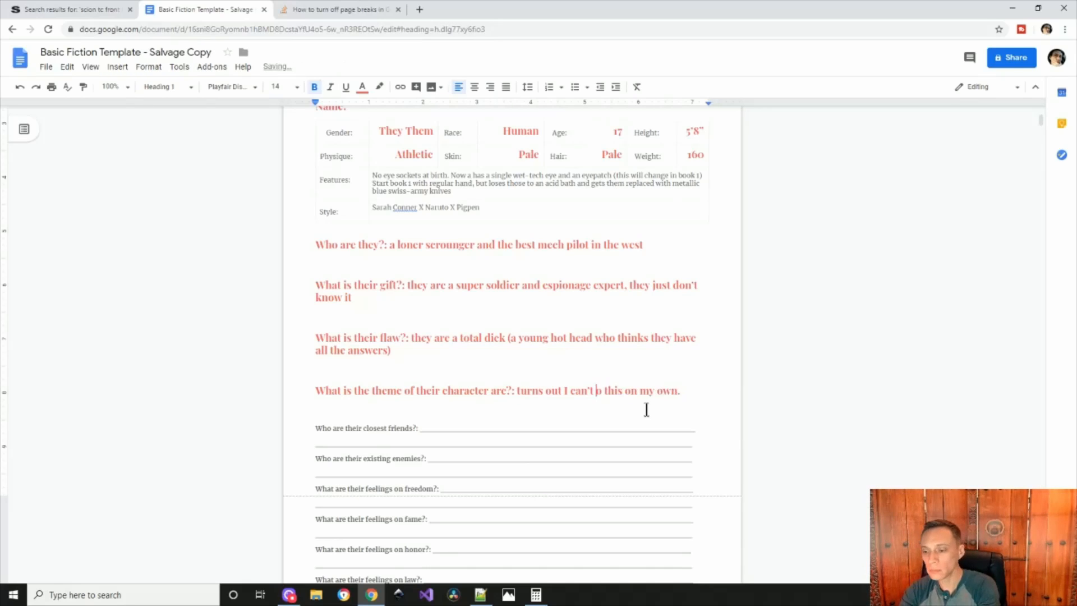
type("d")
left_click(442, 429)
type("Yosh")
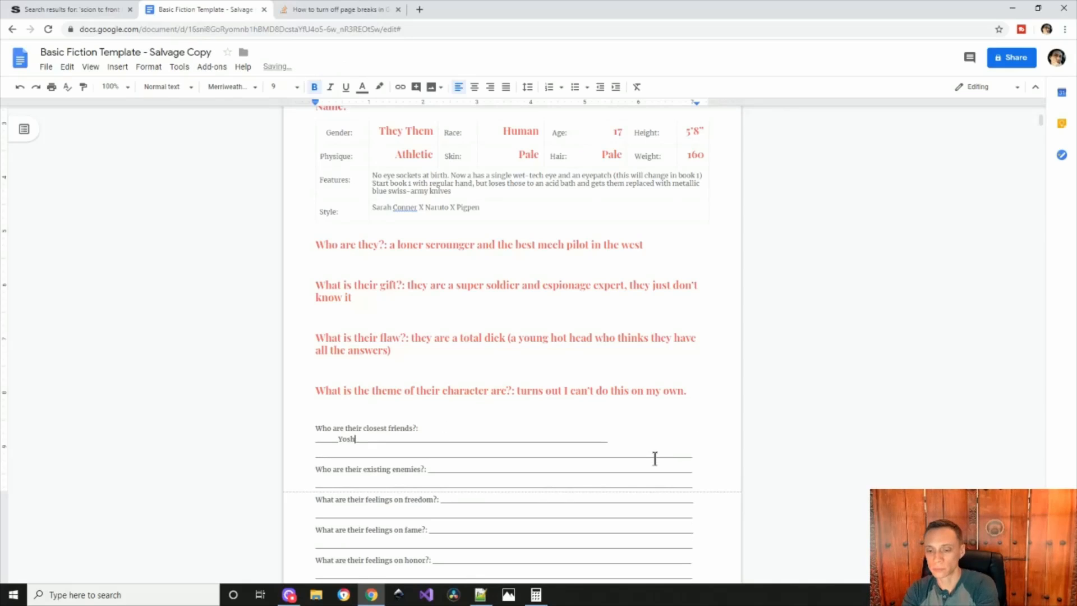
key("BackSpace")
key("BackSpace")
key("BackSpace")
key("BackSpace")
key("BackSpace")
key("BackSpace")
key("BackSpace")
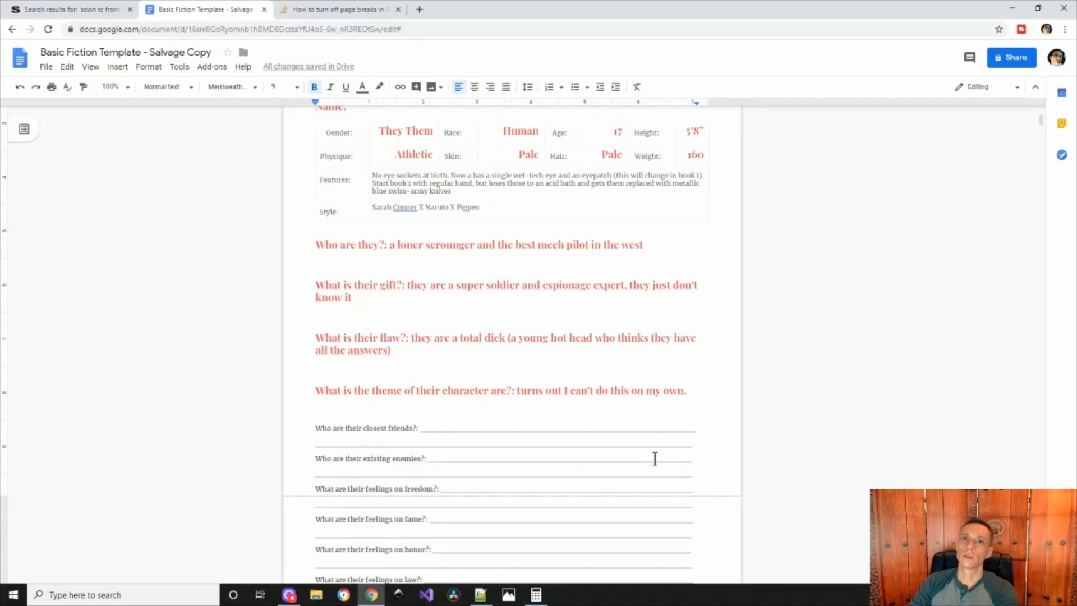
Step: Fill the answer line of "Who are their closest friends?" with a long run of random filler letters
type("a;sldkfjas;ldkfjas;dlfjkas;dlfjka asdflkj")
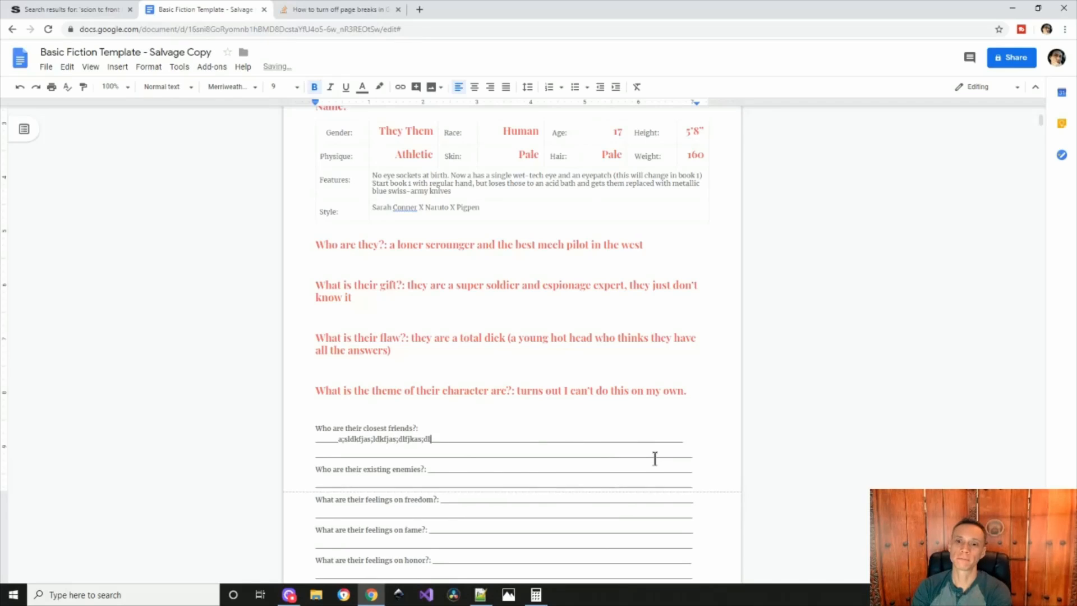
type(" sdflkj a")
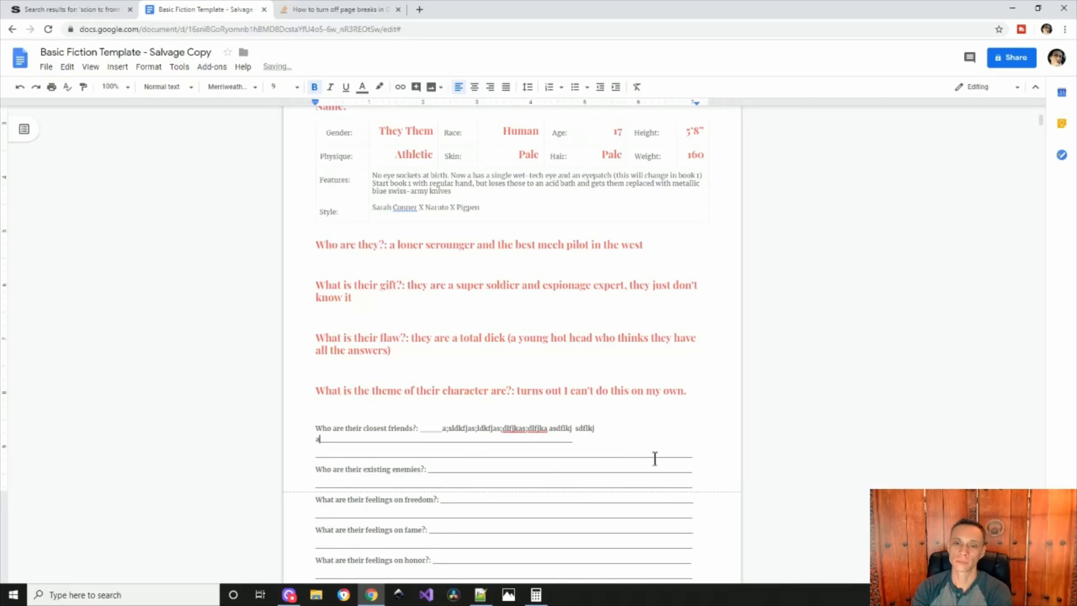
type("sd;fl kj;laskdf slkdj slkdj faslkdfj alskjdf asd")
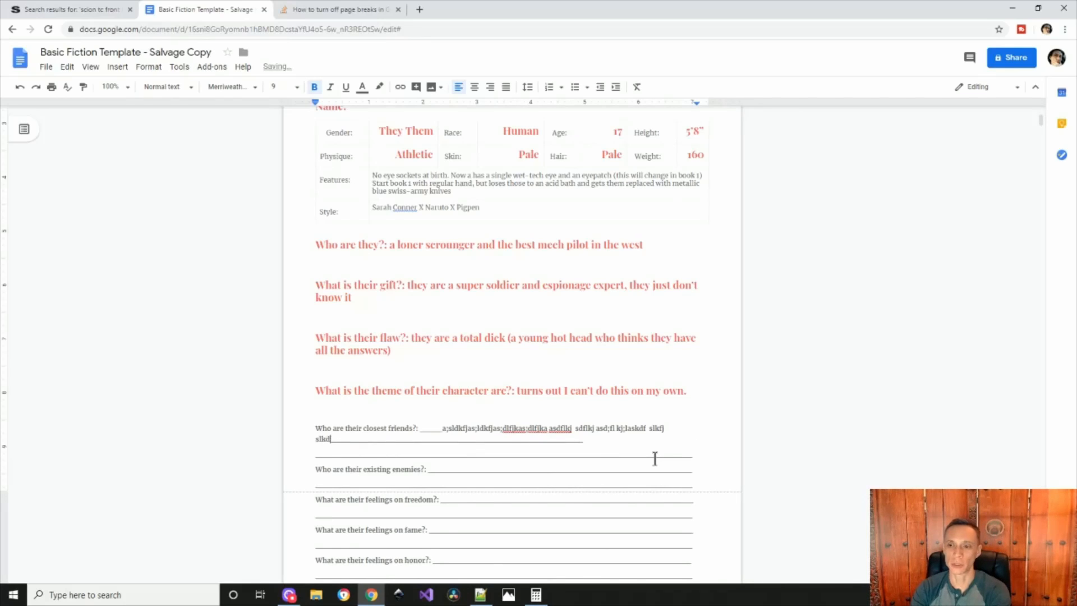
type(" aslkd jf a")
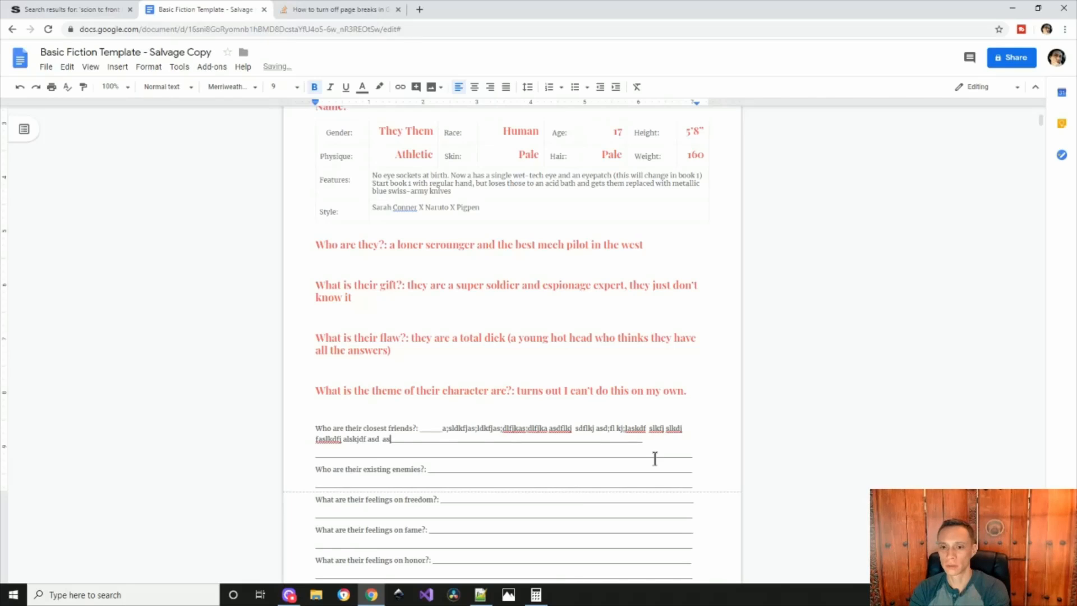
type("sdf ;asdflkj asdflk jasdf asdf asdf asd")
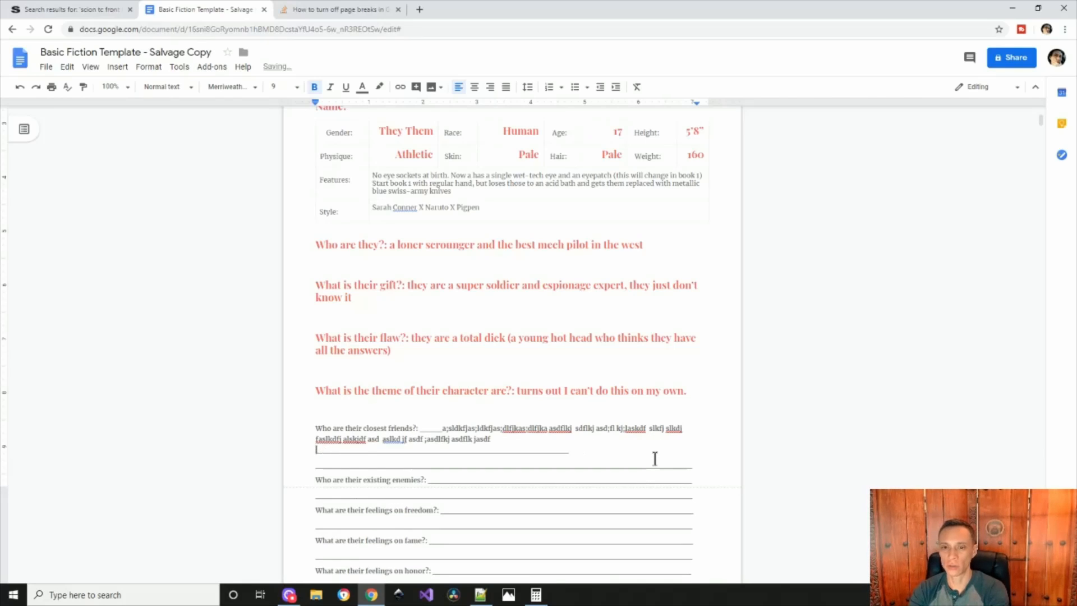
Step: Delete all the random filler letters from the answer line of "Who are their closest friends?"
key("BackSpace")
key("BackSpace")
key("BackSpace")
key("BackSpace")
key("BackSpace")
key("BackSpace")
key("BackSpace")
key("BackSpace")
key("BackSpace")
key("BackSpace")
key("BackSpace")
key("BackSpace")
key("BackSpace")
key("BackSpace")
key("BackSpace")
key("BackSpace")
key("BackSpace")
key("BackSpace")
key("BackSpace")
key("BackSpace")
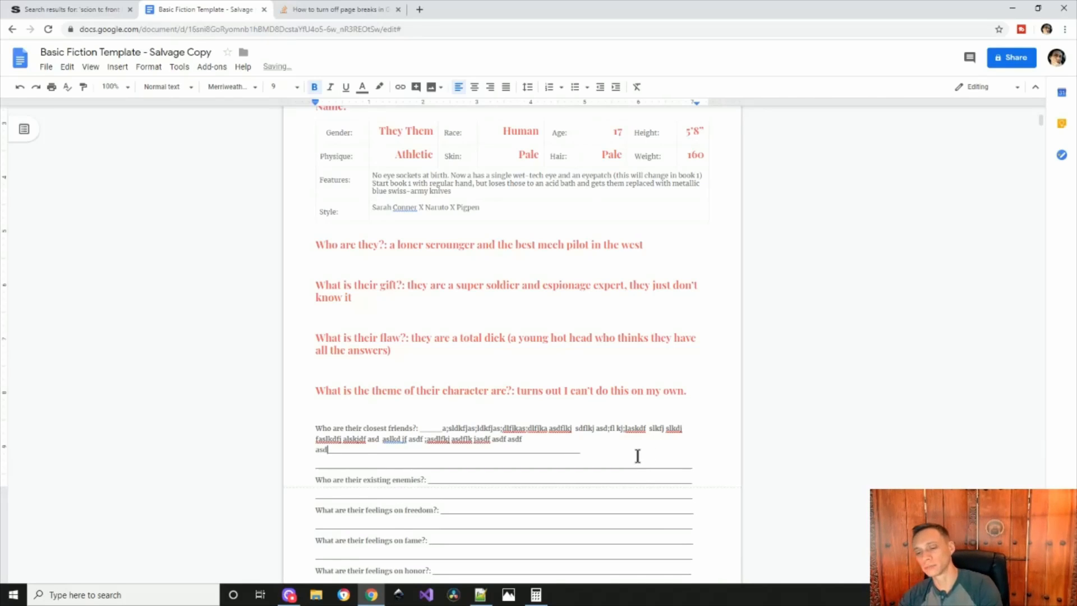
key("BackSpace")
key("BackSpace")
key("BackSpace")
key("BackSpace")
key("BackSpace")
key("BackSpace")
key("BackSpace")
key("BackSpace")
key("BackSpace")
key("BackSpace")
key("BackSpace")
key("BackSpace")
key("BackSpace")
key("BackSpace")
key("BackSpace")
key("BackSpace")
key("BackSpace")
key("BackSpace")
key("BackSpace")
key("BackSpace")
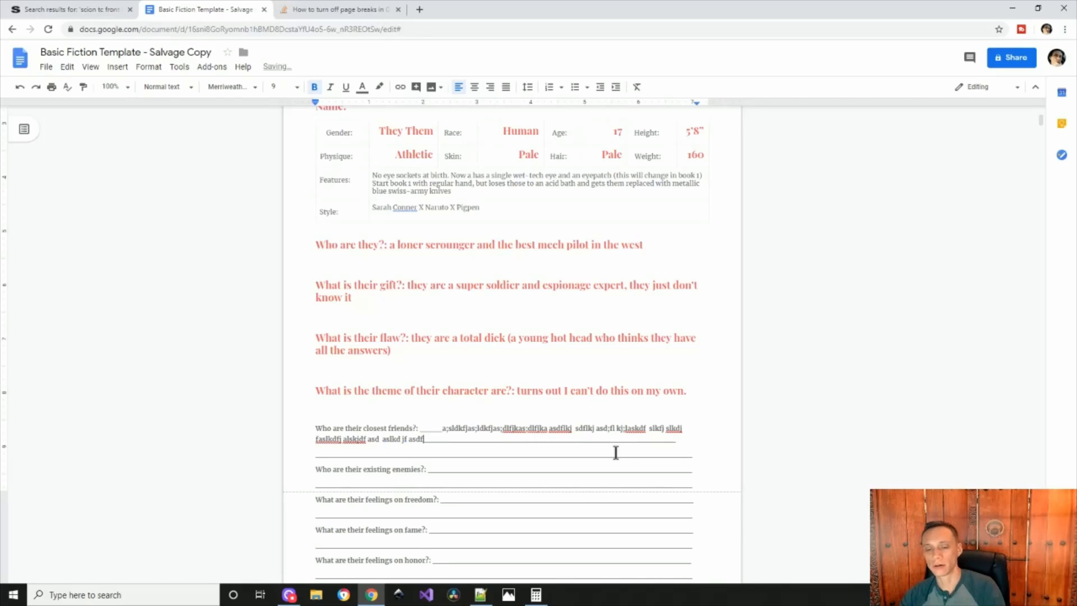
key("BackSpace")
key("BackSpace")
key("BackSpace")
key("BackSpace")
key("BackSpace")
key("BackSpace")
key("BackSpace")
key("BackSpace")
key("BackSpace")
key("BackSpace")
key("BackSpace")
key("BackSpace")
key("BackSpace")
key("BackSpace")
key("BackSpace")
key("BackSpace")
key("BackSpace")
key("BackSpace")
key("BackSpace")
key("BackSpace")
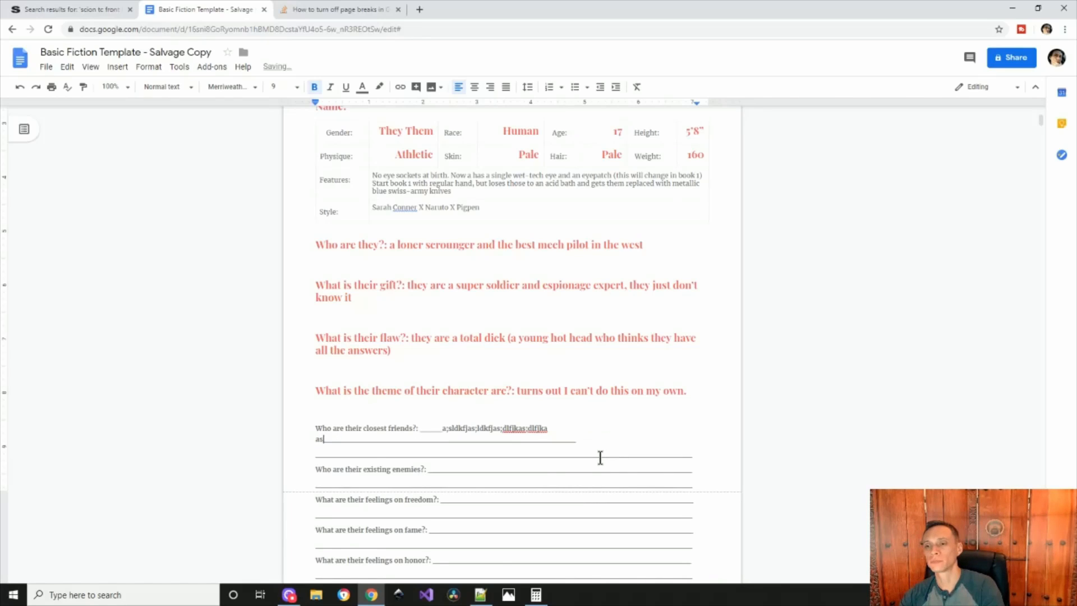
key("BackSpace")
key("BackSpace")
key("BackSpace")
key("BackSpace")
key("BackSpace")
key("BackSpace")
key("BackSpace")
key("BackSpace")
key("BackSpace")
key("BackSpace")
key("BackSpace")
key("BackSpace")
key("BackSpace")
key("BackSpace")
key("BackSpace")
key("BackSpace")
key("BackSpace")
key("BackSpace")
key("BackSpace")
key("BackSpace")
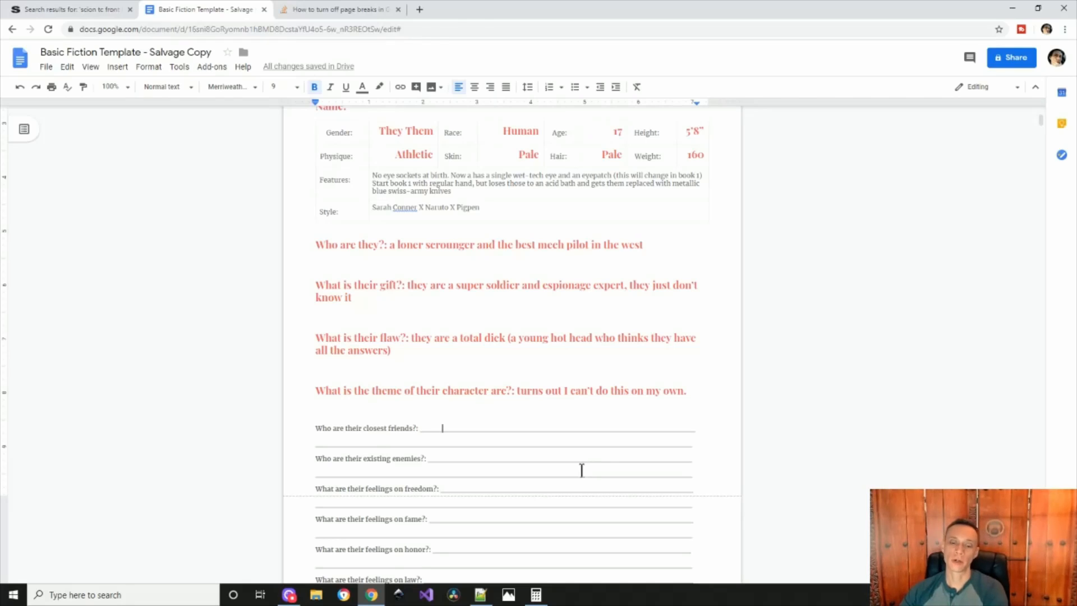
key("ctrl+z")
type("d")
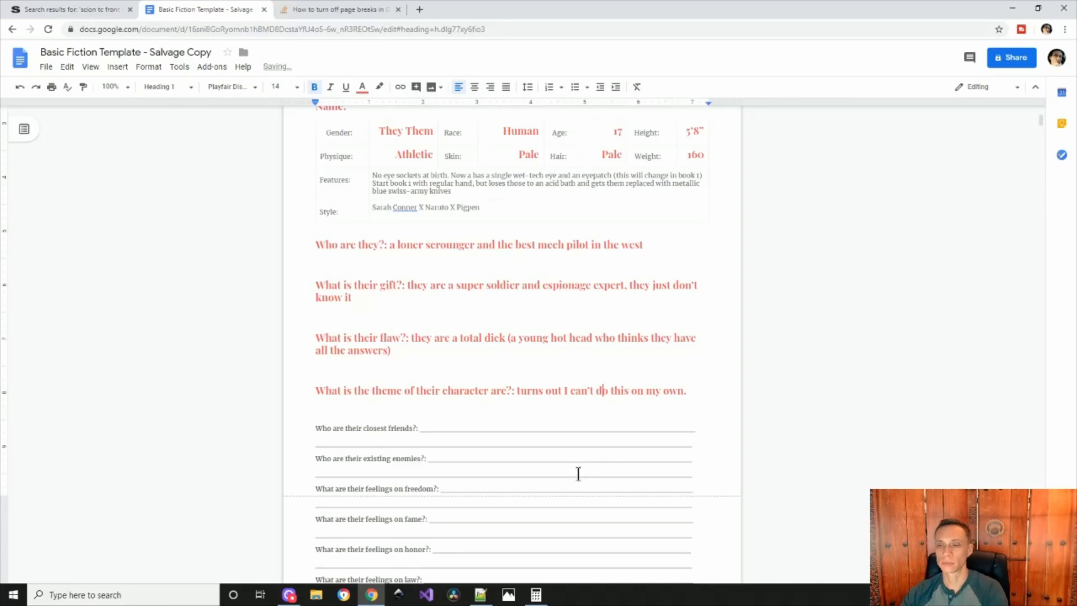
Step: Remove the blank line between the character theme heading and "Who are their closest friends?"
double_click(567, 413)
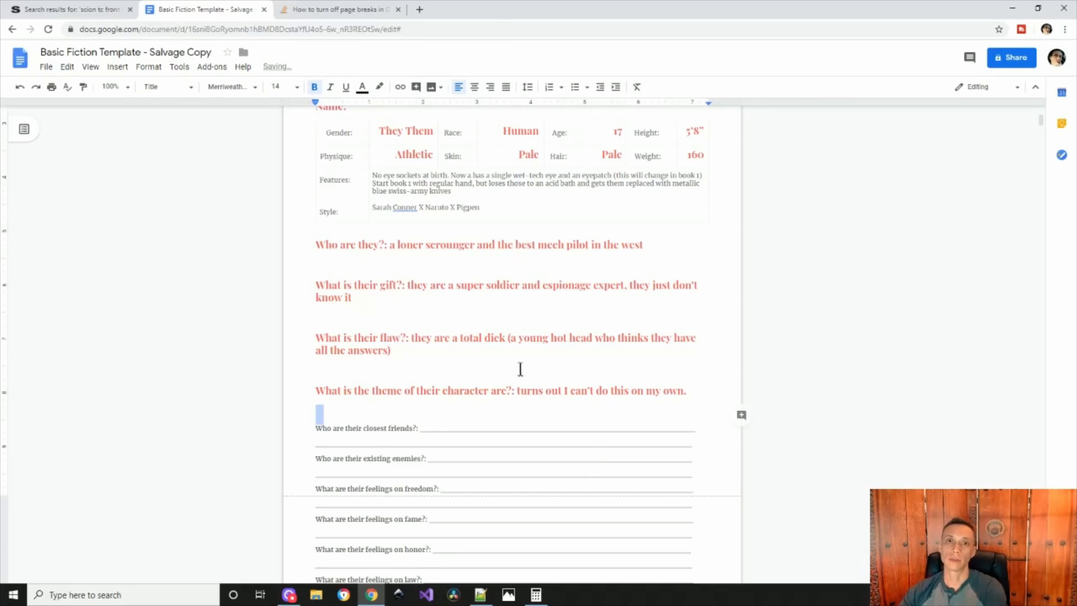
scroll(598, 281, "down", 4)
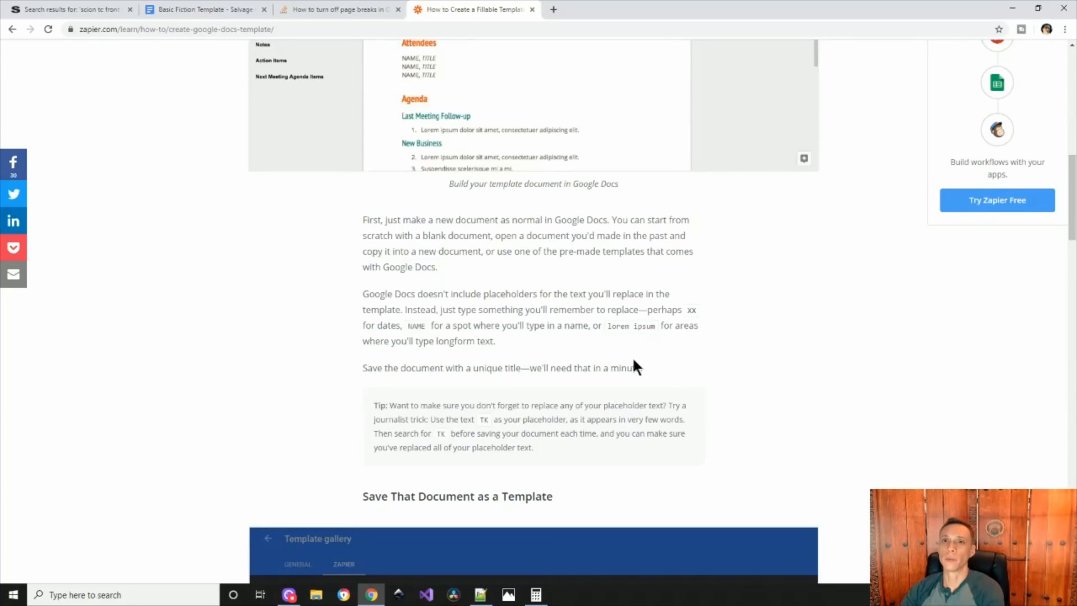
left_click(345, 11)
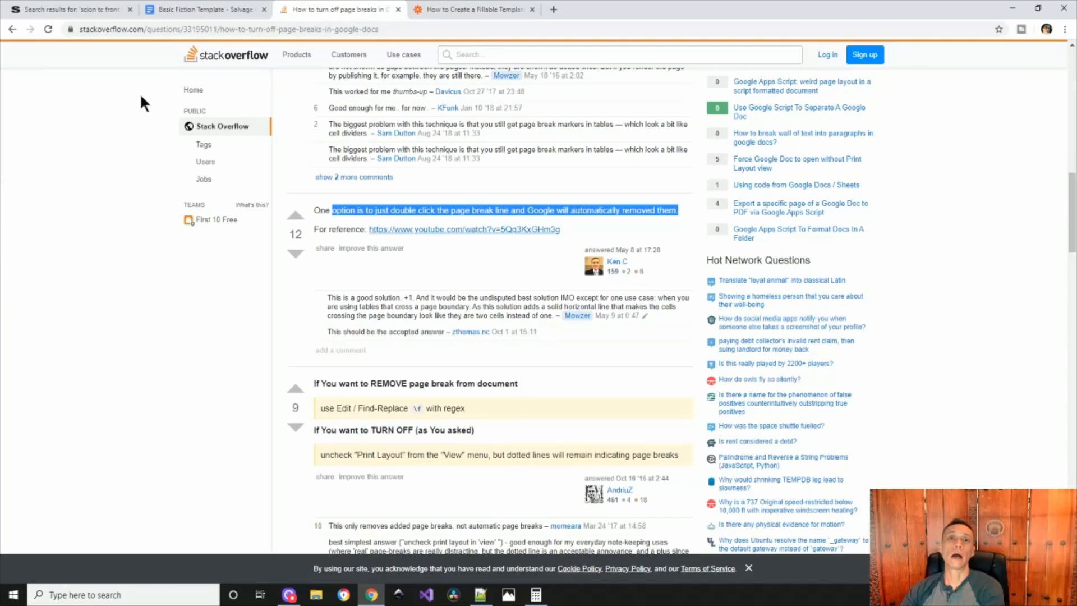
left_click(179, 11)
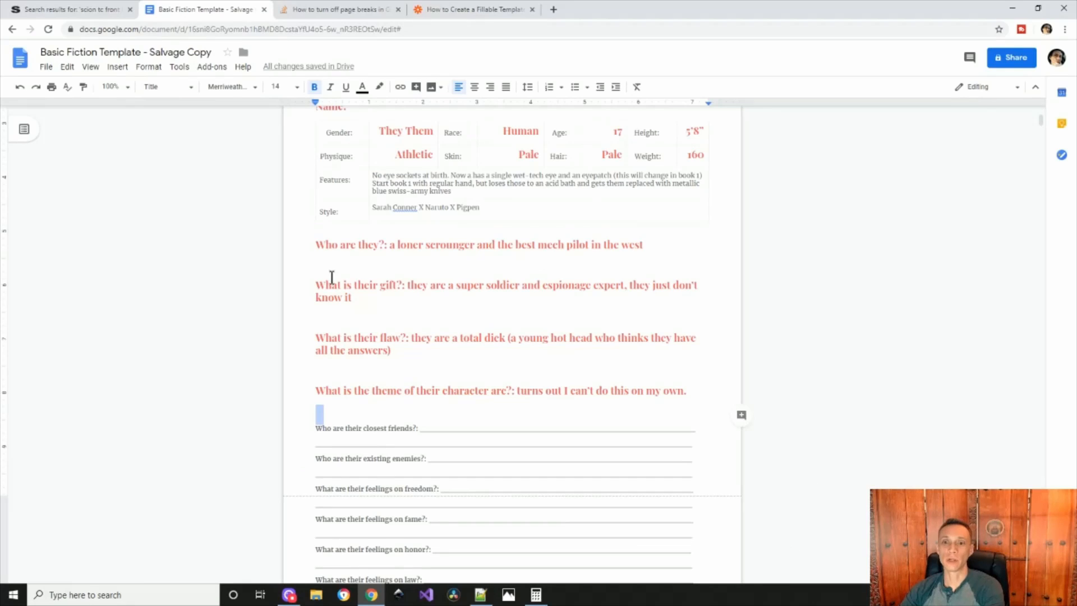
left_click(357, 415)
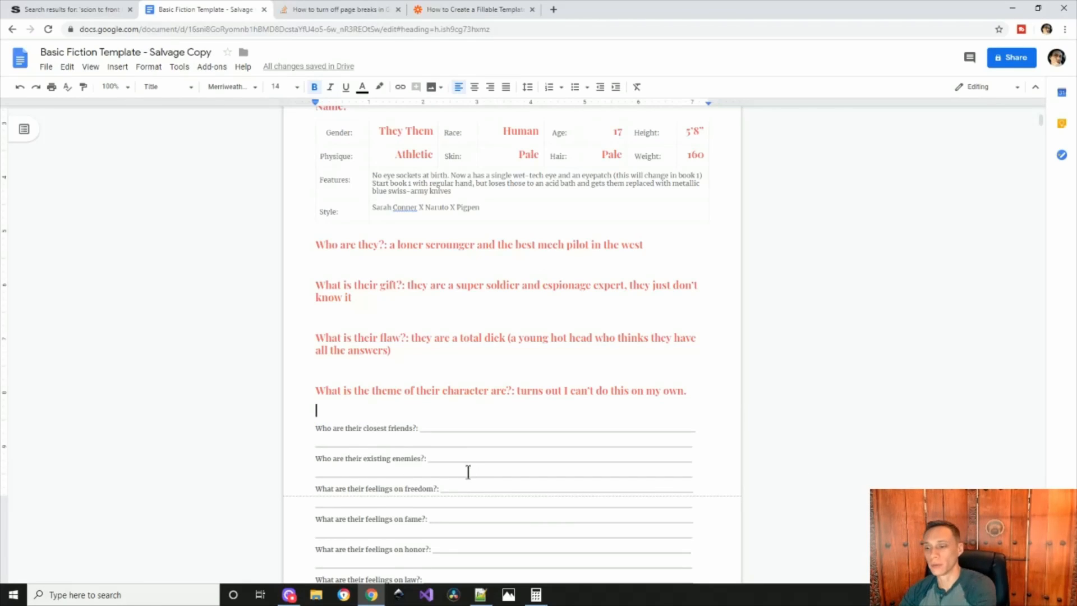
key("BackSpace")
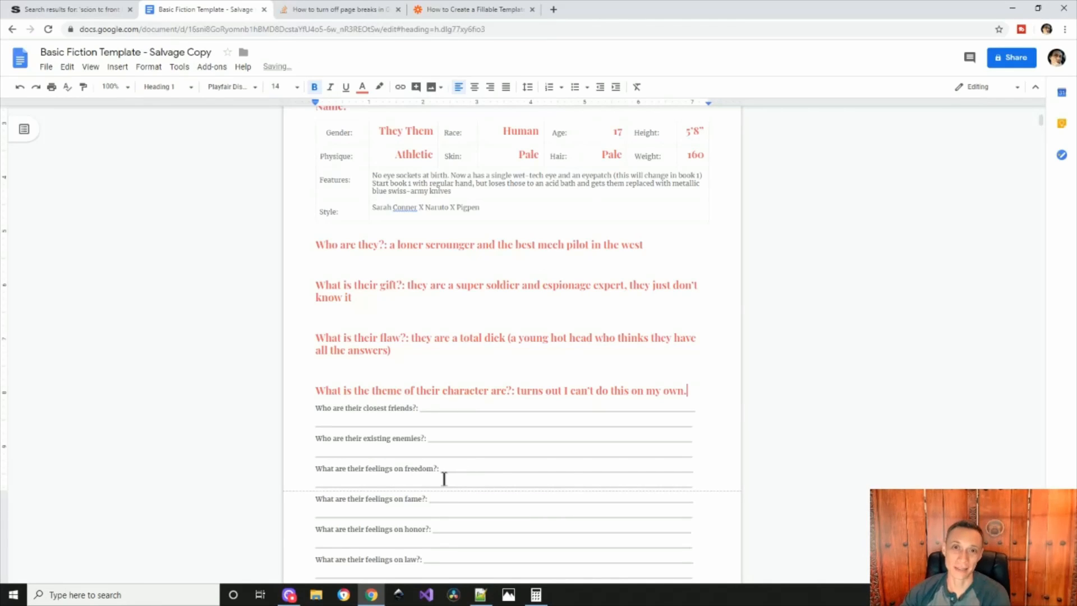
Step: Review Zapier's guide on creating a fillable Google Docs template, covering placeholders and making copies, and return to the Salvage document
left_click(490, 10)
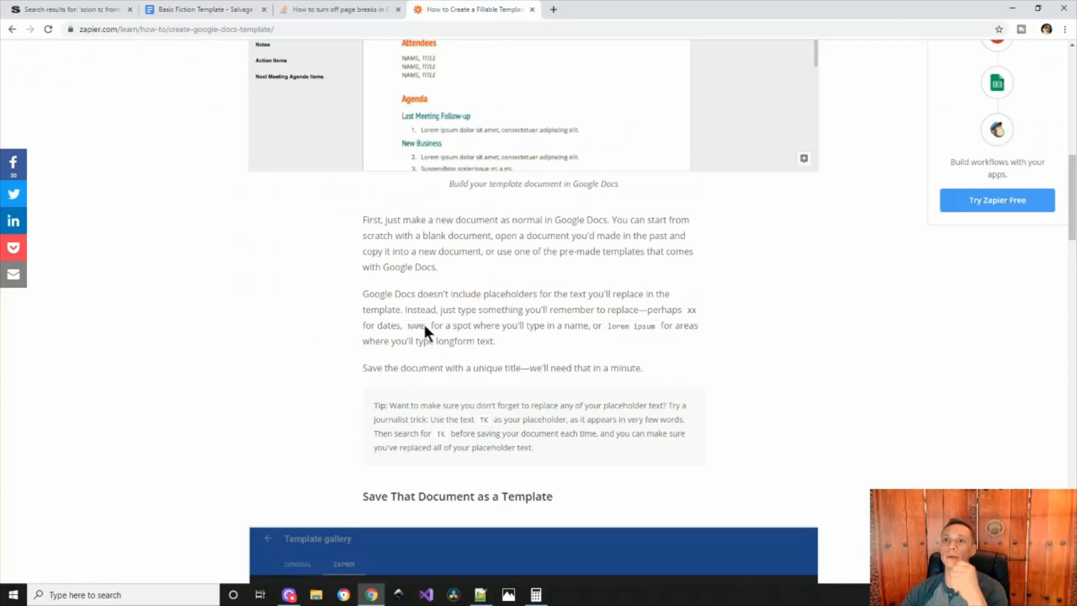
scroll(523, 349, "up", 6)
scroll(527, 352, "down", 4)
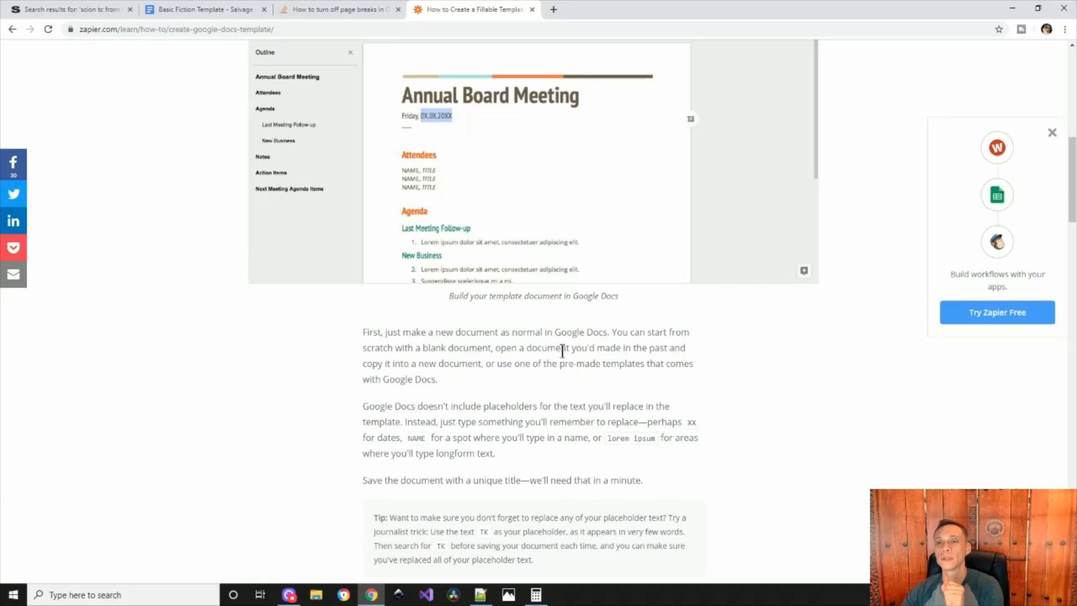
scroll(560, 348, "down", 10)
scroll(568, 336, "down", 8)
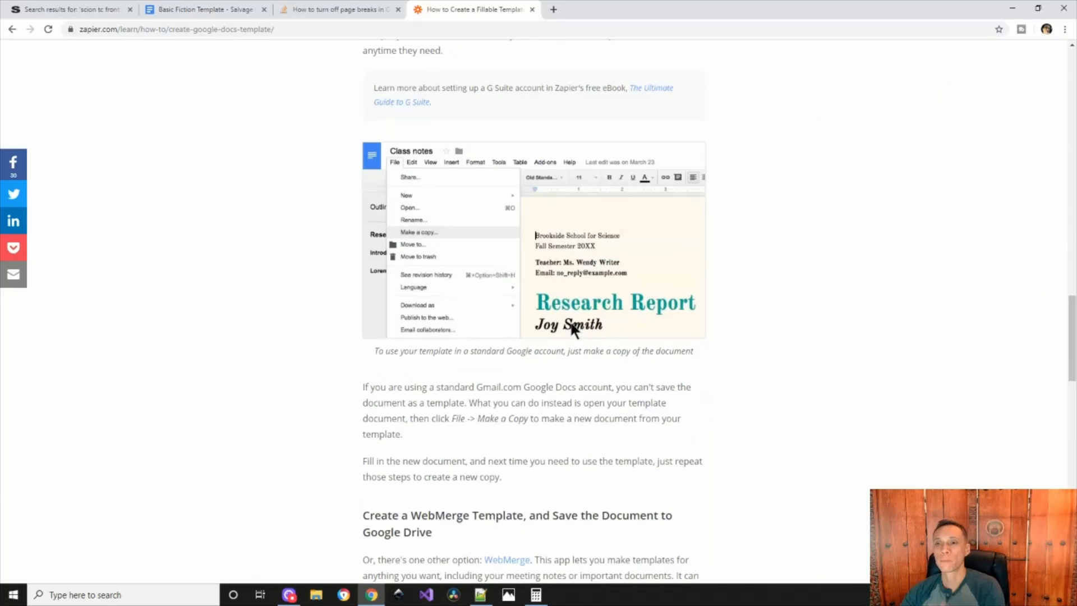
scroll(505, 302, "up", 18)
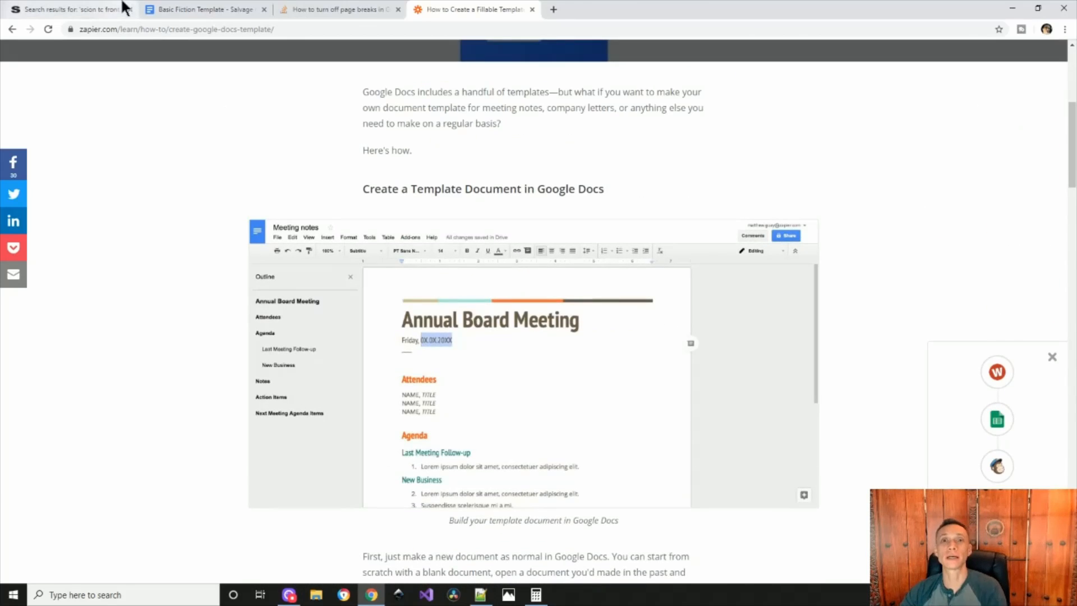
left_click(198, 10)
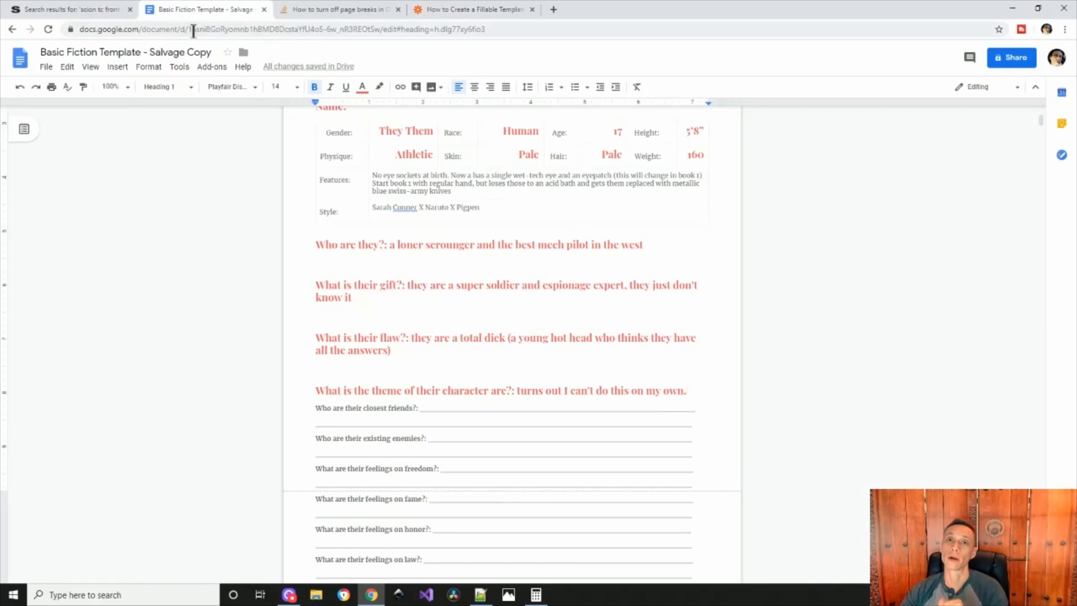
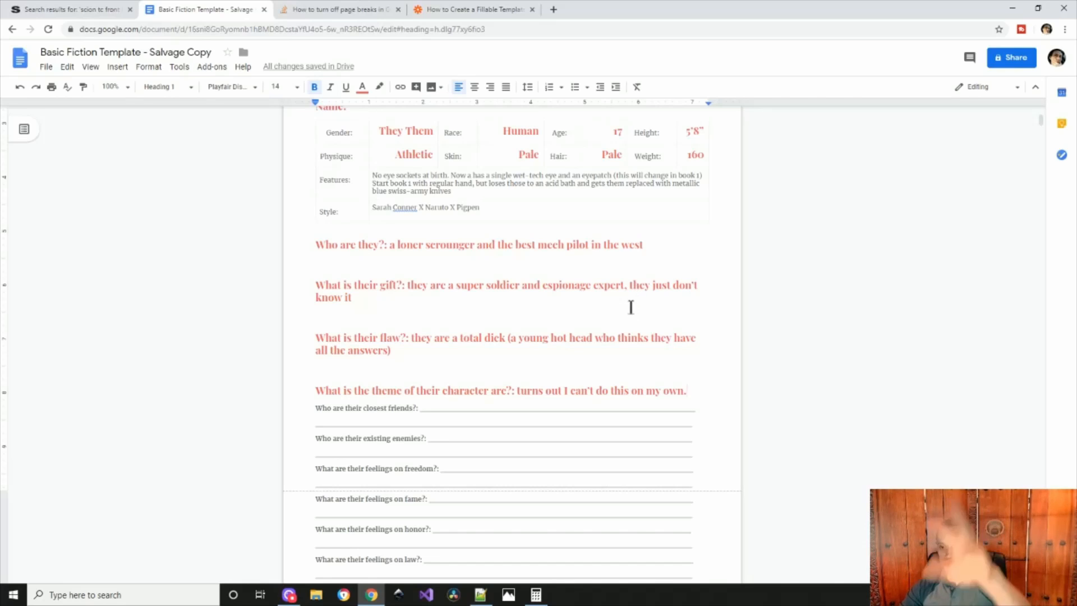
Step: Add a blank line above "Who are their closest friends?" and replace its answer lines with the guardian character's full name and ", her caretaker/guardian."
left_click(315, 408)
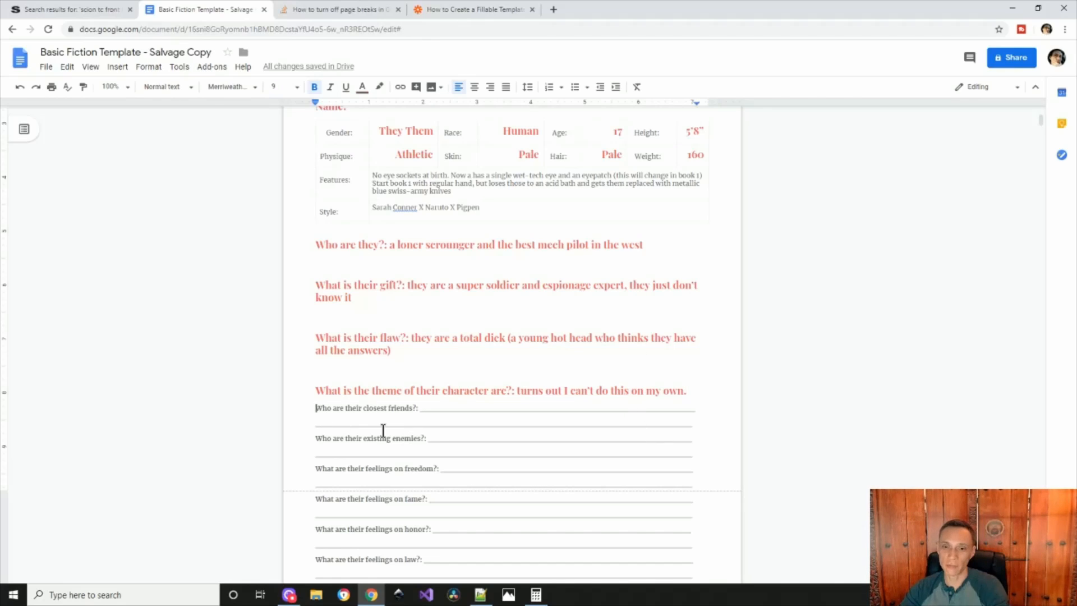
key("Return")
left_click_drag(441, 422, 706, 438)
left_click(427, 423)
type("Yoshiro Berg")
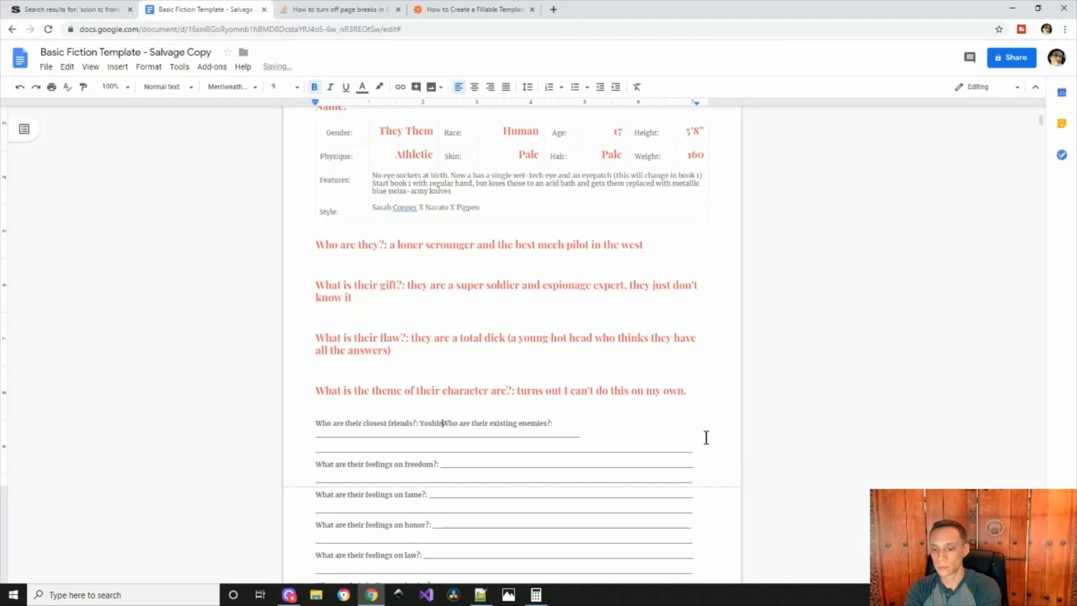
type("man, her caretaker")
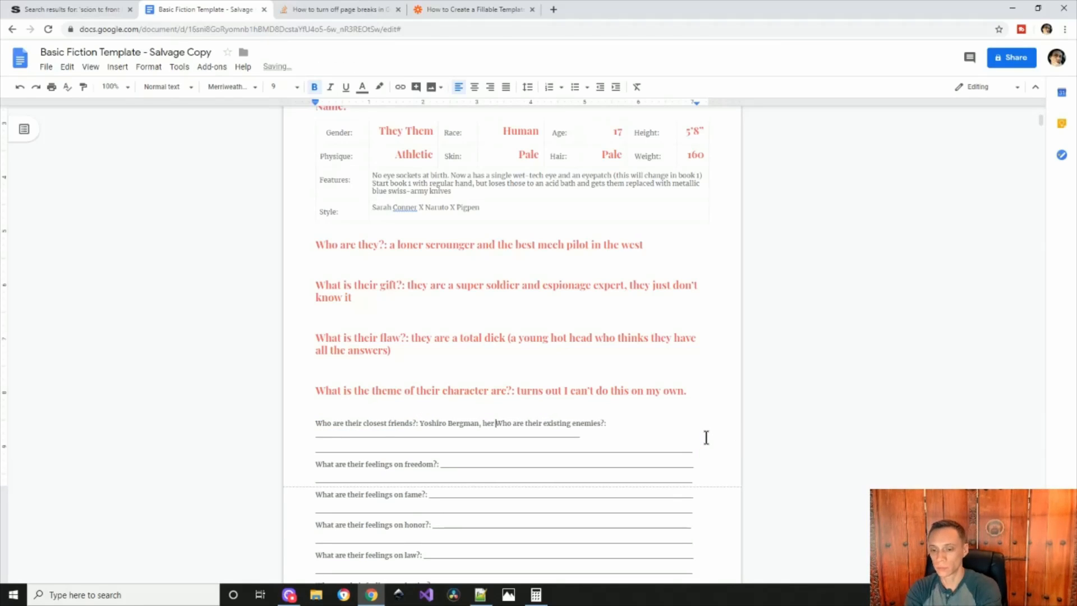
type("/guardian.")
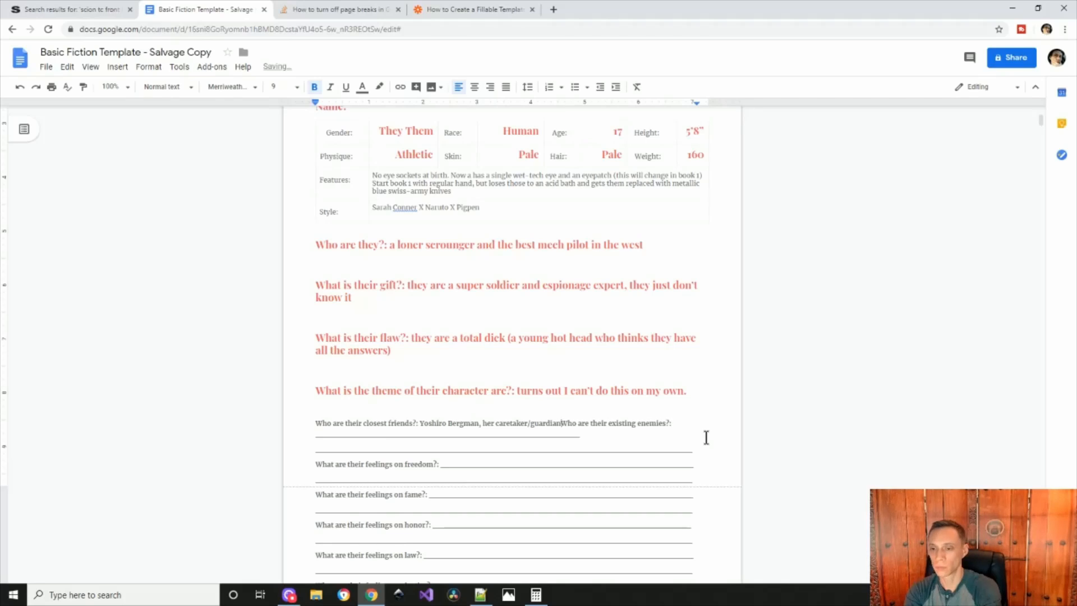
key("Return")
Step: Answer "Who are their existing enemies?" with the enemy character's full name followed by "... ish. More like most feared underlord"
left_click_drag(695, 469, 428, 452)
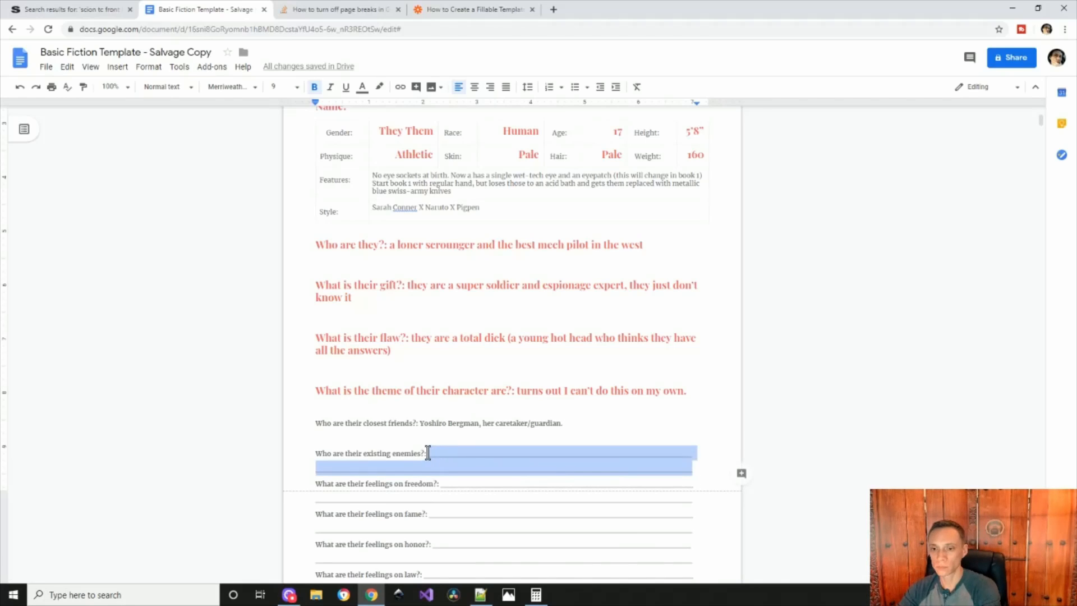
type("Nardus ")
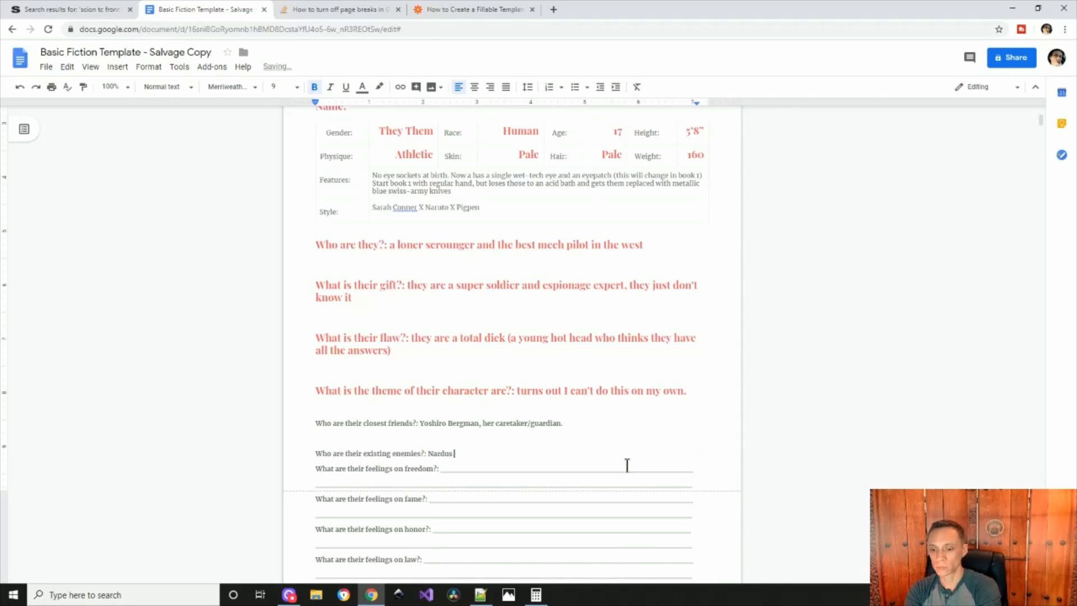
type("Reign... ish")
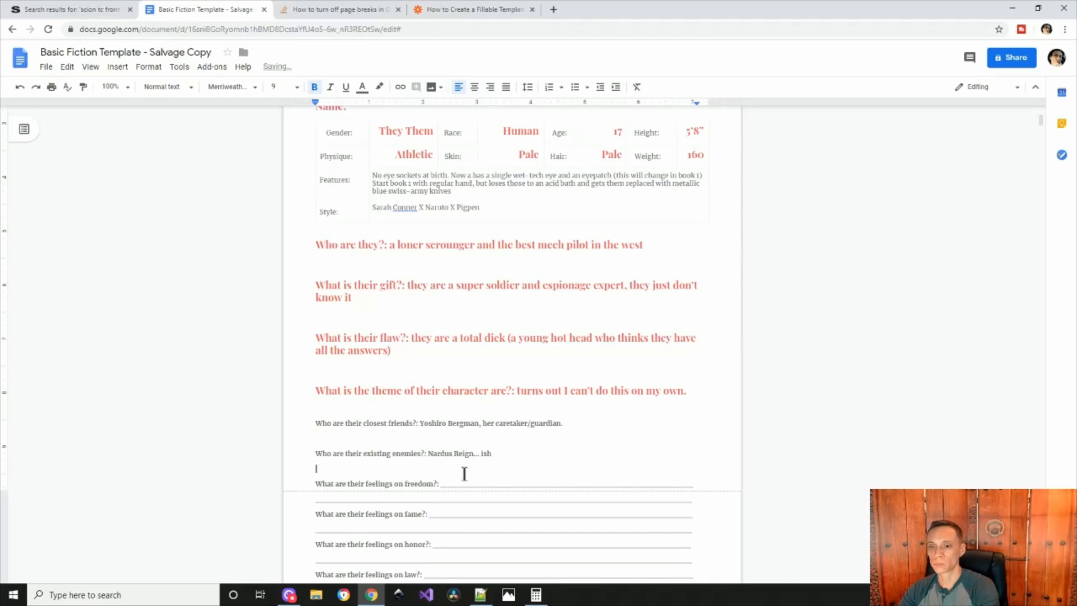
type(". More like most feared ")
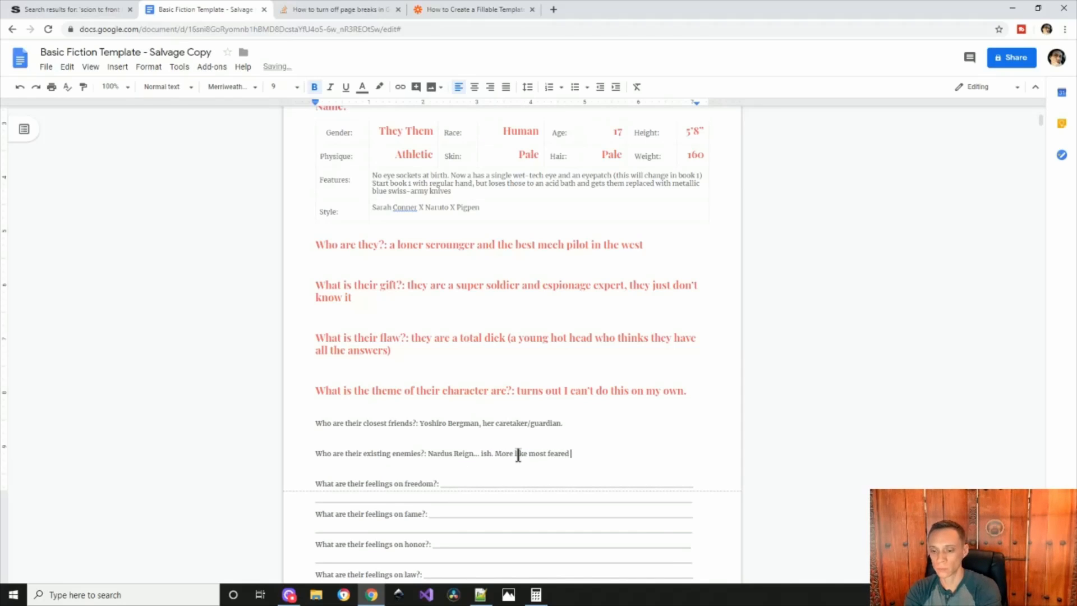
type("underlord")
Step: Answer "What are their feelings on freedom?" with "It's the only things worth fighting or living for. Ride free or die!", followed by a blank line
left_click_drag(441, 486, 710, 504)
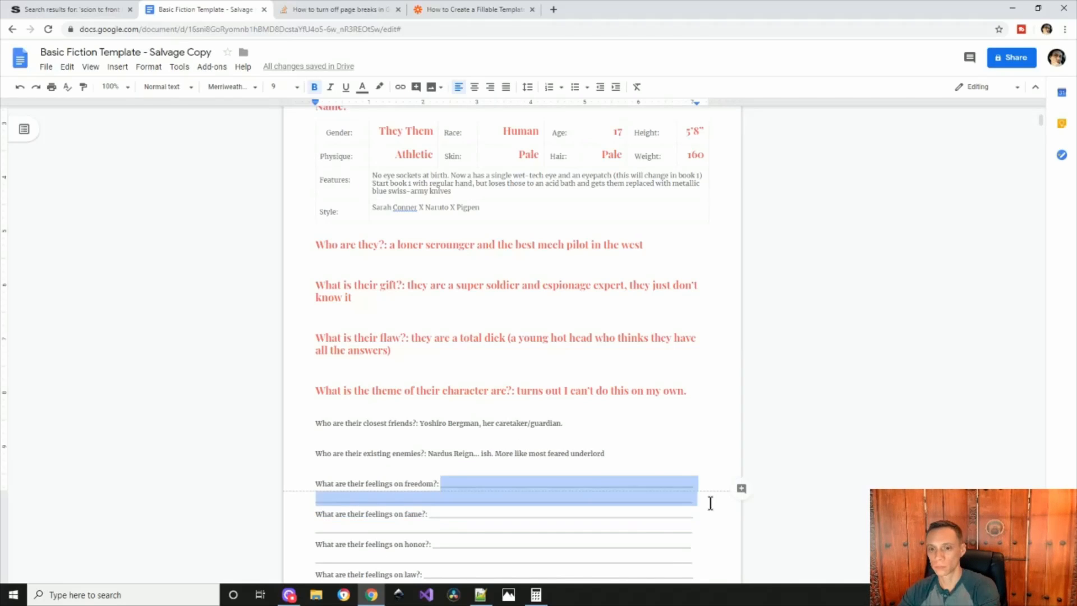
key("BackSpace")
type("It's the only things worth")
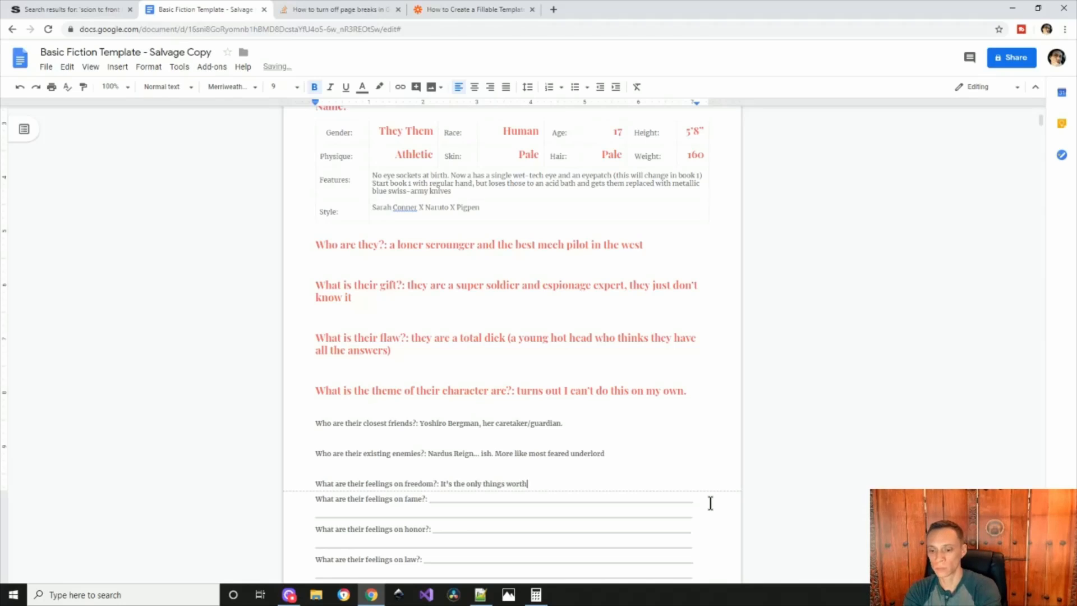
type(" fighting or liv")
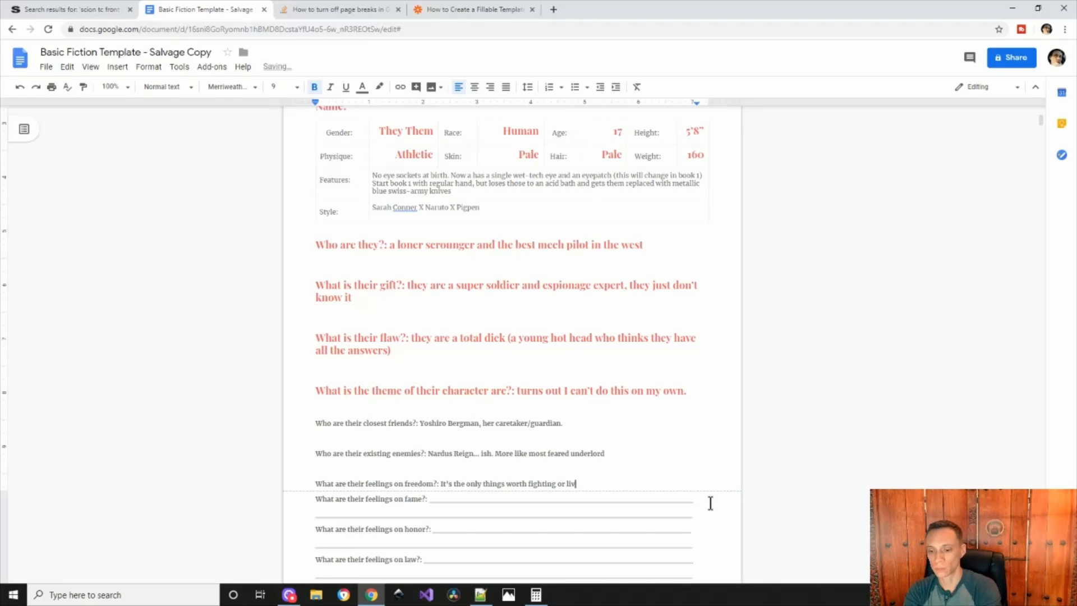
type("ing for. Ride free or die!")
key("Return")
Step: Answer "What are their feelings on fame?" with "Take it or leave it. But who doesn't want the adoration of millions?"
scroll(671, 503, "down", 3)
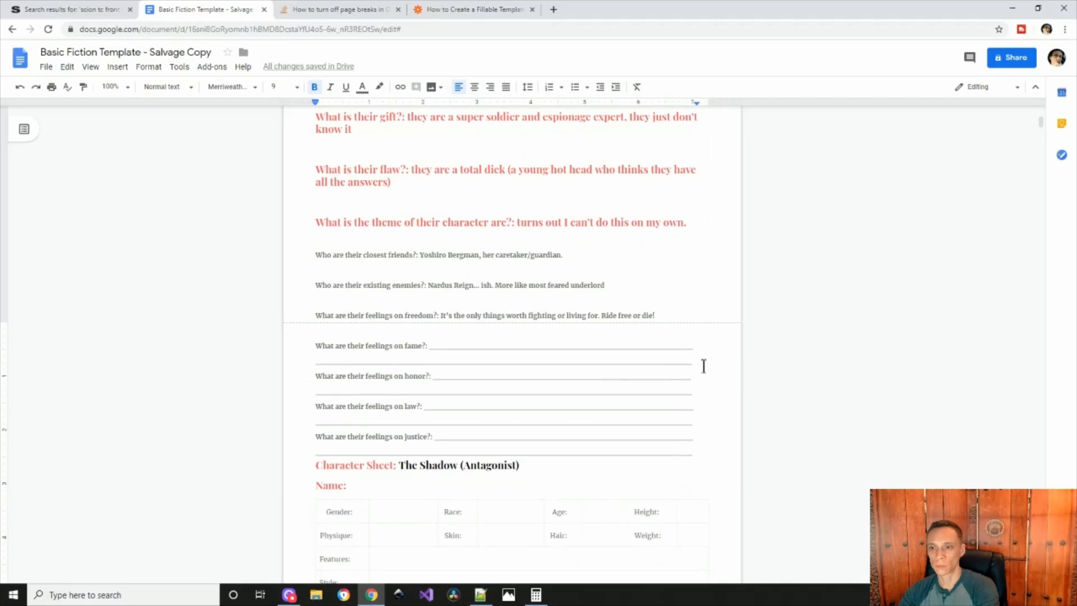
left_click_drag(702, 365, 429, 342)
type("Take it or leave it")
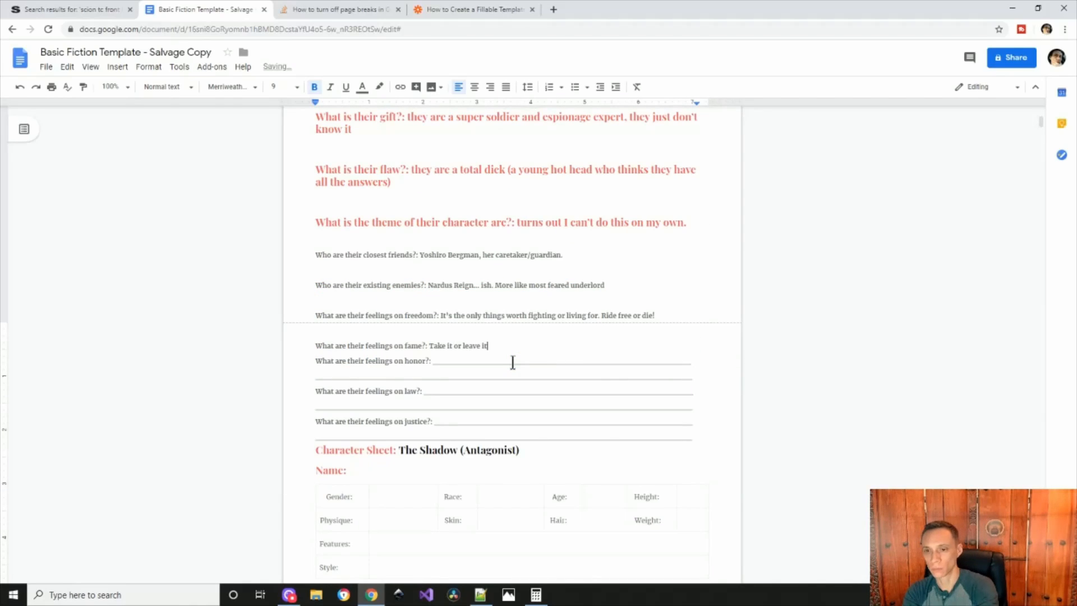
type(". But who doesn't want t")
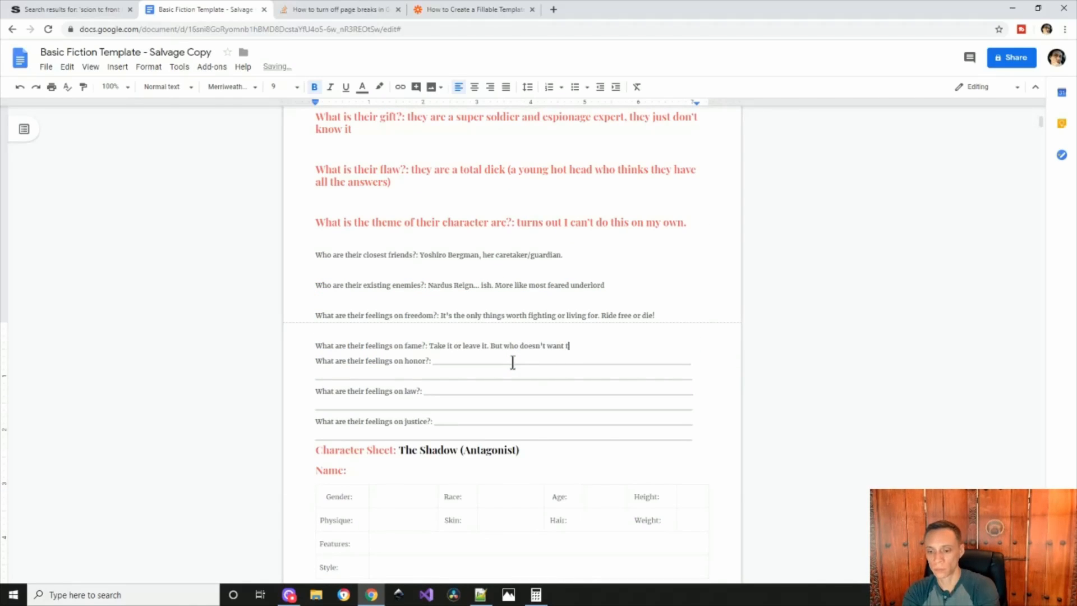
type("he adoration of millions?")
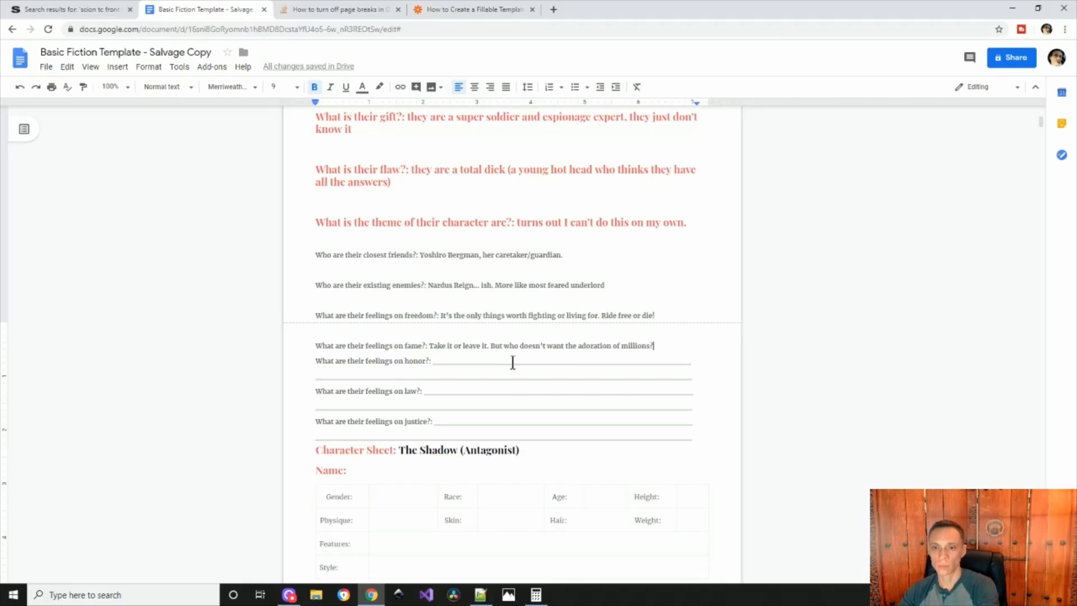
Step: Replace the fame answer with "They pretend to not want it, but in reality, they would find it the ultimate form of acceptance."
key("Return")
left_click_drag(654, 345, 435, 346)
type("hey pret")
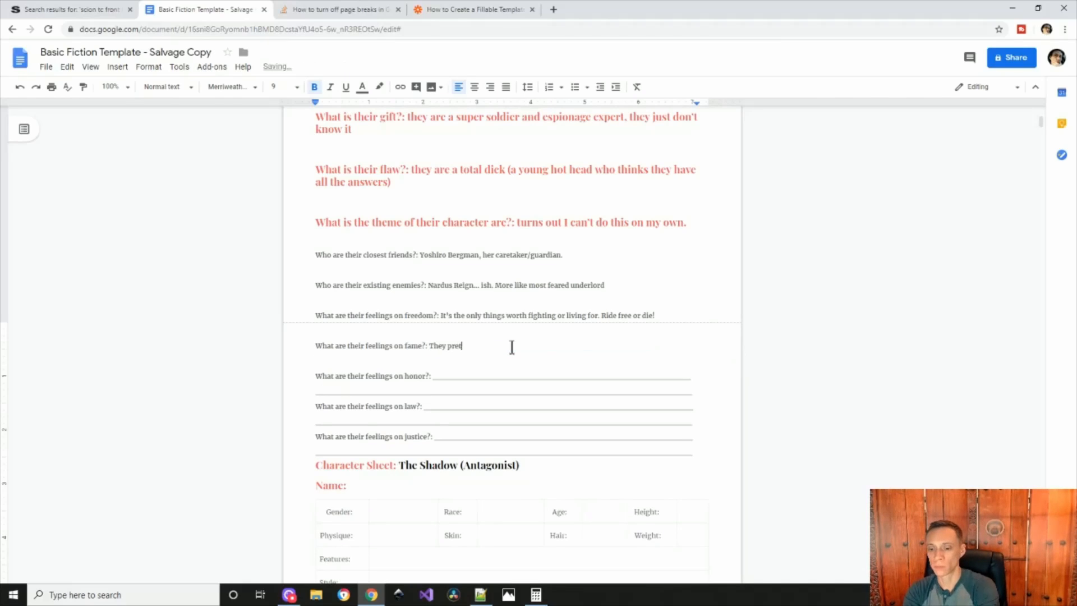
type("end to not want it, but in reality")
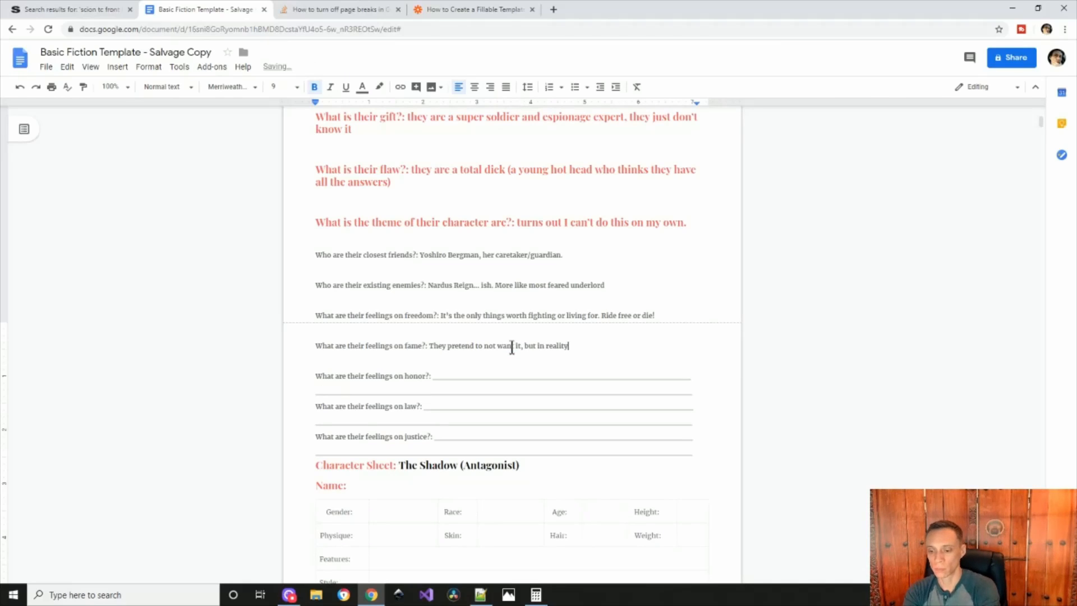
type(", they would find it the ul")
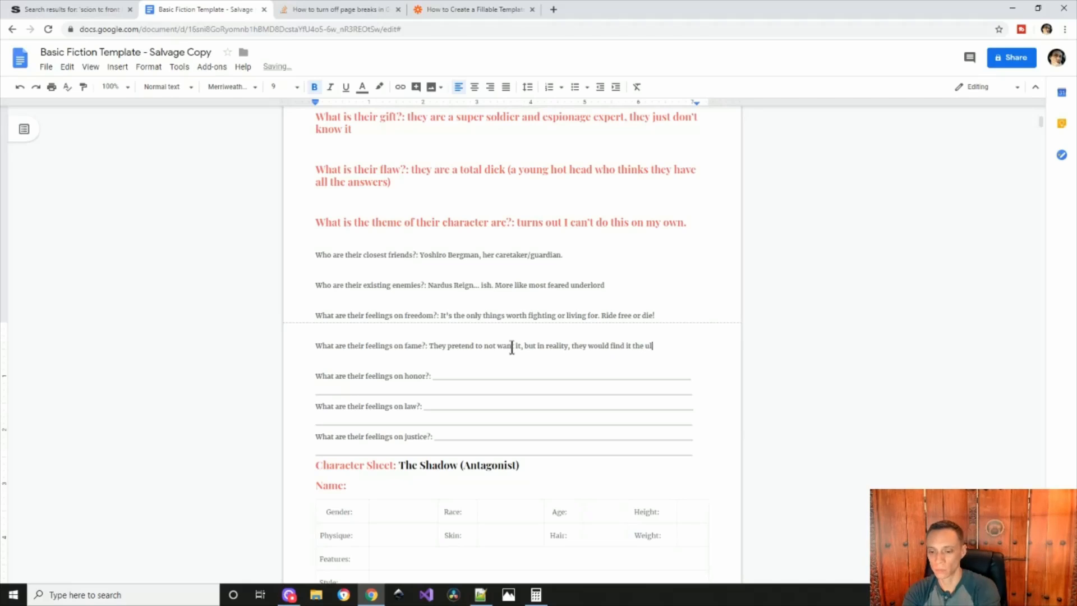
type("timate form of acceptance.")
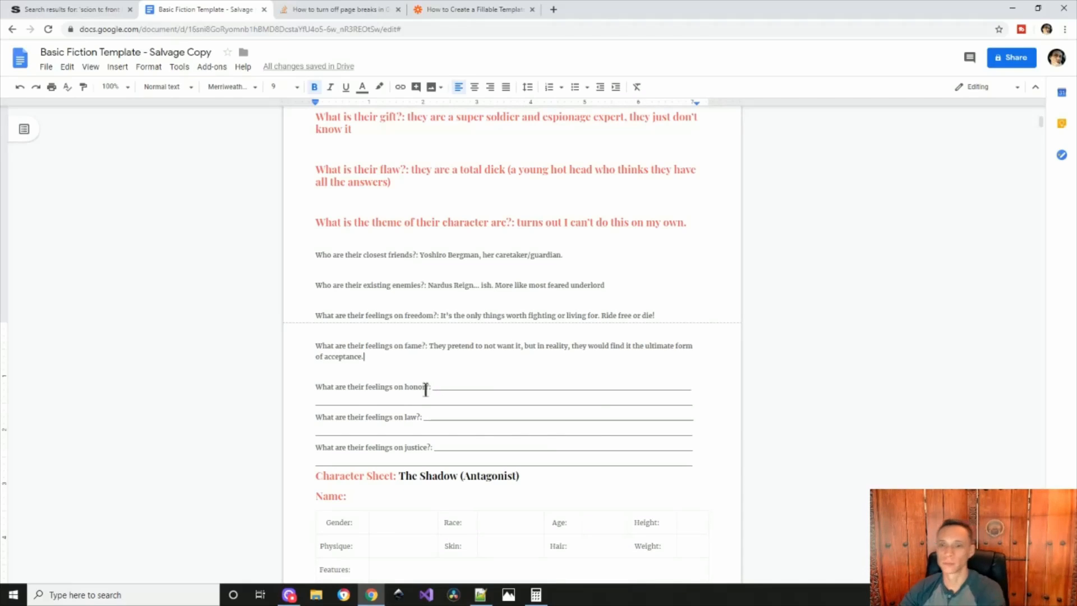
Step: Replace the answer lines of "What are their feelings on honor?" with "It's for bitches who have time for that shit.", followed by a blank line
left_click_drag(433, 386, 702, 403)
key("BackSpace")
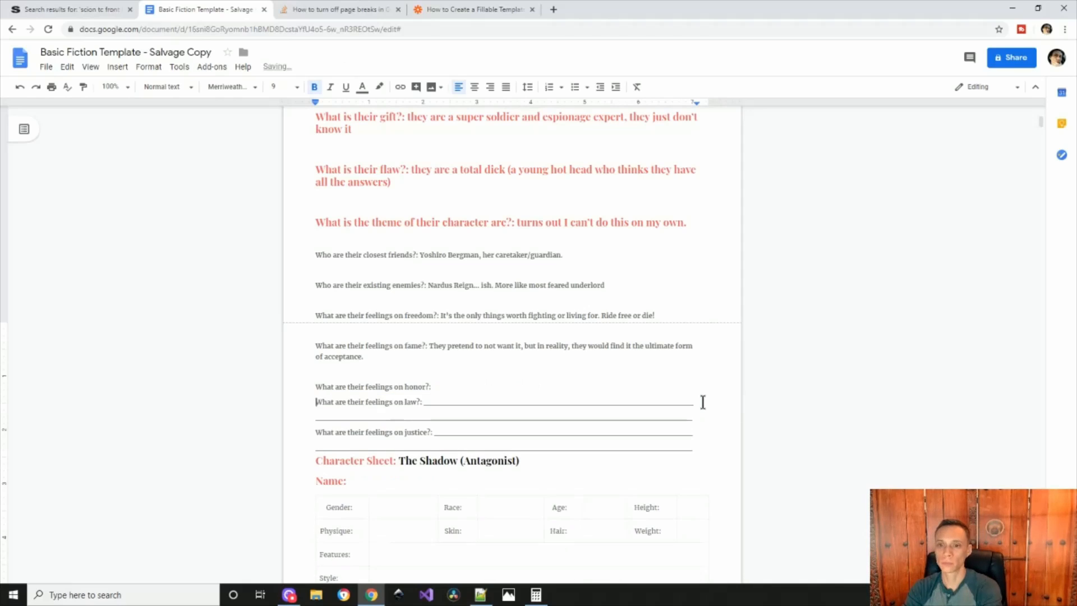
key("Return")
key("Left")
type("It's for bitches ")
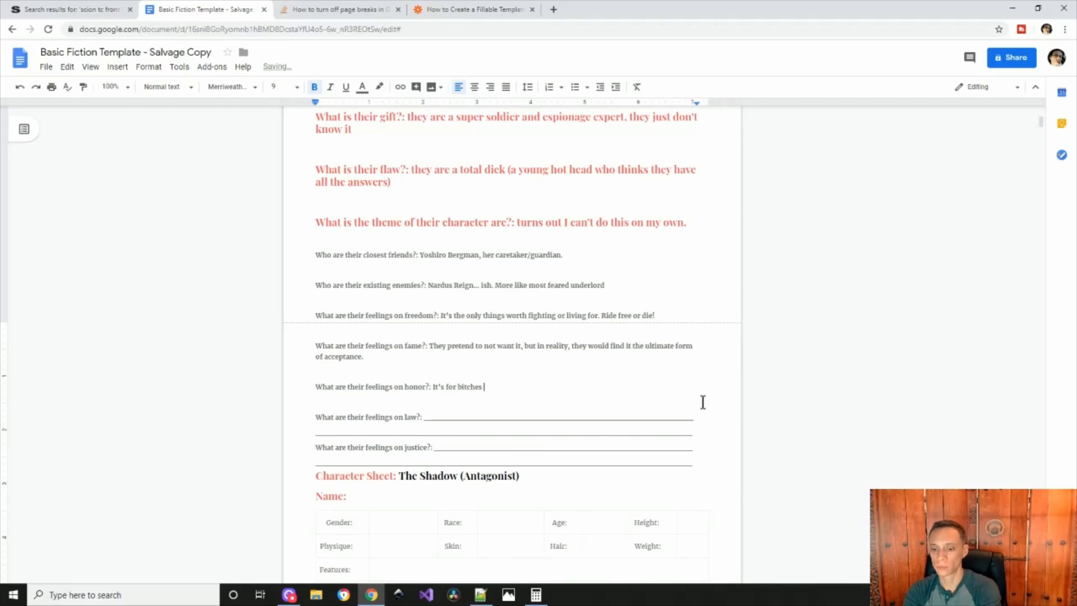
type("who have time for that shit. But in t")
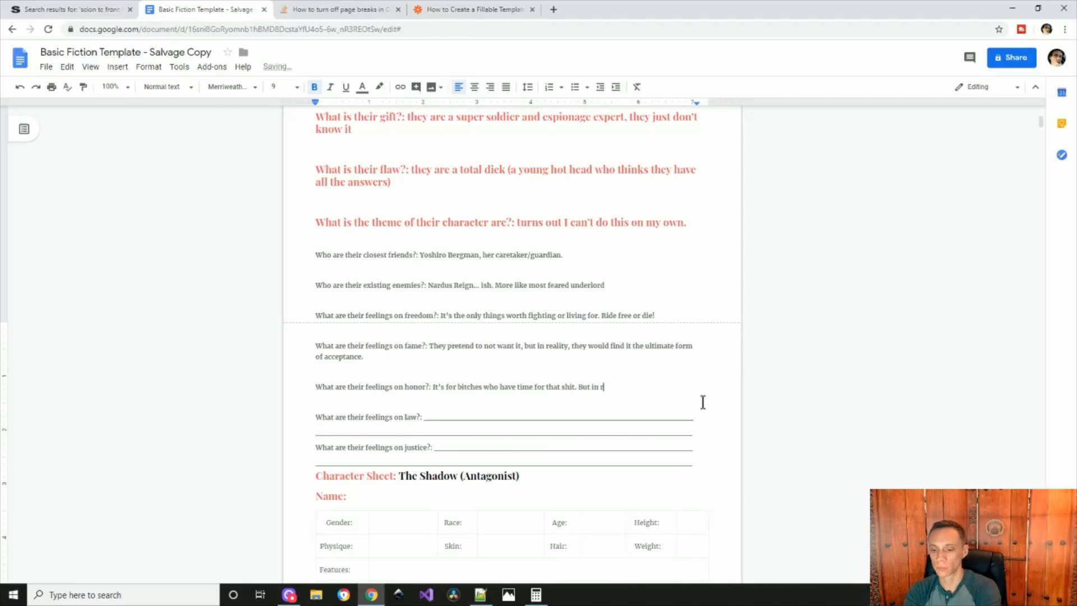
Step: Continue the honor answer with "But in reality, they could never shoot anyone in the back, or give them a raw deal on salvage."
type("eality, they could n")
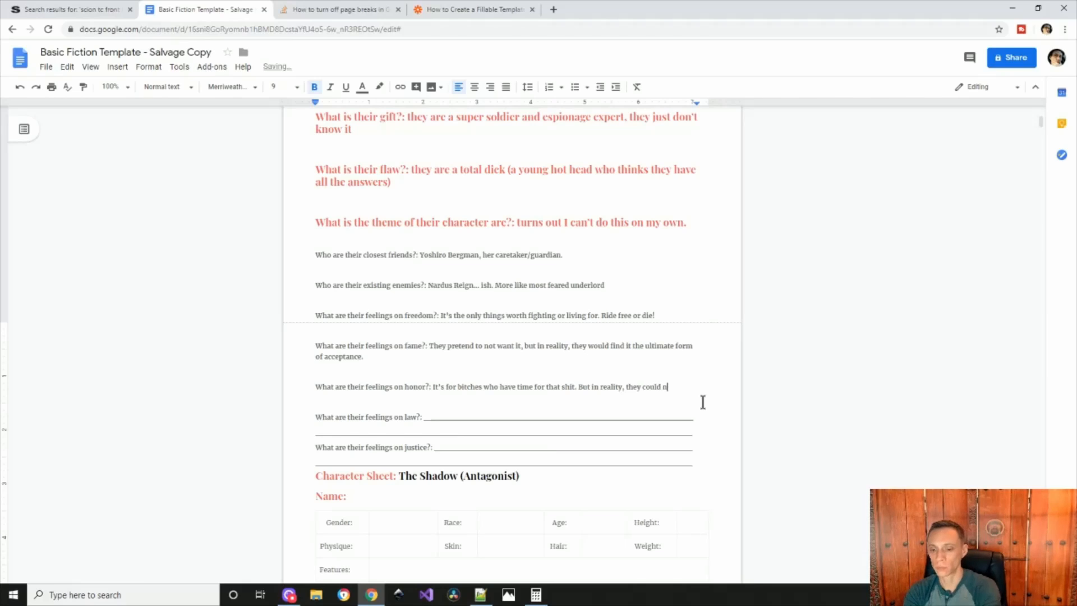
type("ever shoot anyone in the back, or g")
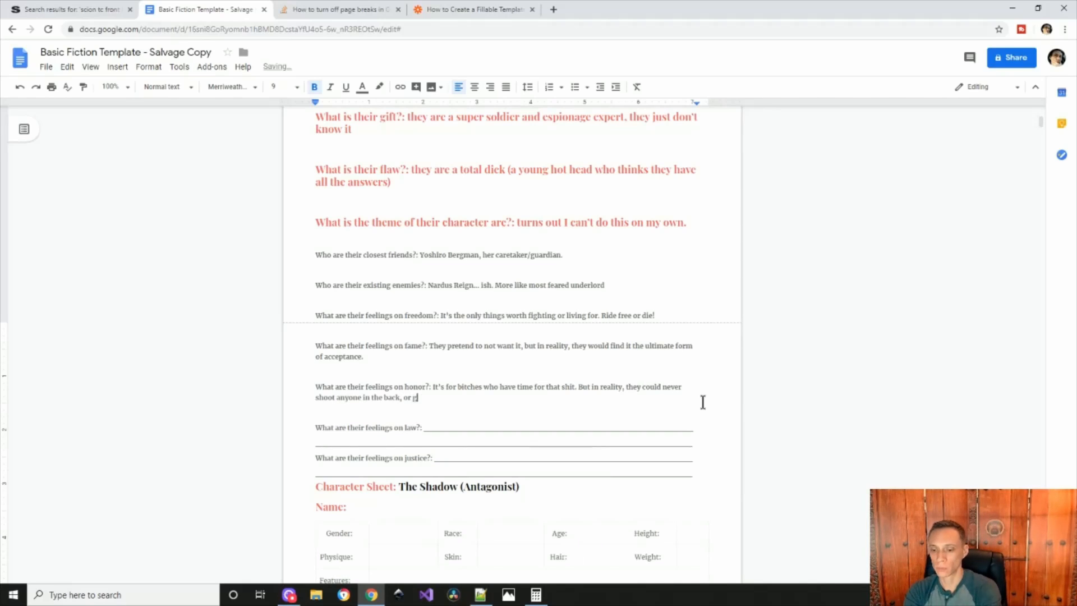
type("ive them a raw deal on")
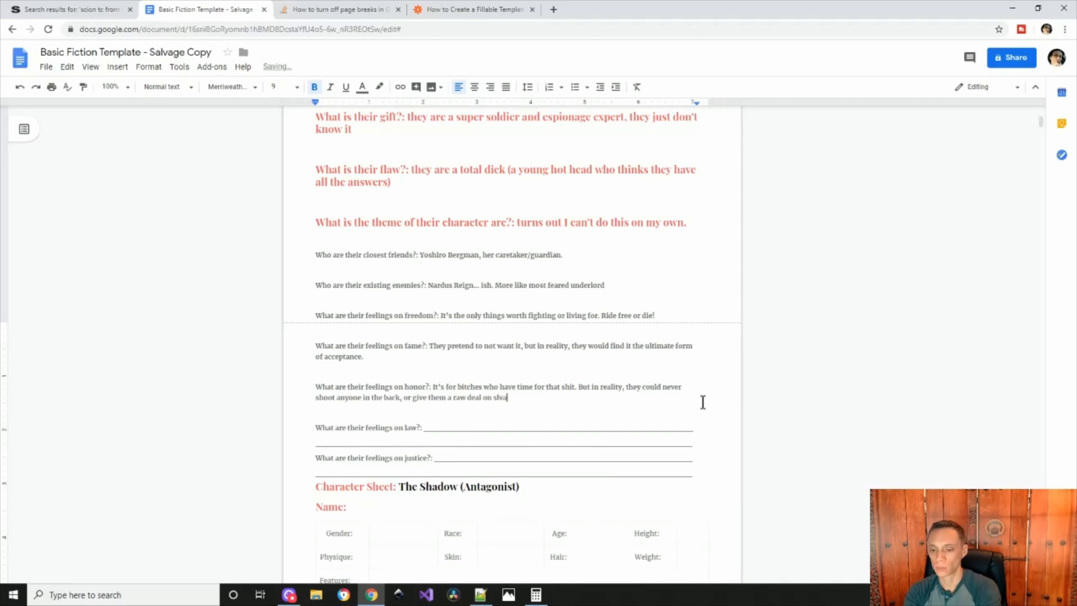
type(" salvage. The")
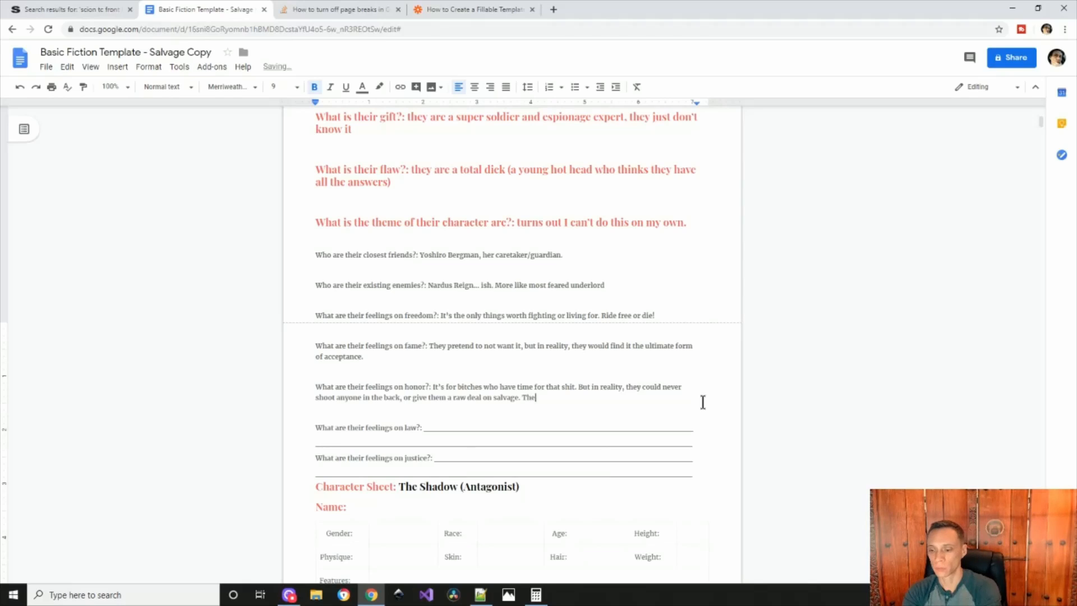
Step: Finish the honor answer with "They're an honest trader and value honesty above all else. In the west, reputation is everything."
type("y're an honest trader and value hone")
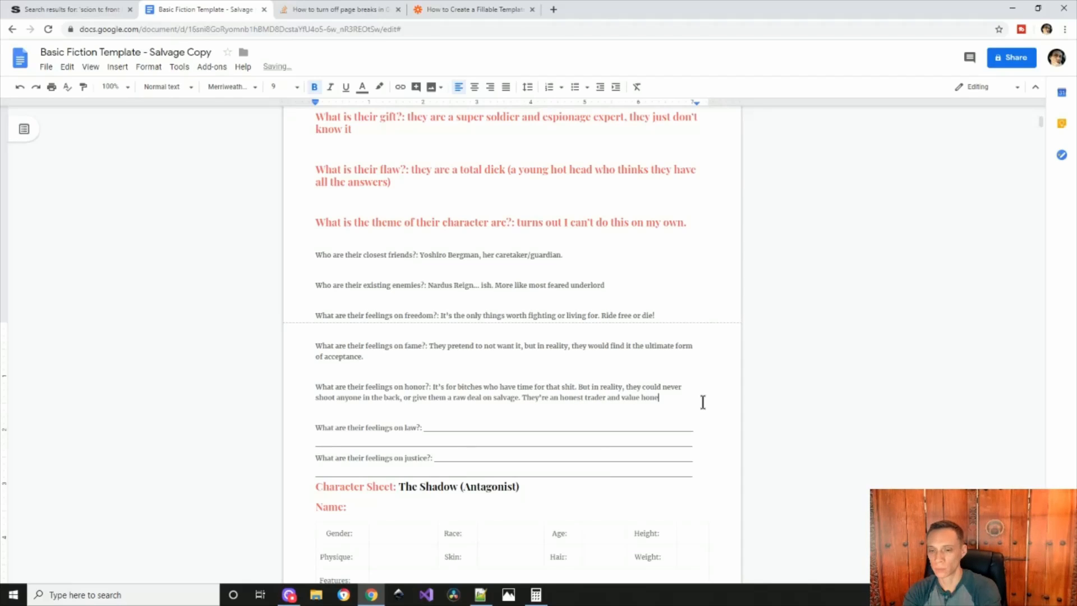
type("sty above all else")
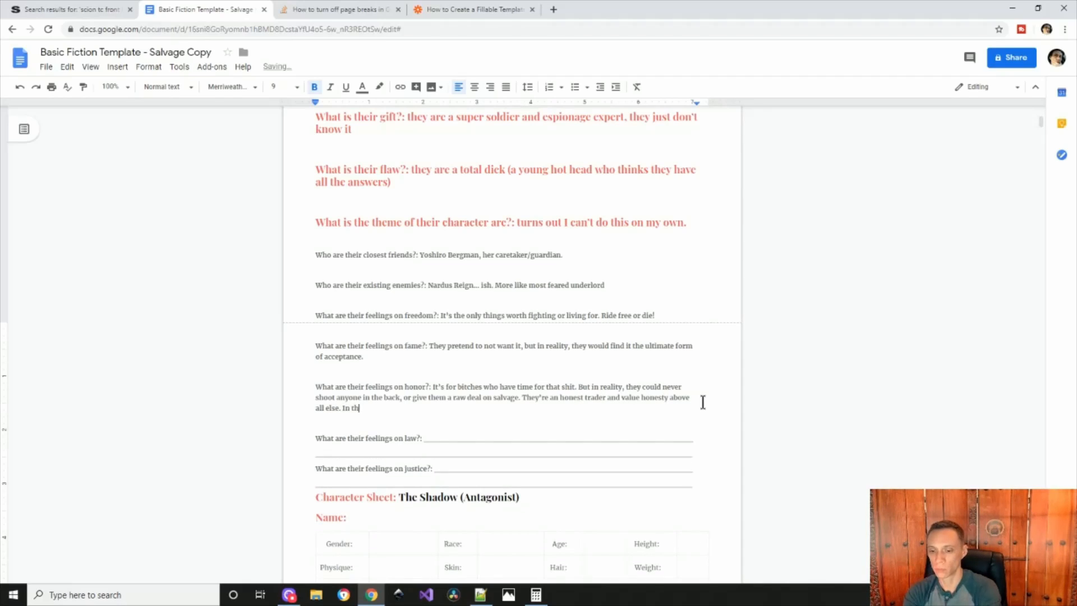
type(". In the west, reputation is everything.")
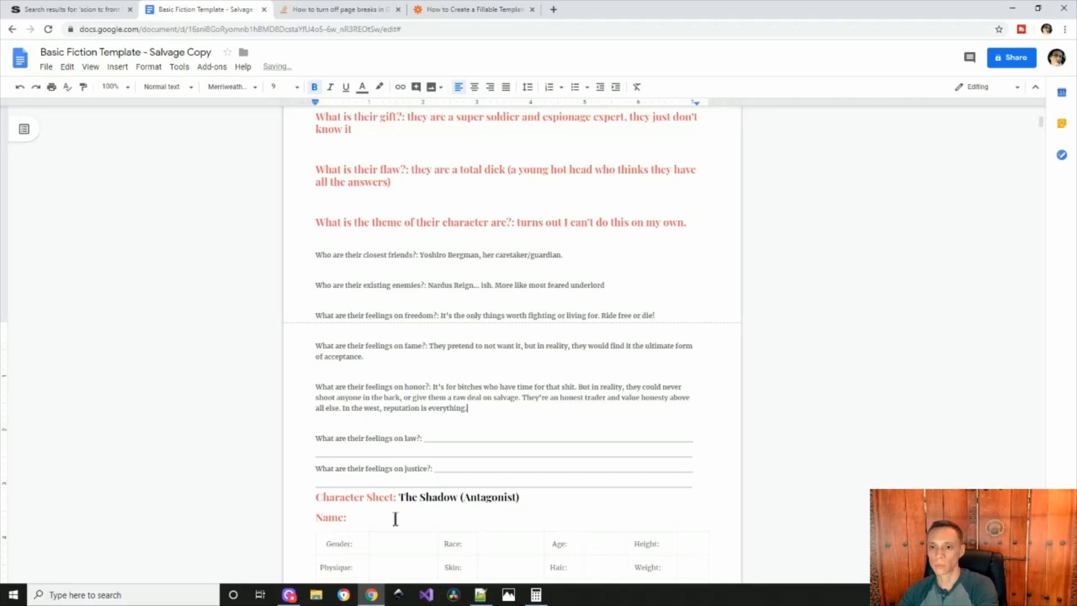
Step: Answer "What are their feelings on law?" with "Law, what law? I didn't see any, did you?", followed by a blank line
left_click(427, 438)
left_click_drag(427, 438, 707, 456)
key("BackSpace")
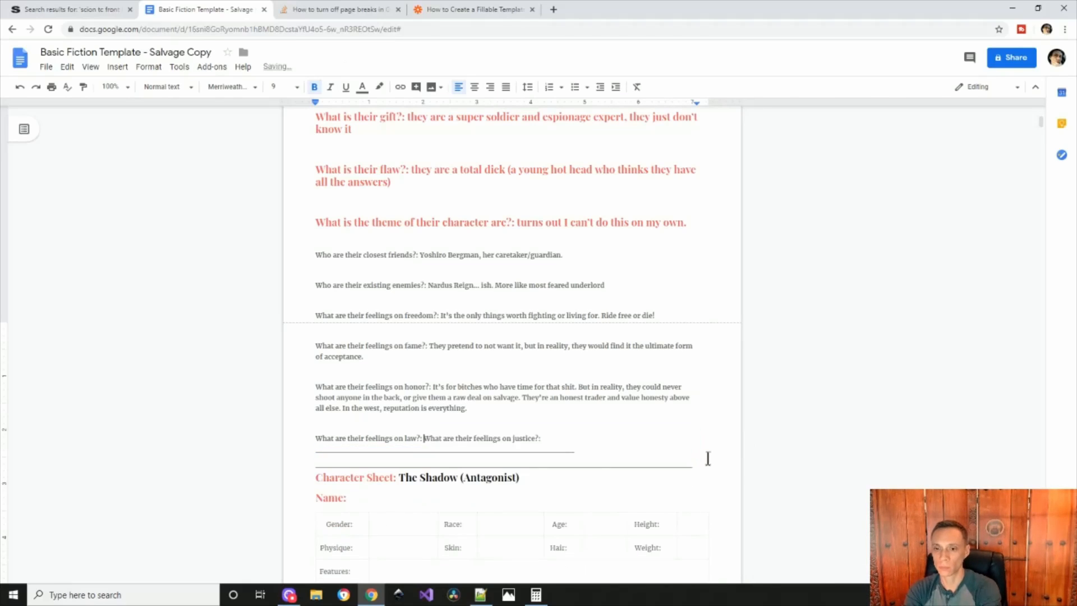
key("Return")
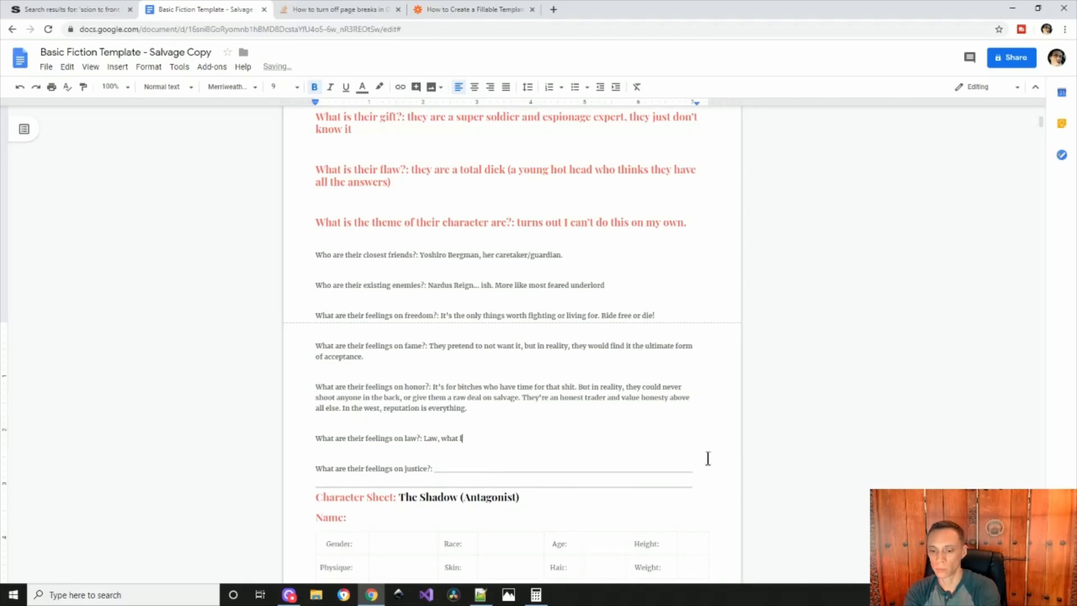
type("Law, what law? I didn't see nay, did you")
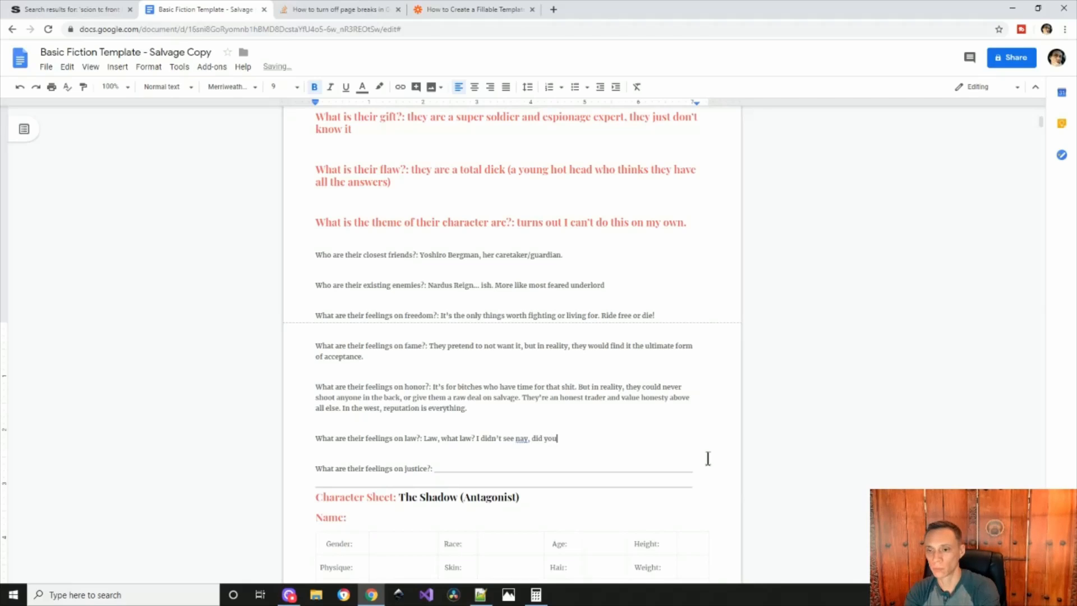
key("Left")
key("Left")
key("Left")
key("Left")
key("Left")
key("Left")
key("BackSpace")
key("BackSpace")
type("an")
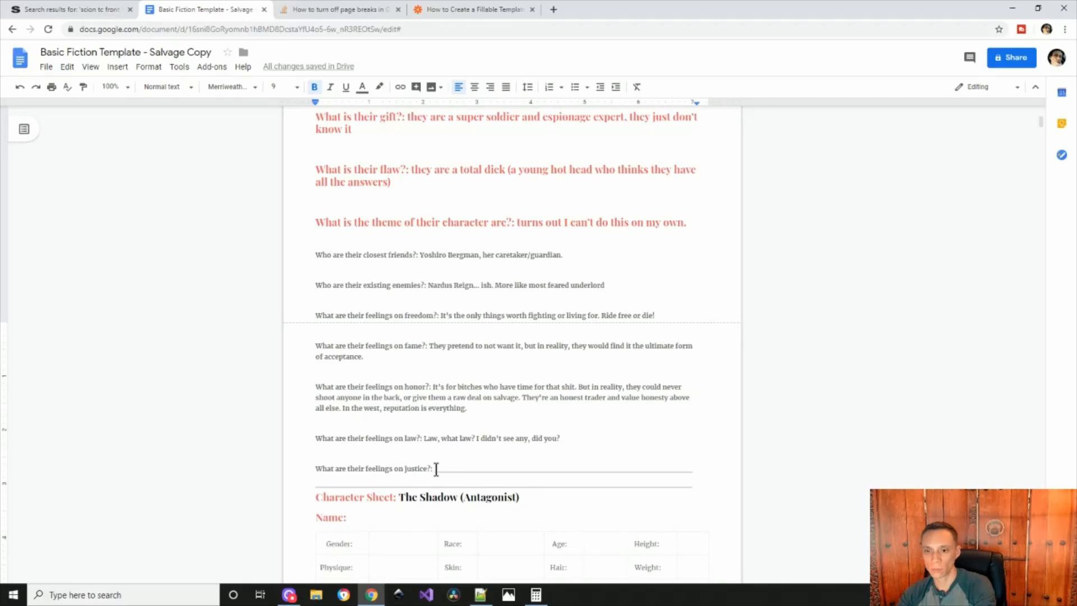
Step: Add a blank line above the Shadow's character sheet heading and answer "What are their feelings on justice?" with "Good luck with that."
left_click(318, 497)
key("Return")
key("Up")
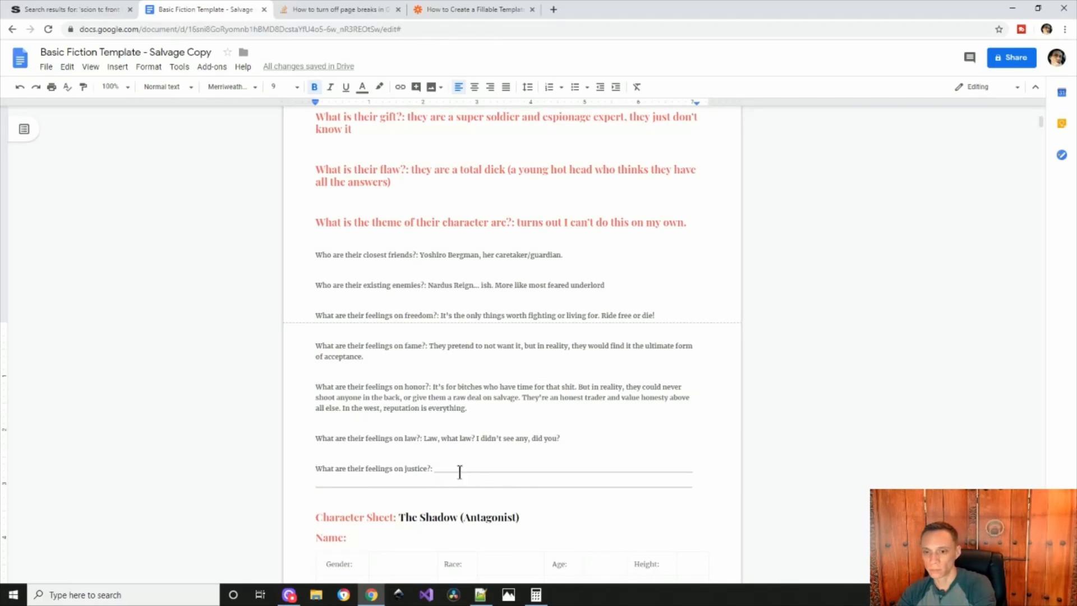
left_click_drag(434, 469, 700, 397)
scroll(424, 362, "down", 1)
left_click(439, 380)
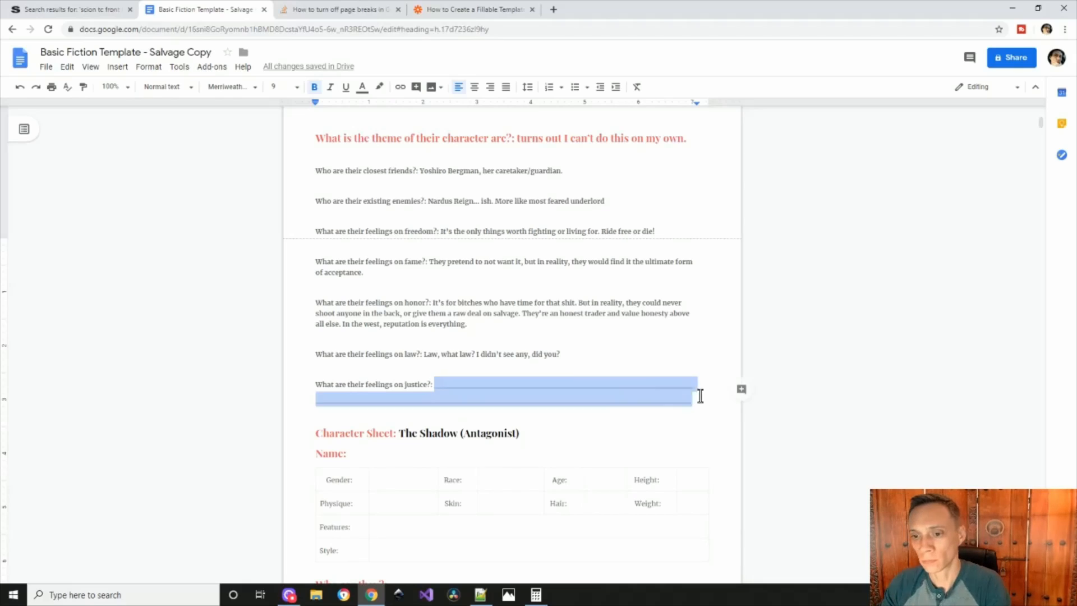
type("Good luck with that.")
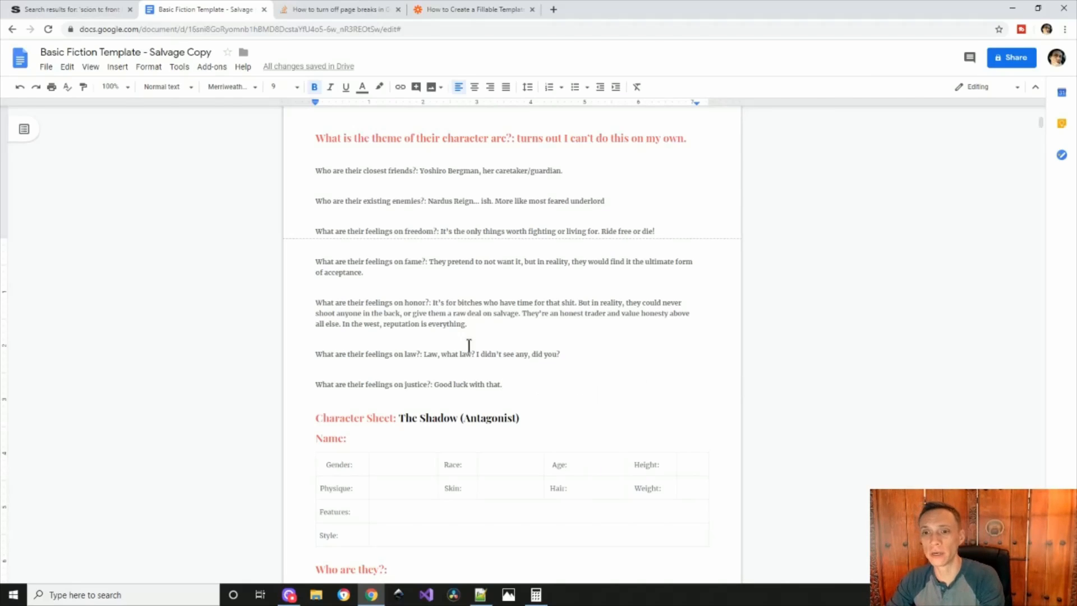
Step: Remove the bold formatting from the Hero's answers on closest friends, existing enemies and freedom, keeping the questions bold
double_click(416, 171)
left_click_drag(377, 170, 308, 171)
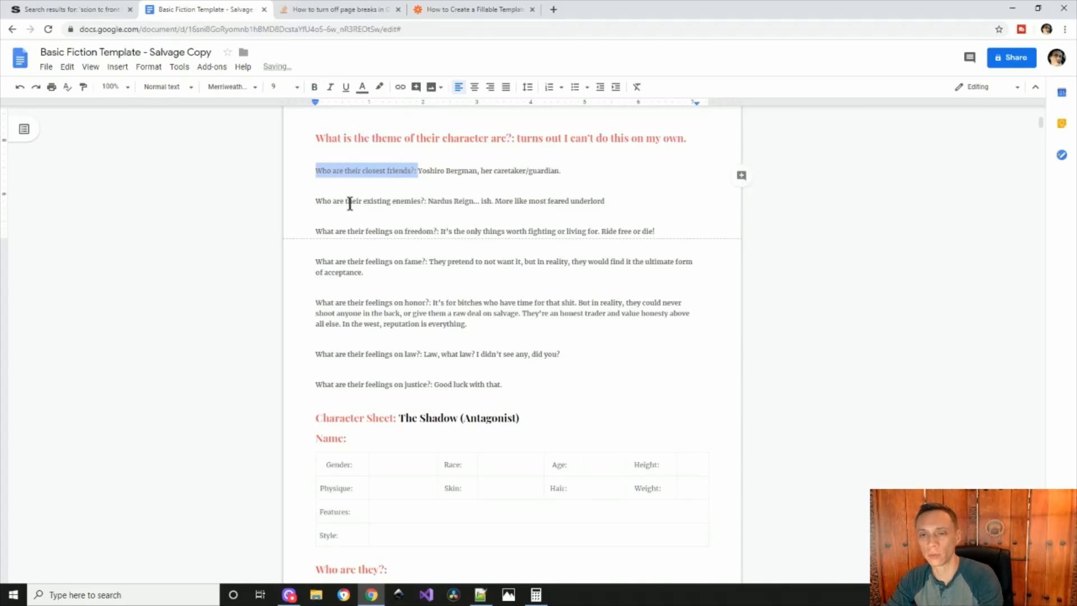
left_click_drag(420, 171, 580, 176)
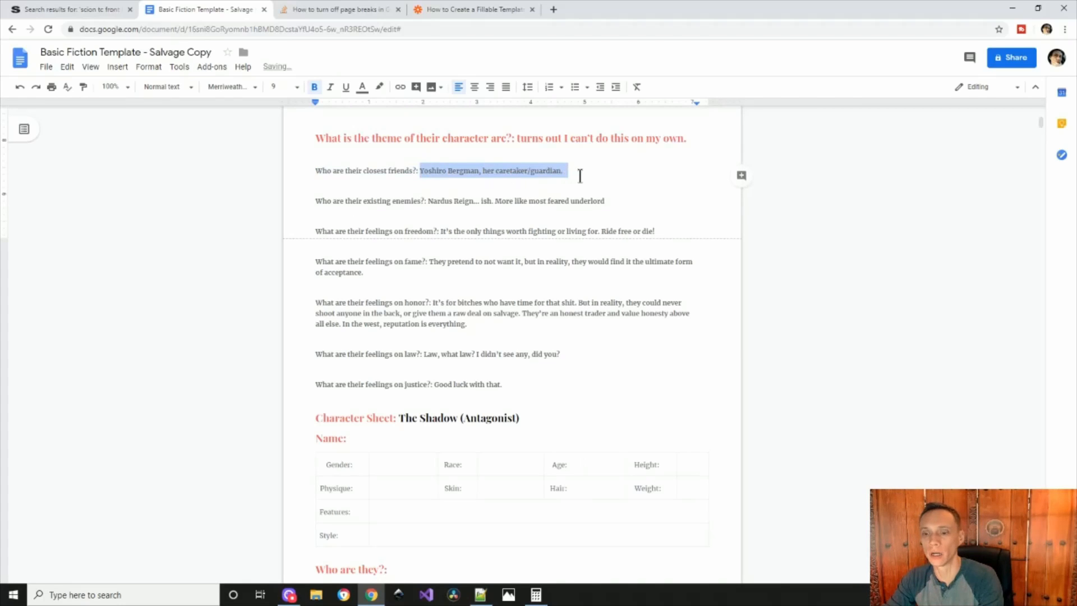
key("ctrl+b")
left_click_drag(428, 200, 637, 200)
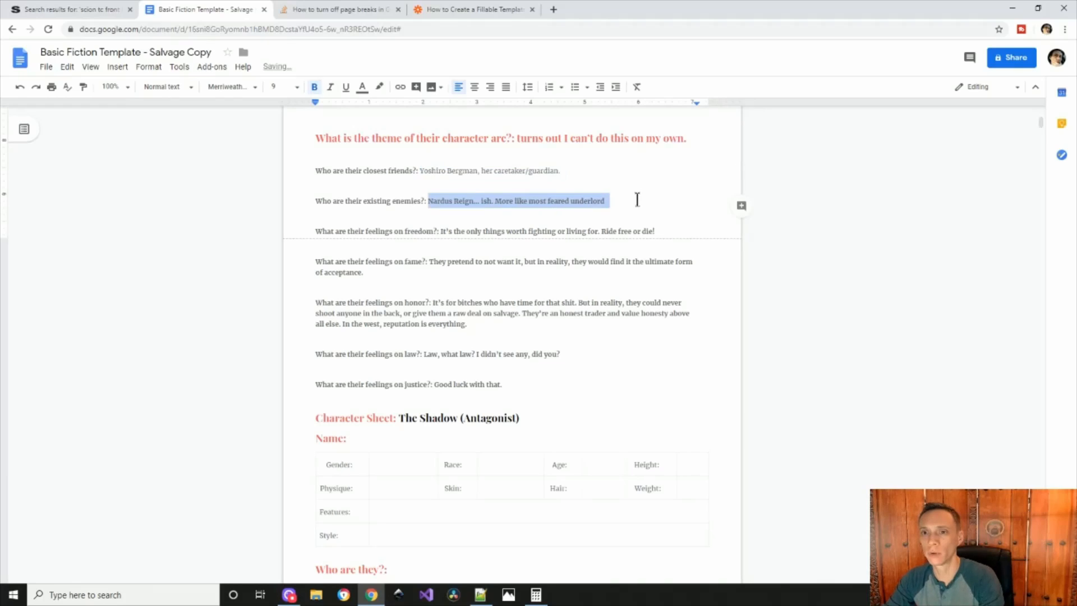
key("ctrl+b")
left_click_drag(440, 231, 700, 236)
key("ctrl+b")
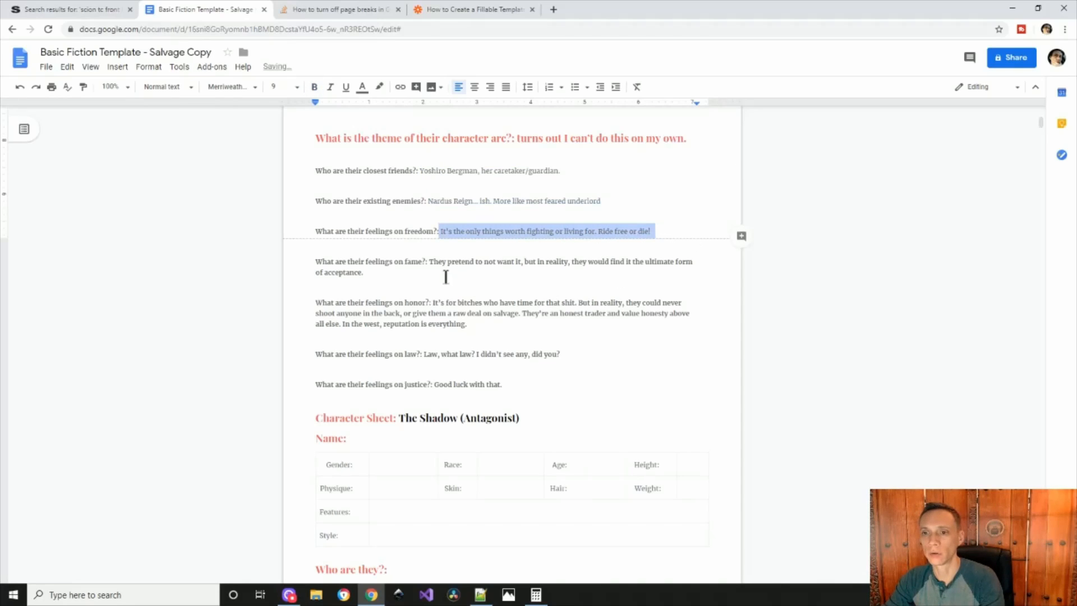
Step: Remove the bold formatting from the Hero's answers on fame, honor, law and justice
left_click_drag(431, 263, 494, 325)
key("ctrl+v")
key("ctrl+z")
key("ctrl+b")
left_click_drag(423, 354, 560, 354)
key("ctrl+b")
left_click_drag(436, 385, 546, 385)
key("ctrl+b")
left_click(545, 385)
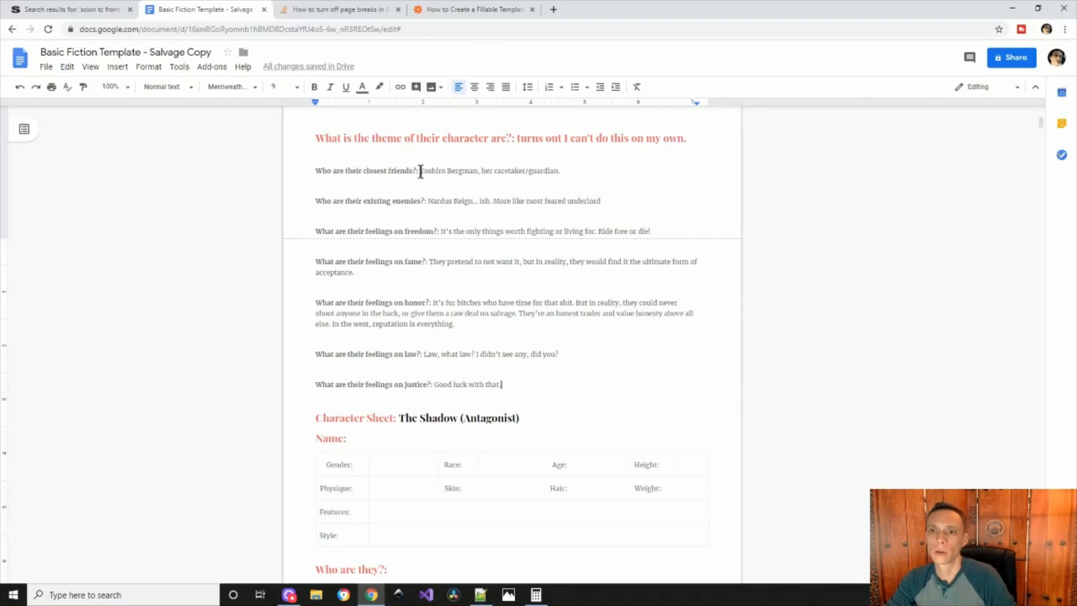
Step: Color the question text for closest friends, existing enemies and feelings on freedom black
left_click_drag(421, 171, 313, 173)
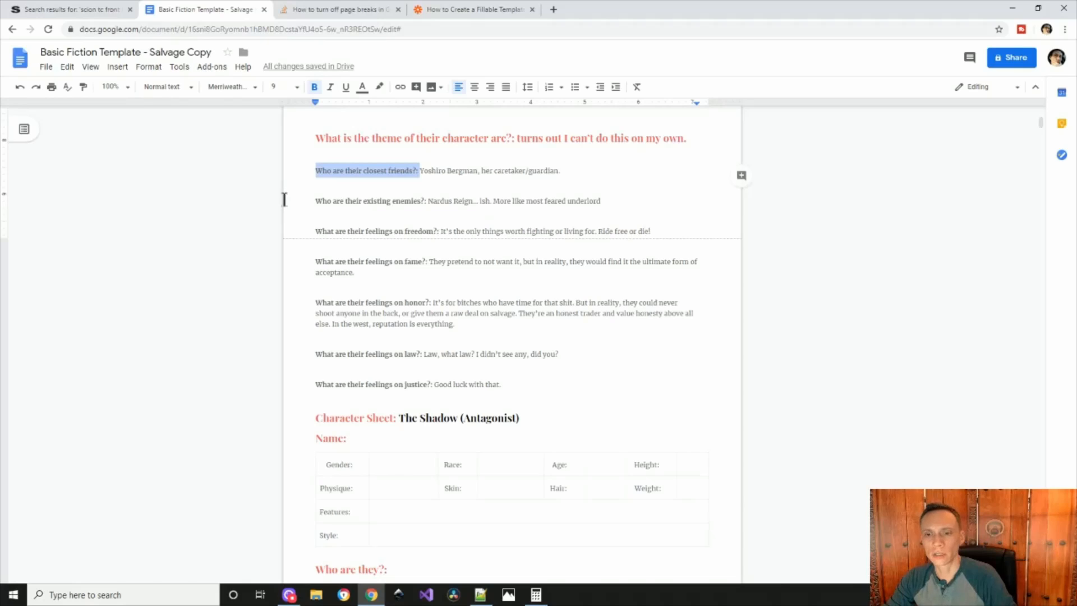
left_click(362, 89)
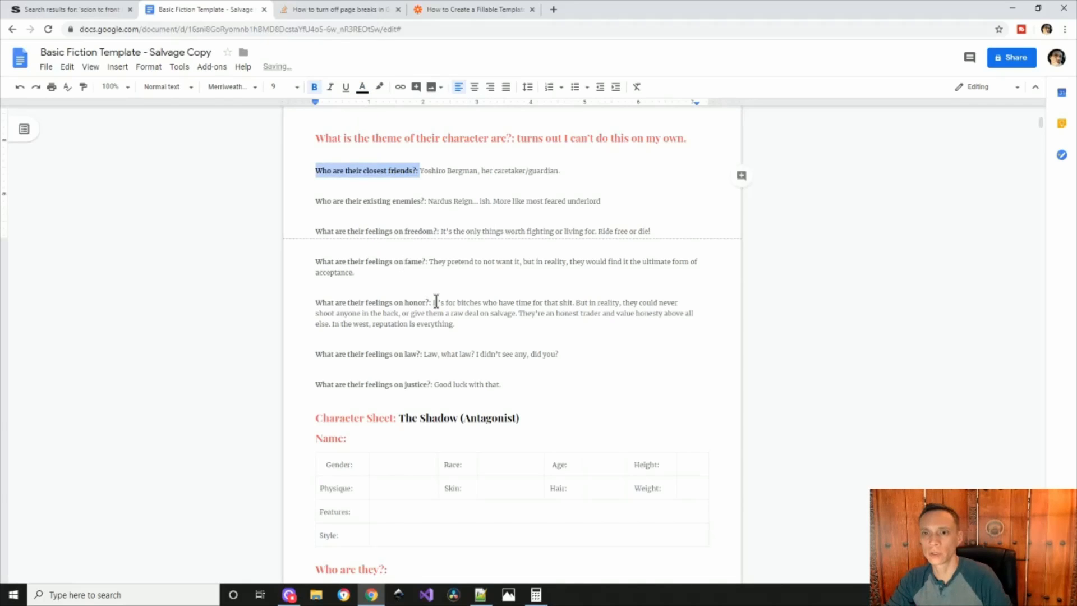
left_click_drag(428, 201, 316, 201)
left_click(362, 87)
left_click(364, 112)
left_click_drag(441, 231, 314, 231)
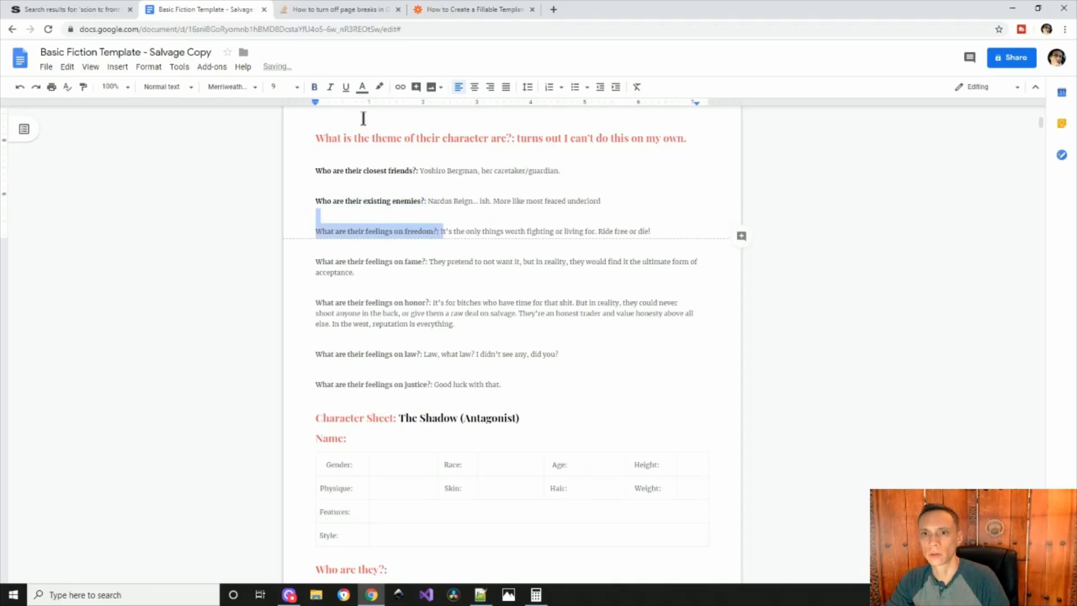
left_click(362, 87)
left_click(364, 112)
Step: Color the question text for feelings on fame, honor, law and justice black
left_click_drag(428, 261, 314, 262)
left_click(362, 87)
left_click(364, 112)
left_click_drag(432, 303, 283, 302)
left_click(362, 87)
left_click(364, 112)
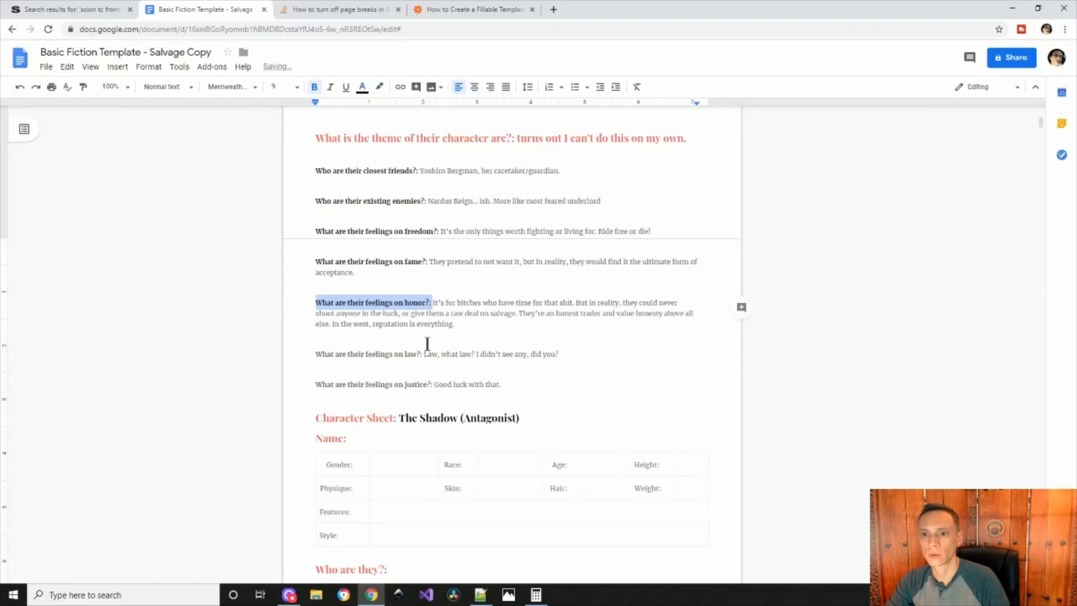
left_click_drag(424, 354, 316, 354)
left_click(362, 87)
left_click(364, 112)
left_click_drag(434, 384, 315, 365)
left_click_drag(655, 315, 668, 315)
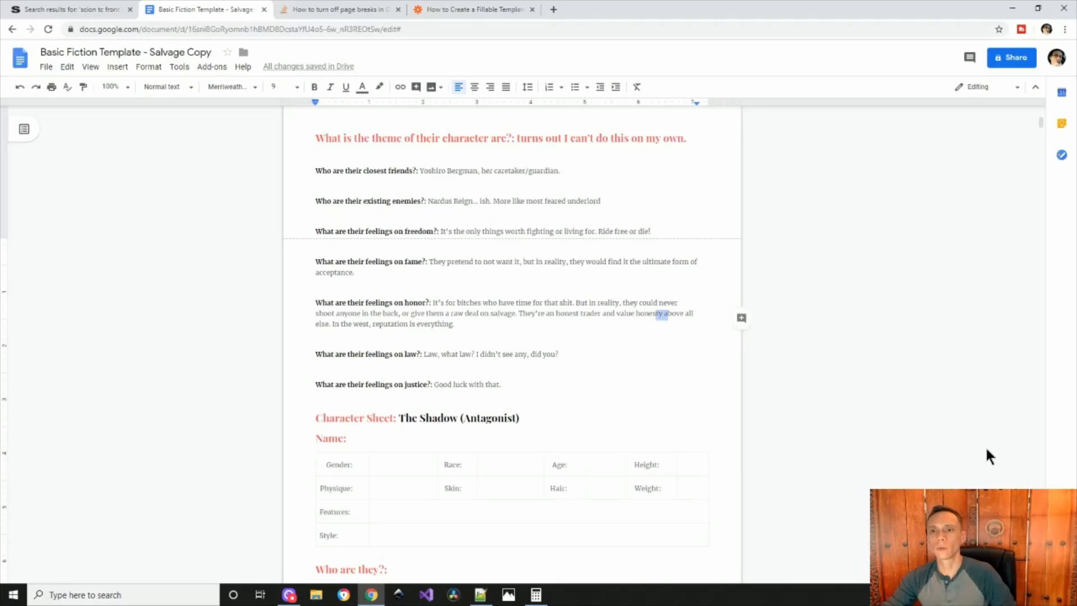
left_click(767, 416)
Step: In the Pixar Style Outline, change "Then one day. They" to "Then one day, hey"
scroll(797, 393, "up", 7)
scroll(816, 376, "up", 10)
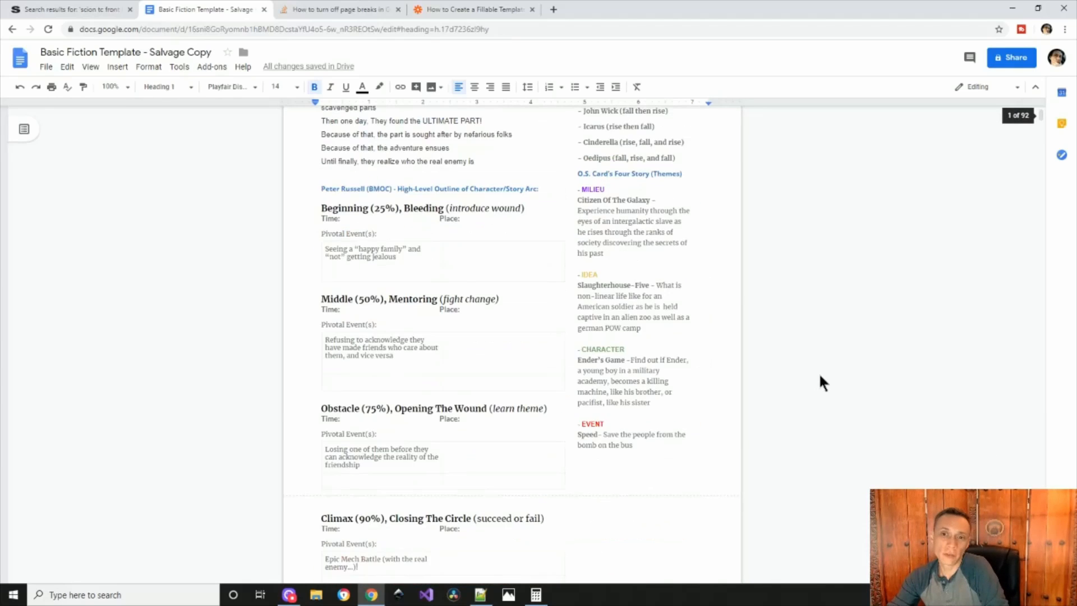
left_click(813, 370)
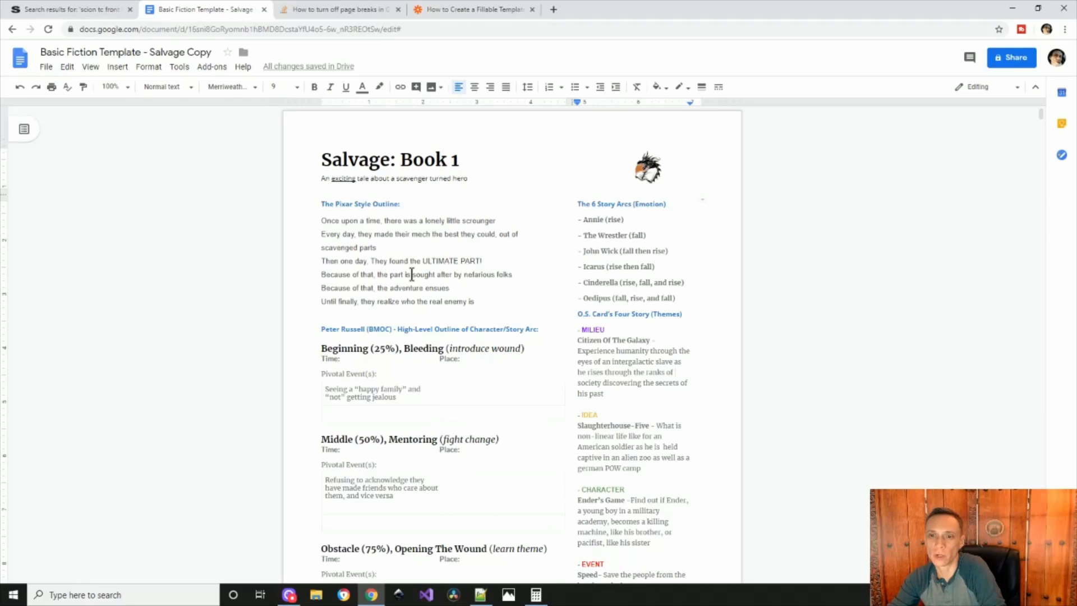
left_click(372, 262)
key("BackSpace")
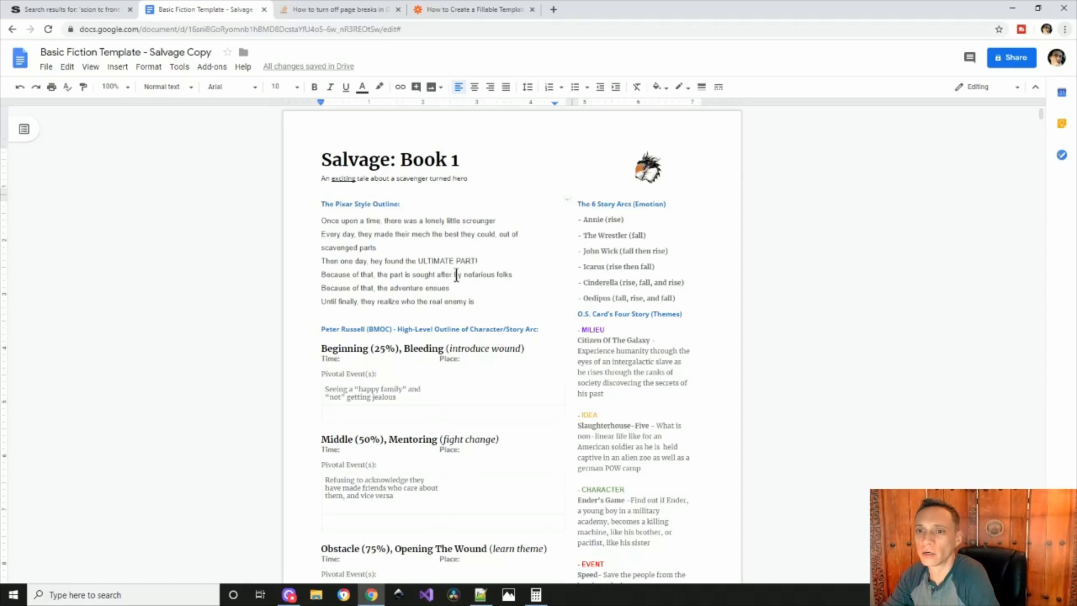
Step: Reword the first "Because of that" line of the Pixar outline to "they are chased around the North by nefarious folks"
left_click_drag(456, 275, 392, 275)
type("y are chase ")
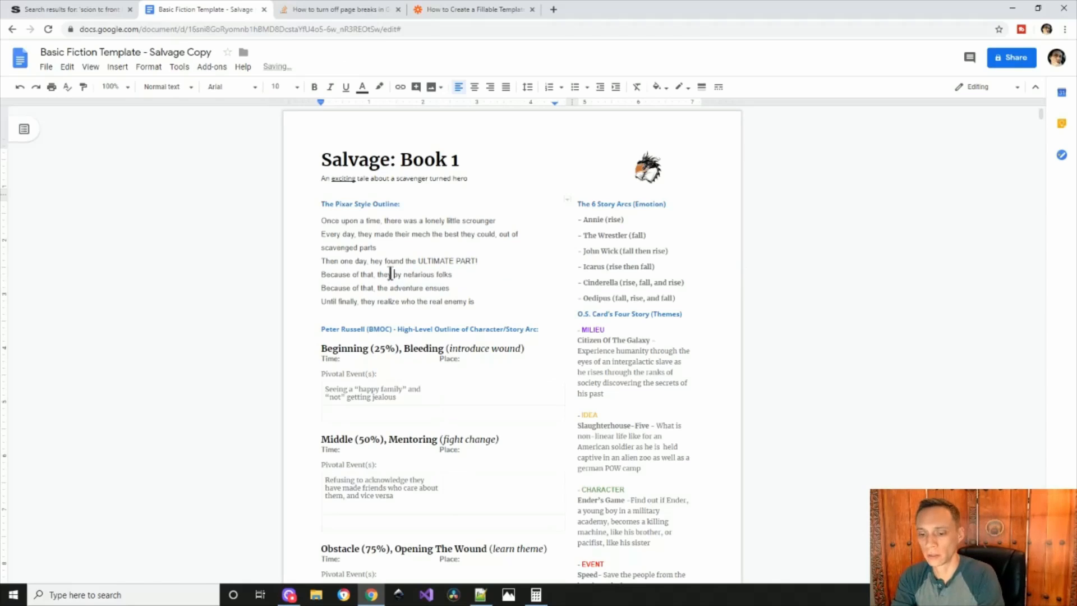
type("daround the")
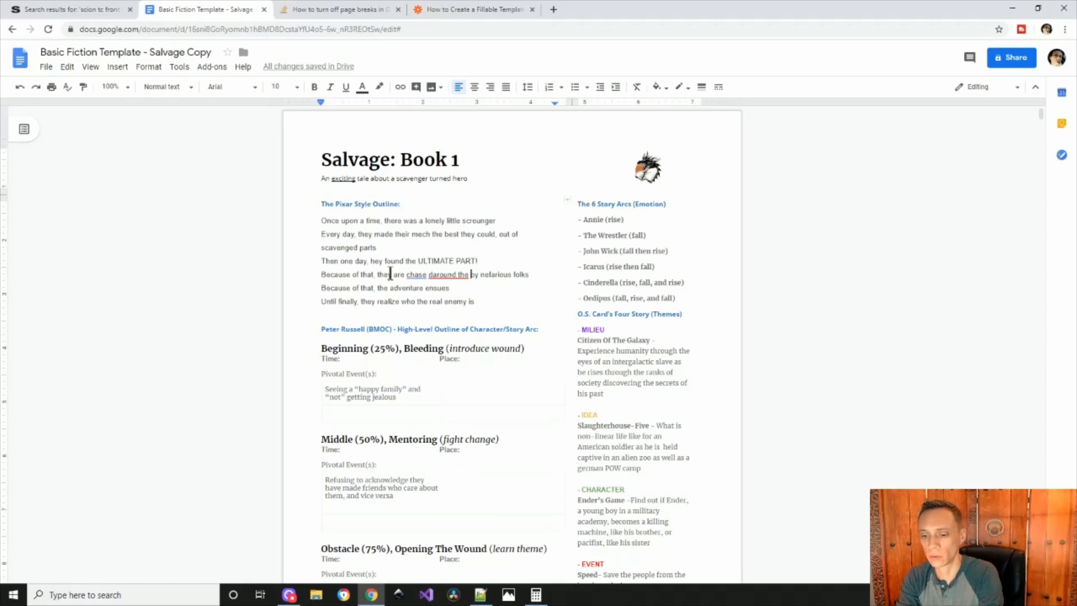
type("North")
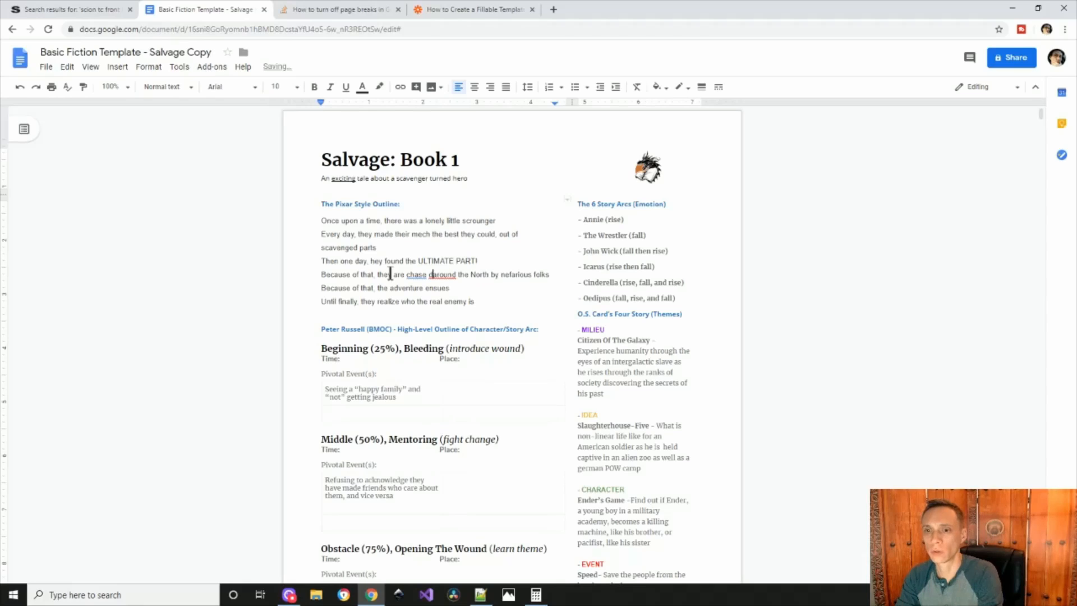
key("BackSpace")
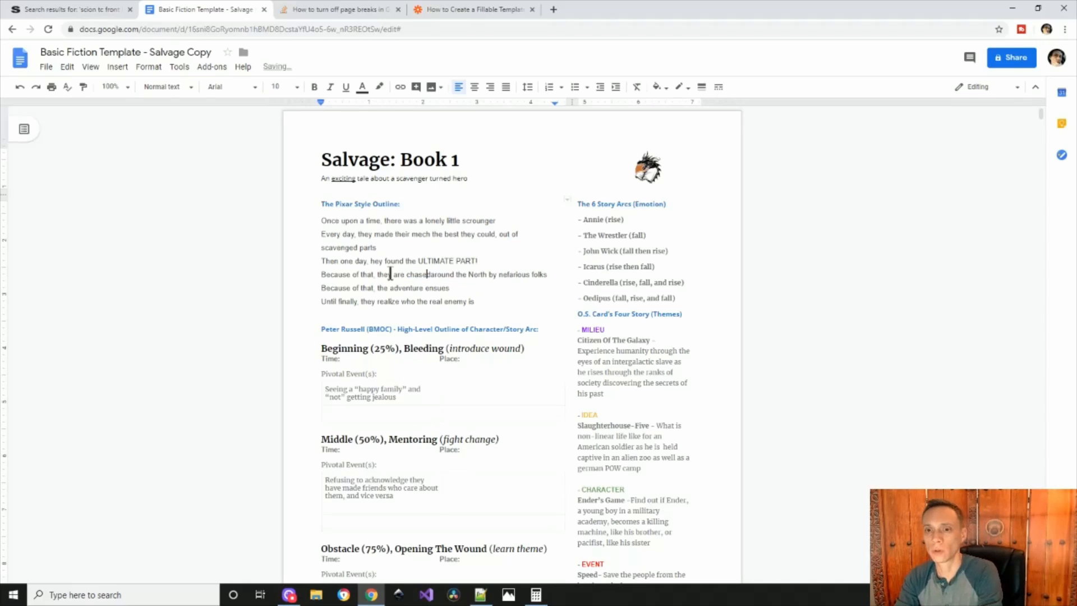
key("Right")
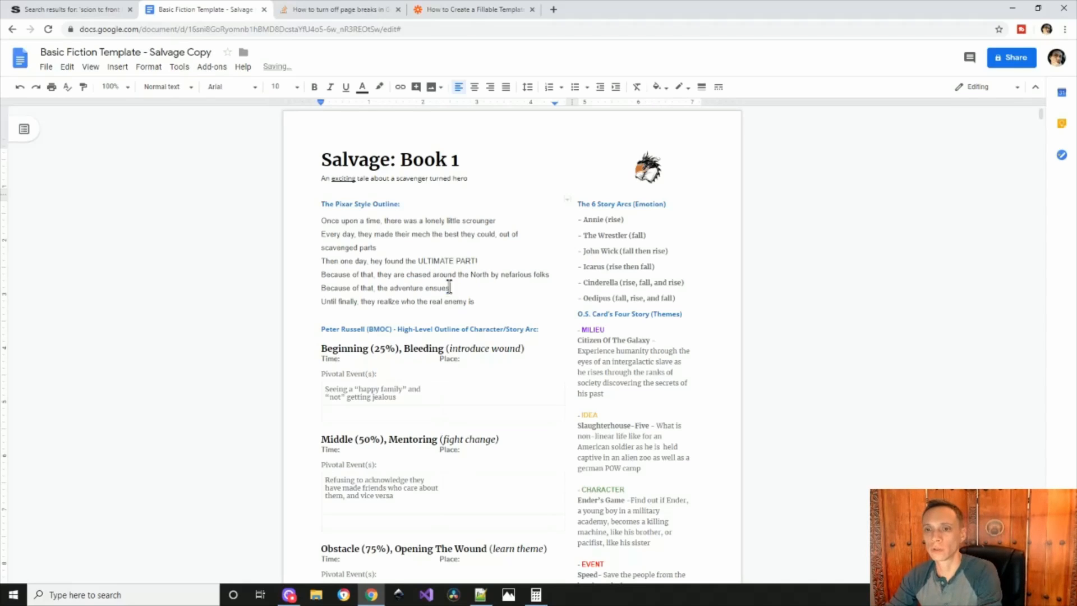
Step: Replace the ending of the second "Because of that" line with "they find out the world isn't what it seems"
left_click_drag(450, 288, 379, 288)
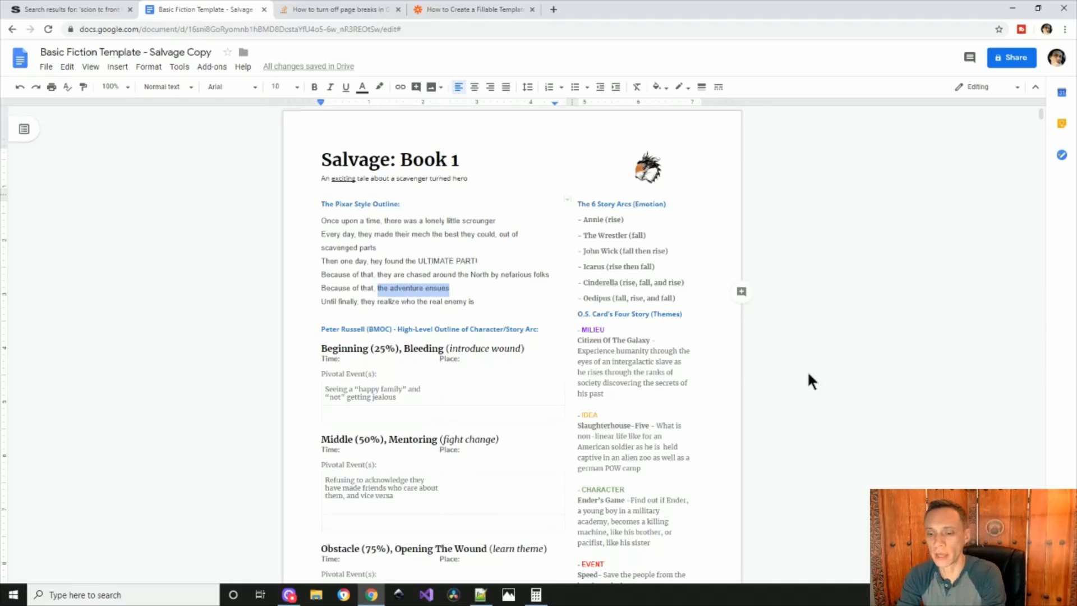
type("hey find out the ")
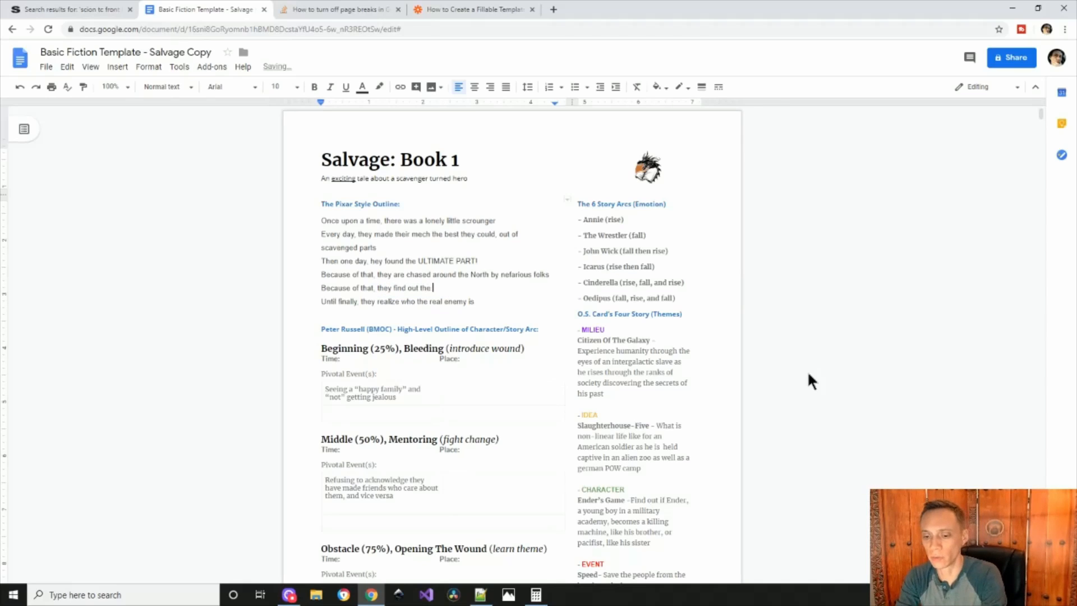
type("world isn't what it seems")
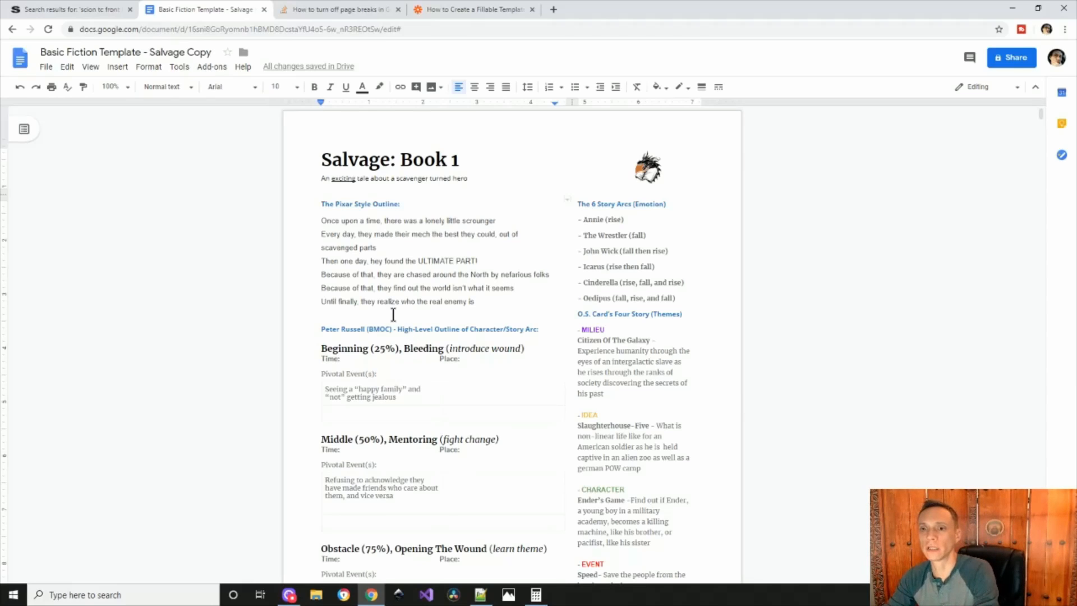
Step: Rewrite the "Until finally" line as "the stakes get raised to epic proportions and a new enemy arises." and remove the blank line beneath it
left_click(481, 302)
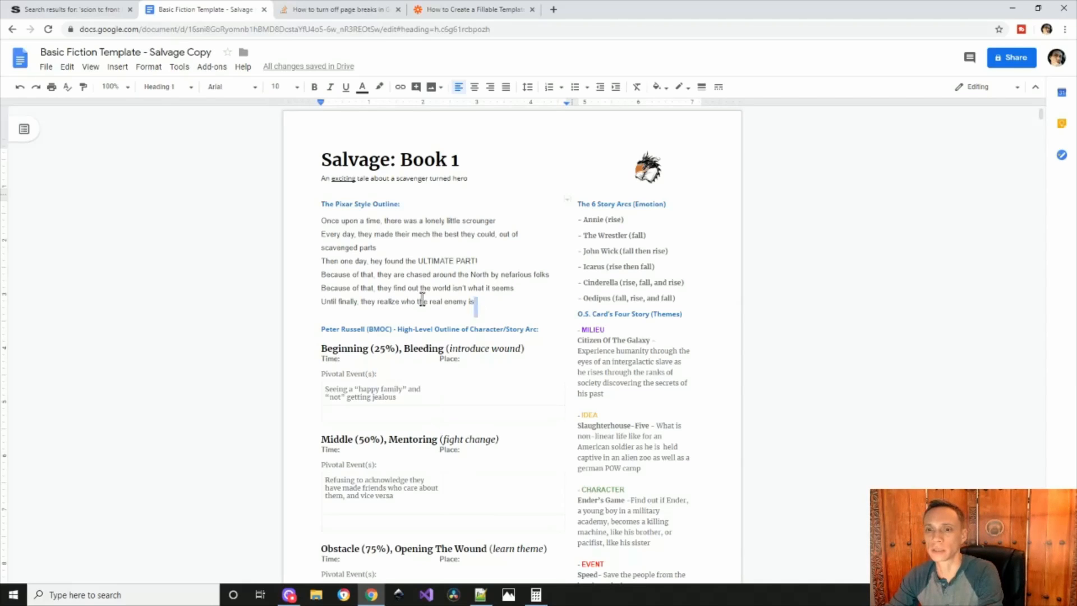
left_click(362, 301, "shift")
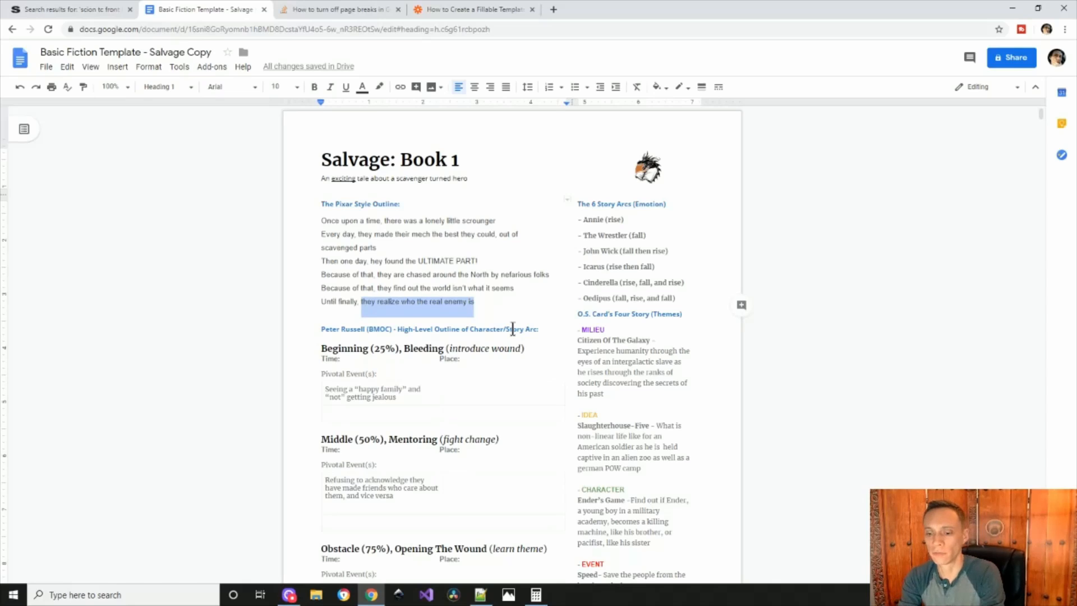
type("th")
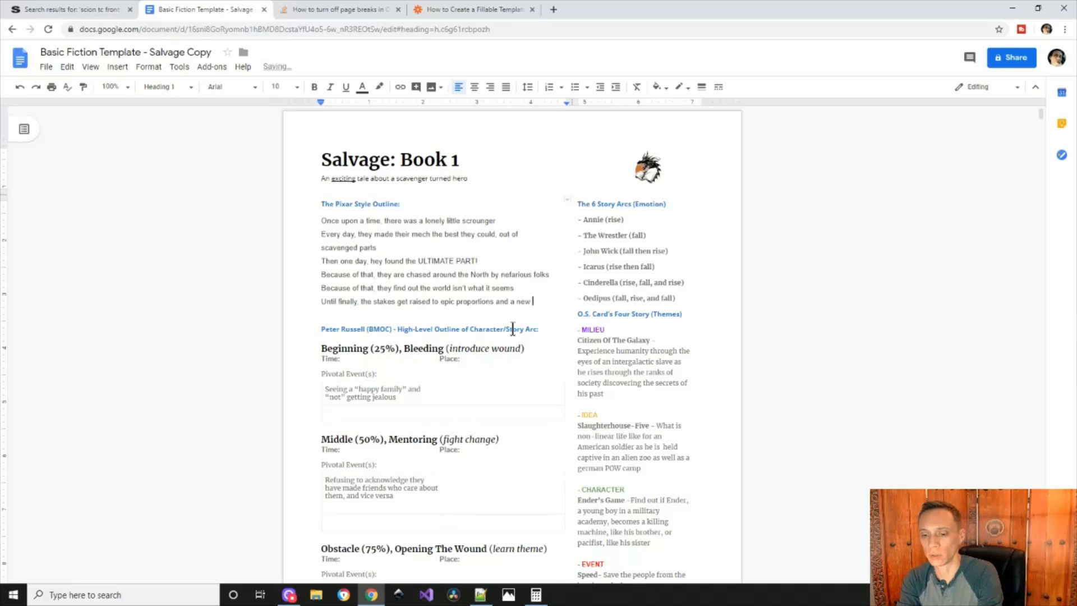
key("super+s")
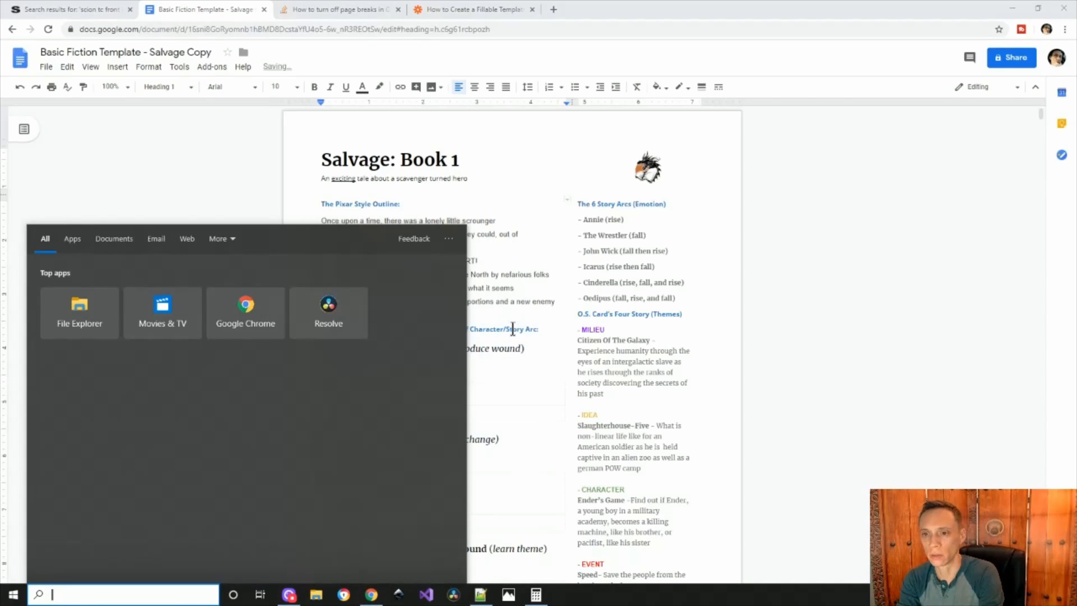
left_click(524, 303)
left_click_drag(552, 303, 567, 302)
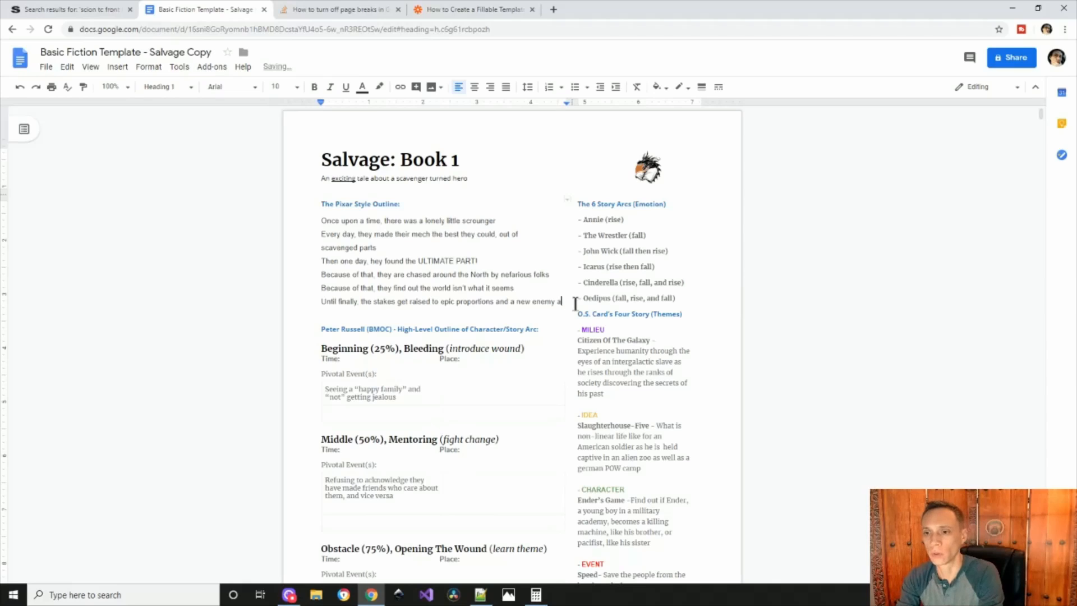
type("arises")
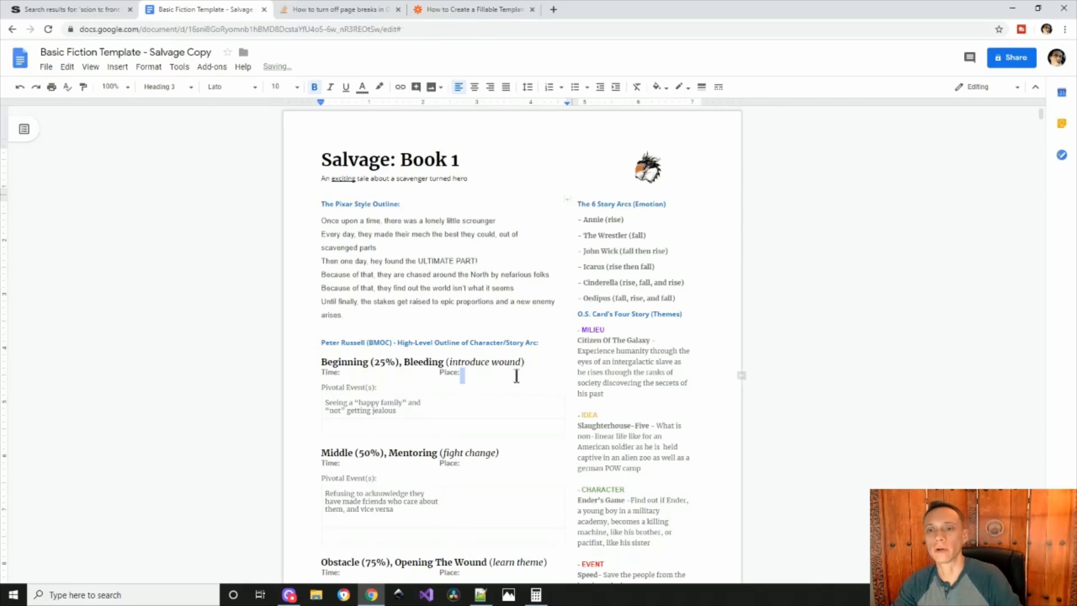
left_click(370, 334)
key("BackSpace")
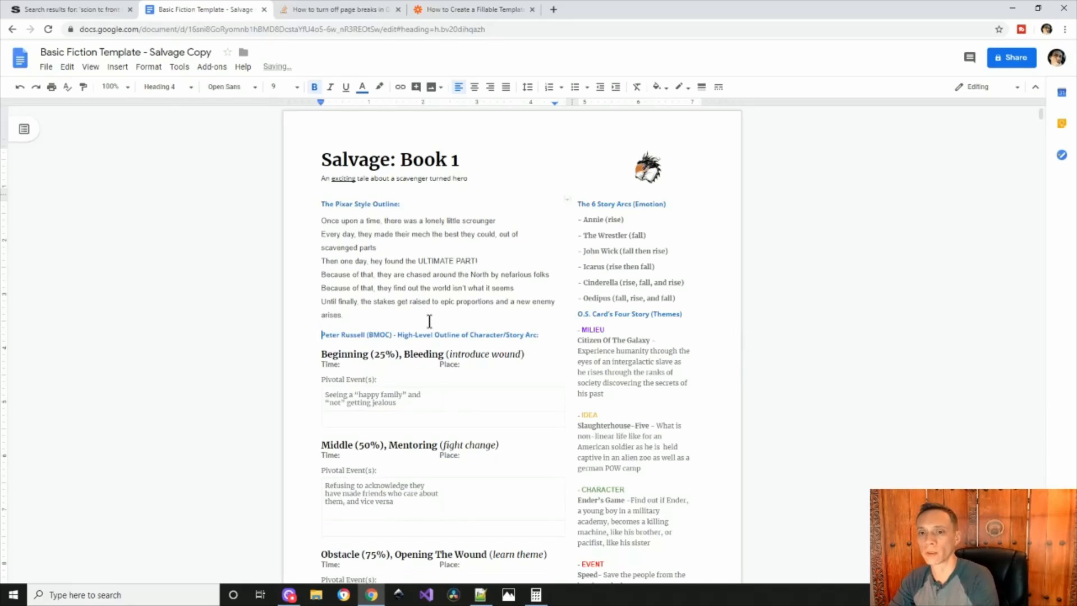
Step: Review the pivotal events of the Beginning and Middle sections in the high-level character arc outline
left_click_drag(460, 398, 488, 398)
scroll(489, 395, "down", 3)
left_click(480, 239)
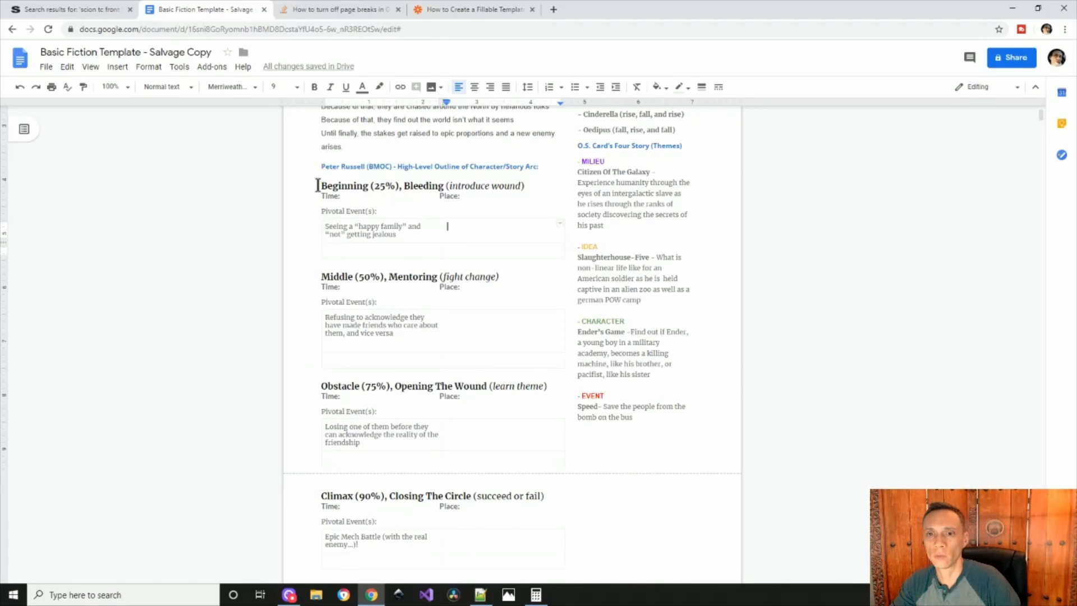
left_click_drag(321, 185, 654, 488)
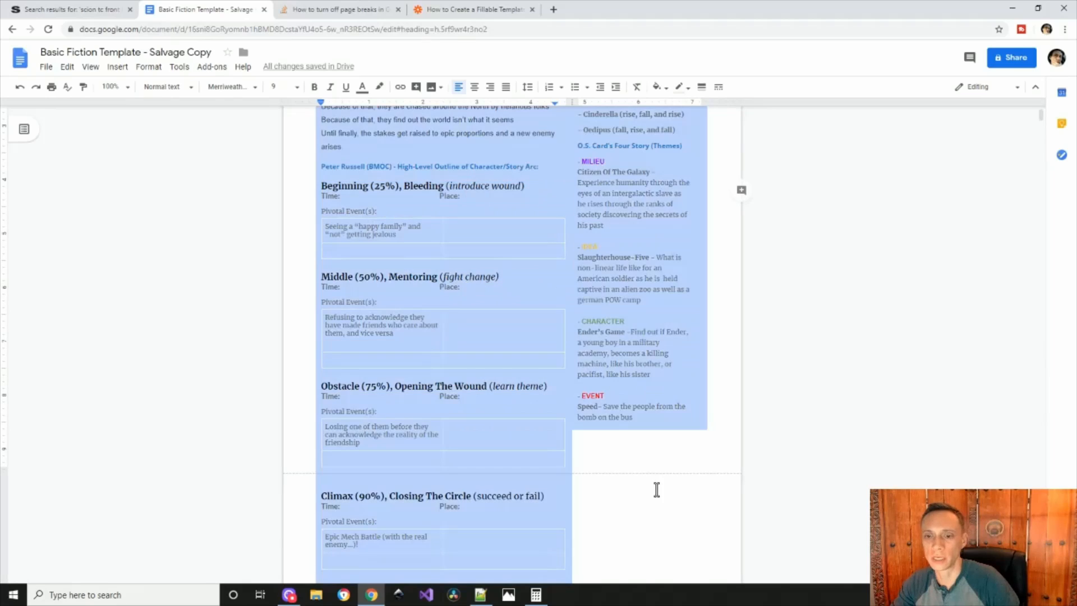
left_click(947, 379)
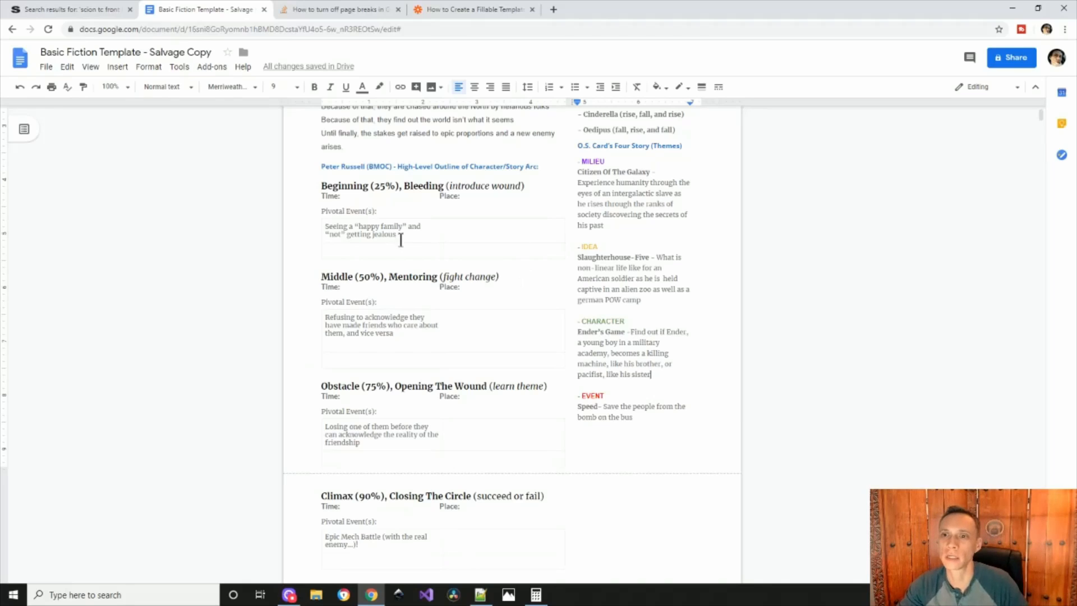
left_click_drag(411, 240, 312, 236)
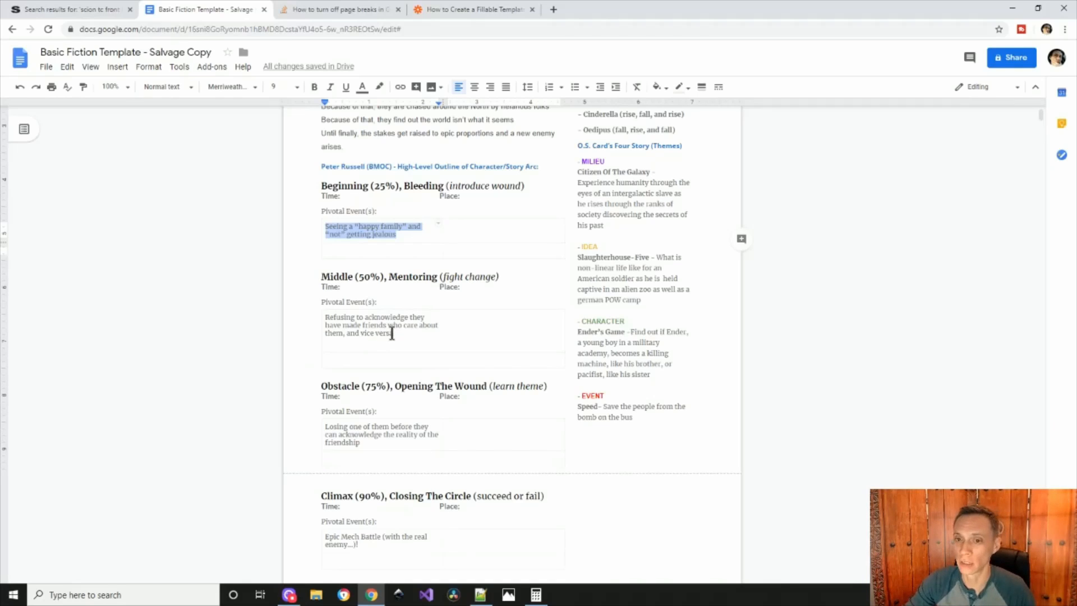
left_click_drag(392, 333, 301, 312)
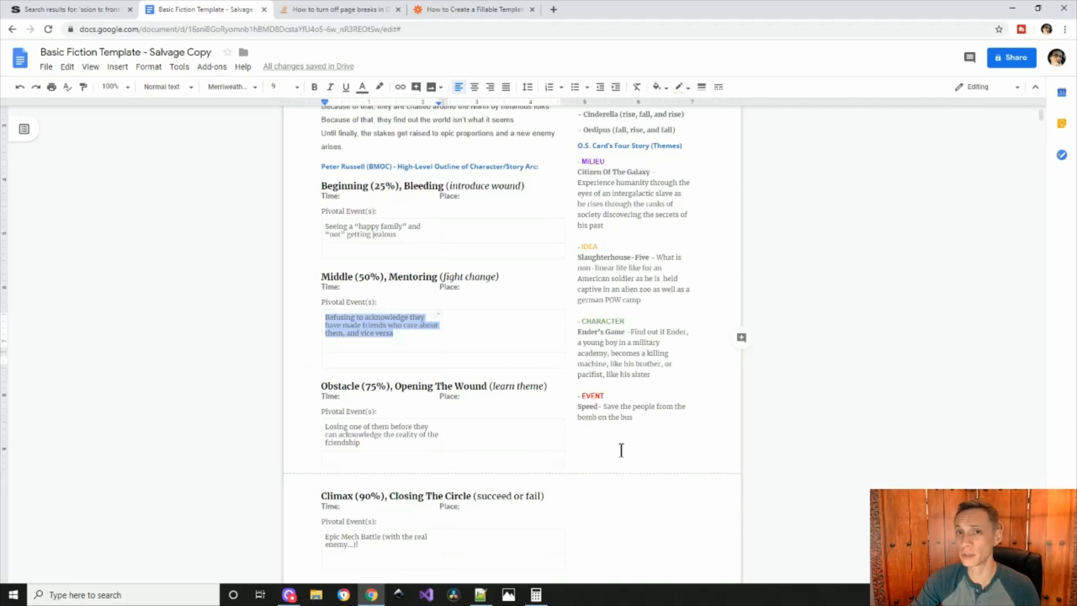
Step: Review the pivotal events of the Obstacle and Climax sections, keeping their text as it is
left_click(375, 446)
left_click(302, 430)
key("Return")
left_click_drag(304, 429, 321, 426)
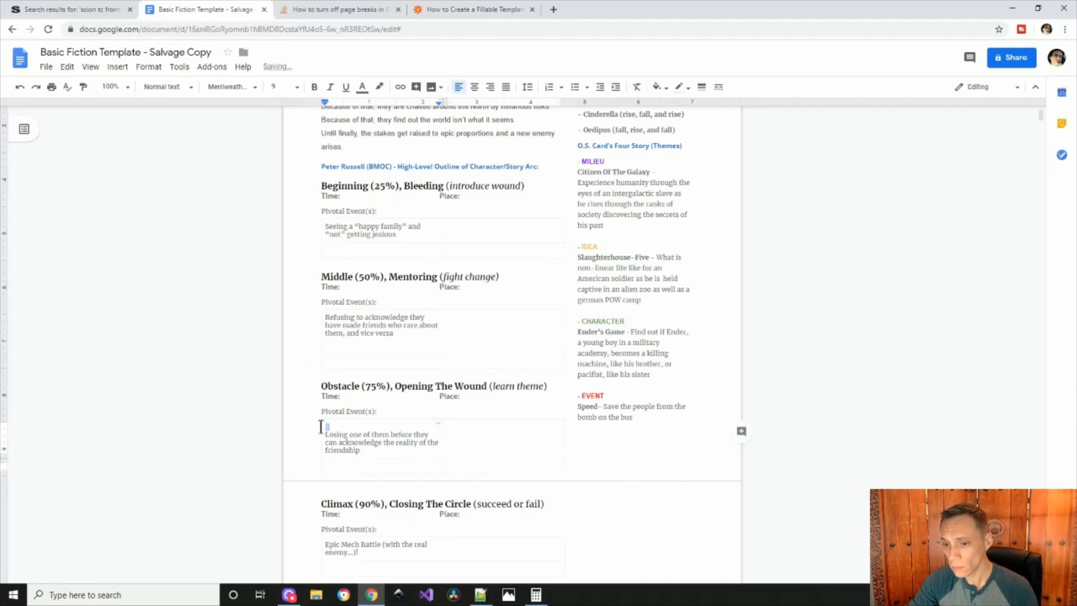
key("BackSpace")
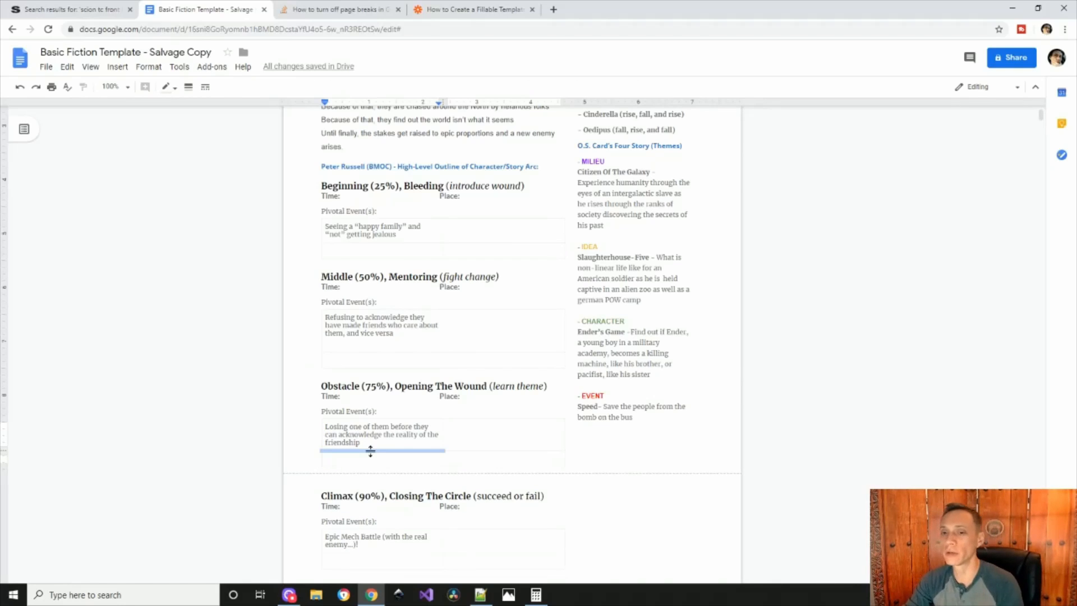
left_click(364, 442)
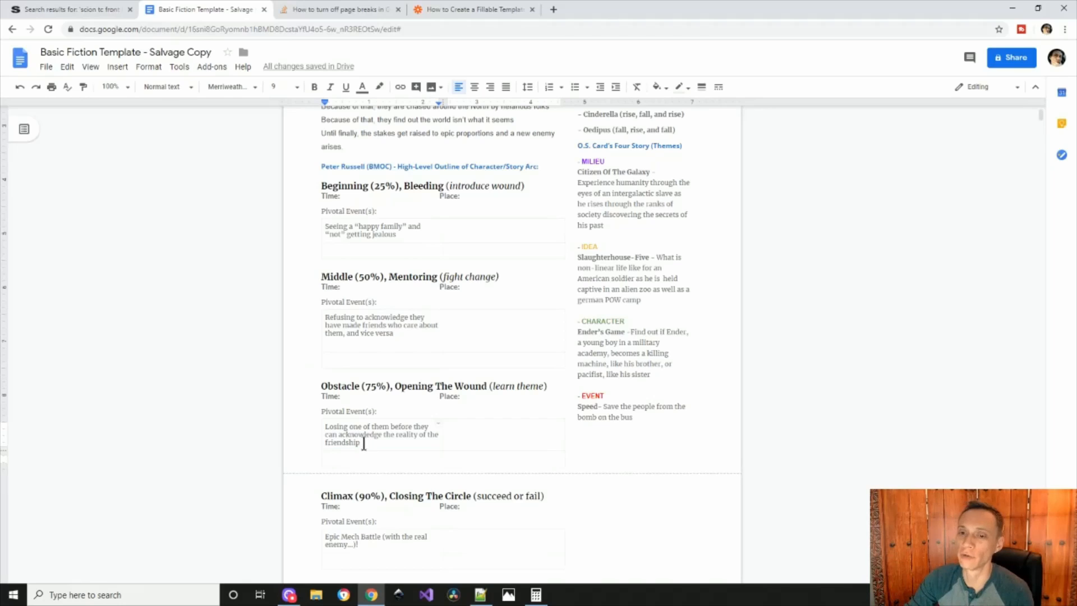
left_click_drag(364, 443, 316, 427)
left_click(363, 447)
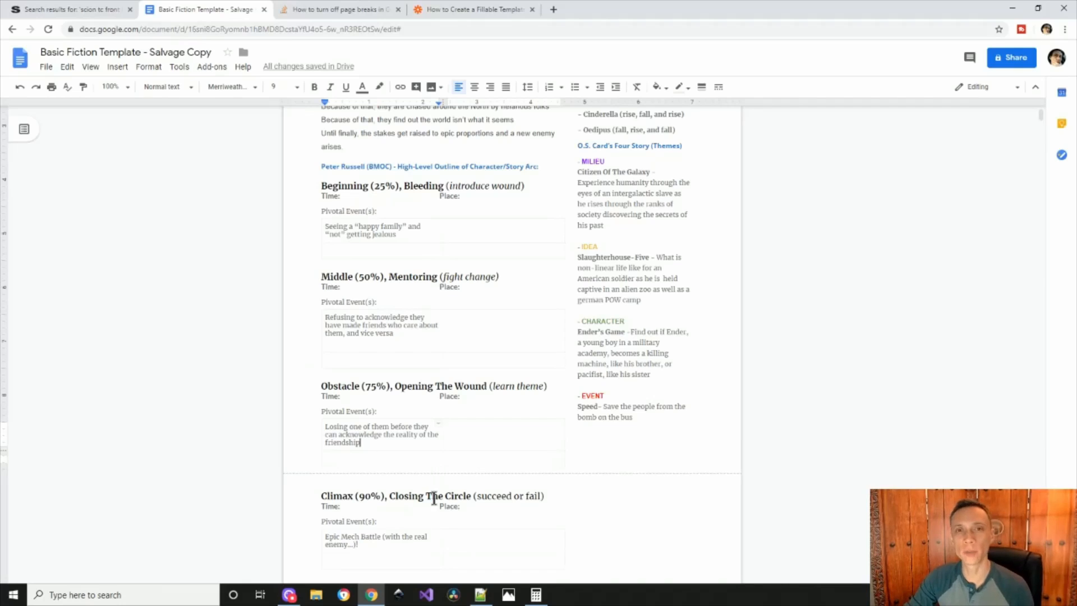
left_click(449, 528)
scroll(457, 525, "down", 4)
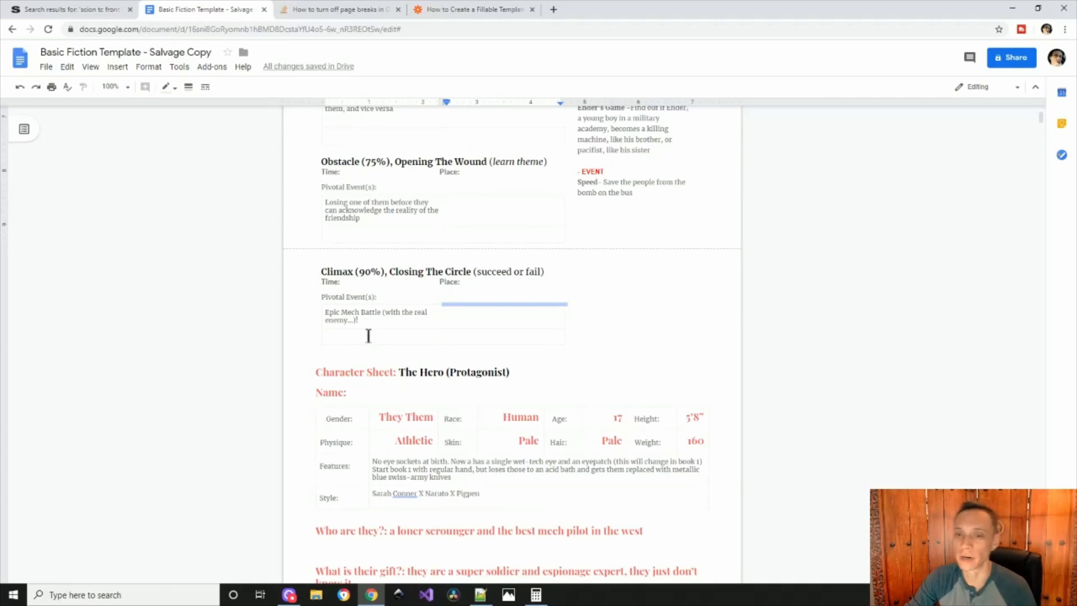
left_click_drag(358, 320, 315, 312)
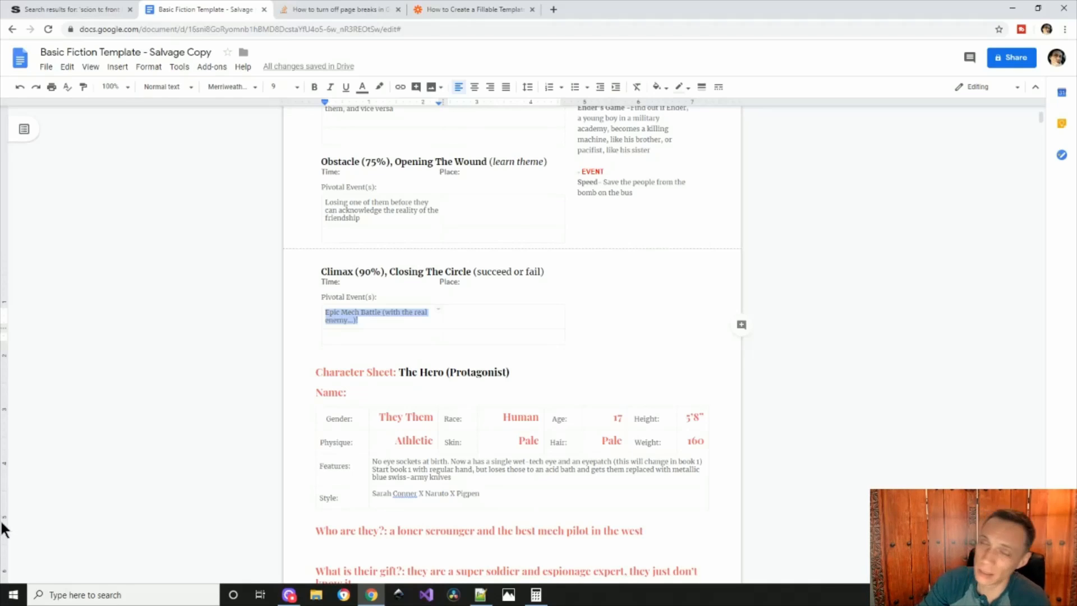
left_click_drag(560, 340, 565, 337)
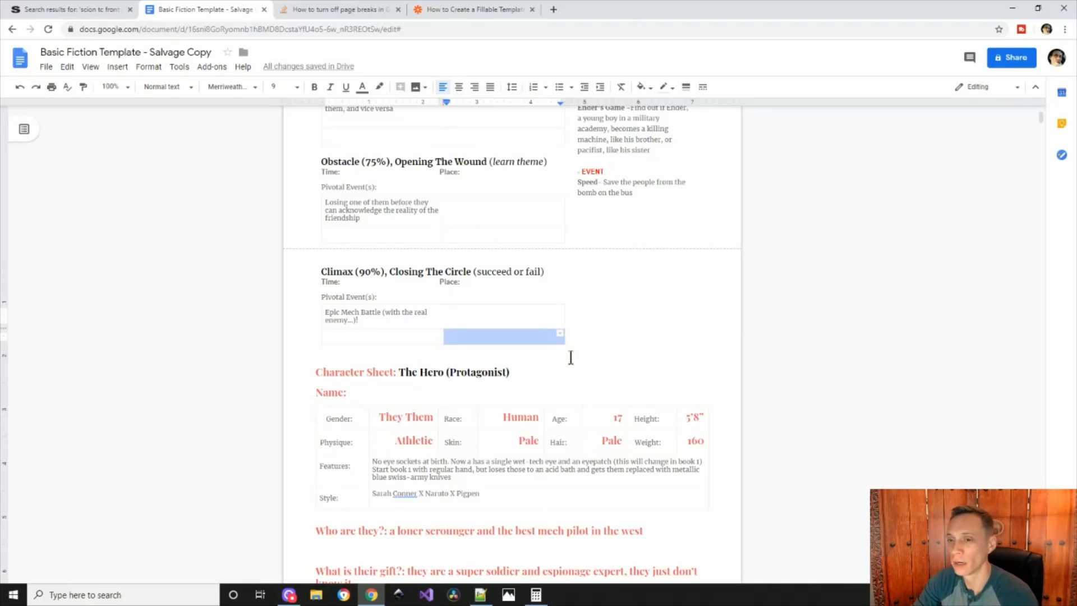
left_click(609, 355)
Step: Change the Hero's age to 17-21 in the character sheet
scroll(628, 337, "down", 6)
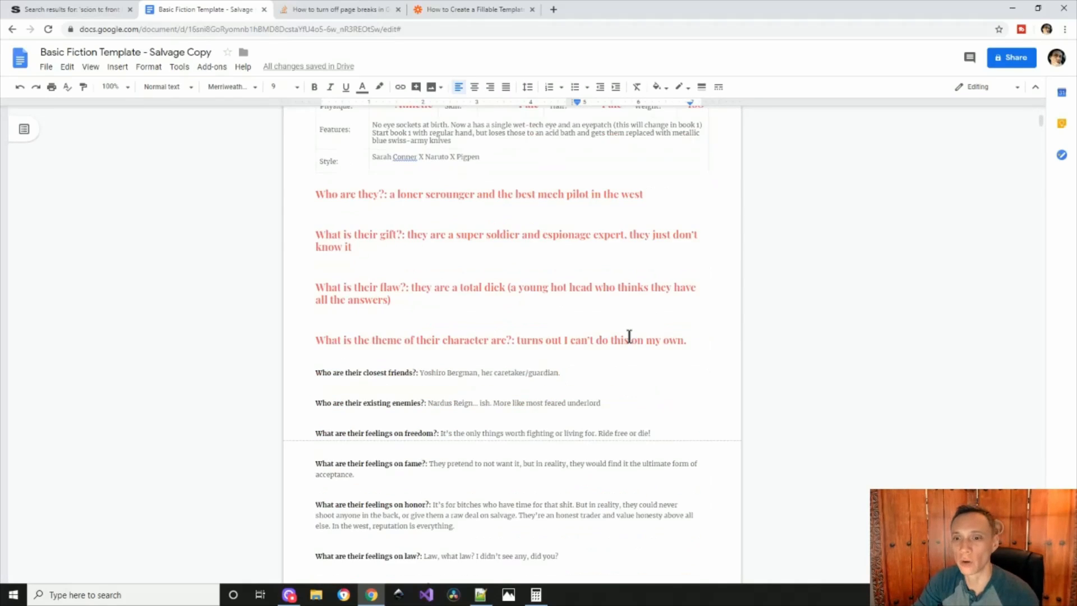
scroll(628, 336, "up", 4)
scroll(628, 333, "down", 3)
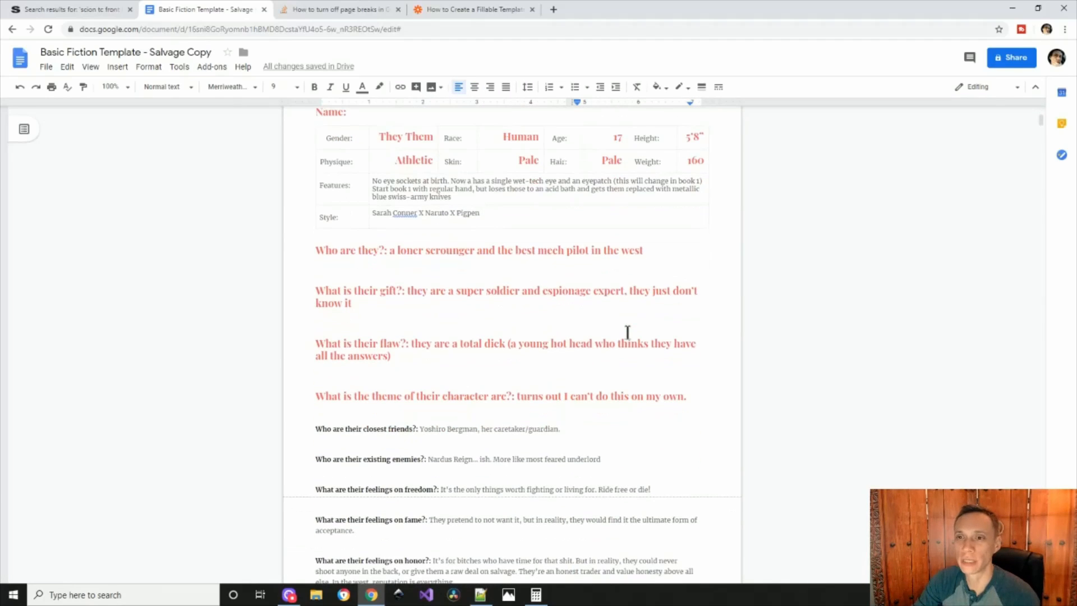
scroll(625, 332, "up", 1)
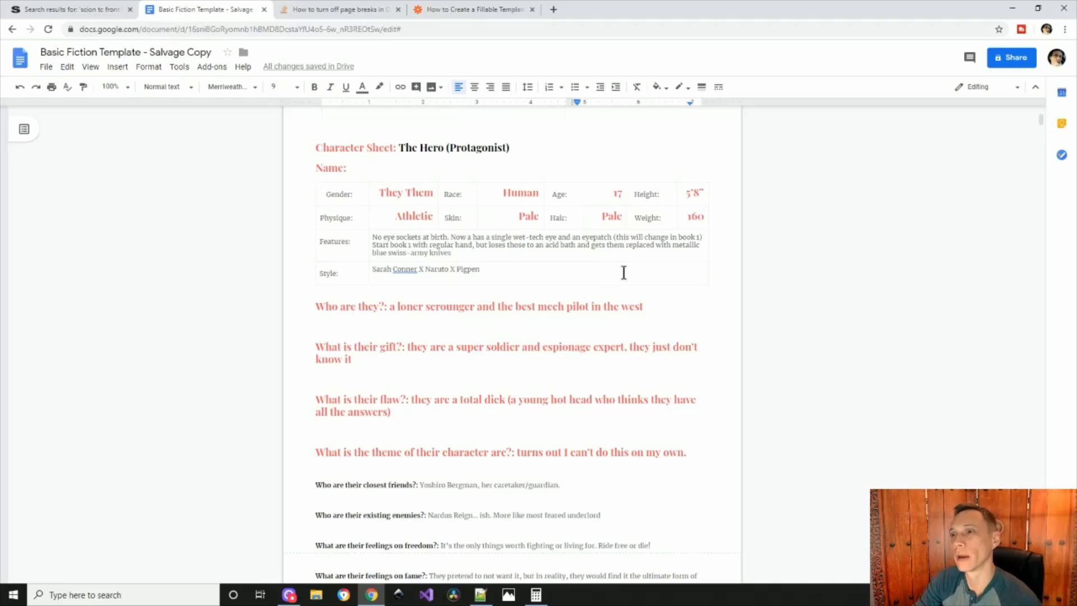
left_click(618, 193)
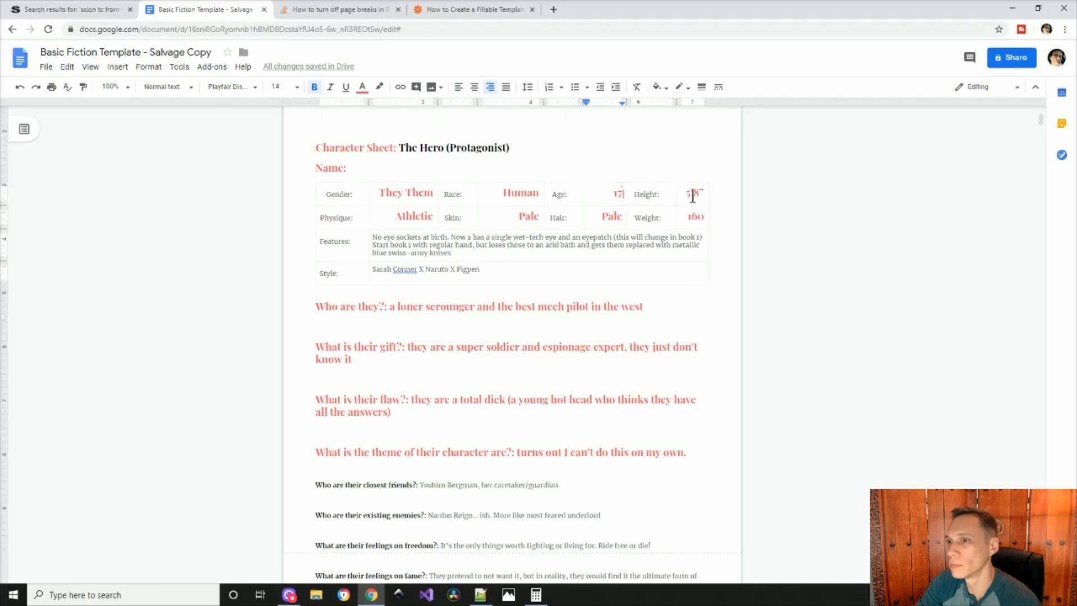
type("-21")
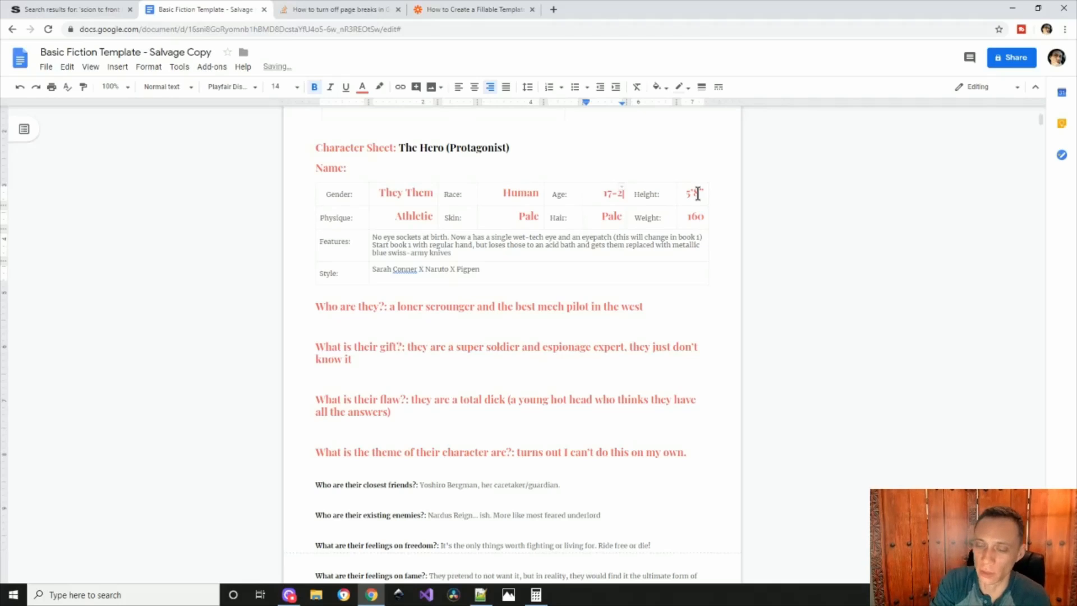
Step: Add the word "hands" after "swiss-army knives" in the Hero's Features description
left_click(703, 237)
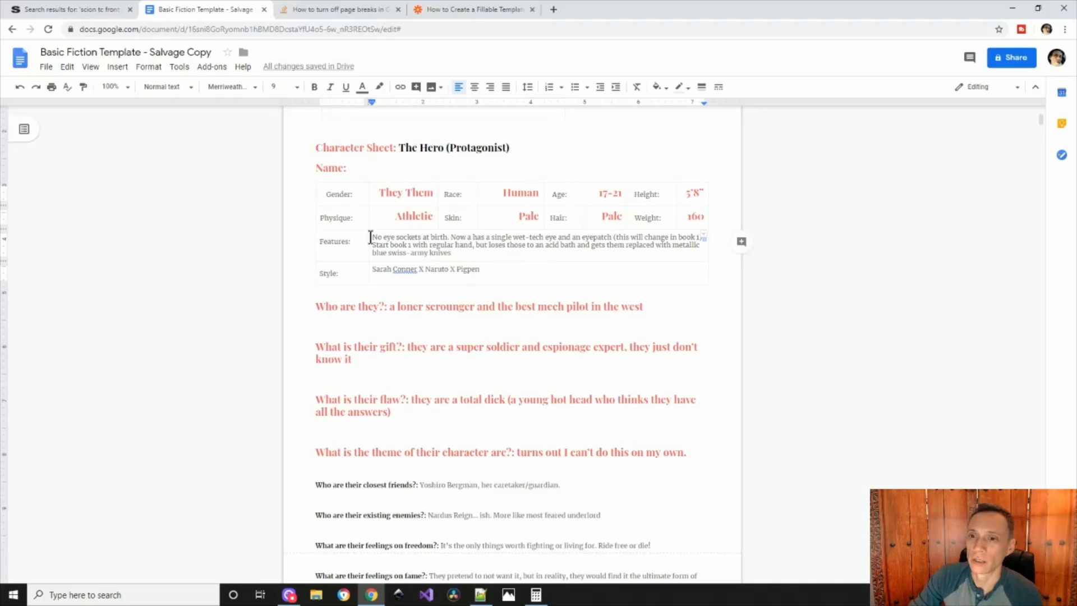
left_click_drag(372, 237, 704, 238)
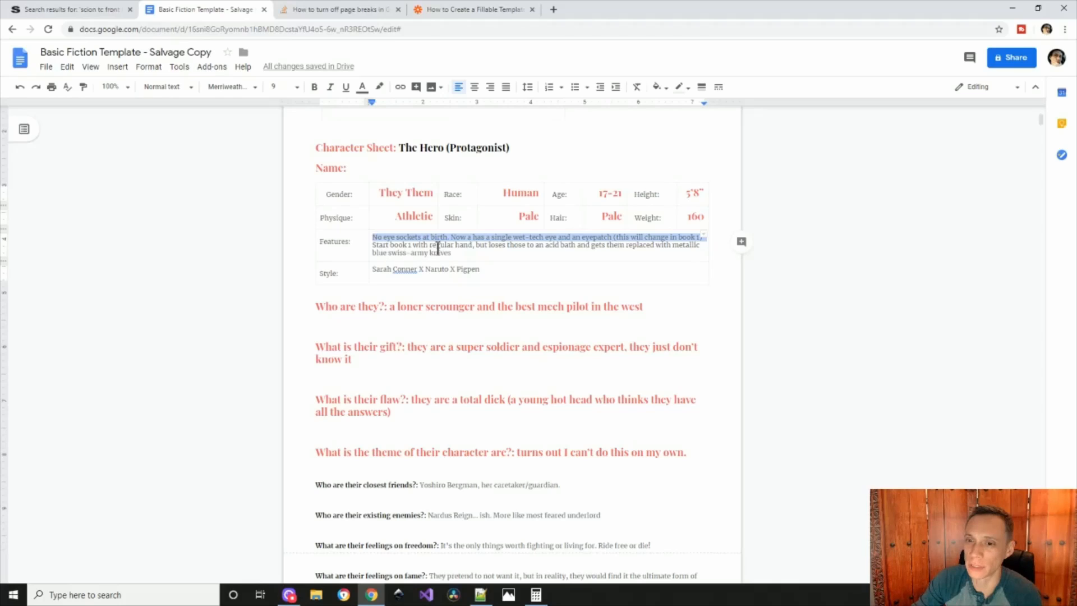
left_click(459, 252)
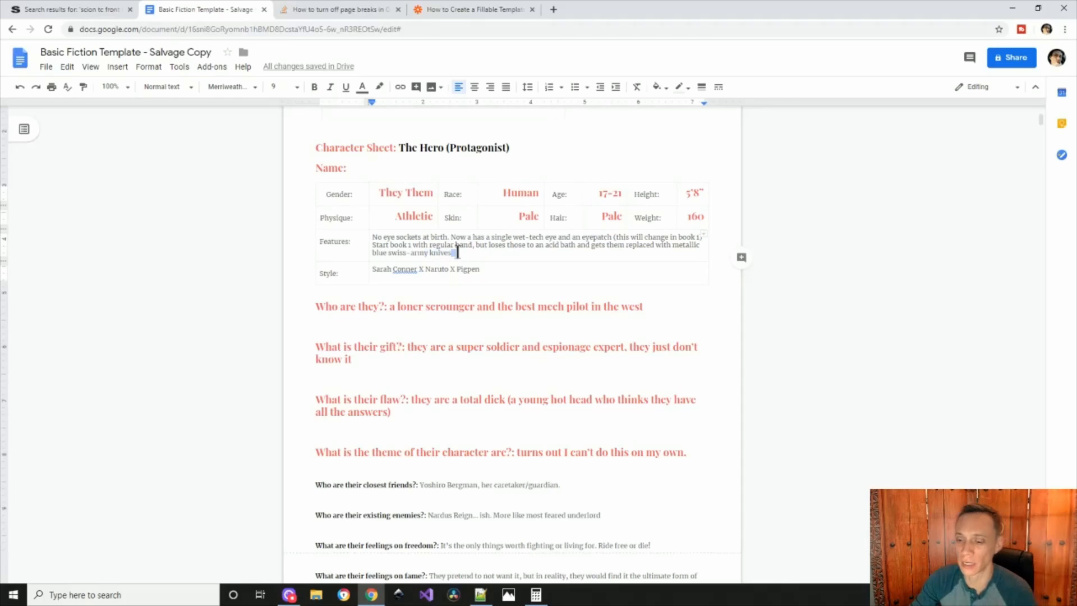
type("h")
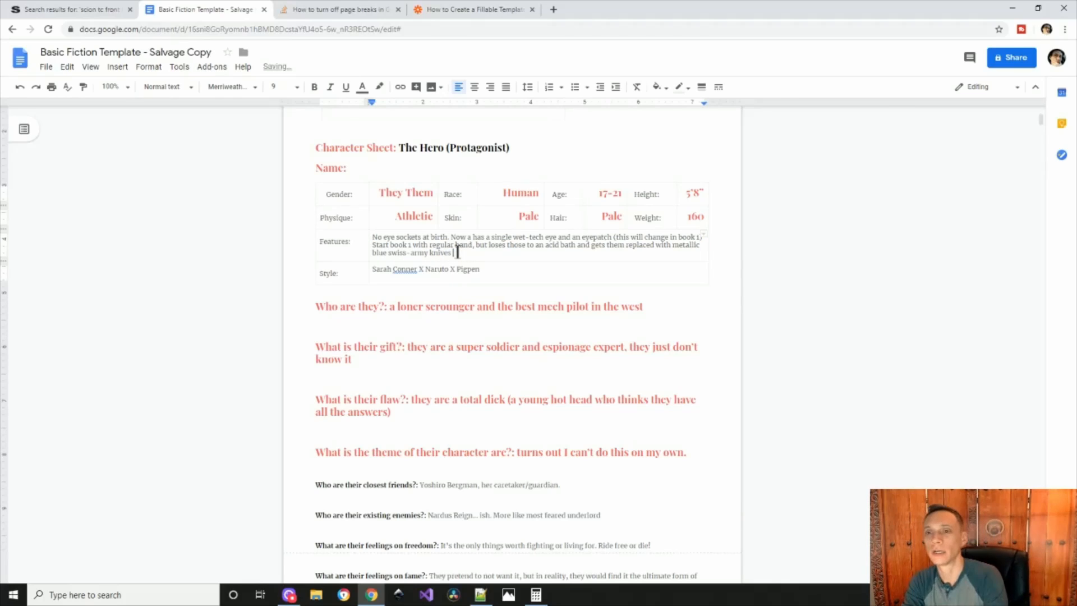
type("ands")
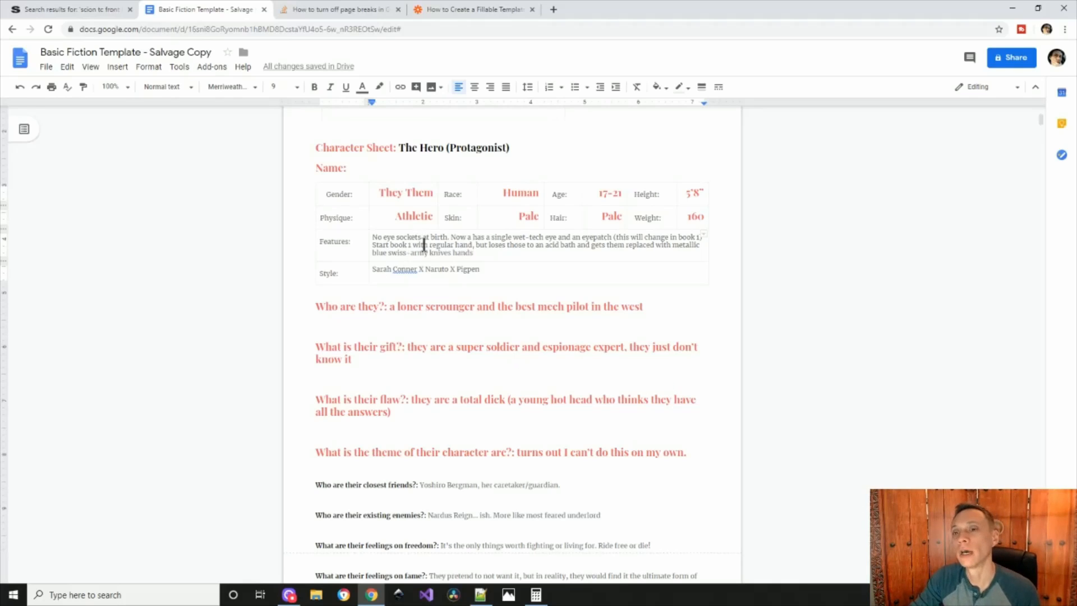
Step: Review the Hero's style, identity, gift, flaw and theme entries in the character sheet
left_click_drag(463, 269, 356, 266)
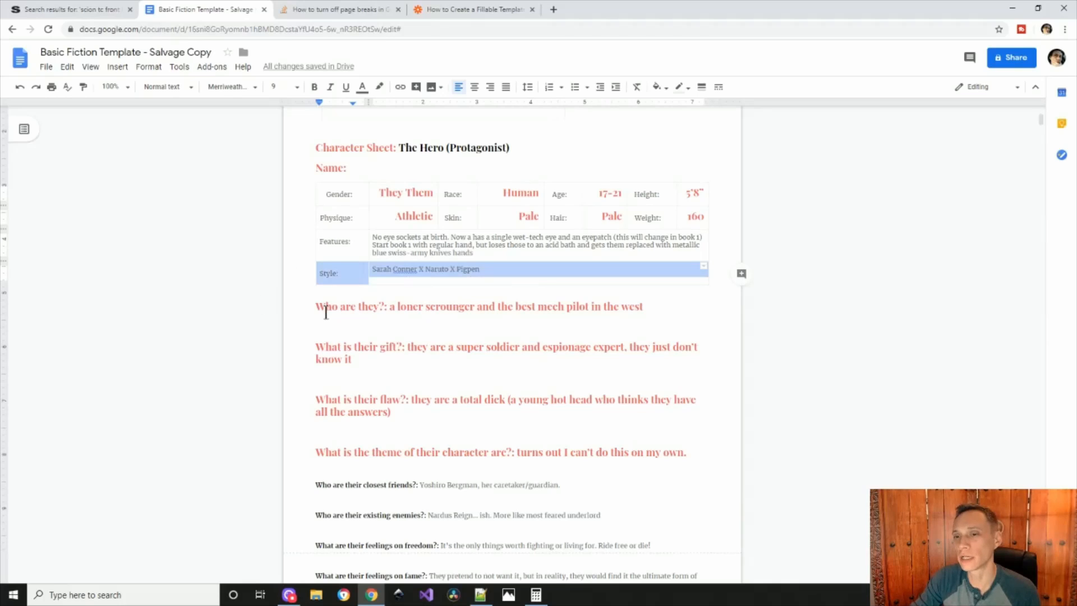
left_click(430, 276)
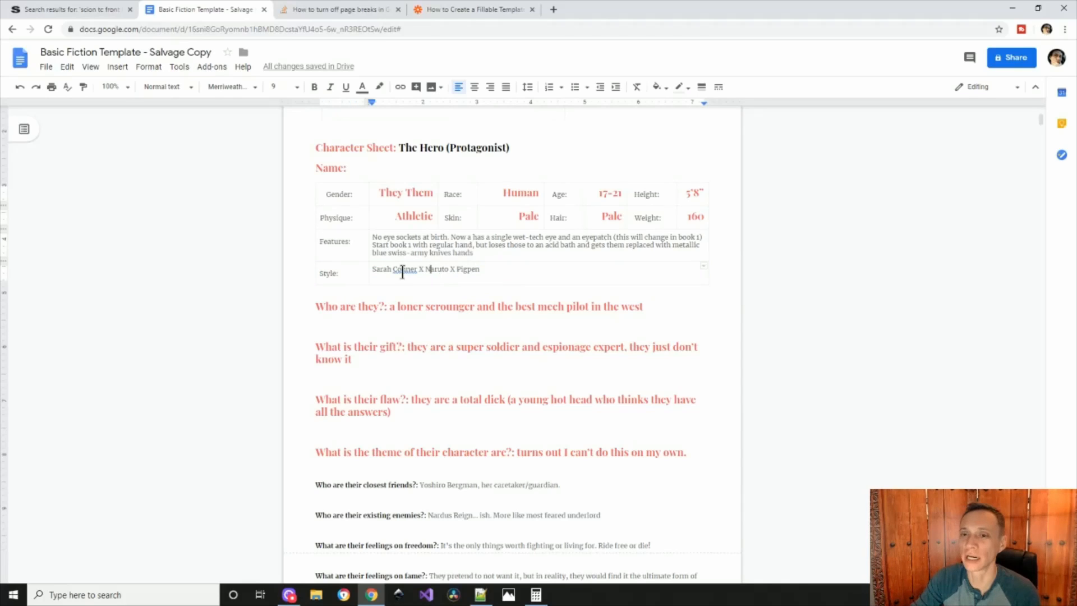
left_click_drag(419, 270, 460, 268)
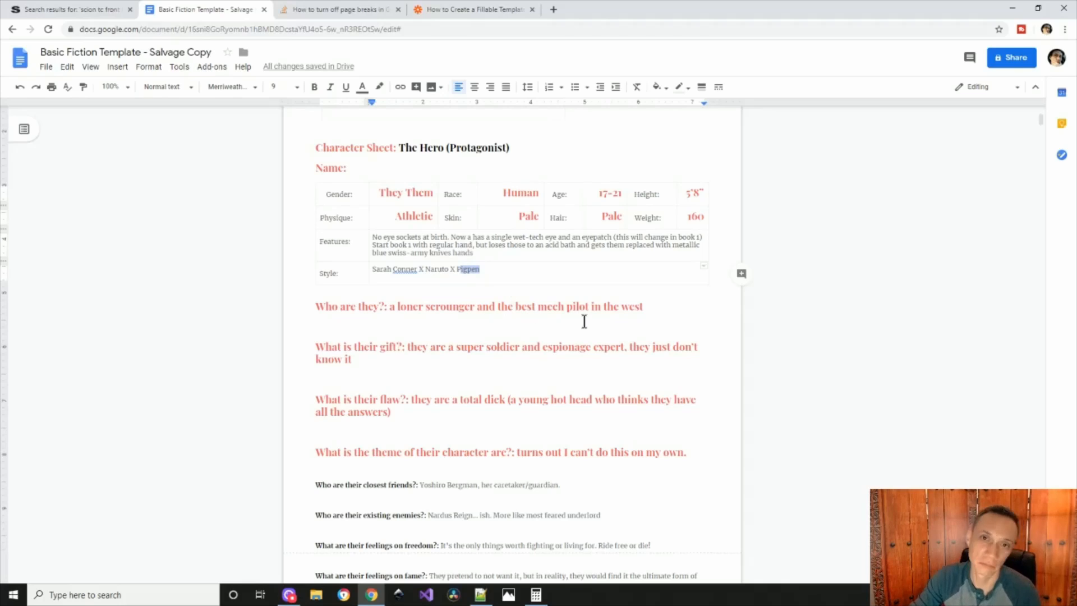
left_click(548, 346)
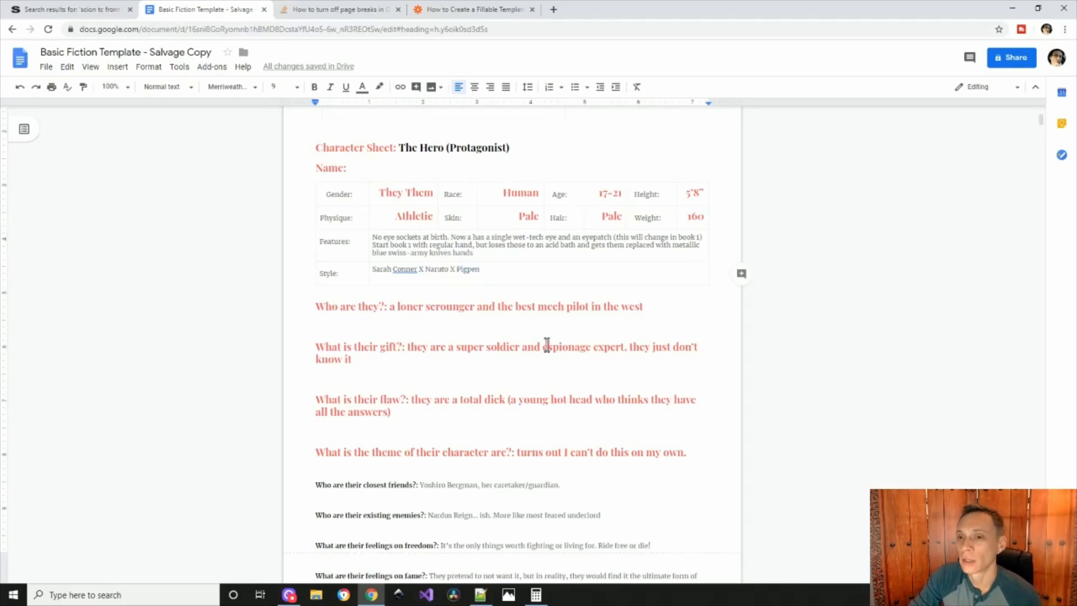
left_click(389, 306)
left_click_drag(389, 307, 668, 305)
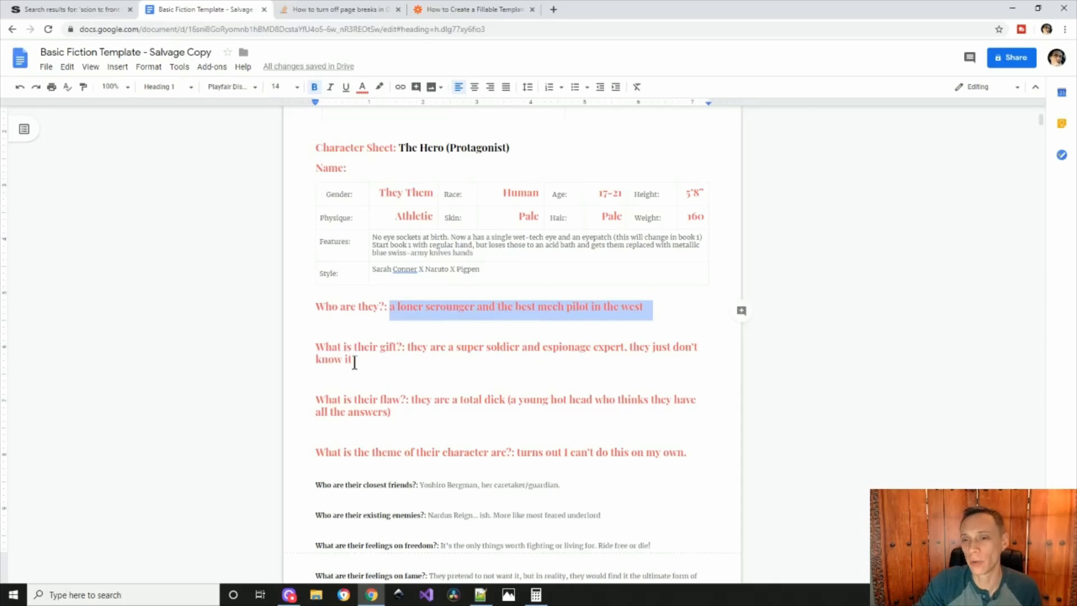
left_click_drag(351, 361, 411, 362)
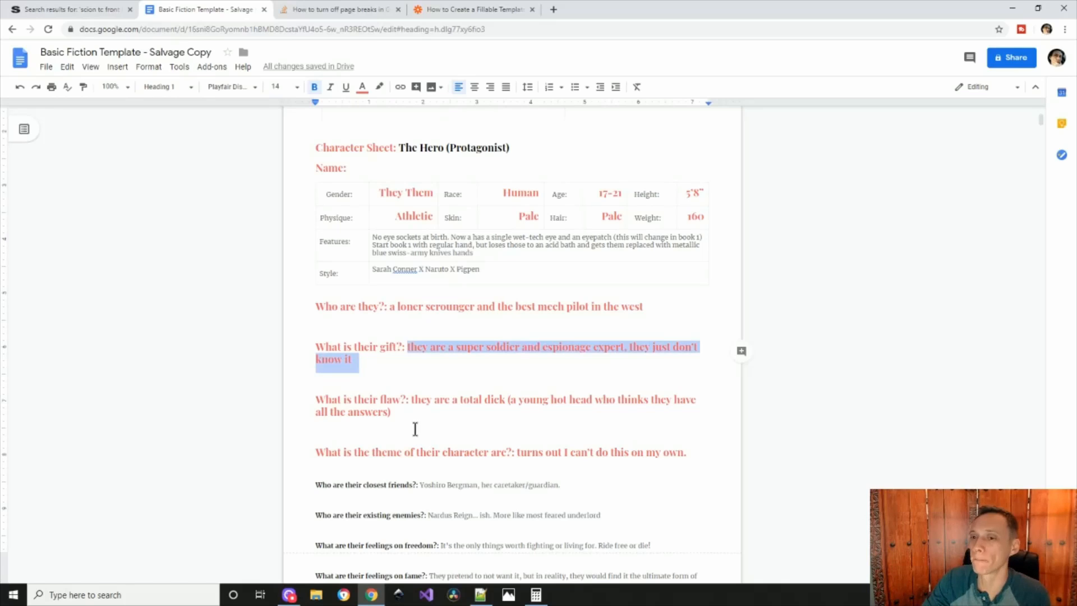
left_click_drag(411, 398, 464, 415)
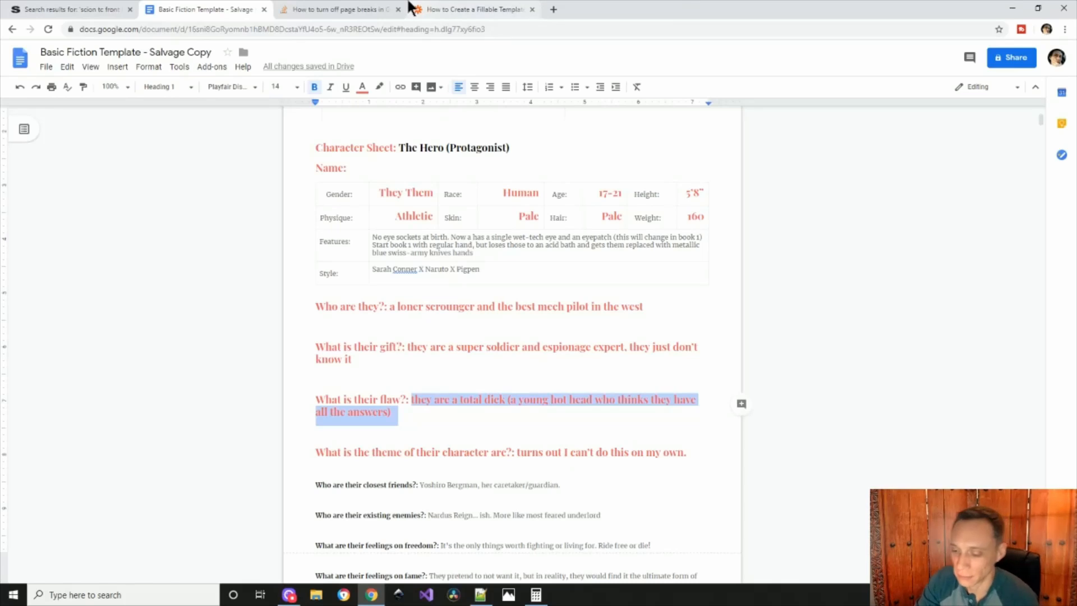
left_click(557, 468)
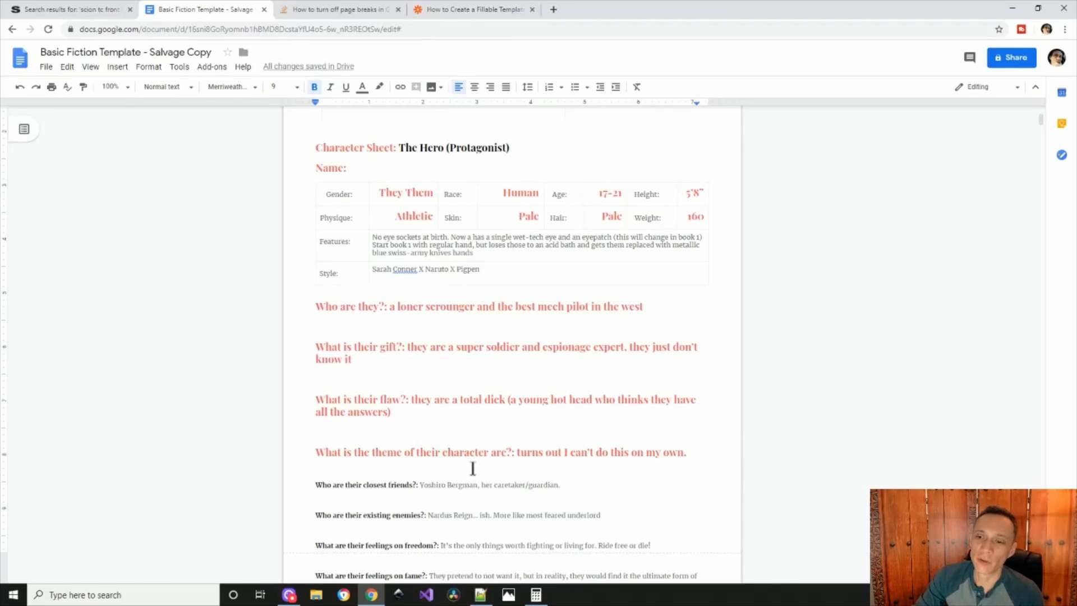
left_click(517, 452)
left_click_drag(516, 452, 708, 452)
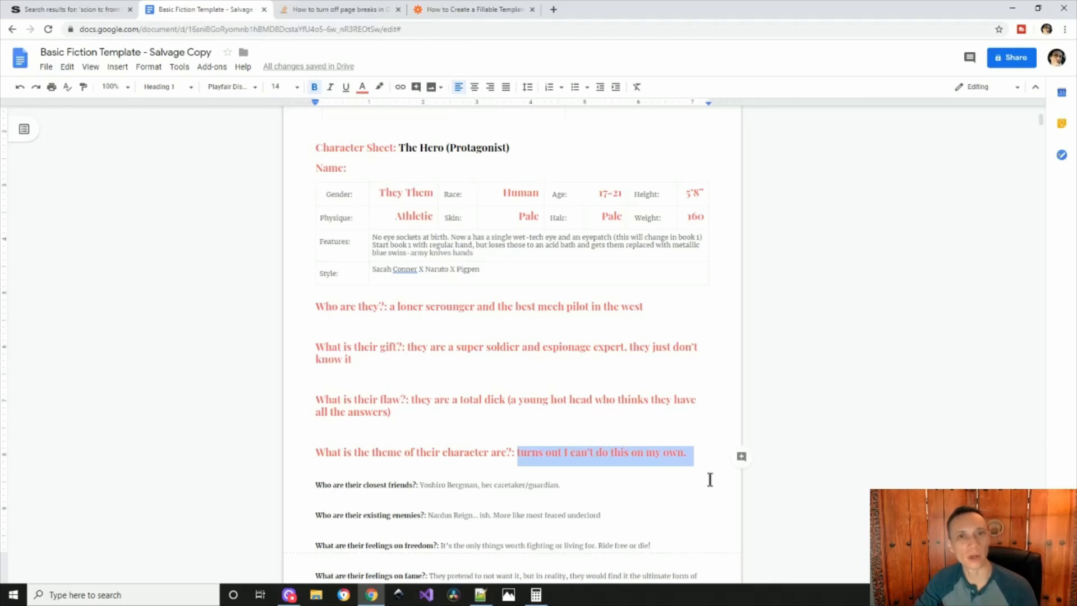
left_click(685, 502)
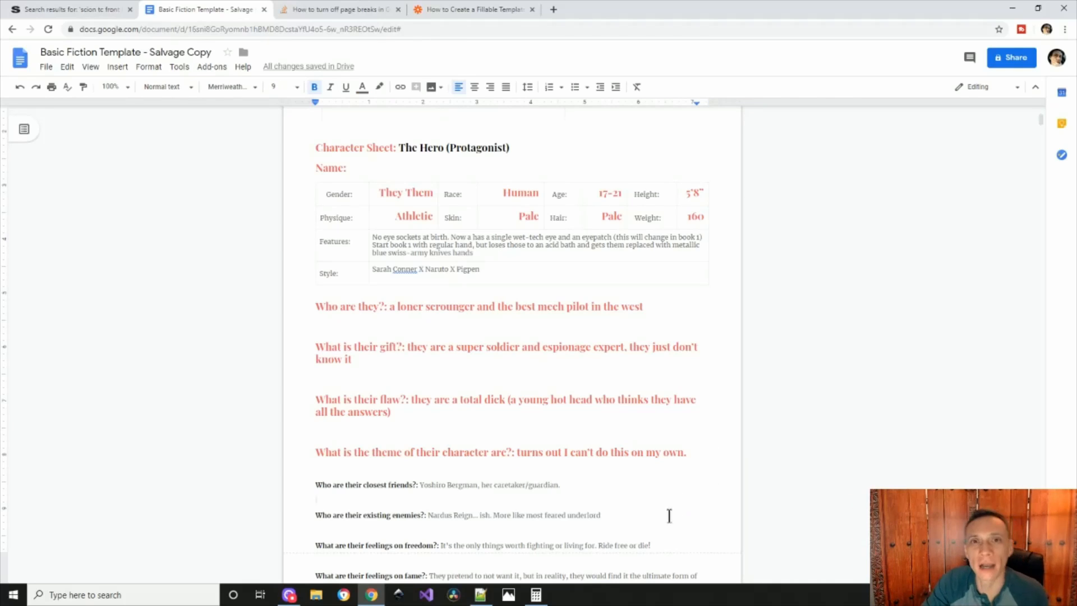
Step: Change "her" to "their" before "caretaker/guardian" in the Hero's closest friends answer
scroll(667, 474, "down", 6)
scroll(672, 470, "up", 2)
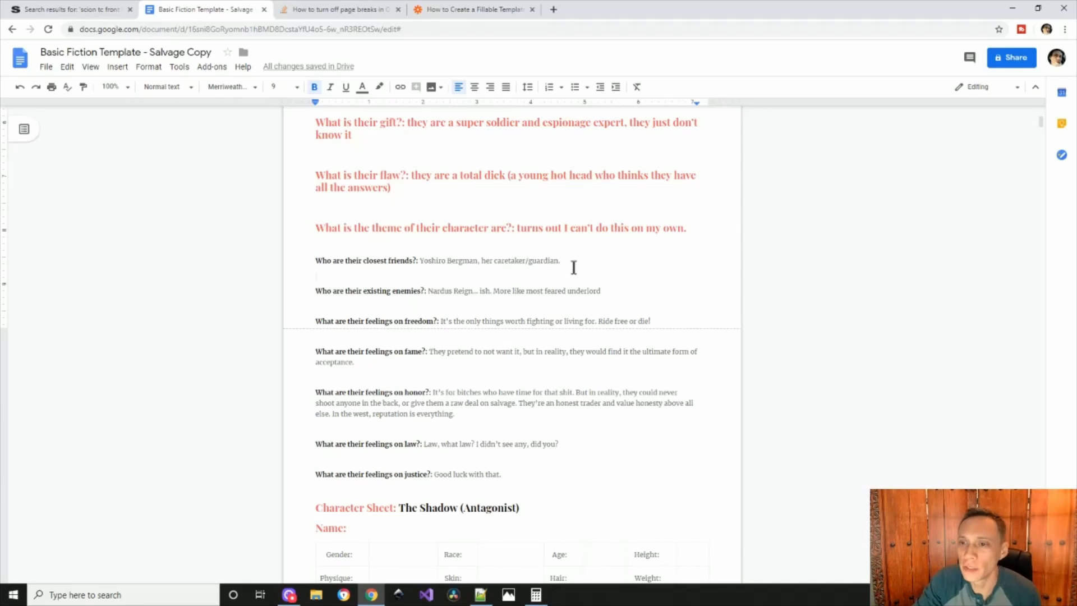
left_click_drag(562, 262, 497, 262)
left_click(487, 261)
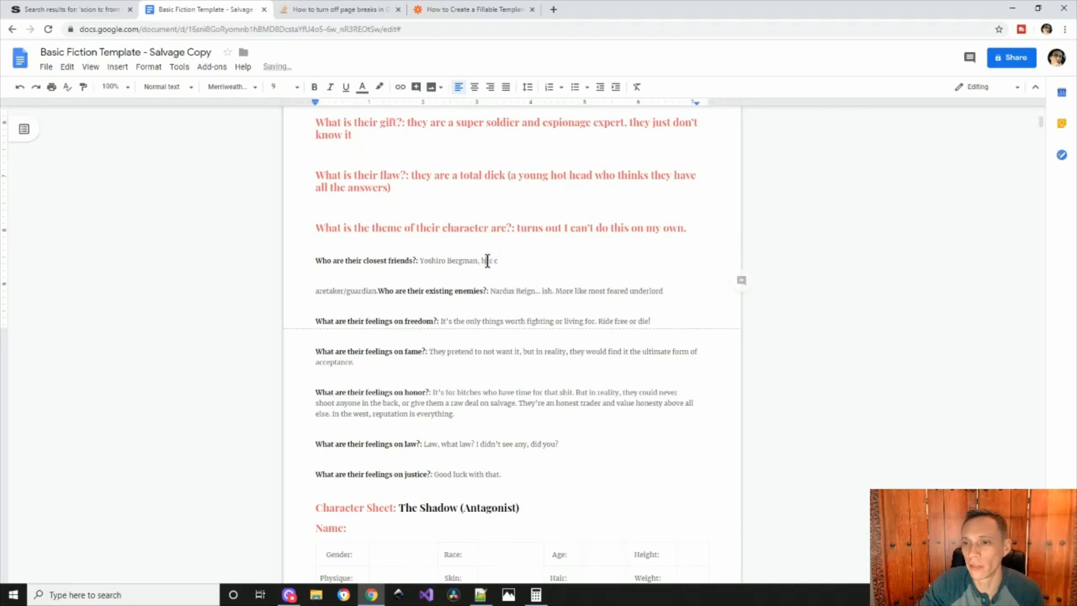
key("ctrl+z")
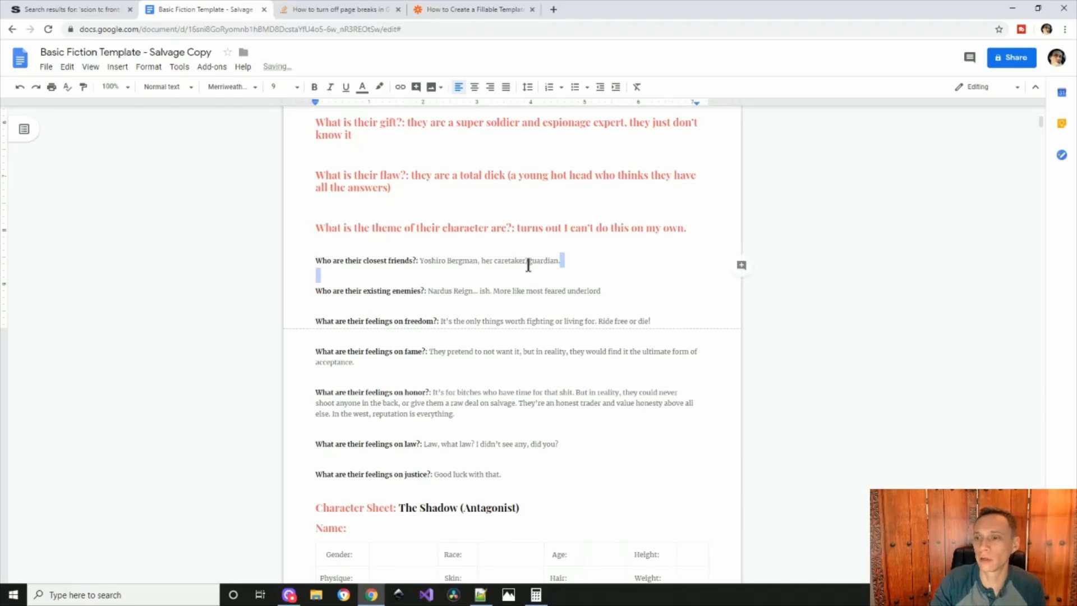
key("Left")
key("Left")
key("Left")
key("Left")
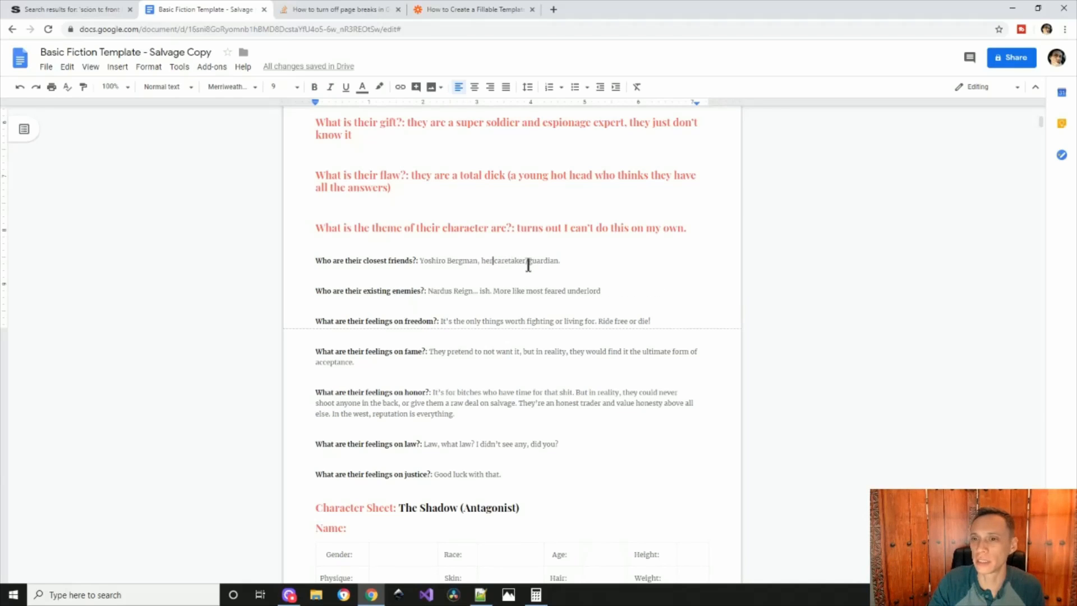
type("the")
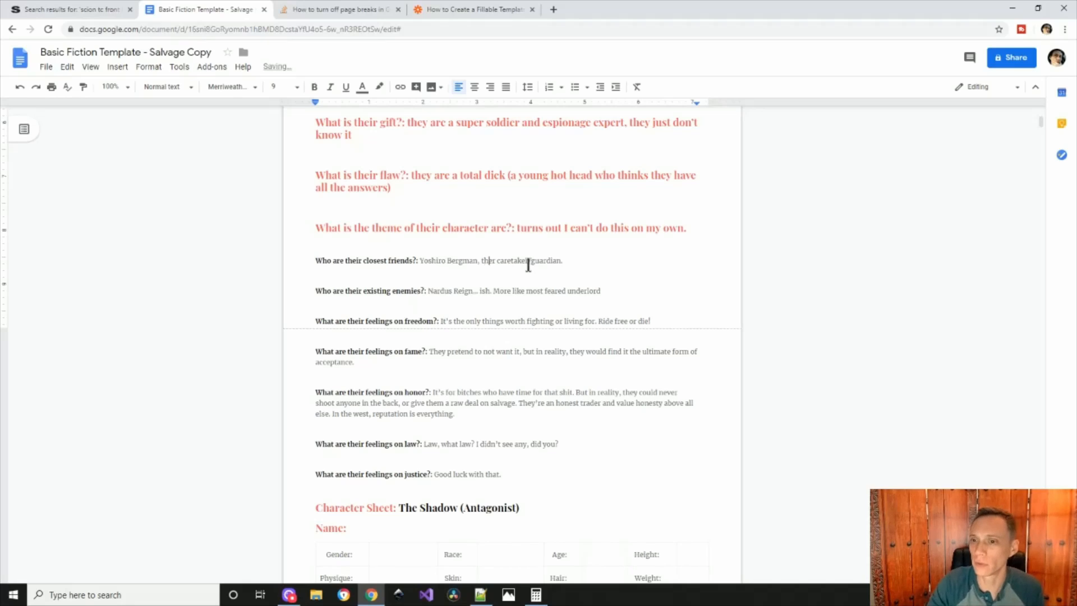
type("i")
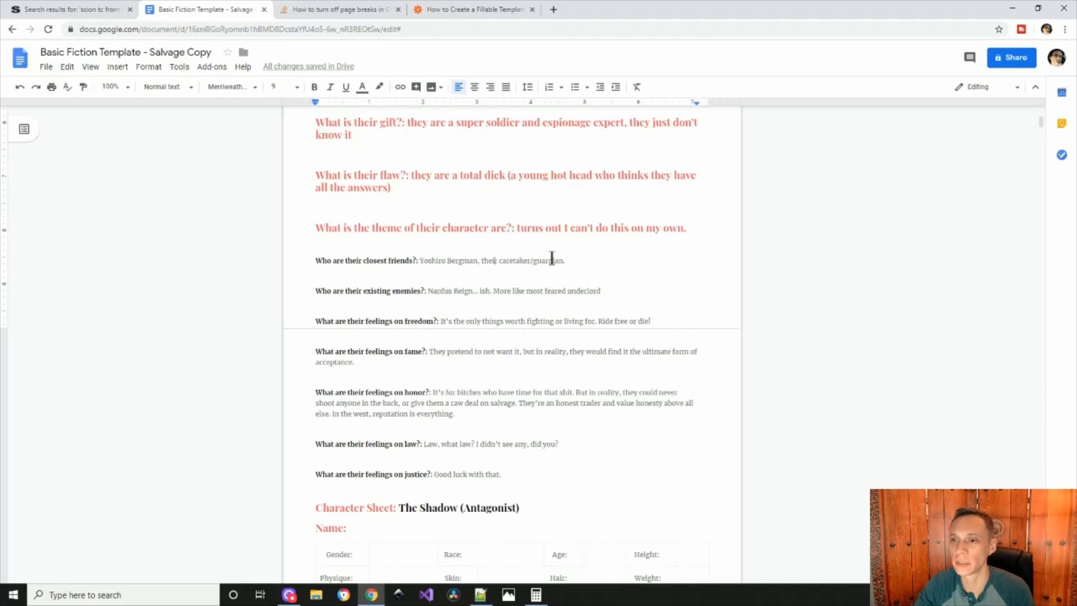
Step: Review the Hero's answers on closest friends, existing enemies and feelings on freedom
left_click_drag(566, 260, 419, 261)
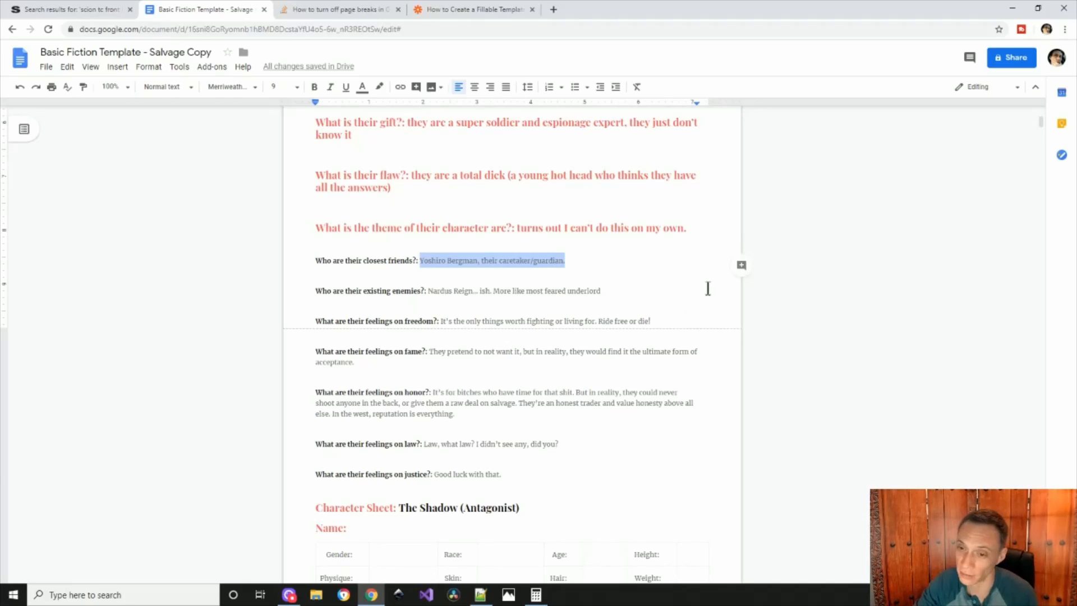
left_click_drag(614, 292, 428, 291)
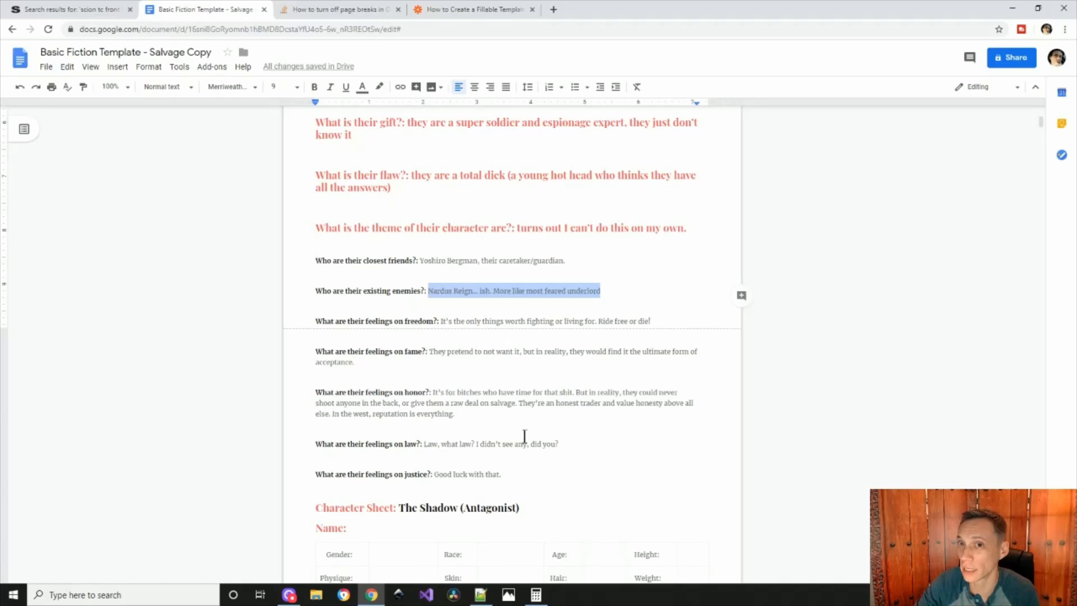
left_click(555, 350)
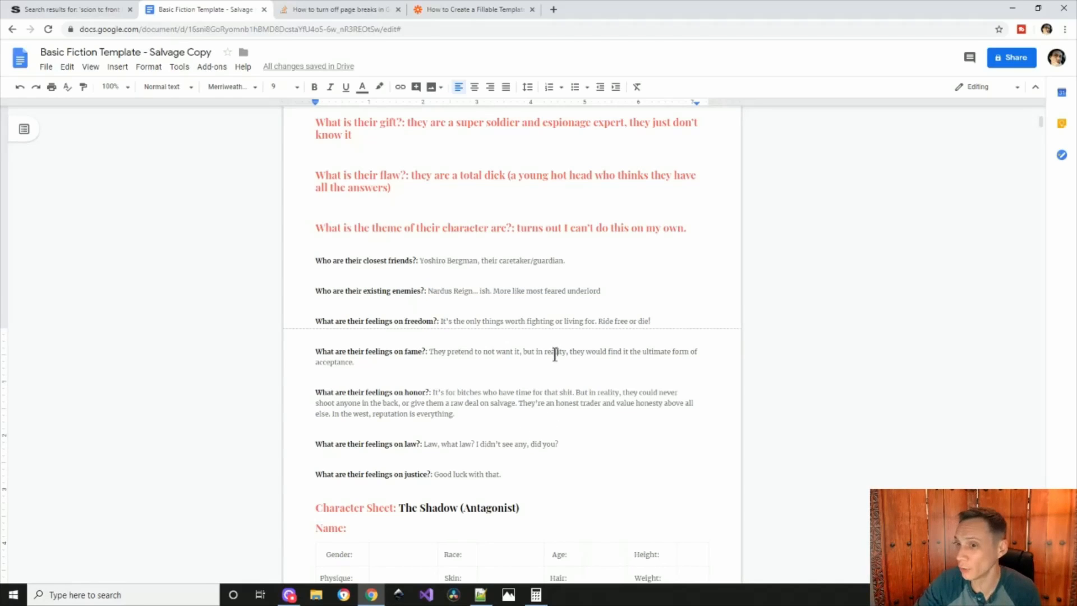
left_click_drag(603, 290, 486, 291)
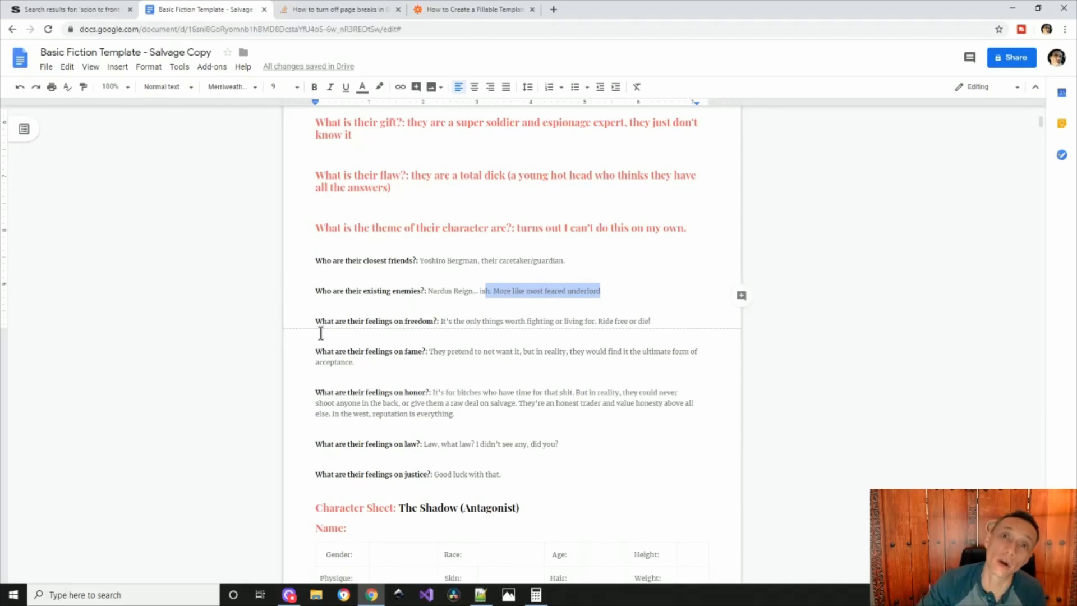
left_click(409, 321)
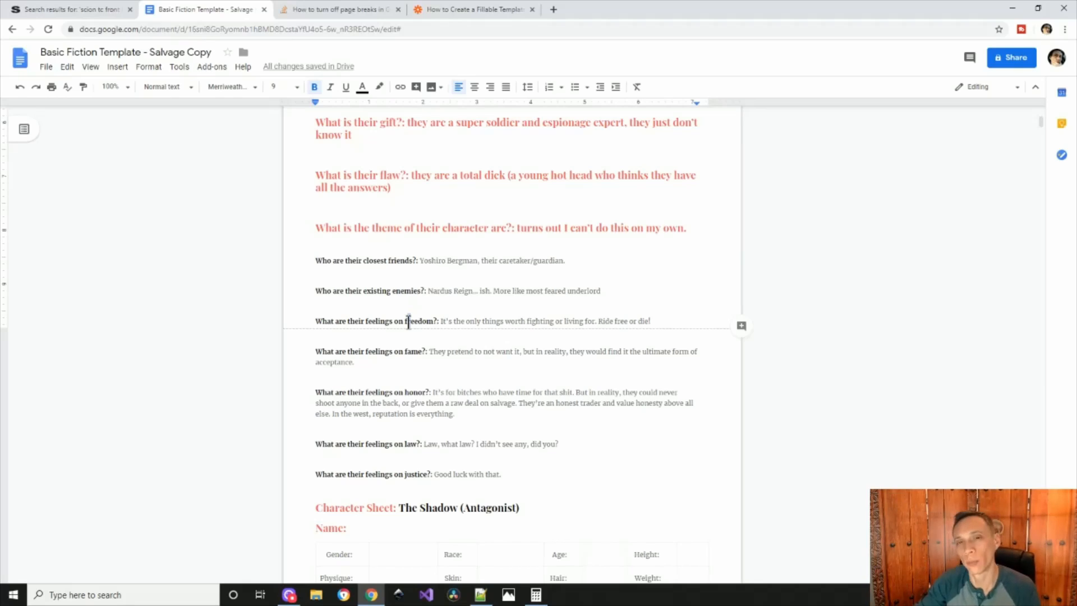
left_click(661, 321)
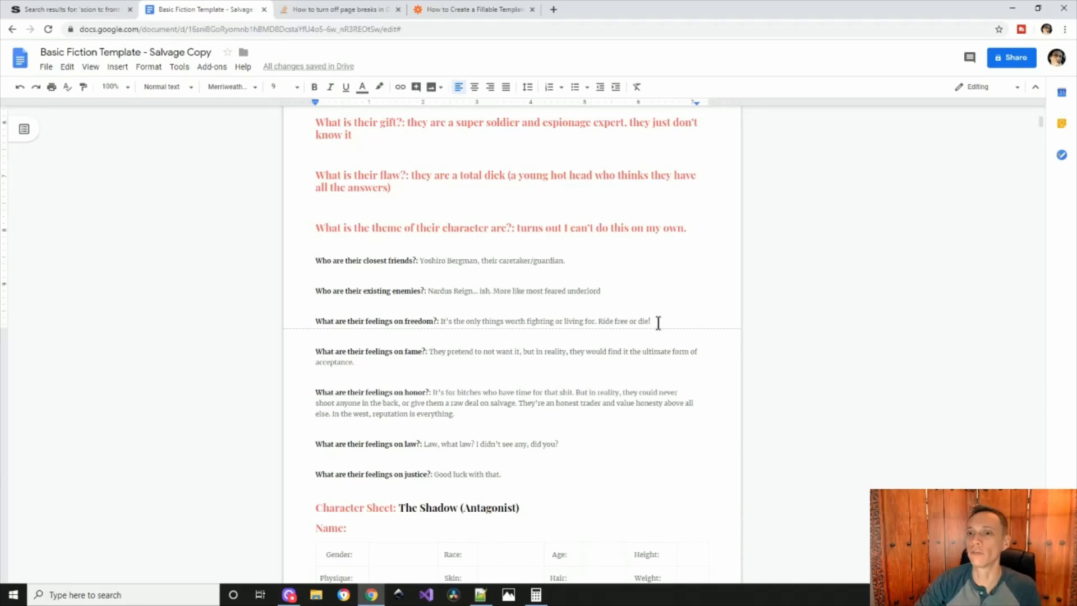
left_click_drag(661, 320, 434, 324)
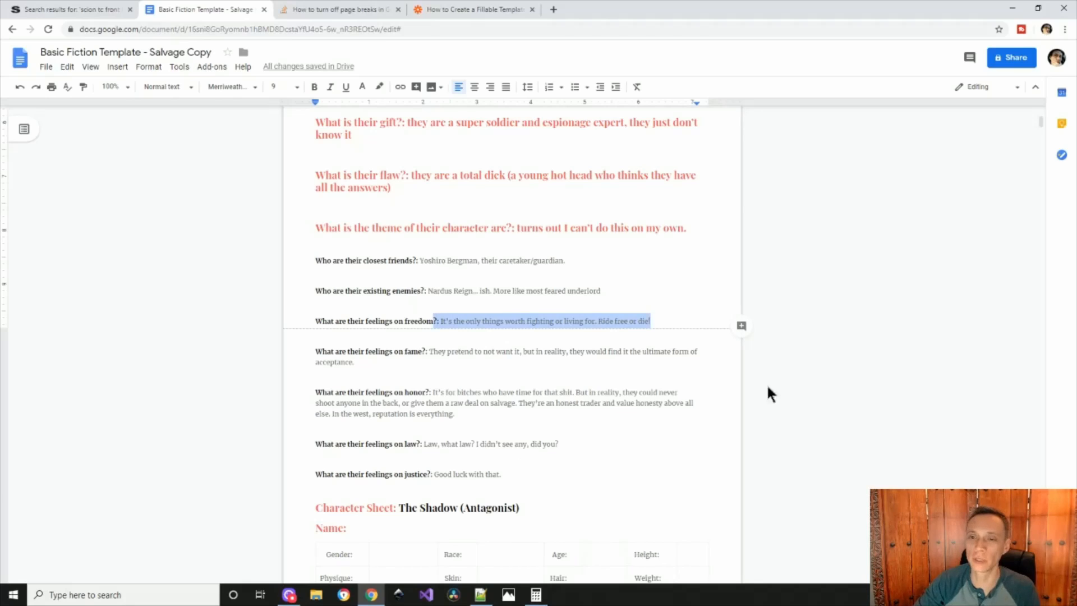
left_click(565, 372)
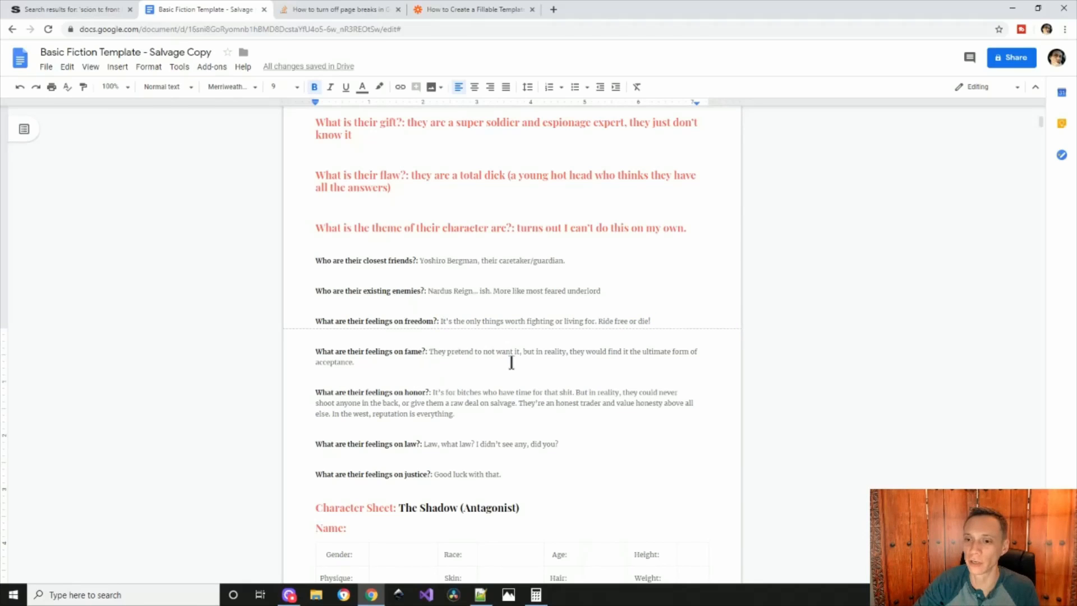
Step: Review the Hero's answers about their feelings on fame and honor
left_click_drag(355, 363, 429, 351)
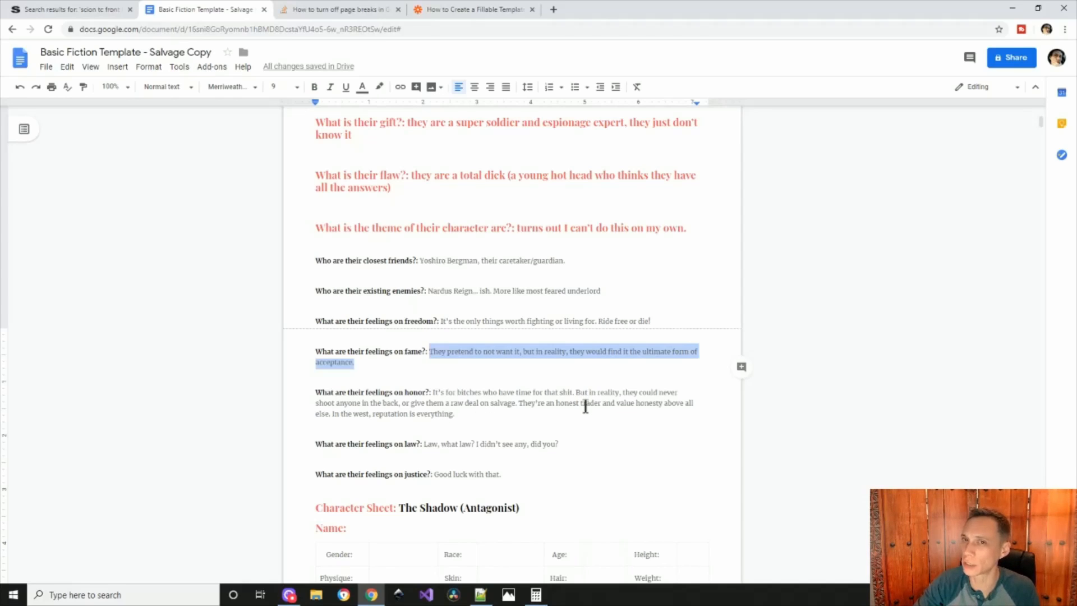
left_click_drag(456, 414, 433, 392)
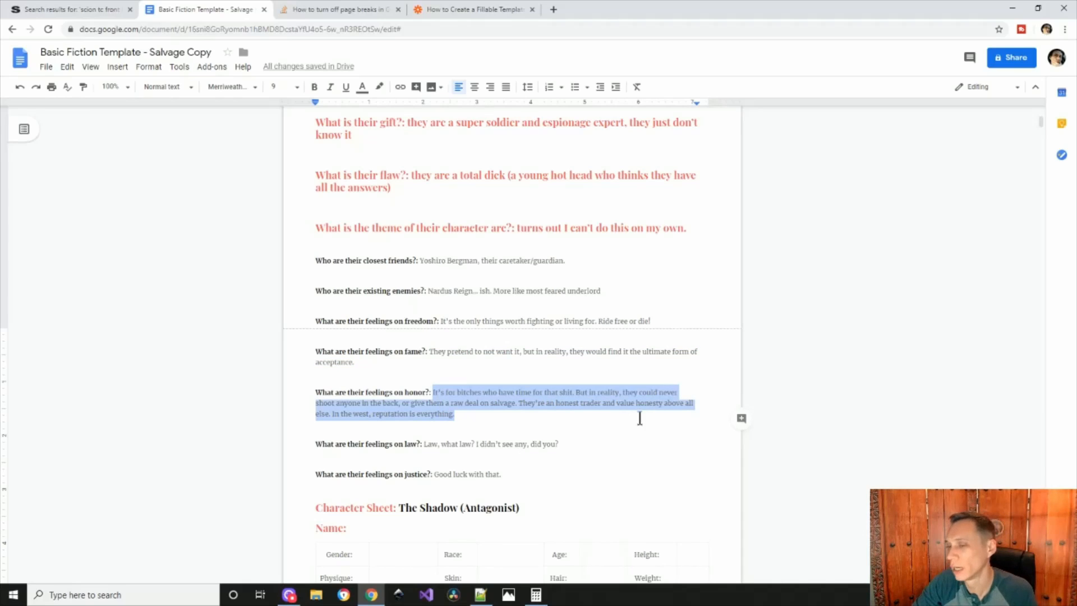
left_click(461, 414)
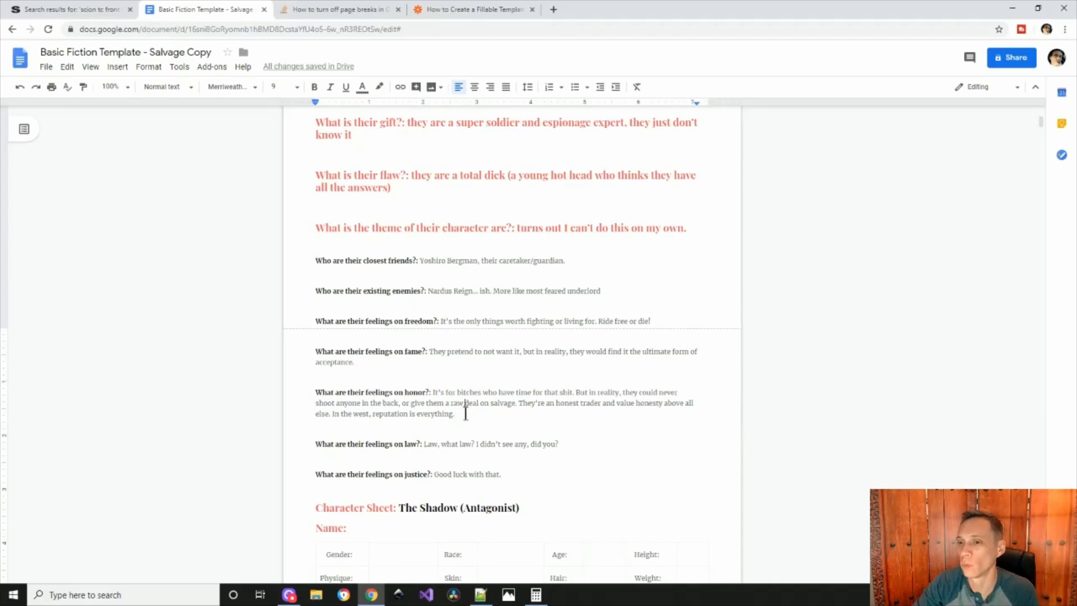
left_click_drag(455, 415, 432, 393)
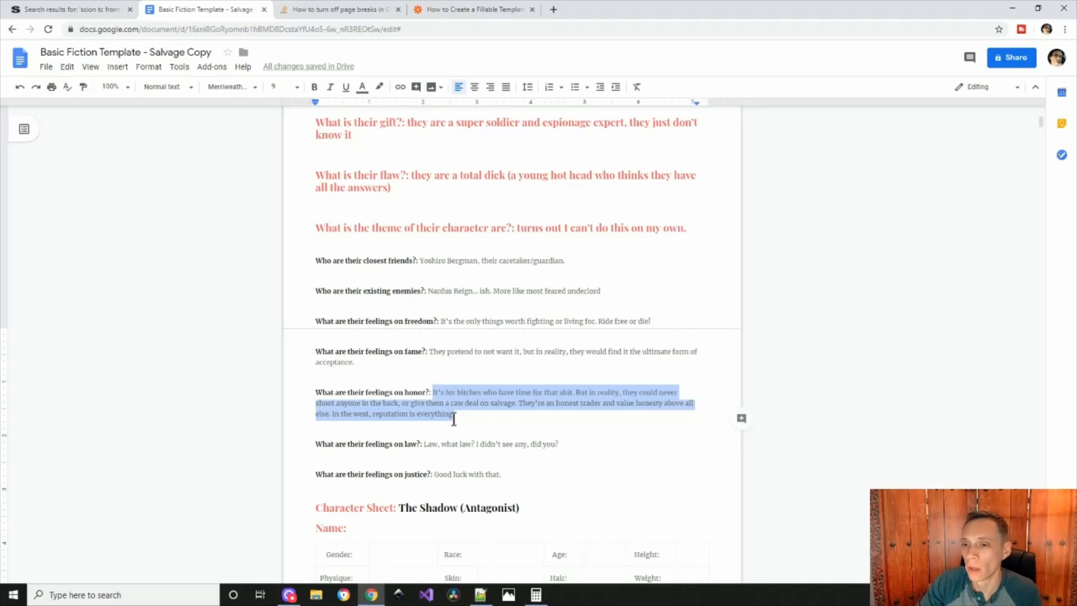
left_click(484, 415)
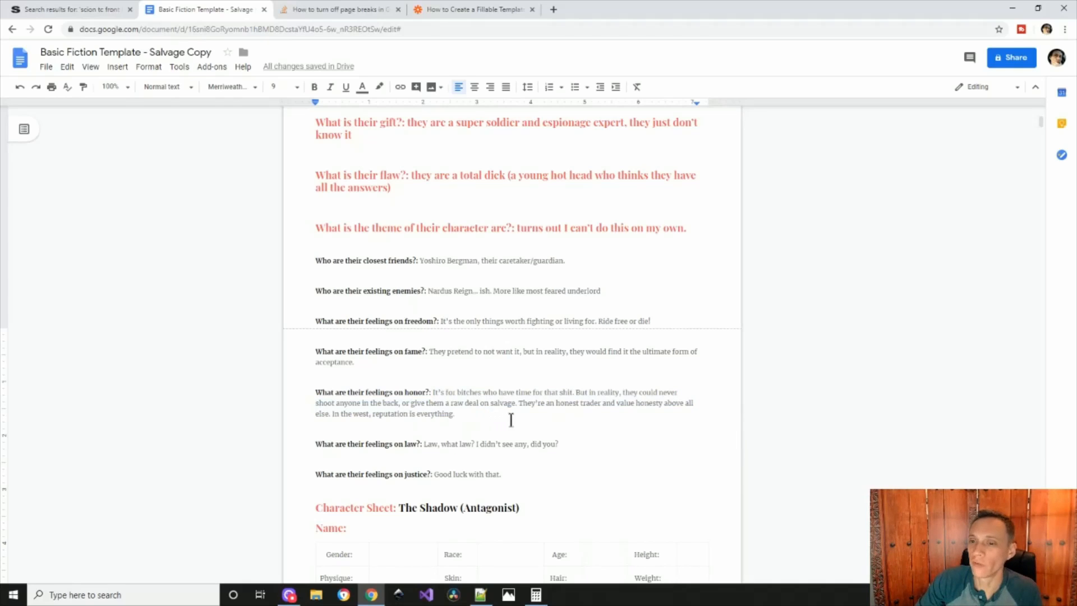
left_click_drag(456, 414, 435, 395)
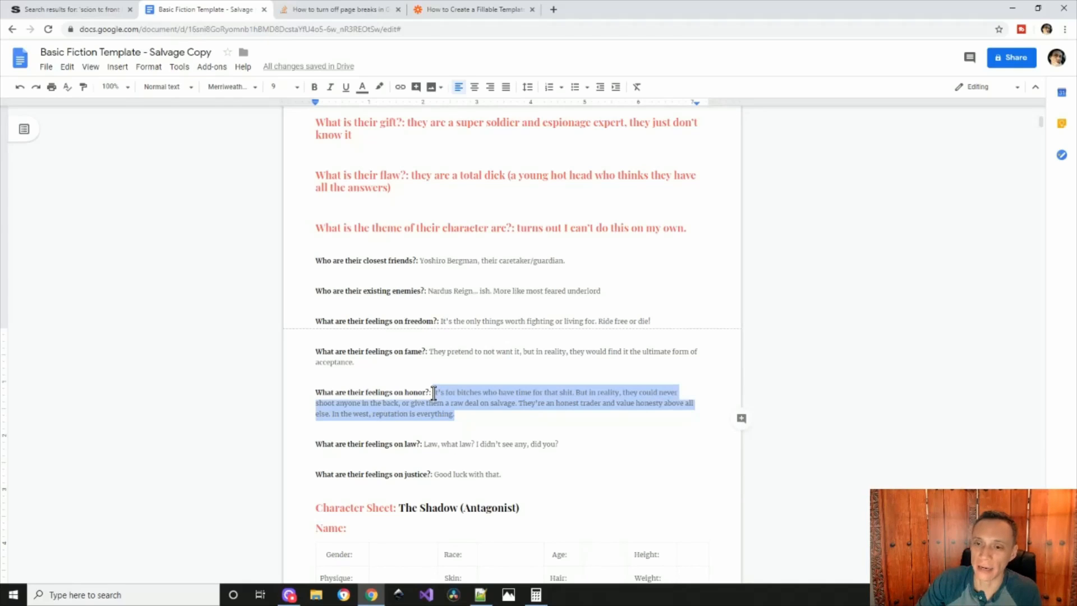
Step: Review the part of the Hero's honor answer about being an honest trader and reputation in the west
left_click(536, 440)
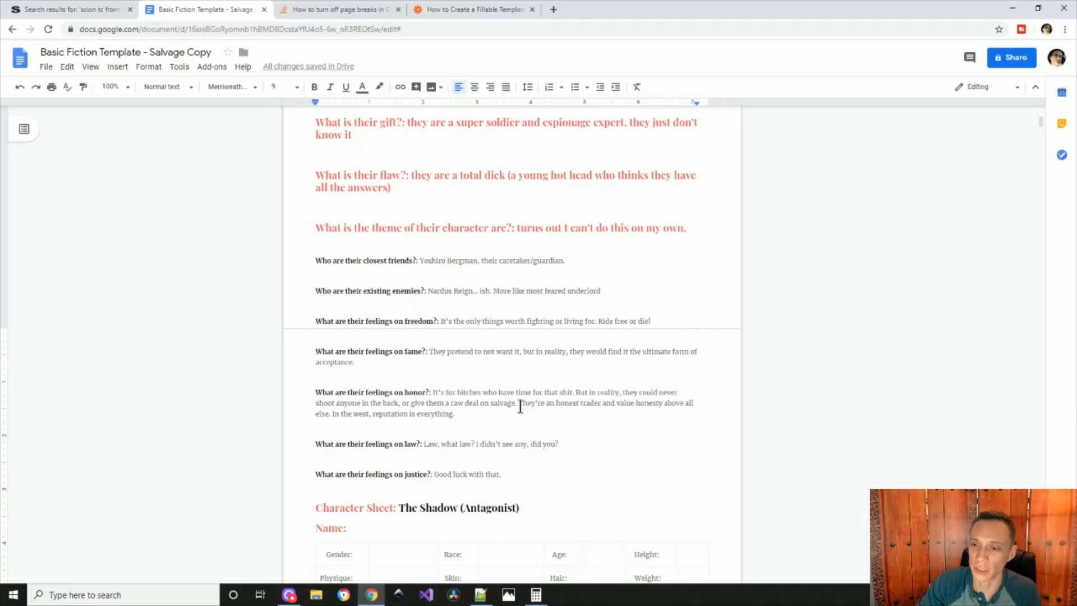
left_click_drag(519, 402, 567, 428)
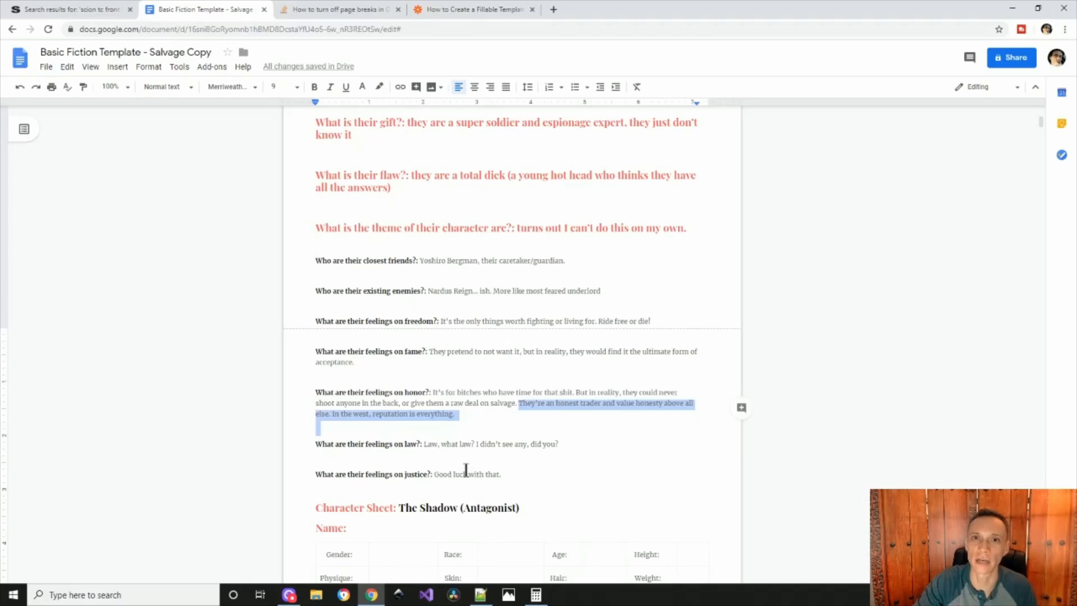
left_click(476, 429)
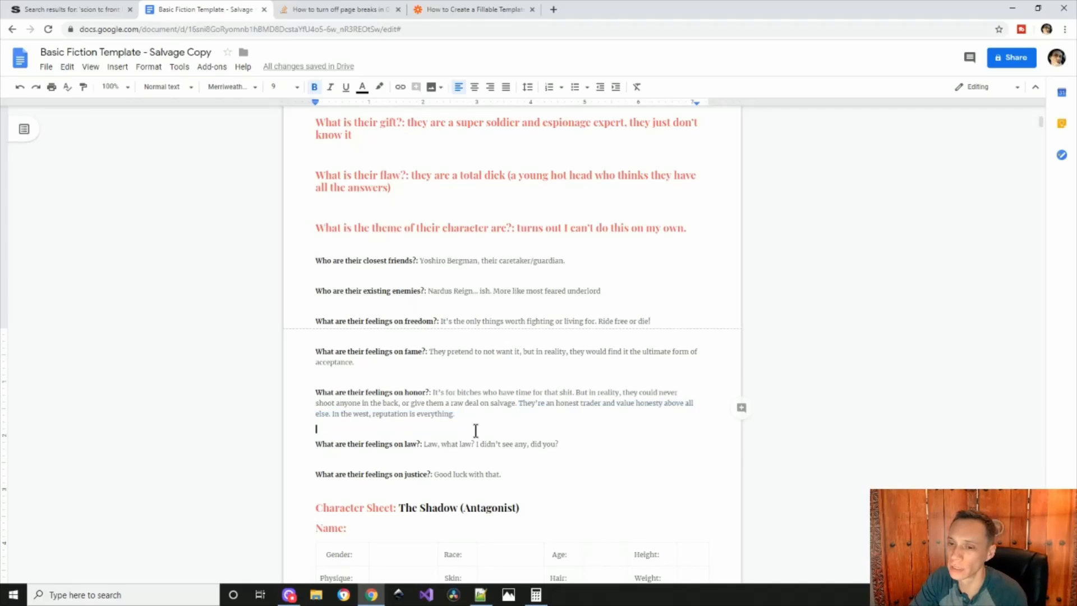
left_click_drag(456, 414, 520, 409)
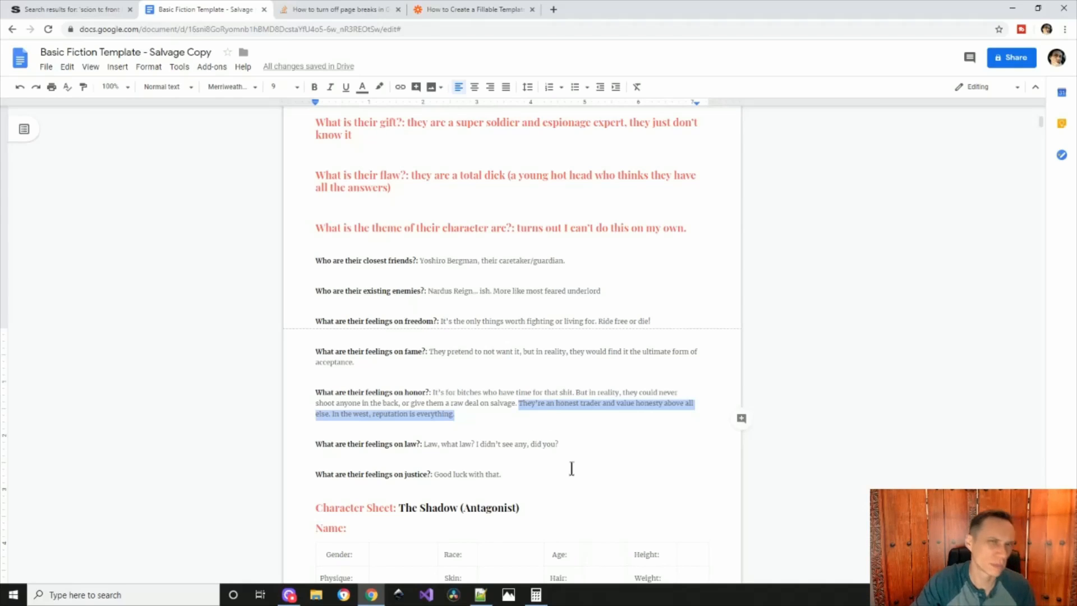
left_click(474, 415)
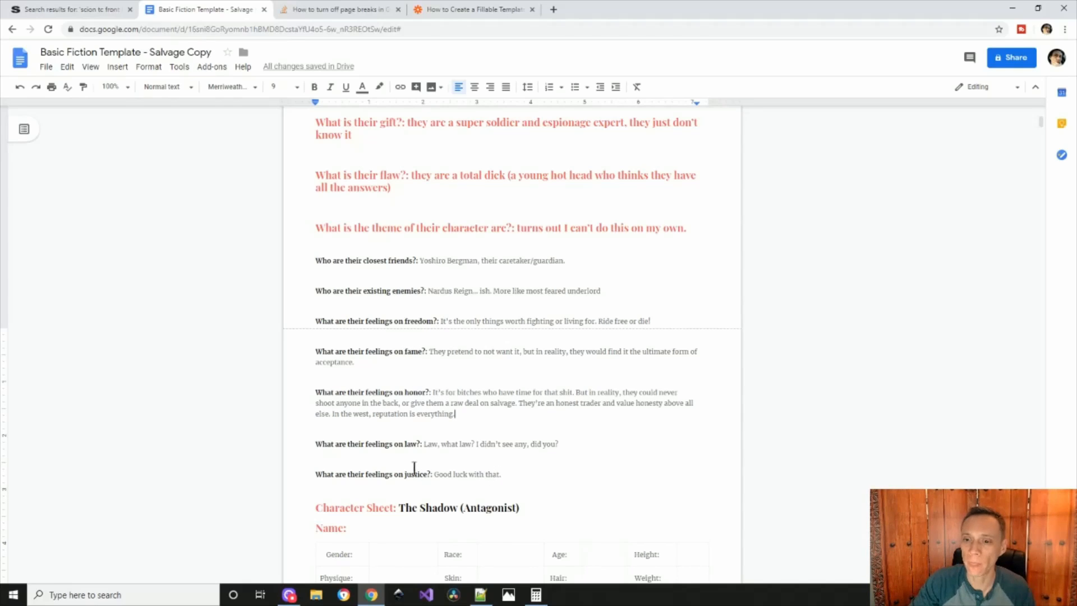
Step: Review the Hero's answers about their feelings on law and justice
left_click_drag(560, 444, 421, 443)
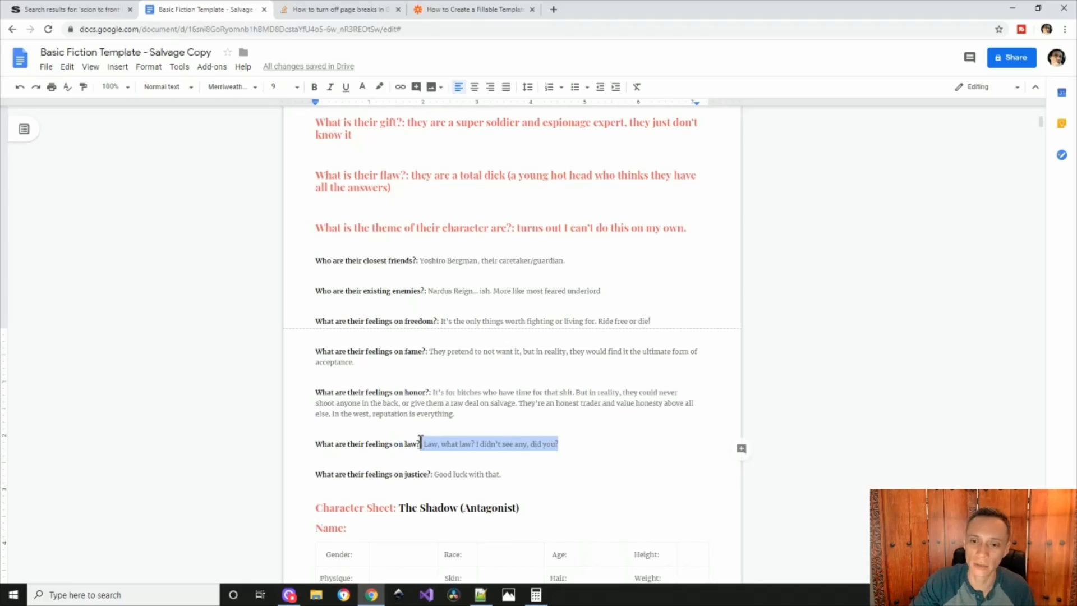
left_click_drag(501, 475, 395, 476)
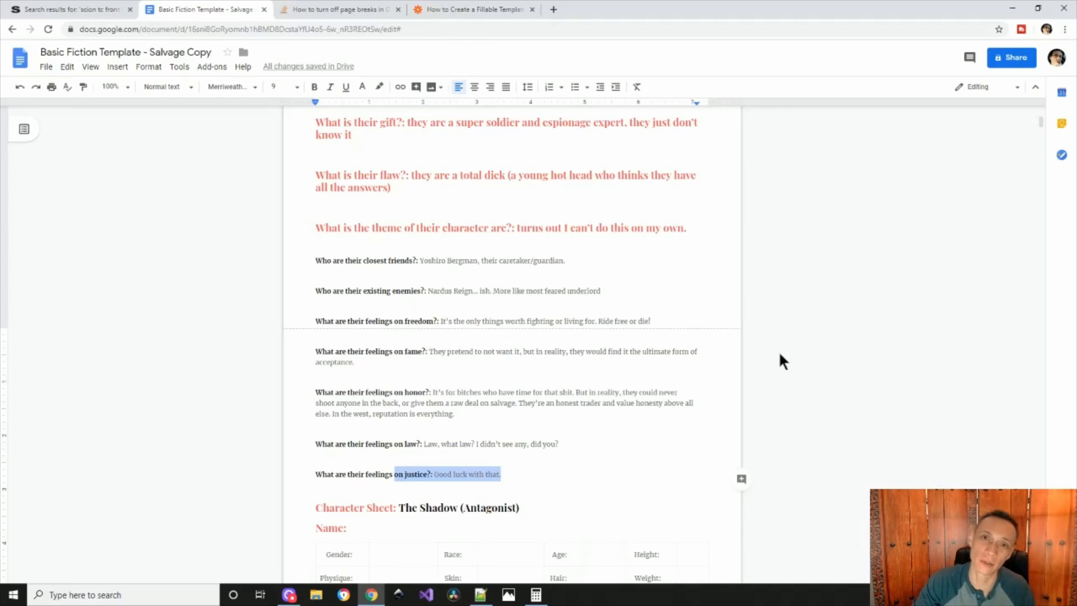
left_click(501, 474)
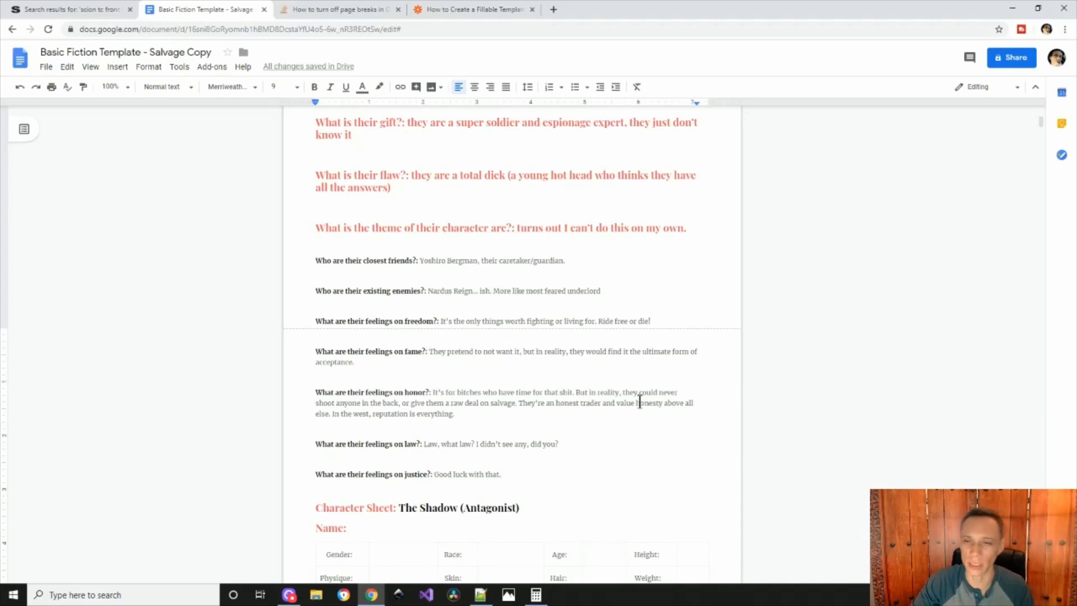
Step: Look over the blank character sheets for The Shadow (Antagonist) and The Ally
scroll(648, 403, "down", 5)
scroll(647, 403, "down", 2)
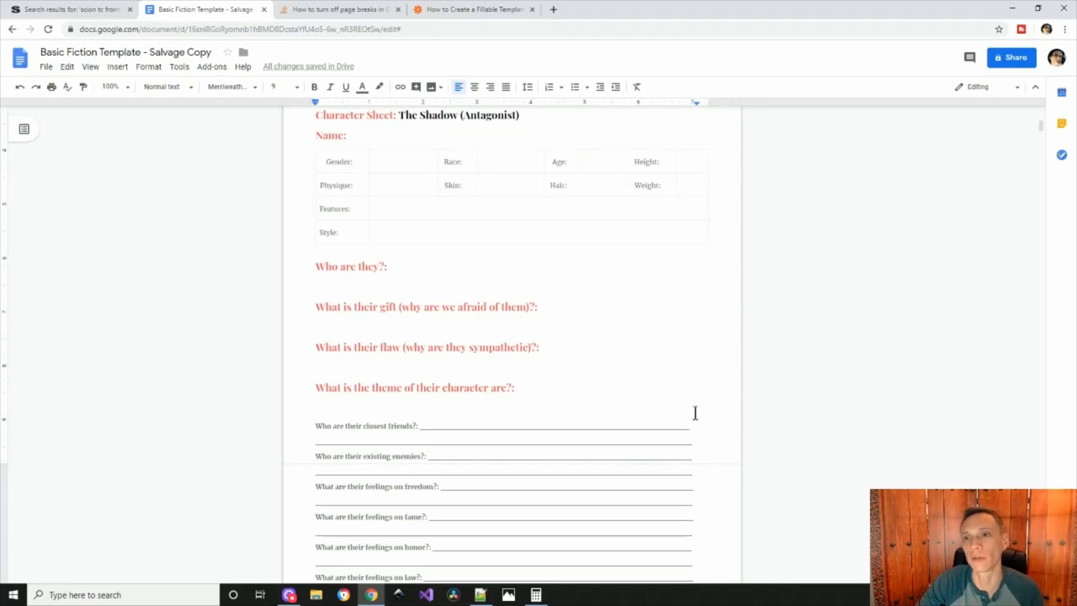
scroll(701, 398, "down", 5)
scroll(701, 396, "down", 4)
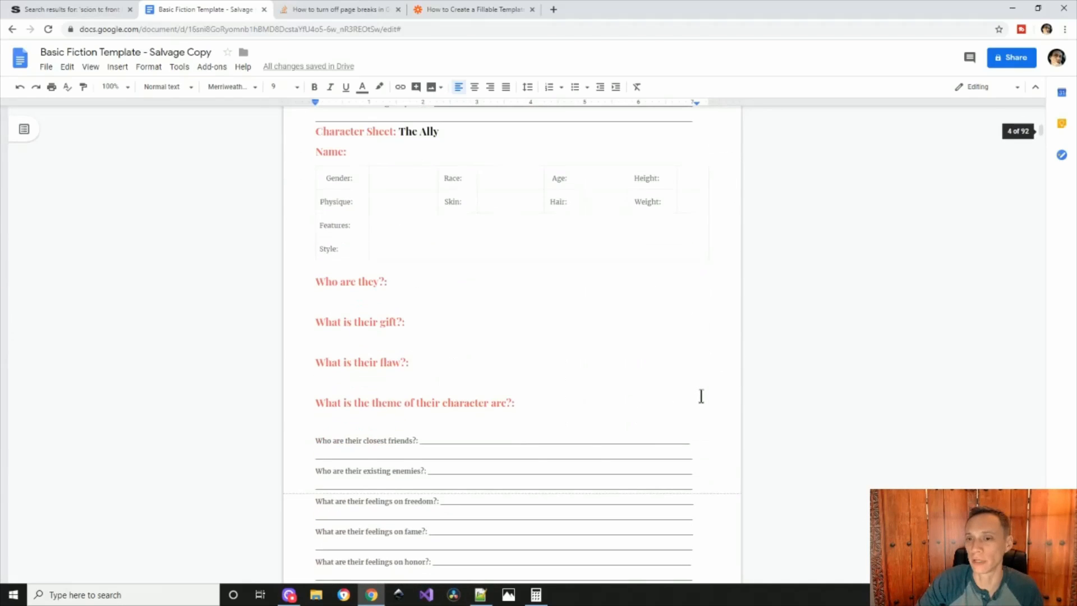
Step: Return to the first page and review the high-level character and story arc outline from Beginning to Climax
scroll(701, 396, "up", 12)
scroll(701, 393, "up", 20)
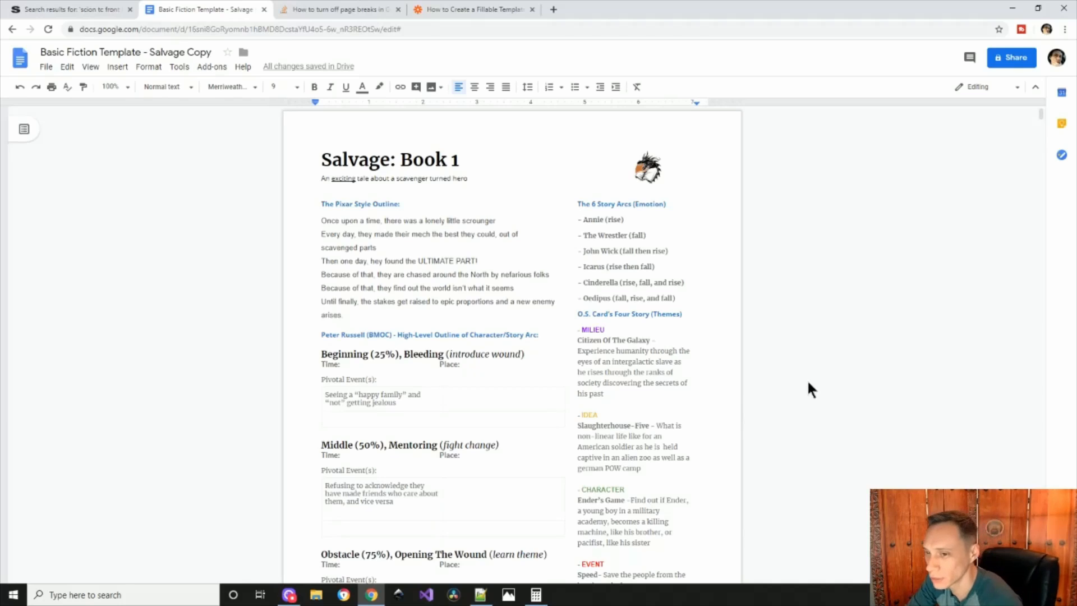
scroll(808, 386, "down", 3)
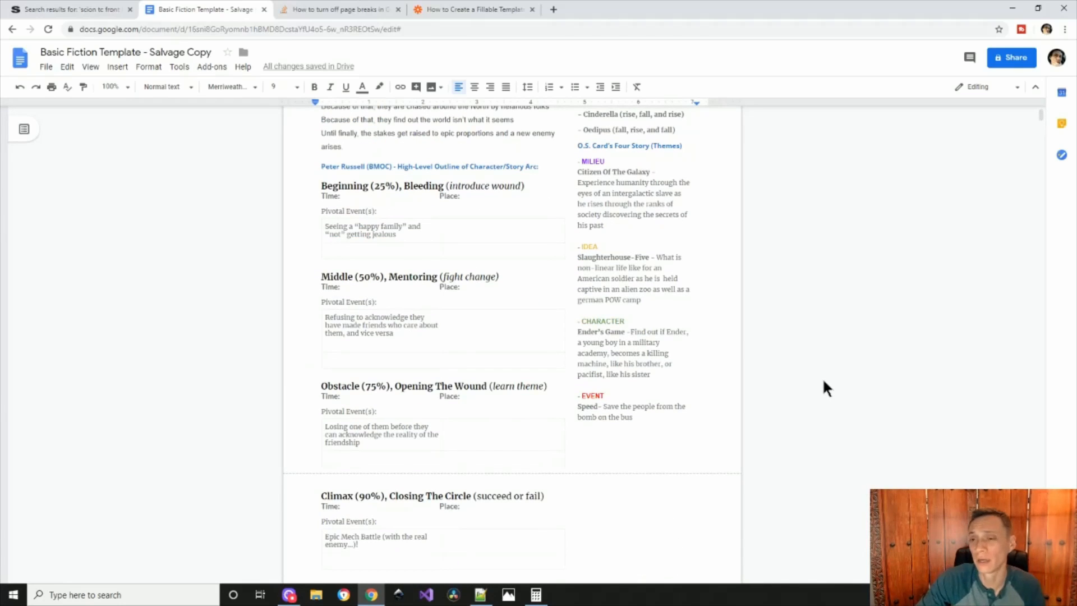